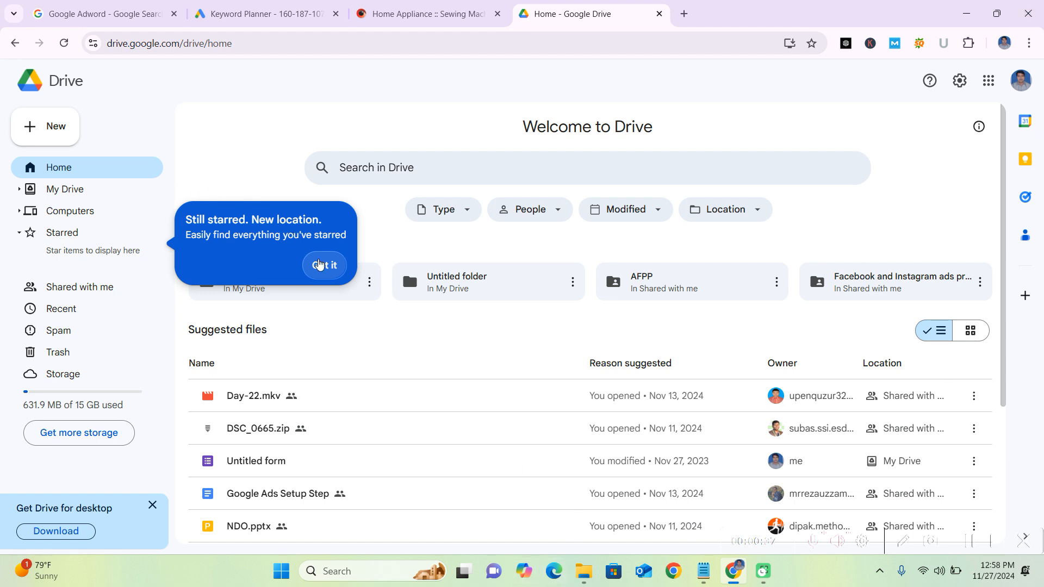
- Dismiss the notice about starred items and create a new blank Google Sheets spreadsheet
{"action": "left_click", "coordinate": [323, 265]}
{"action": "left_click", "coordinate": [67, 134]}
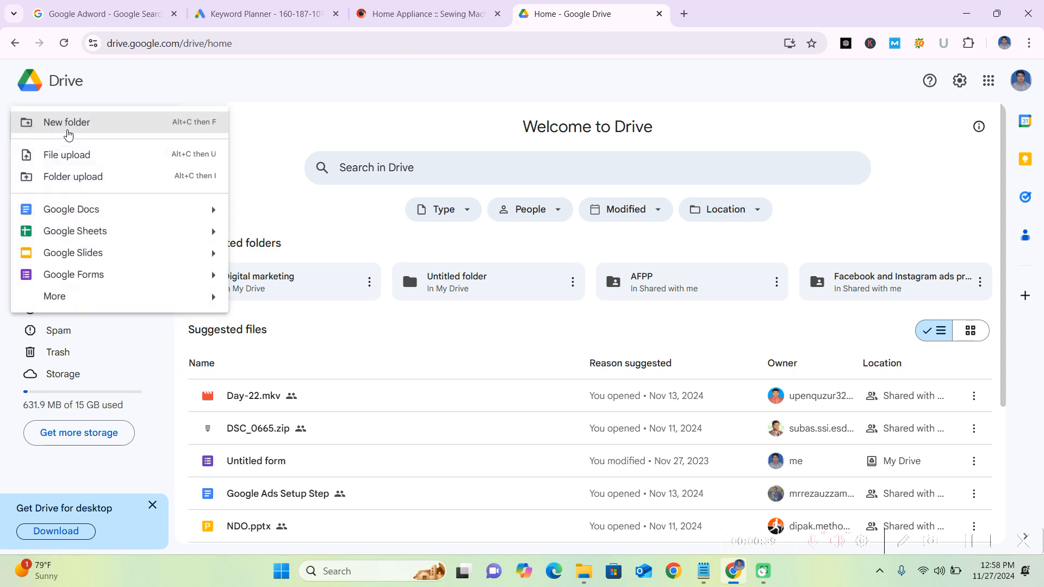
{"action": "mouse_move", "coordinate": [215, 237]}
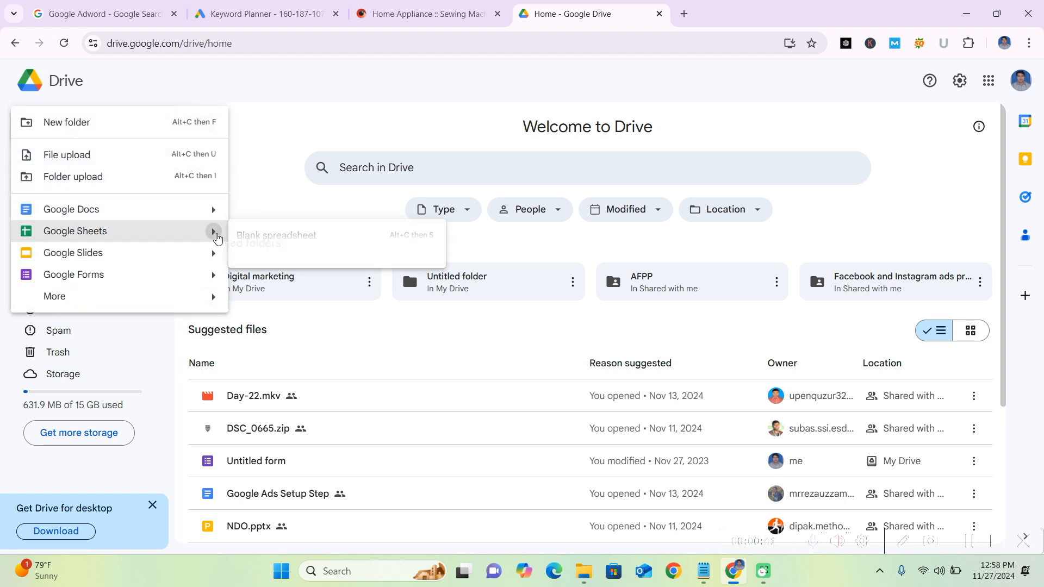
{"action": "left_click", "coordinate": [314, 242]}
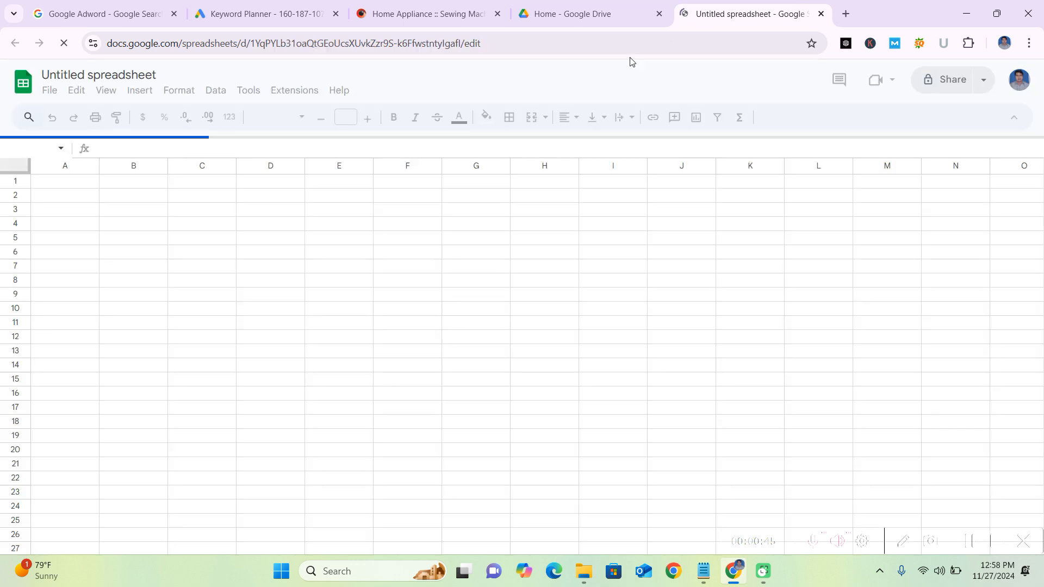
{"action": "double_click", "coordinate": [120, 73]}
{"action": "triple_click", "coordinate": [120, 70]}
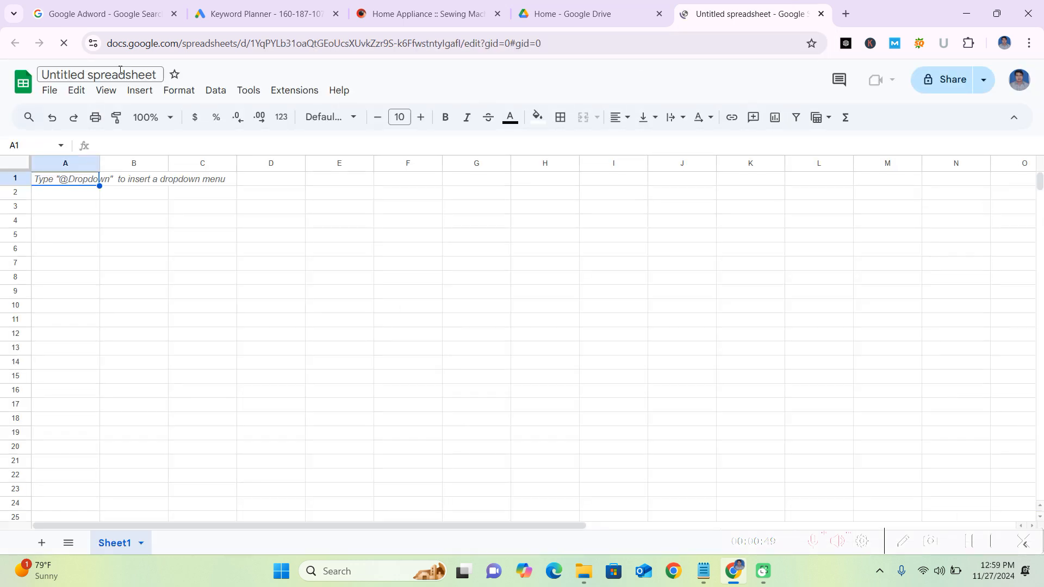
{"action": "type", "text": "Sw"}
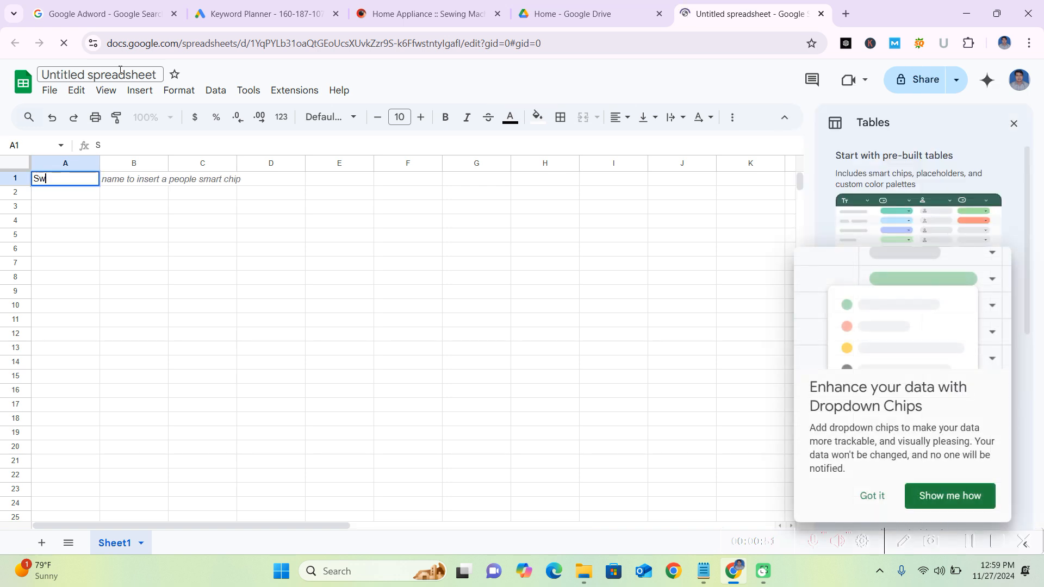
{"action": "type", "text": "ing Ma"}
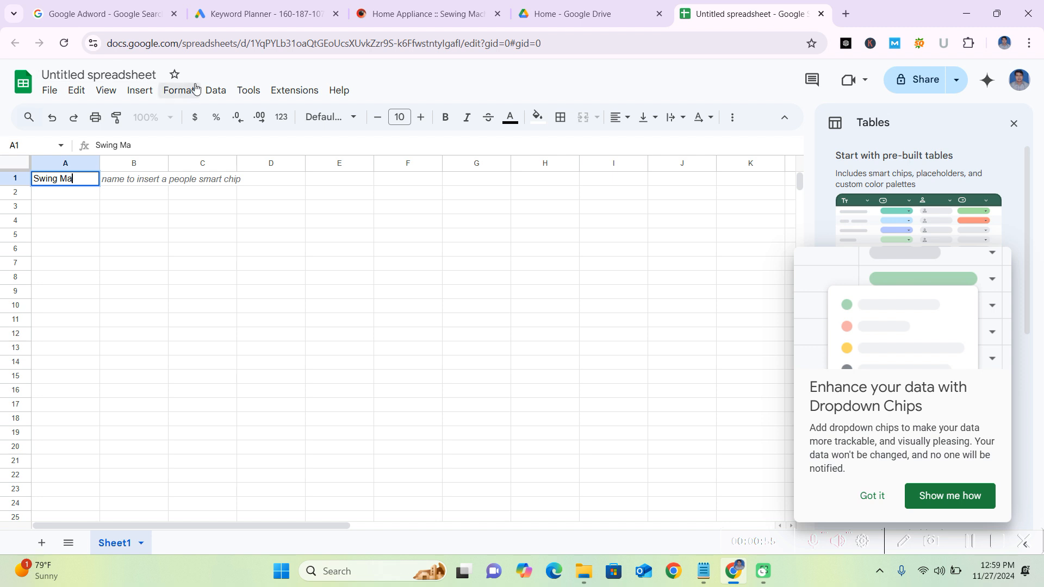
{"action": "left_click_drag", "start_coordinate": [147, 72], "coordinate": [2, 37]}
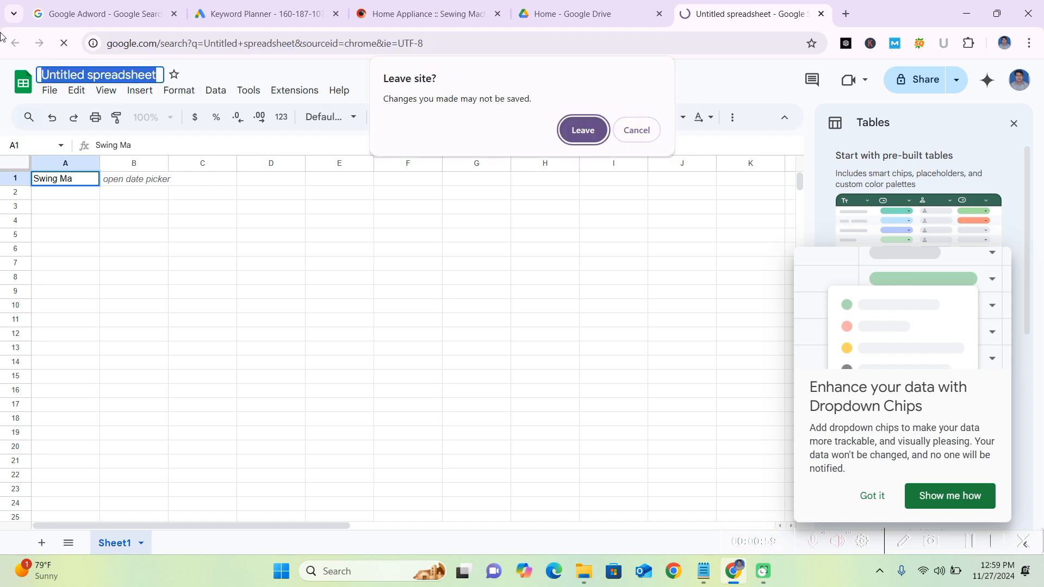
{"action": "key", "text": "Return"}
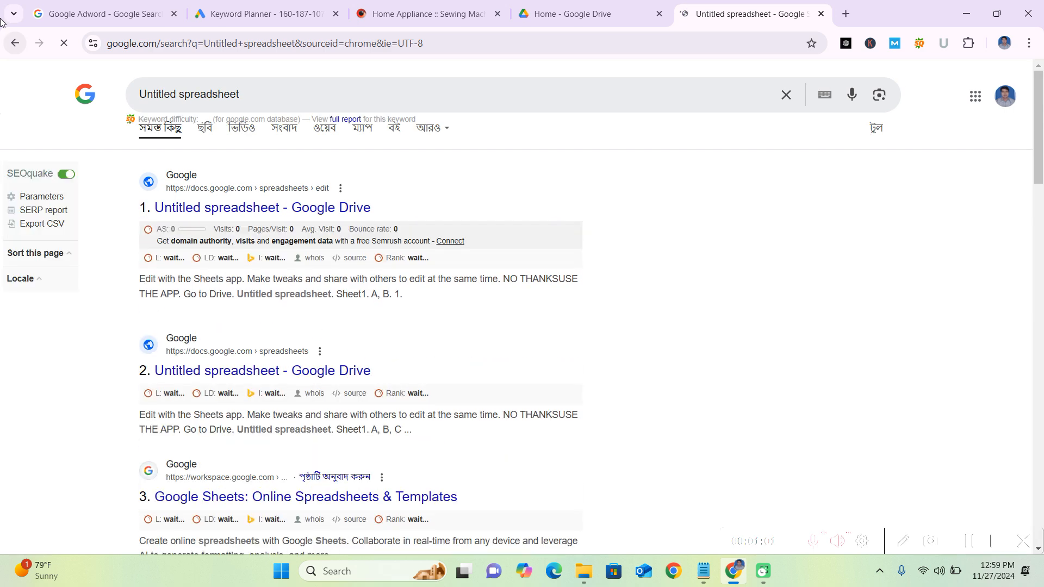
{"action": "left_click", "coordinate": [14, 43]}
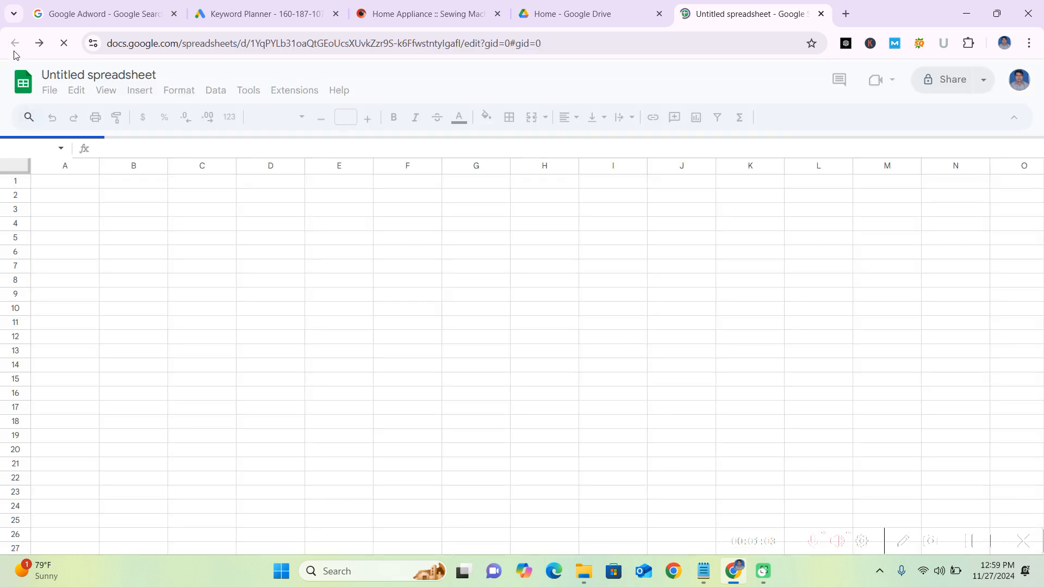
- Rename the untitled spreadsheet as "Swing Machine"
{"action": "left_click", "coordinate": [161, 79]}
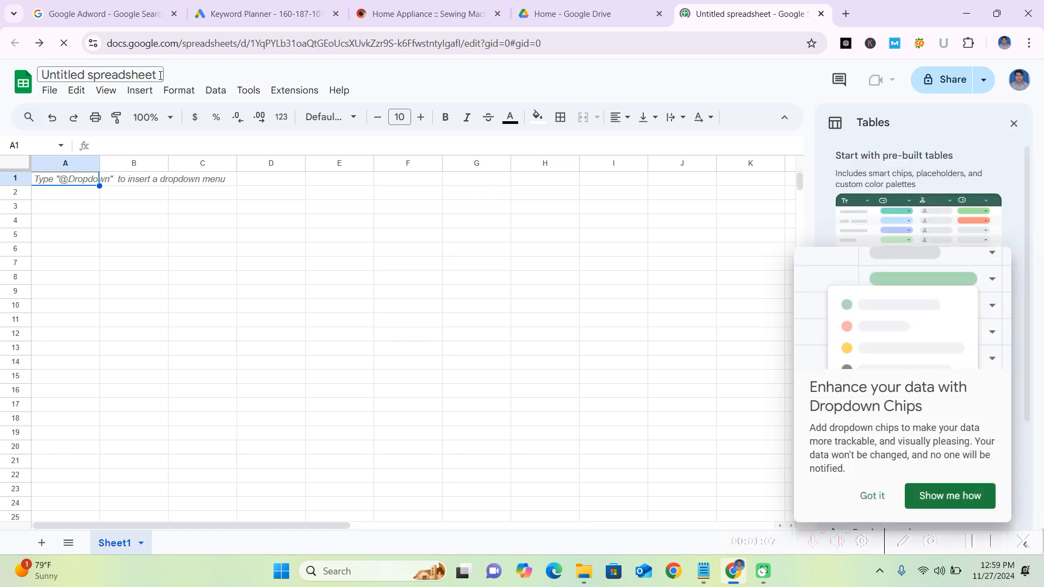
{"action": "left_click", "coordinate": [161, 75]}
{"action": "key", "text": "BackSpace"}
{"action": "type", "text": "S"}
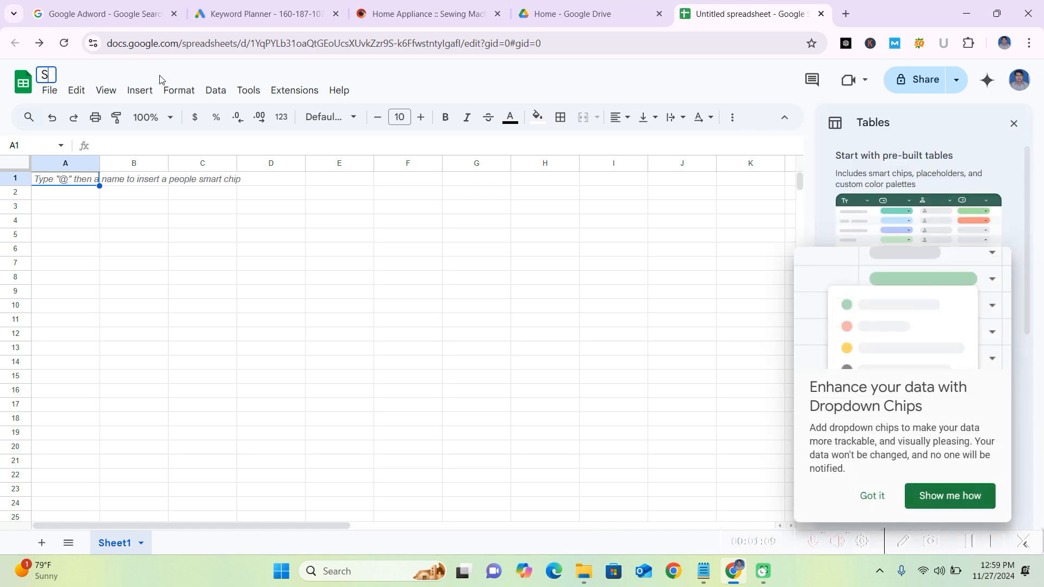
{"action": "type", "text": "wing Machine"}
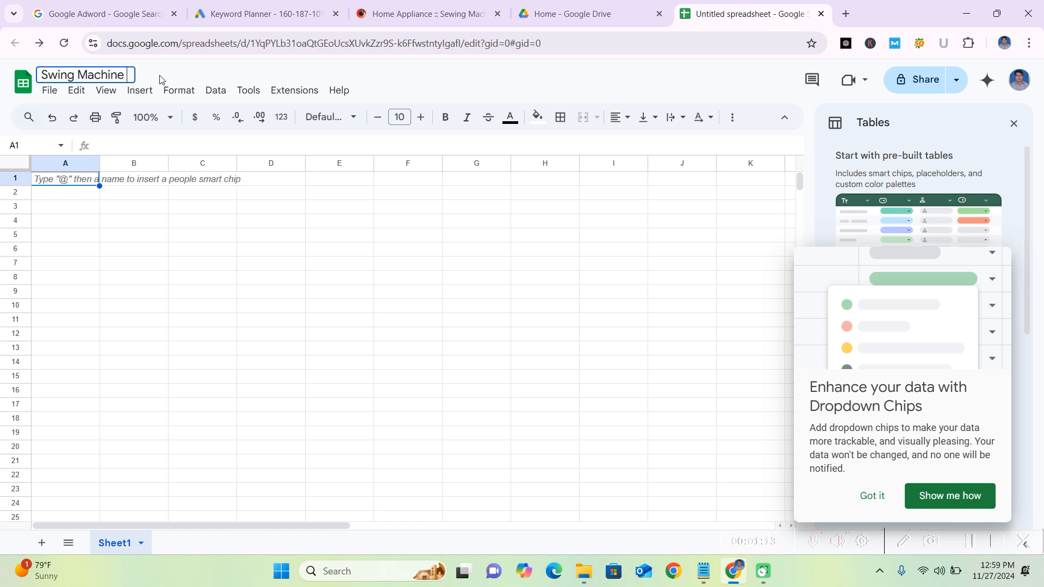
{"action": "key", "text": "BackSpace"}
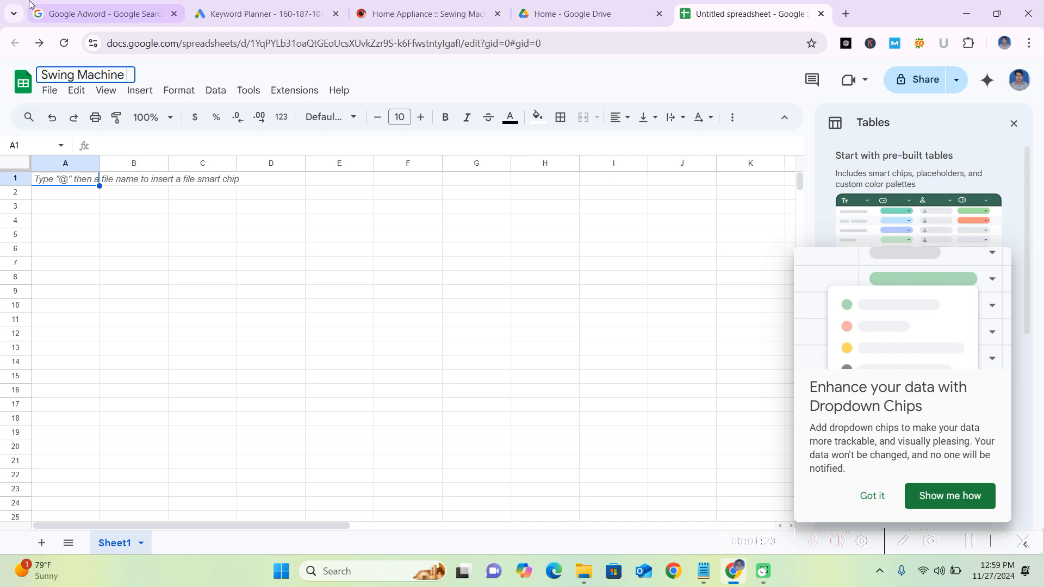
- Widen column A and enter the label "Company Name" in cell A1
{"action": "left_click_drag", "start_coordinate": [97, 163], "coordinate": [215, 163]}
{"action": "left_click", "coordinate": [103, 183]}
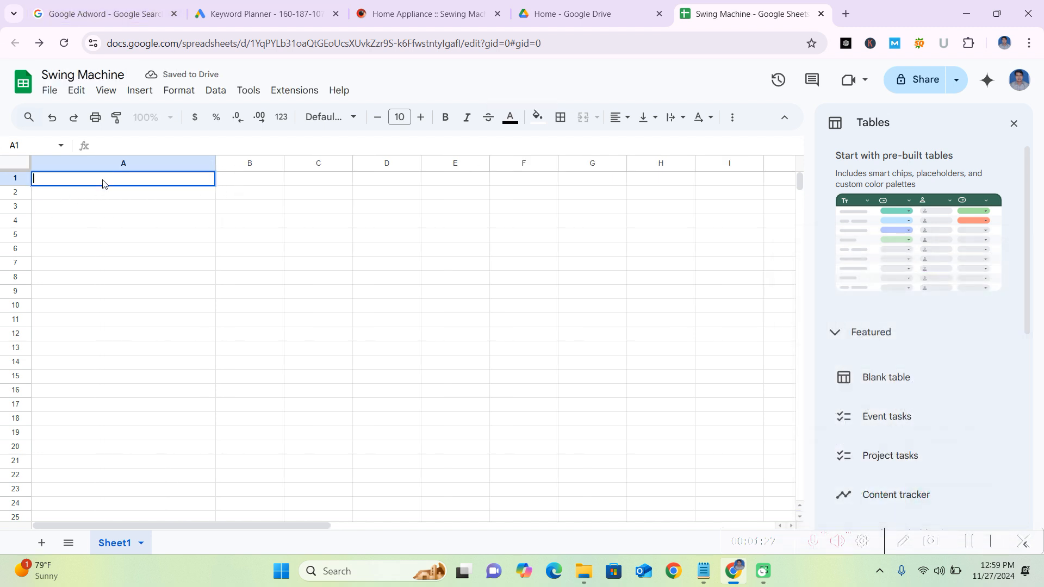
{"action": "type", "text": "Co"}
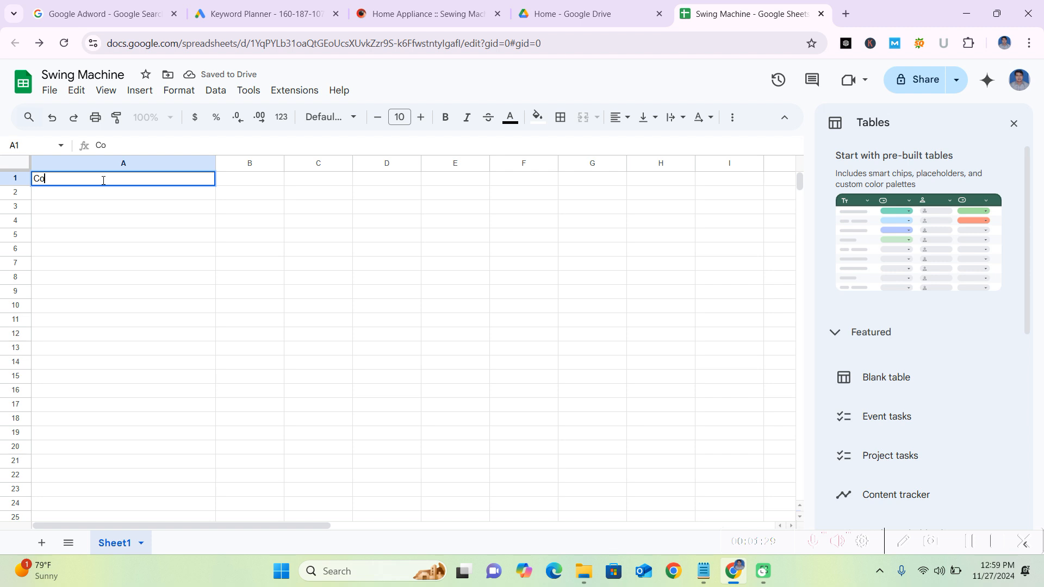
{"action": "type", "text": "mpany"}
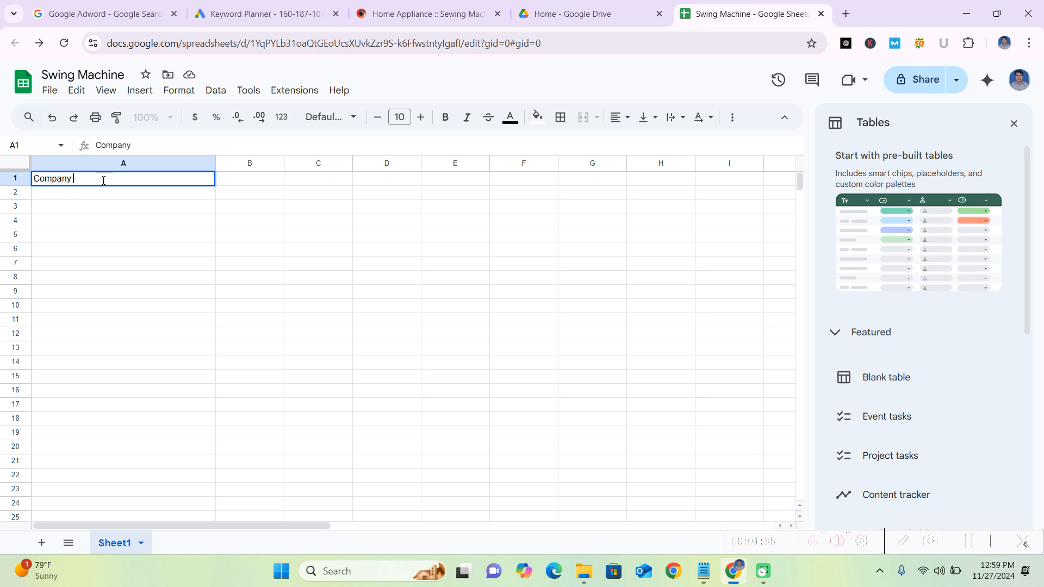
{"action": "type", "text": " Name"}
{"action": "left_click_drag", "start_coordinate": [215, 163], "coordinate": [204, 163]}
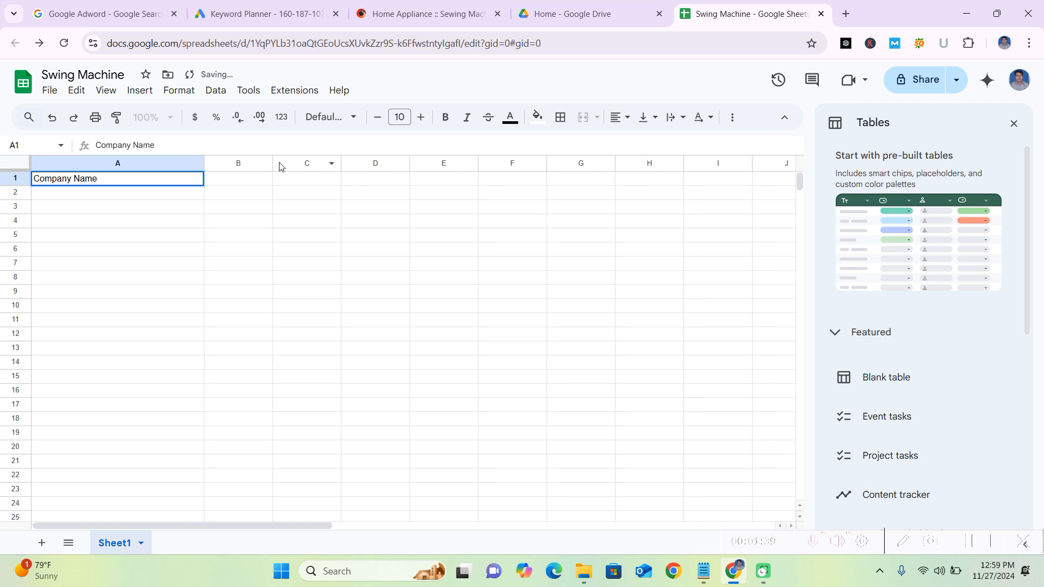
- Widen column B and enter "Vision" as the company name in cell B1
{"action": "left_click_drag", "start_coordinate": [273, 164], "coordinate": [379, 163]}
{"action": "left_click", "coordinate": [258, 176]}
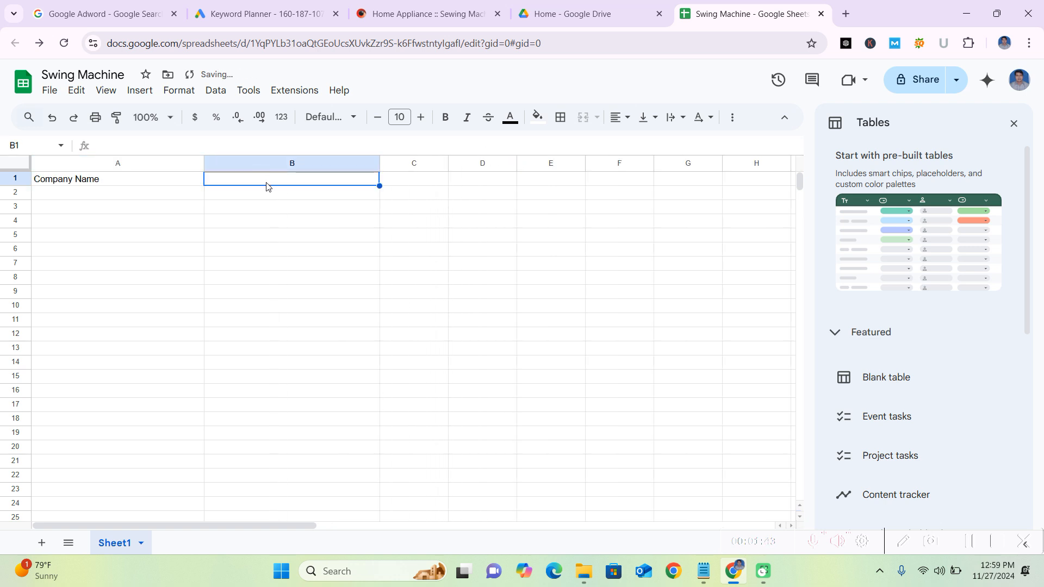
{"action": "double_click", "coordinate": [268, 180]}
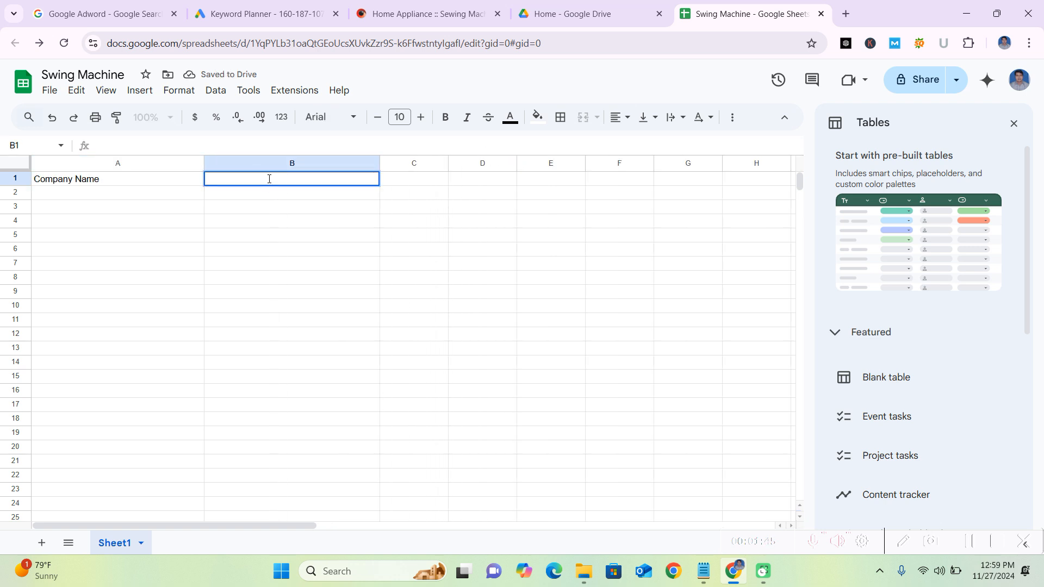
{"action": "type", "text": "Visio"}
{"action": "type", "text": "m"}
{"action": "type", "text": "n"}
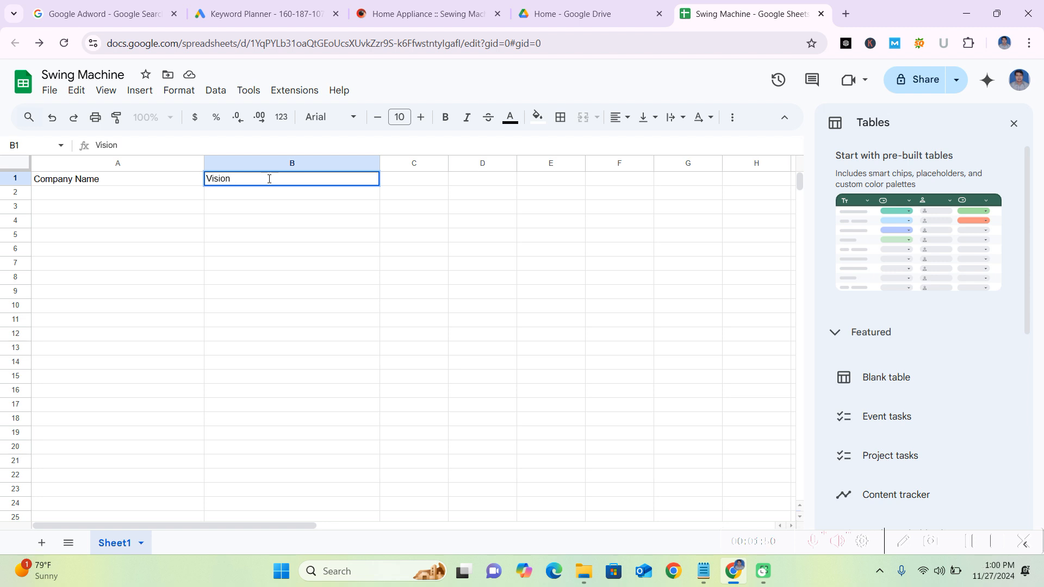
{"action": "left_click", "coordinate": [136, 196]}
{"action": "double_click", "coordinate": [136, 192]}
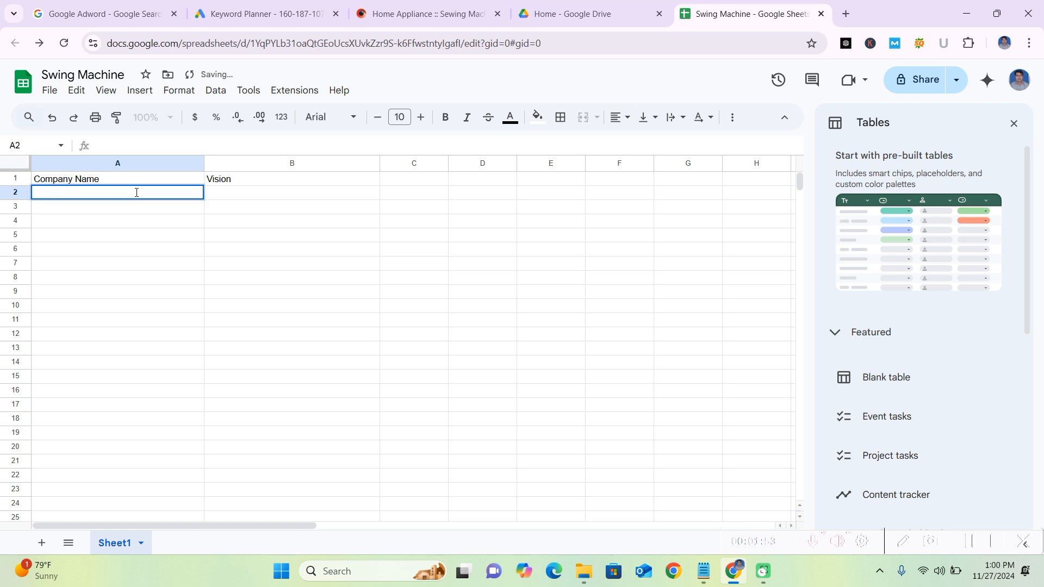
{"action": "type", "text": "Compa"}
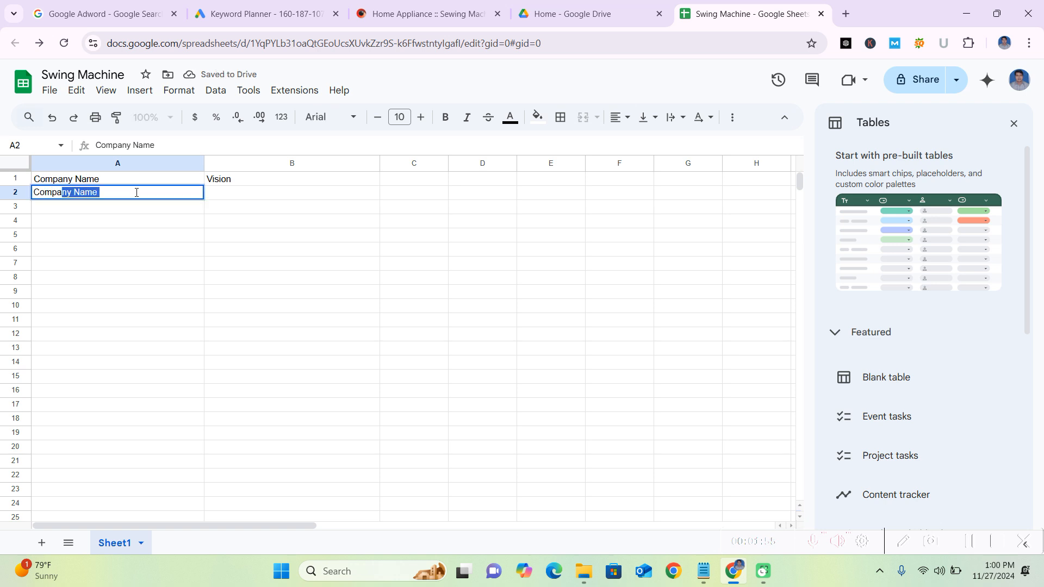
{"action": "type", "text": "ny Web"}
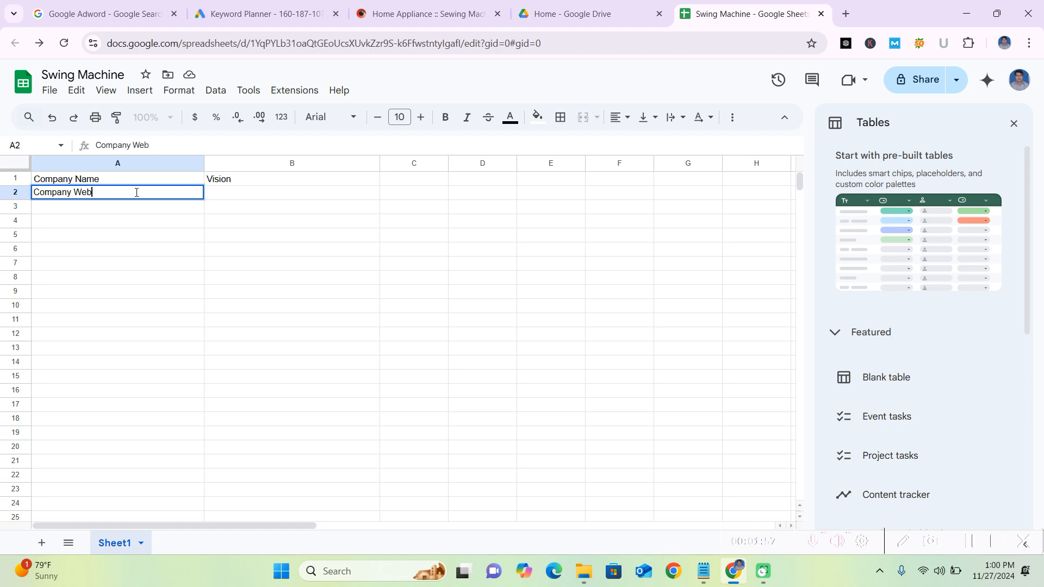
{"action": "type", "text": "site"}
{"action": "left_click", "coordinate": [245, 197]}
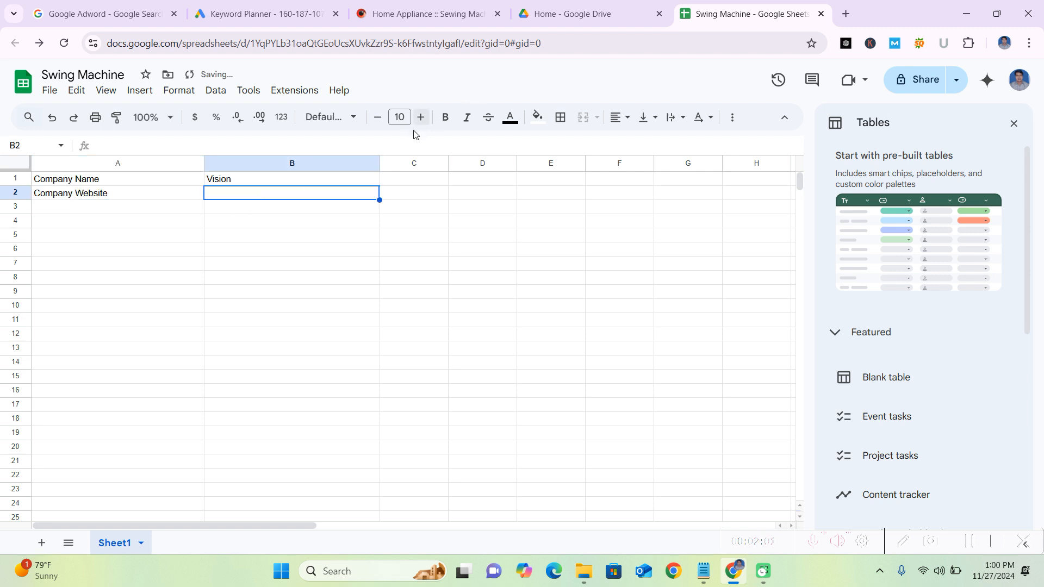
{"action": "double_click", "coordinate": [342, 192]}
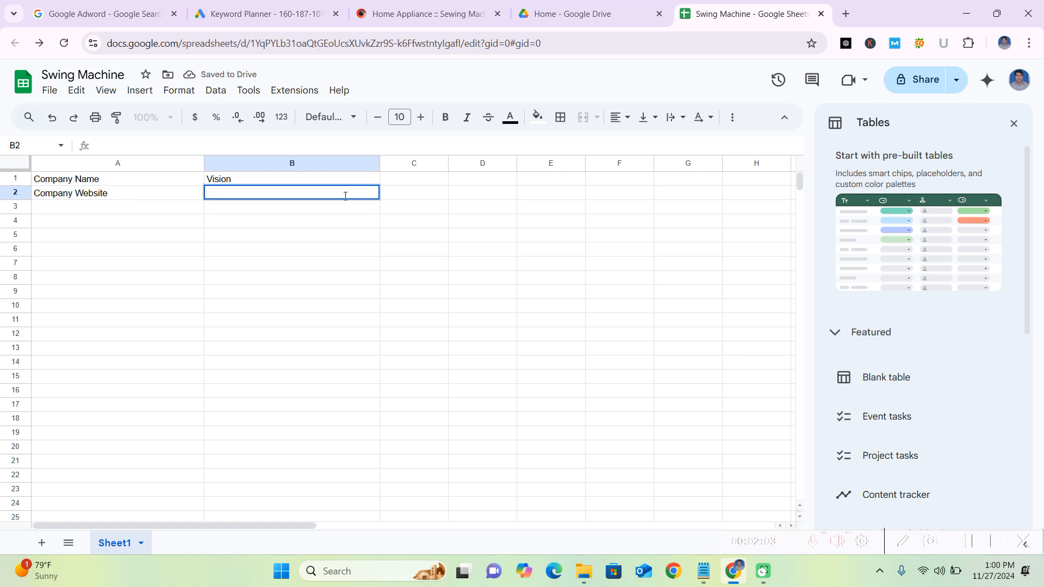
{"action": "type", "text": "https://vision.com.bd/"}
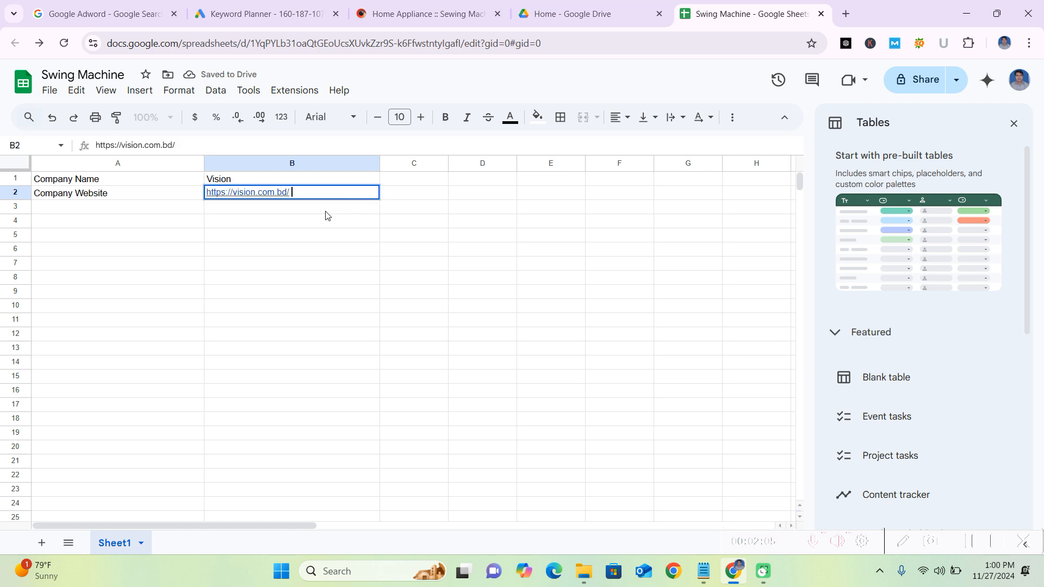
- Fill row 3 with "Ad Location" in A3 and "Bangladesh" in B3, and narrow columns A and B closer to their contents
{"action": "double_click", "coordinate": [106, 208]}
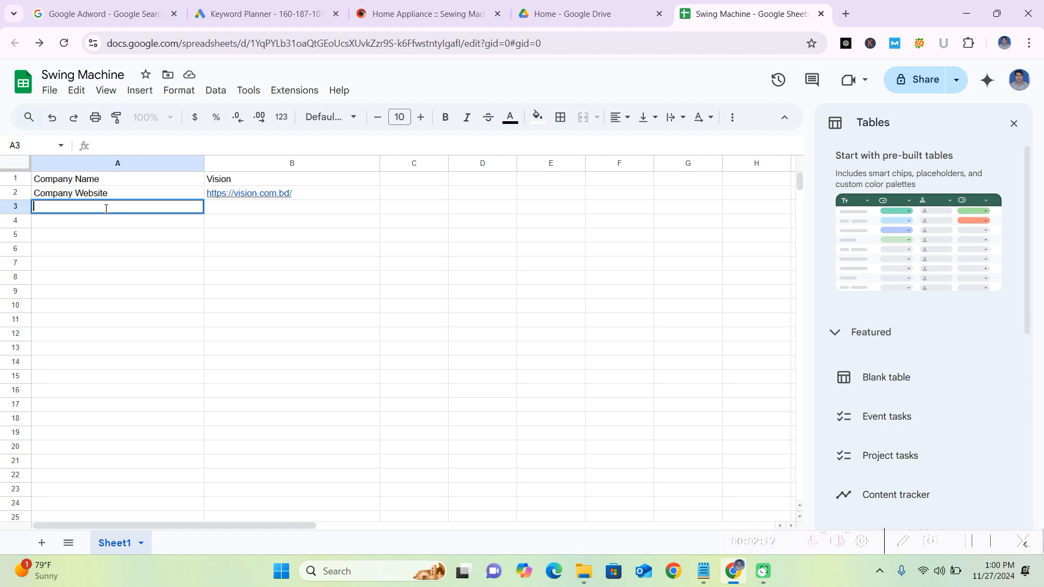
{"action": "type", "text": "Ad Location"}
{"action": "double_click", "coordinate": [233, 205]}
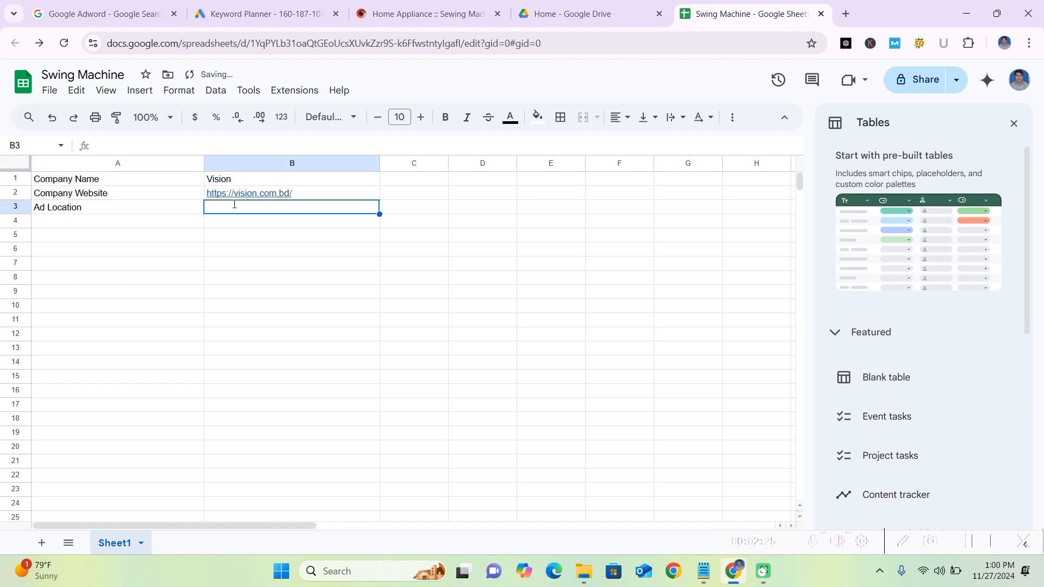
{"action": "left_click_drag", "start_coordinate": [203, 163], "coordinate": [156, 163]}
{"action": "left_click_drag", "start_coordinate": [329, 162], "coordinate": [293, 155]}
{"action": "double_click", "coordinate": [186, 206]}
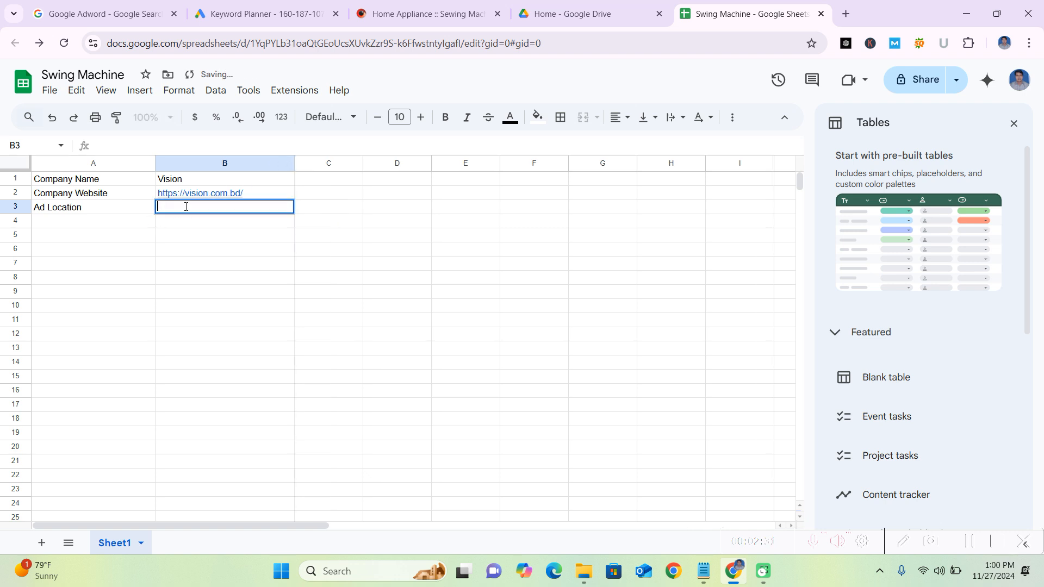
{"action": "type", "text": "Bangladesh"}
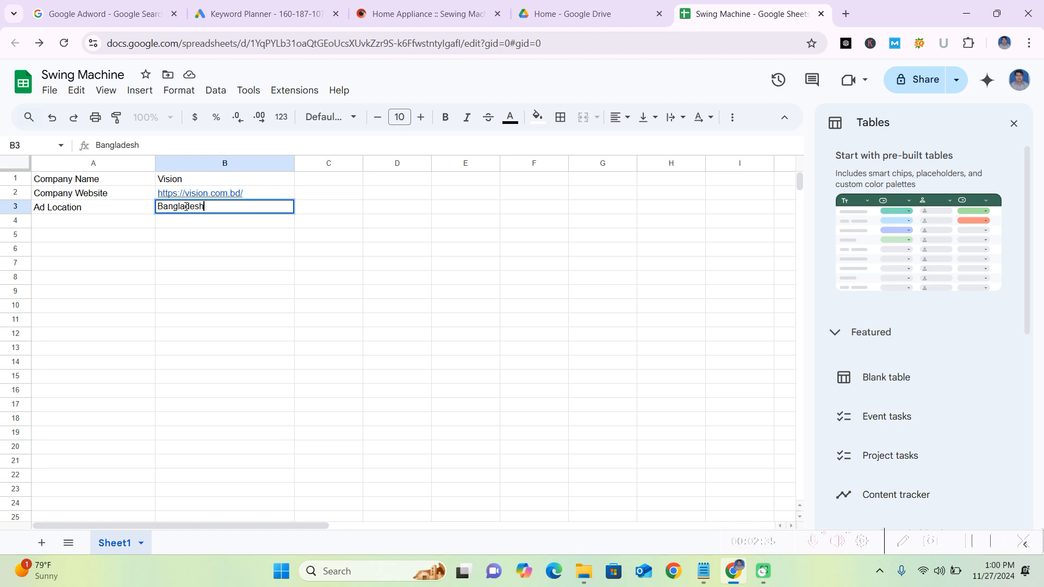
- Enter the label "Mother Keyword" in A4 and the keyword "Swing Machine" in B4
{"action": "double_click", "coordinate": [131, 226]}
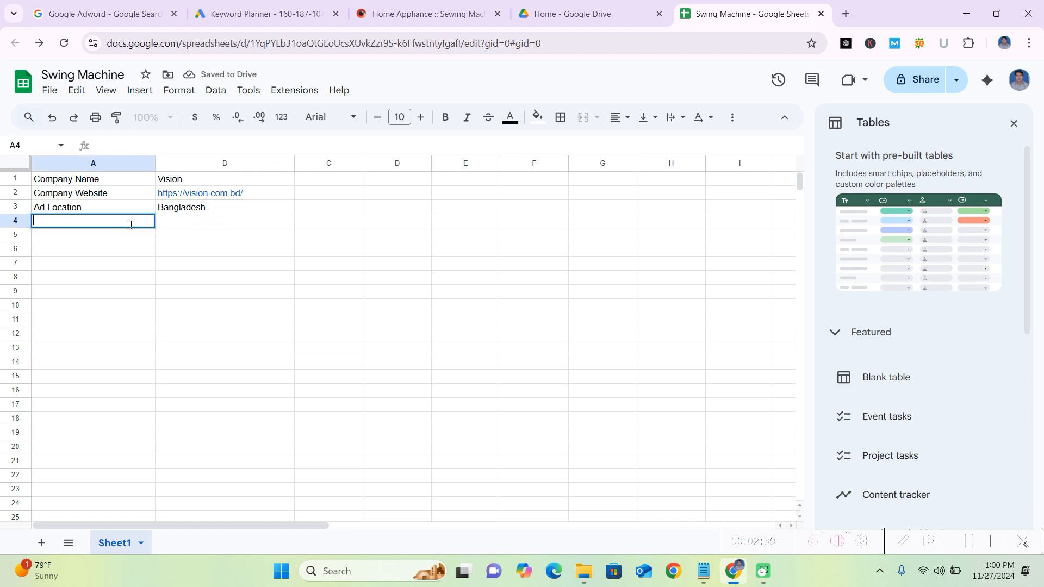
{"action": "type", "text": "Mother Keyword"}
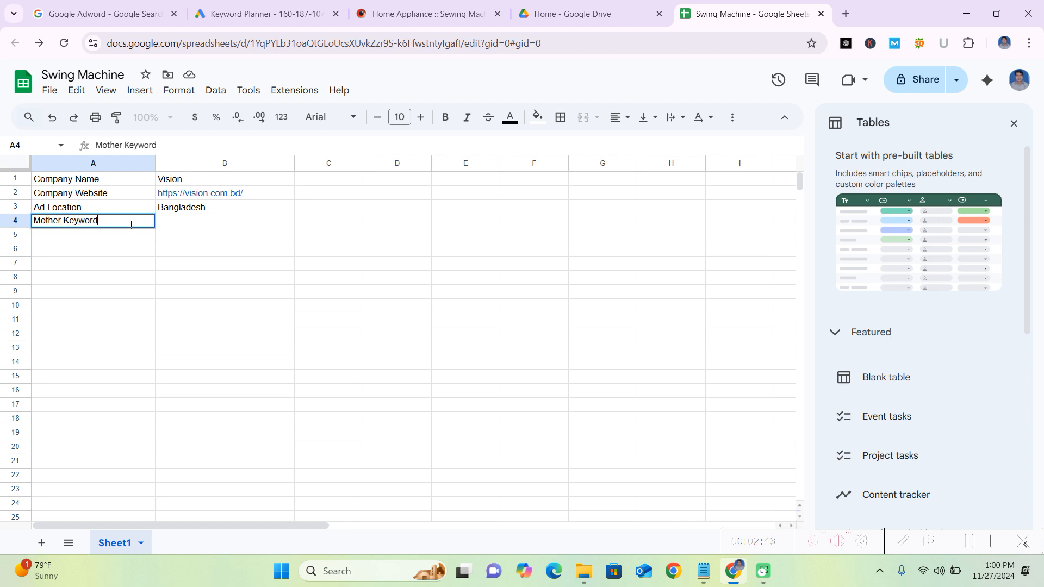
{"action": "left_click", "coordinate": [177, 220]}
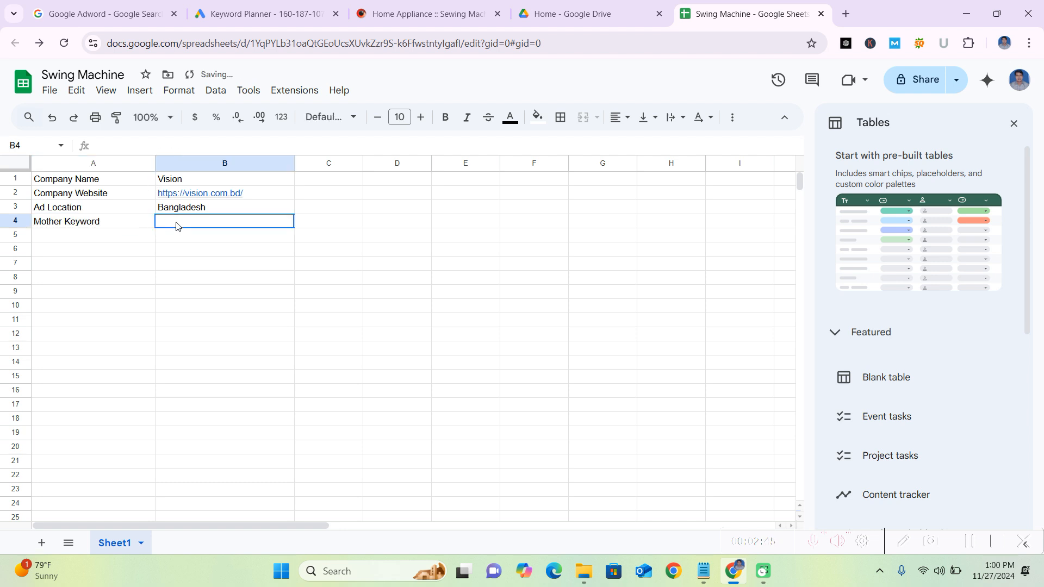
{"action": "double_click", "coordinate": [176, 220]}
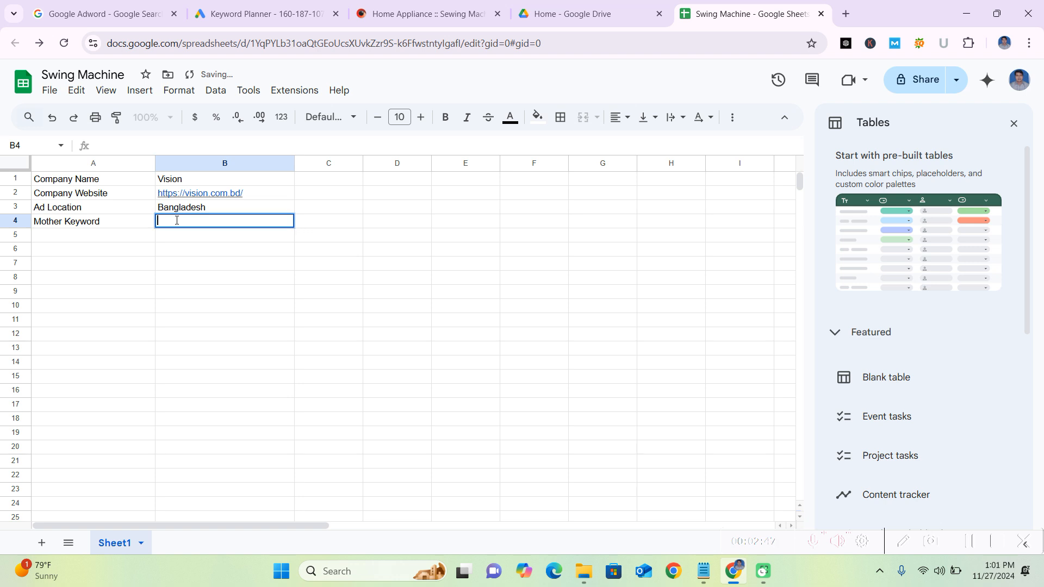
{"action": "type", "text": "Swing Machine"}
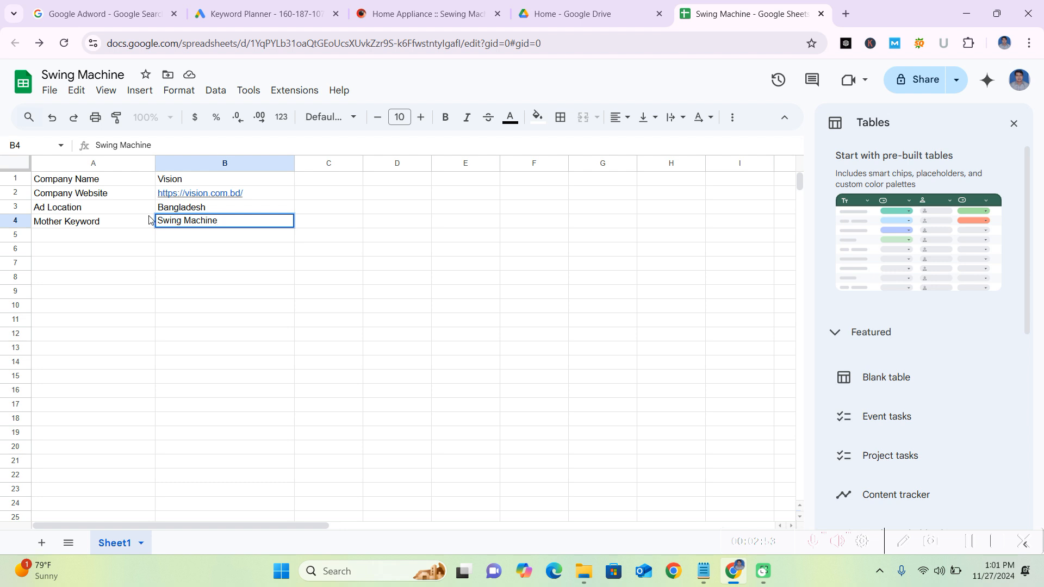
- Enter the label "Branded Keyword" in cell A5 below the mother keyword row
{"action": "left_click", "coordinate": [120, 237]}
{"action": "double_click", "coordinate": [121, 235]}
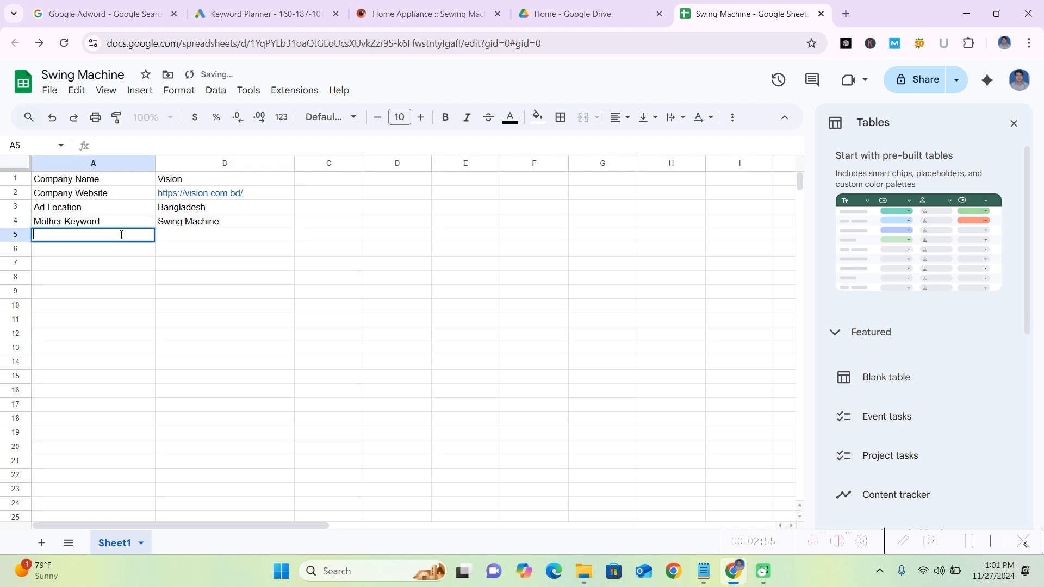
{"action": "type", "text": "Branded "}
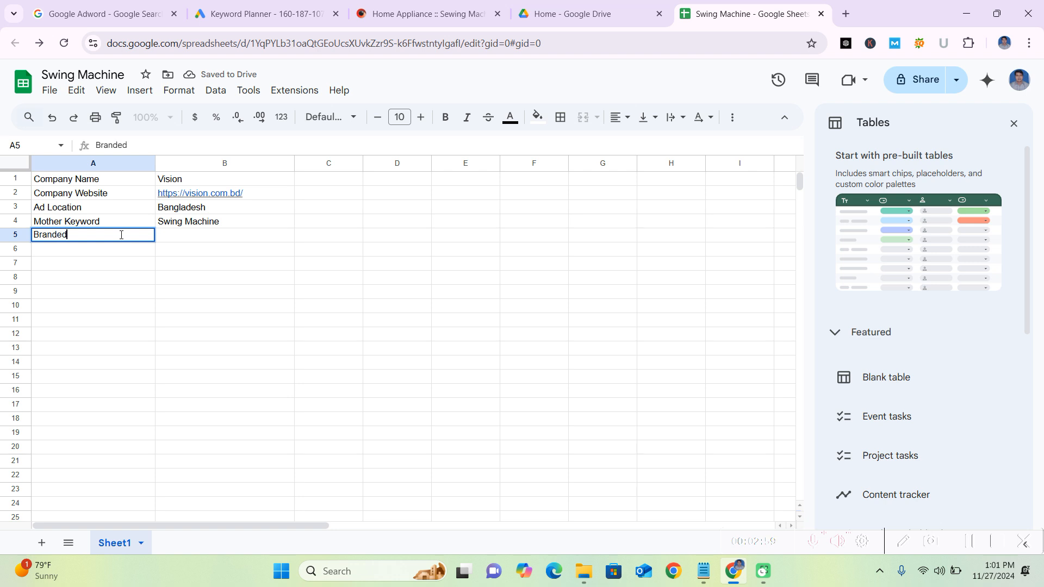
{"action": "type", "text": "Keyowrd"}
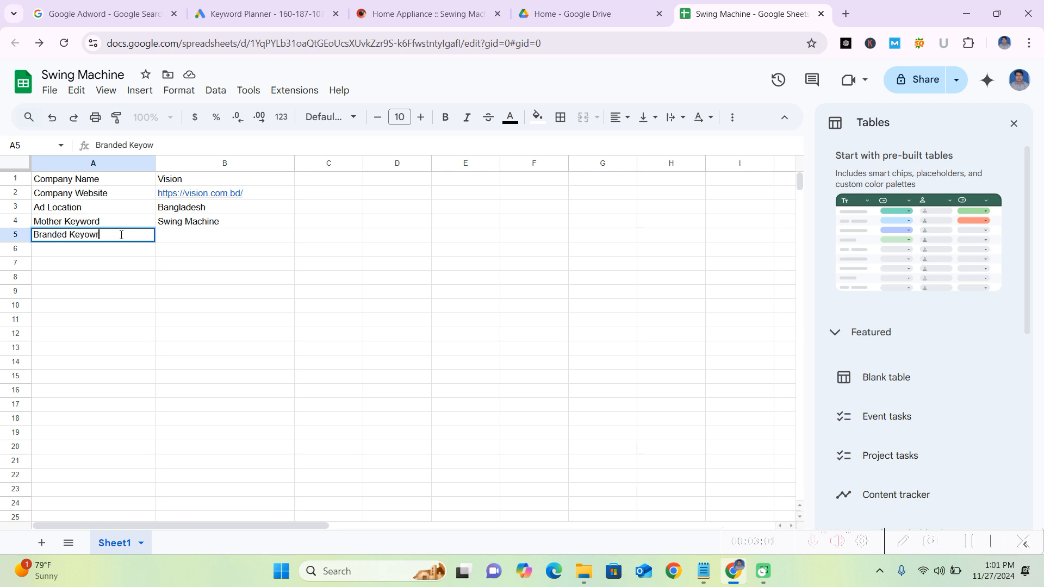
{"action": "key", "text": "BackSpace"}
{"action": "key", "text": "BackSpace"}
{"action": "type", "text": "word"}
- Copy "Swing Machine" from B4 into B5 and prefix it with the brand so it reads "Vision Swing Machine"
{"action": "left_click", "coordinate": [203, 237]}
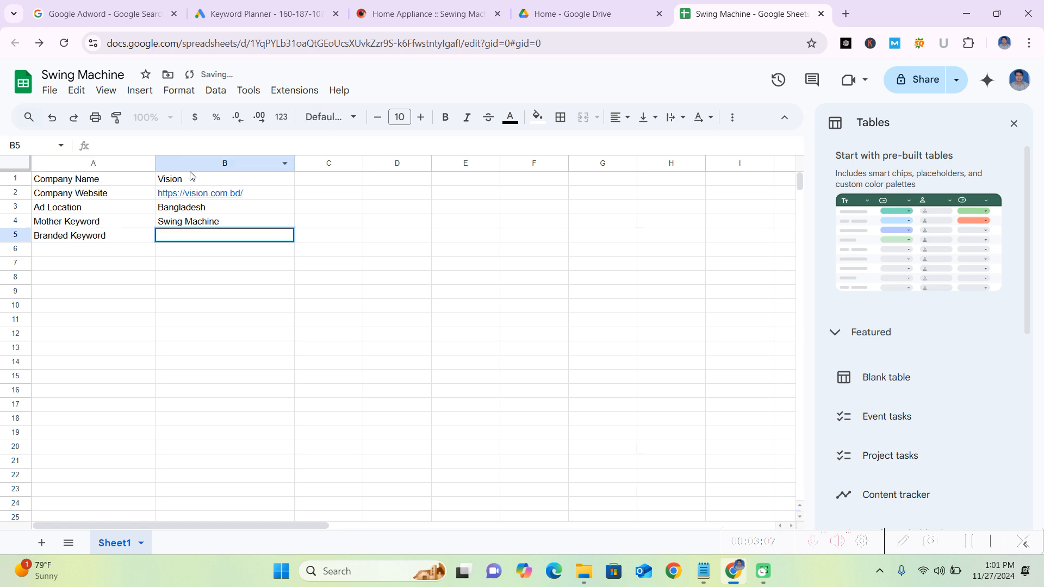
{"action": "double_click", "coordinate": [237, 222]}
{"action": "left_click_drag", "start_coordinate": [218, 219], "coordinate": [158, 209]}
{"action": "key", "text": "ctrl+c"}
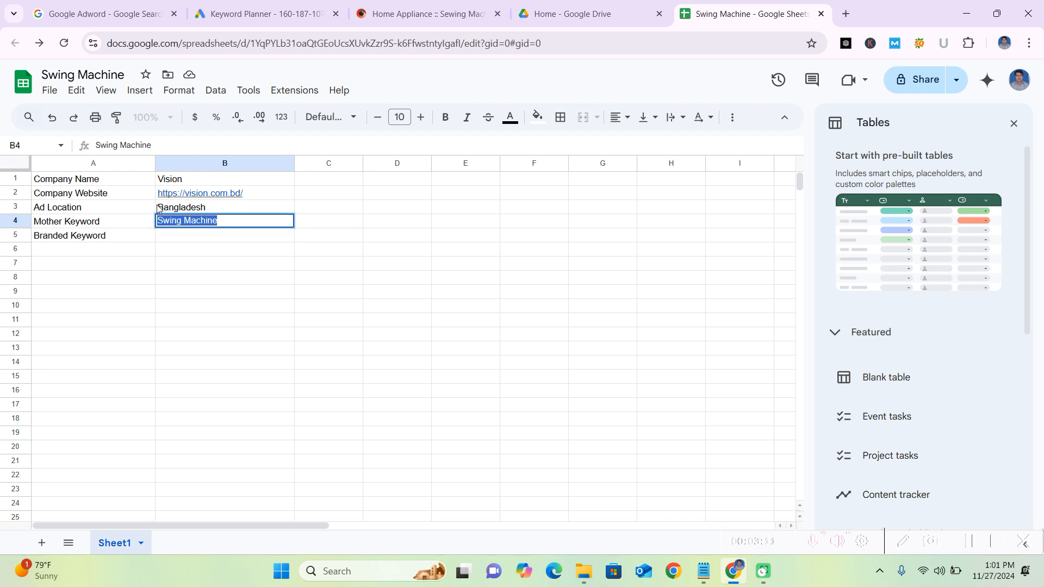
{"action": "double_click", "coordinate": [183, 236]}
{"action": "key", "text": "ctrl+v"}
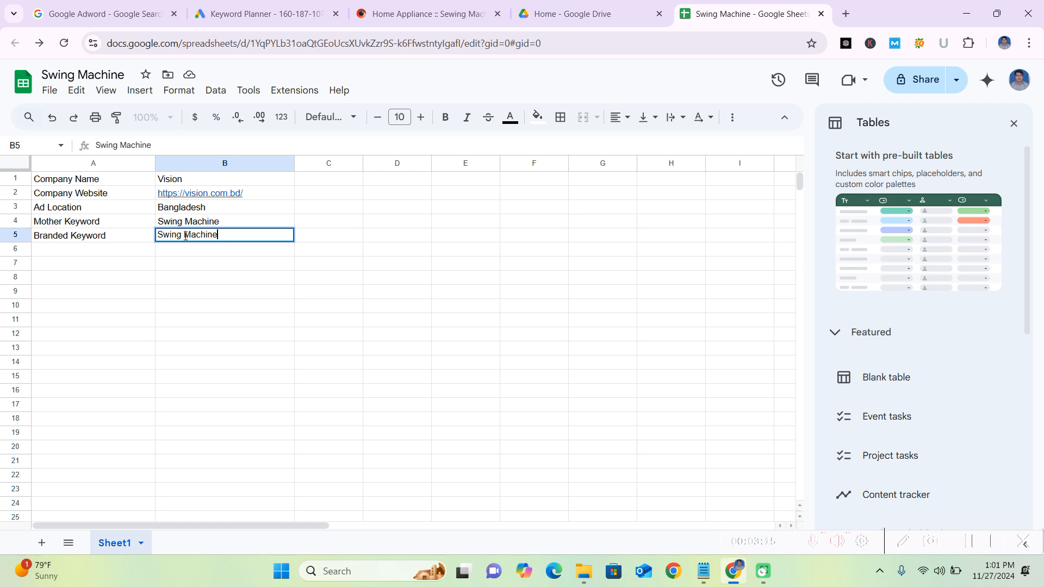
{"action": "left_click", "coordinate": [160, 231]}
{"action": "type", "text": "Visi"}
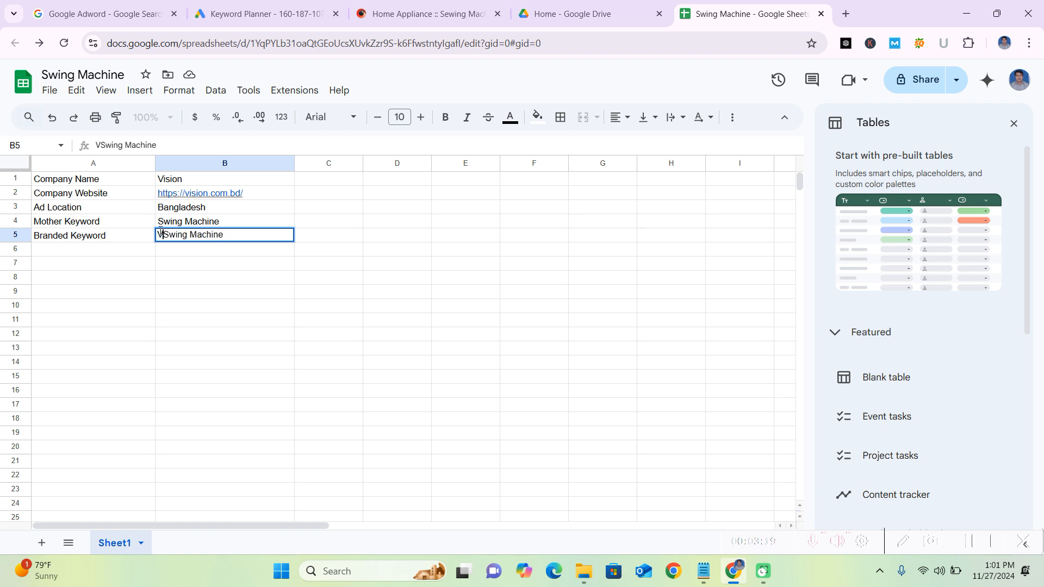
{"action": "type", "text": "oSwin"}
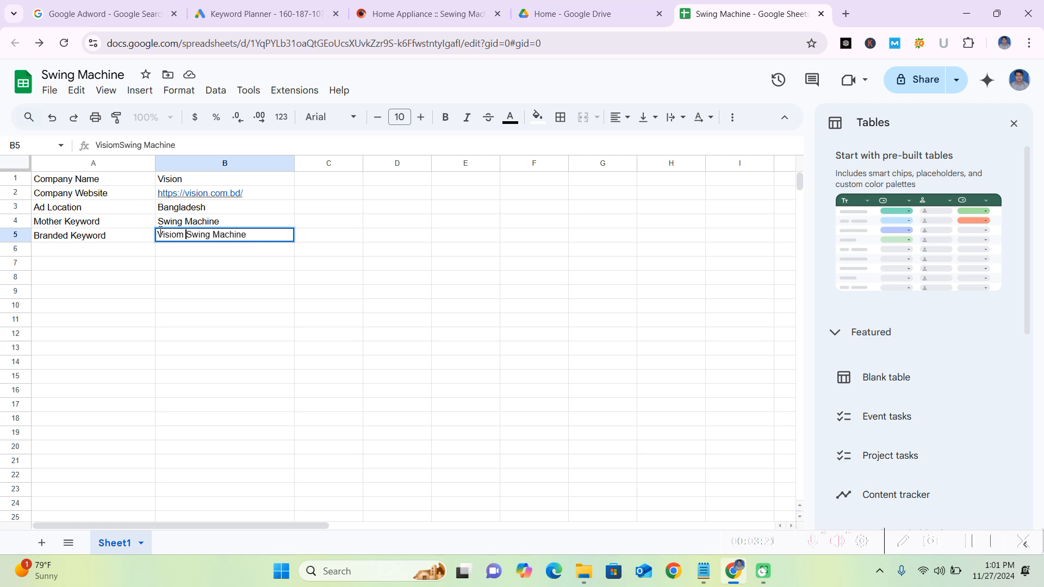
{"action": "key", "text": "BackSpace"}
{"action": "type", "text": "n"}
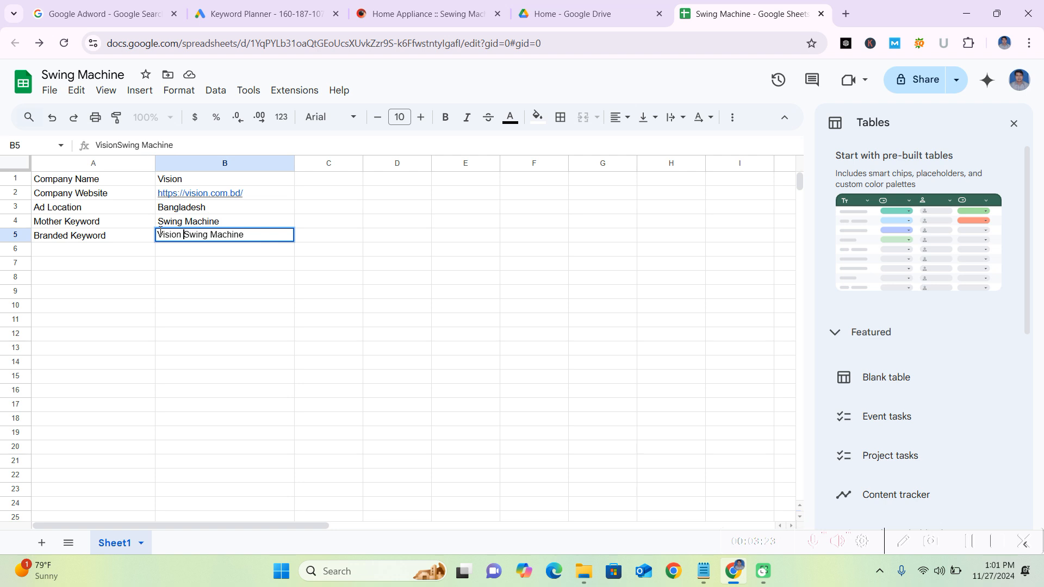
- Enter the label "Related Keyword" in A6 and narrow column A to fit its labels
{"action": "left_click", "coordinate": [69, 249]}
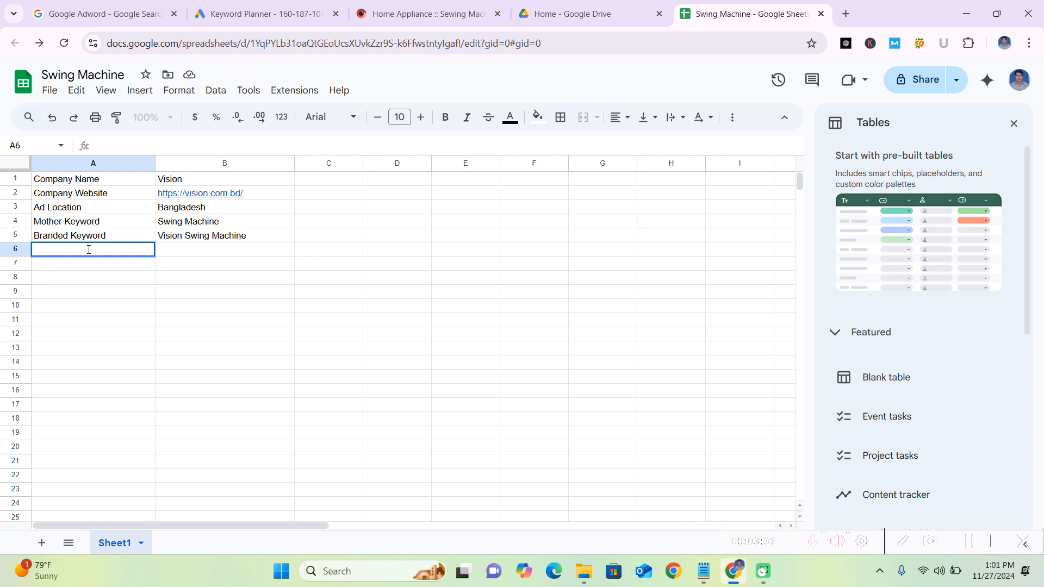
{"action": "type", "text": "Re"}
{"action": "type", "text": "la"}
{"action": "type", "text": "ted"}
{"action": "type", "text": " Kwey"}
{"action": "key", "text": "BackSpace"}
{"action": "key", "text": "BackSpace"}
{"action": "type", "text": "eywor"}
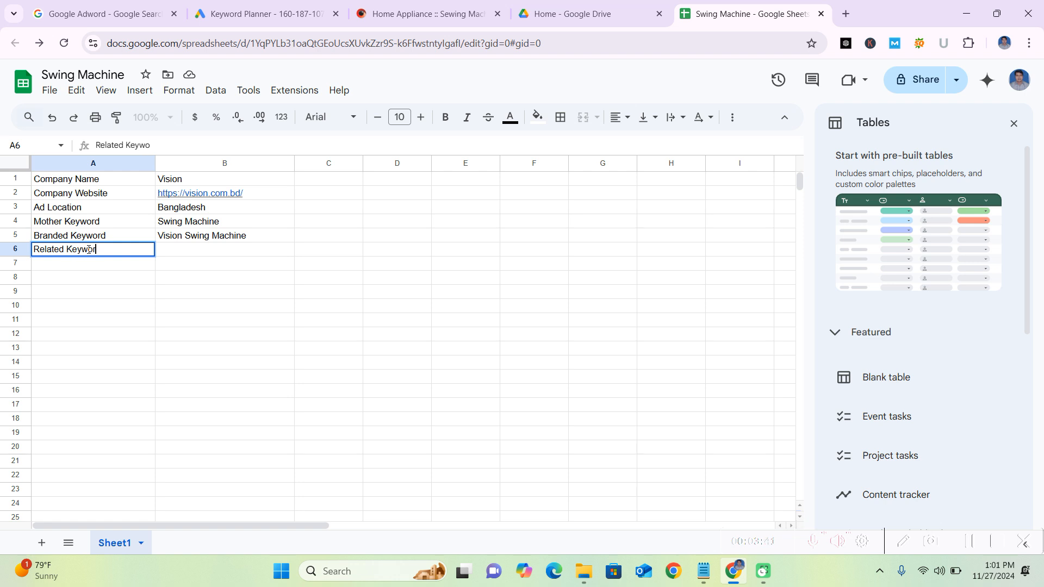
{"action": "type", "text": "d"}
{"action": "left_click_drag", "start_coordinate": [156, 164], "coordinate": [123, 164]}
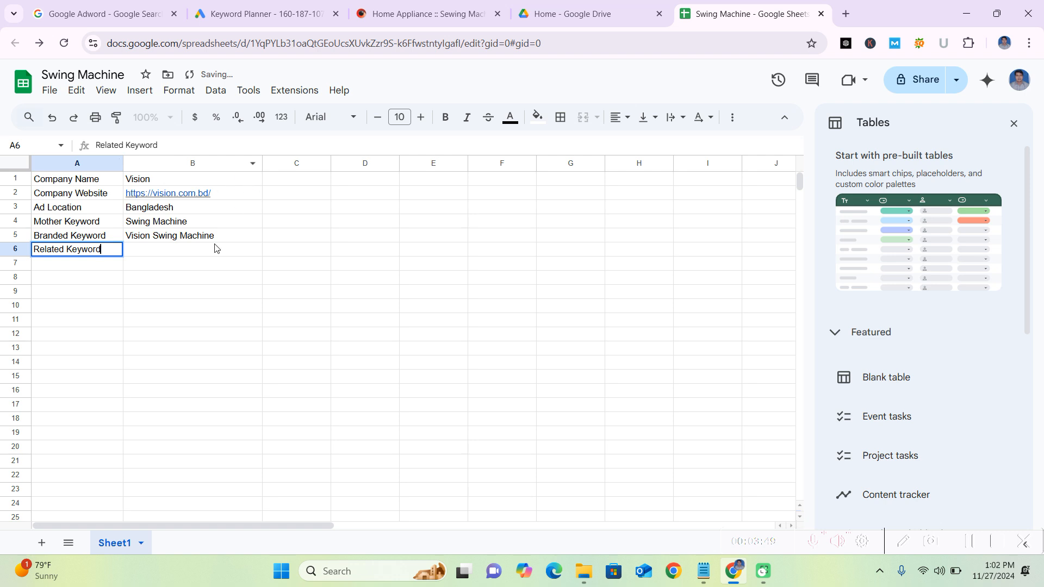
{"action": "left_click", "coordinate": [136, 255]}
{"action": "double_click", "coordinate": [136, 253]}
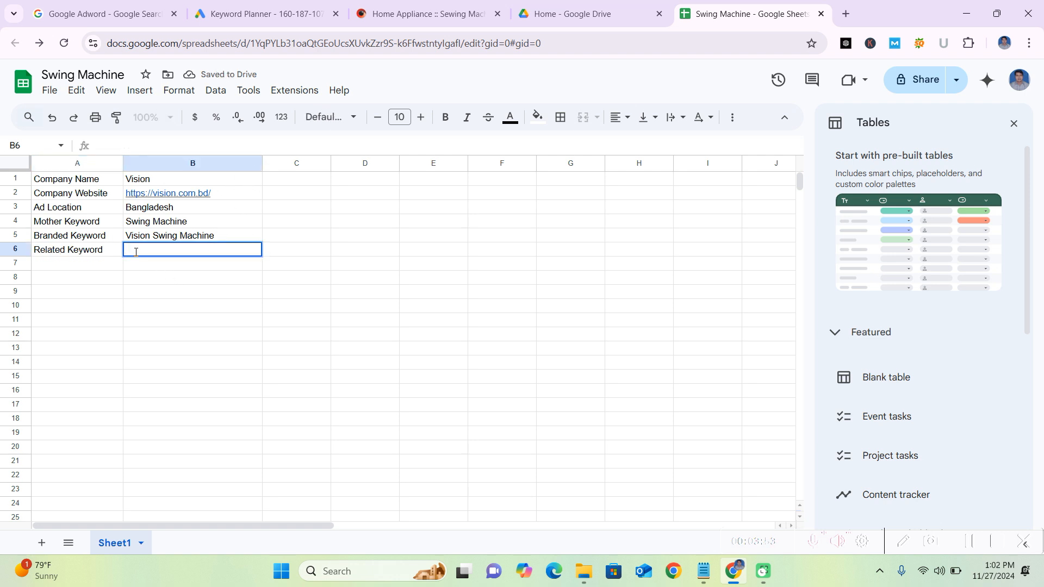
- Enter the label "Ad copy keyword" in cell A7
{"action": "left_click", "coordinate": [47, 262]}
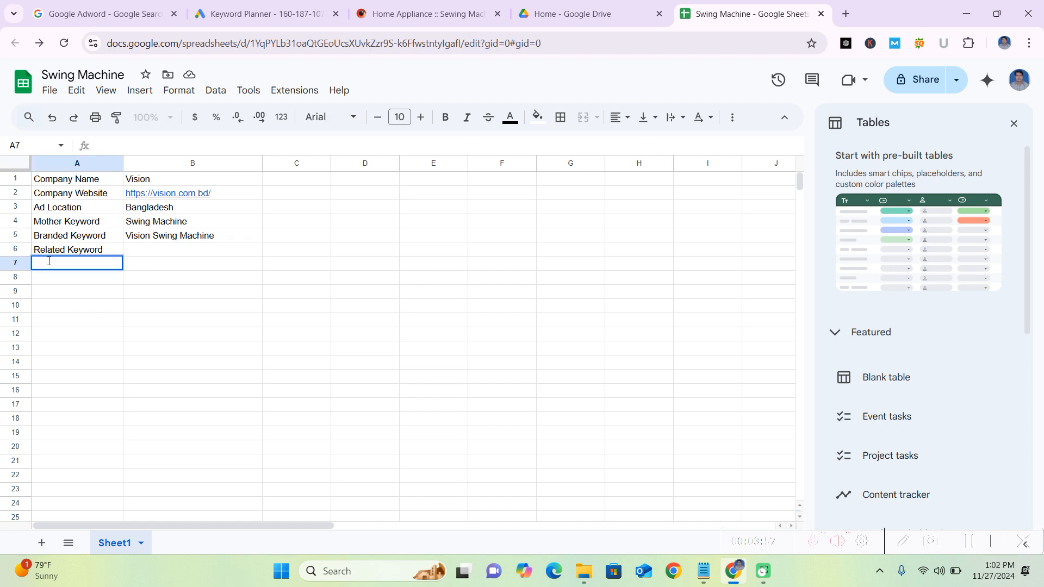
{"action": "type", "text": "Ad"}
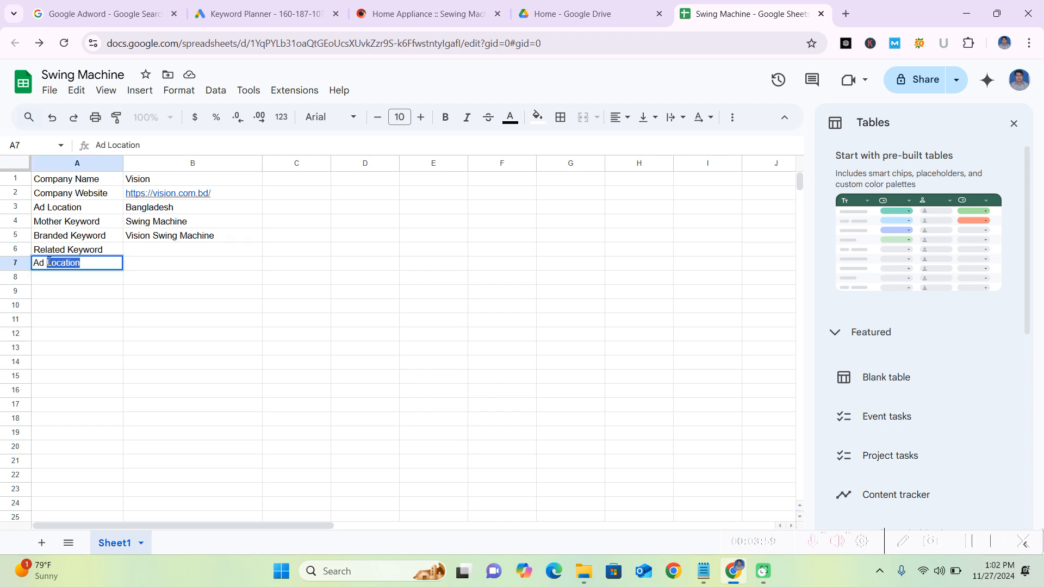
{"action": "type", "text": " copy keyowr"}
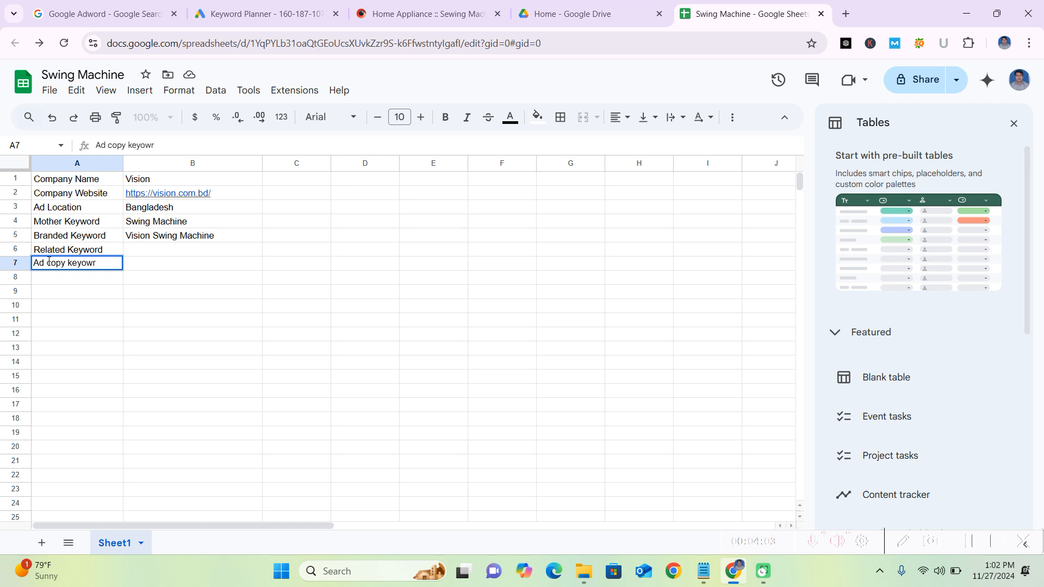
{"action": "key", "text": "BackSpace"}
{"action": "key", "text": "BackSpace"}
{"action": "key", "text": "BackSpace"}
{"action": "type", "text": "word"}
- Switch to the Day-26.txt notes in Notepad and list Broad Match, Phrase Match and Exact Match as numbered sub-items under Keyword Match Type
{"action": "left_click", "coordinate": [703, 571]}
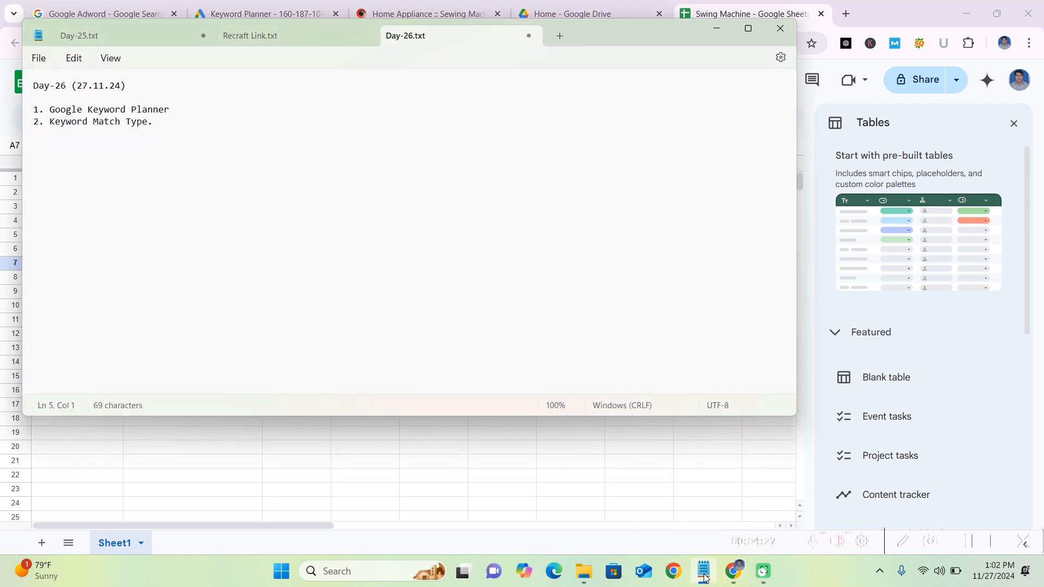
{"action": "left_click", "coordinate": [162, 124]}
{"action": "key", "text": "Return"}
{"action": "type", "text": "1"}
{"action": "type", "text": ". Broad"}
{"action": "type", "text": " Match "}
{"action": "type", "text": "    2. "}
{"action": "type", "text": "Phrase "}
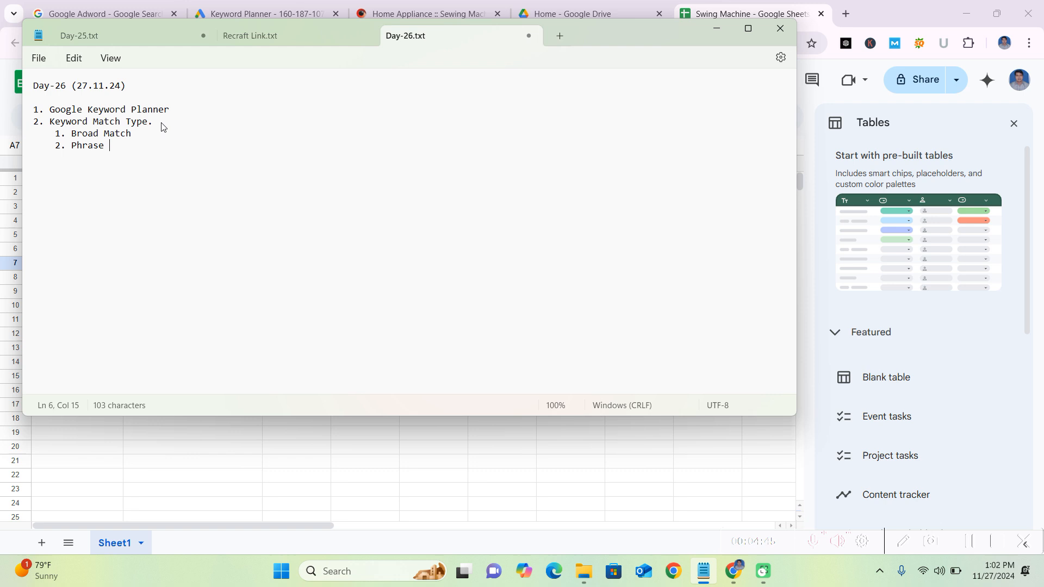
{"action": "type", "text": "Match"}
{"action": "key", "text": "Return"}
{"action": "type", "text": "3. Exact Match"}
- Highlight the three match types and the Exact Match entry in the notes, and return to the spreadsheet
{"action": "left_click_drag", "start_coordinate": [136, 157], "coordinate": [51, 139]}
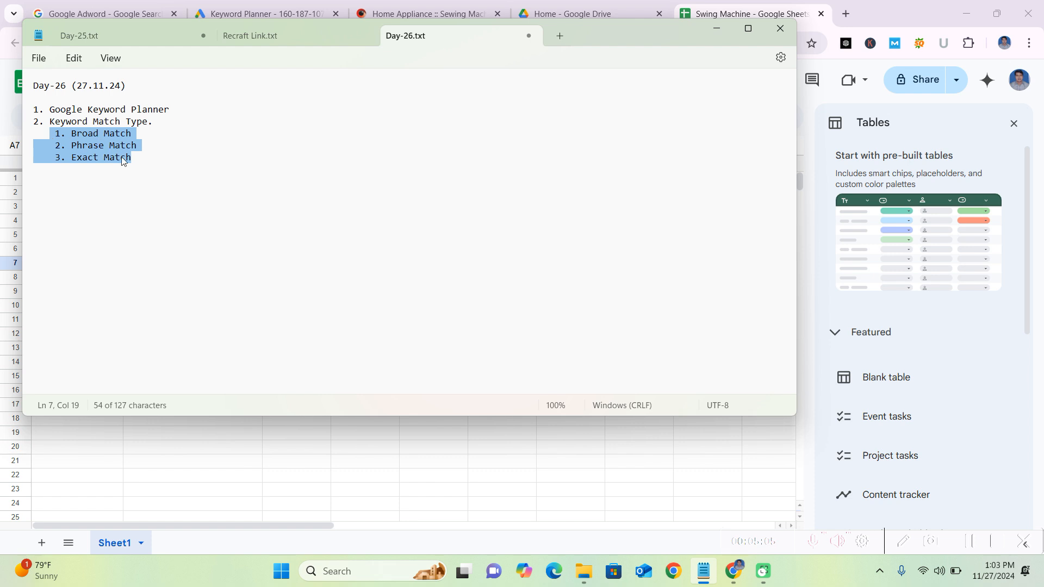
{"action": "left_click_drag", "start_coordinate": [148, 159], "coordinate": [77, 163]}
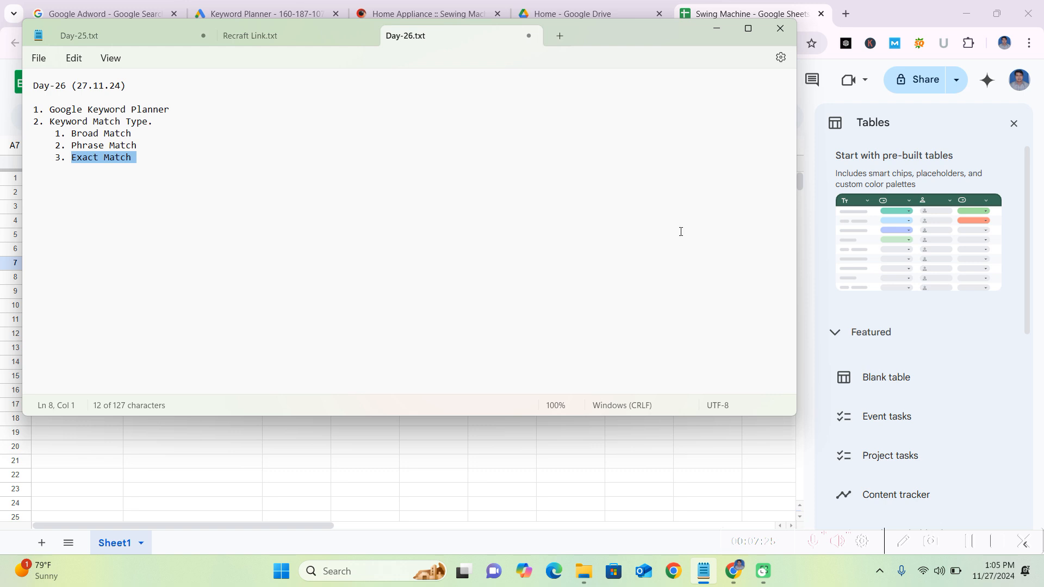
{"action": "left_click", "coordinate": [717, 28]}
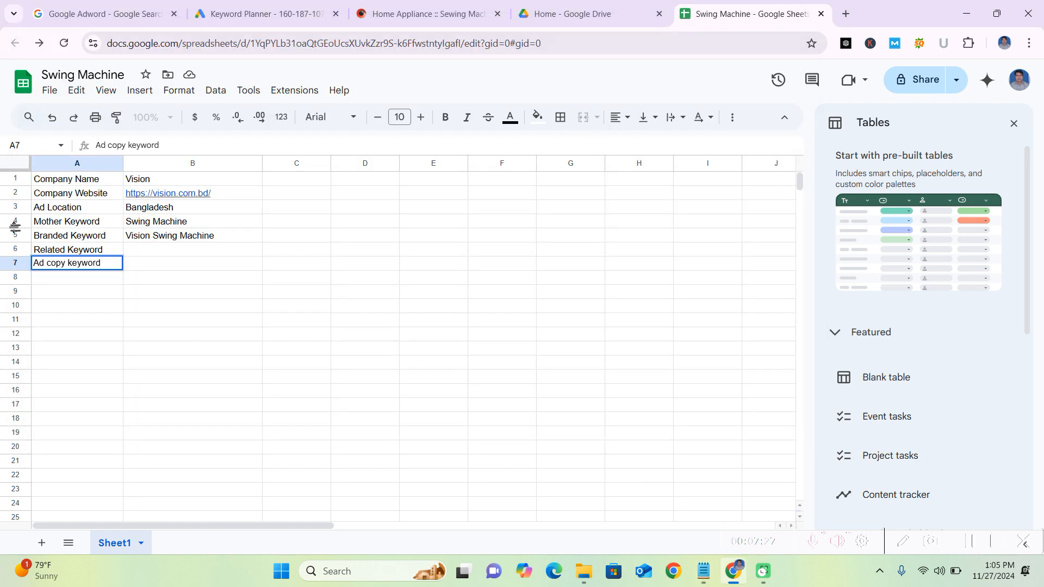
- Go over the keyword labels in column A and enter the label "Negative keyword" in A8
{"action": "left_click", "coordinate": [36, 278]}
{"action": "double_click", "coordinate": [68, 250]}
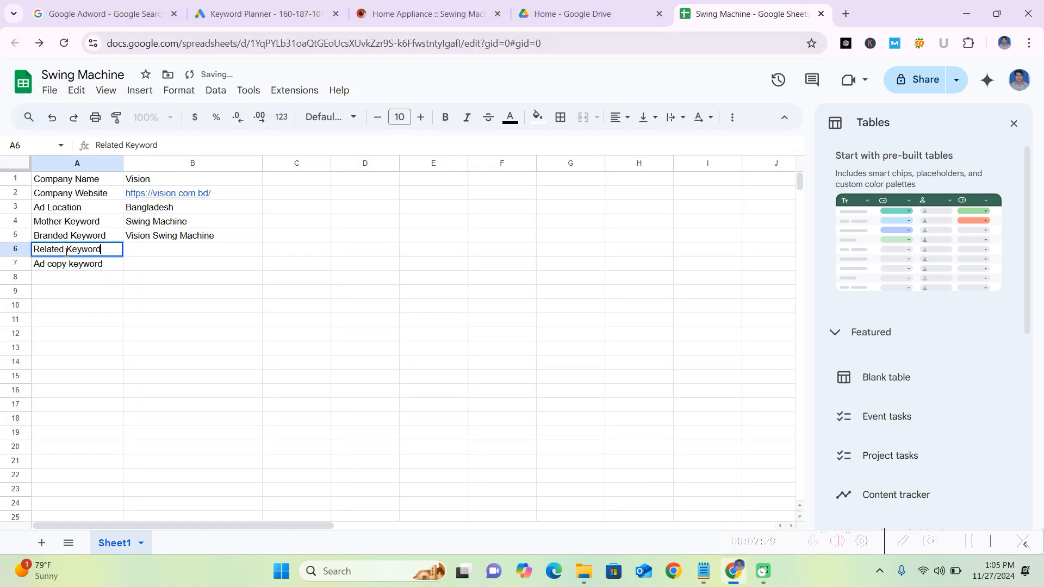
{"action": "left_click", "coordinate": [64, 227]}
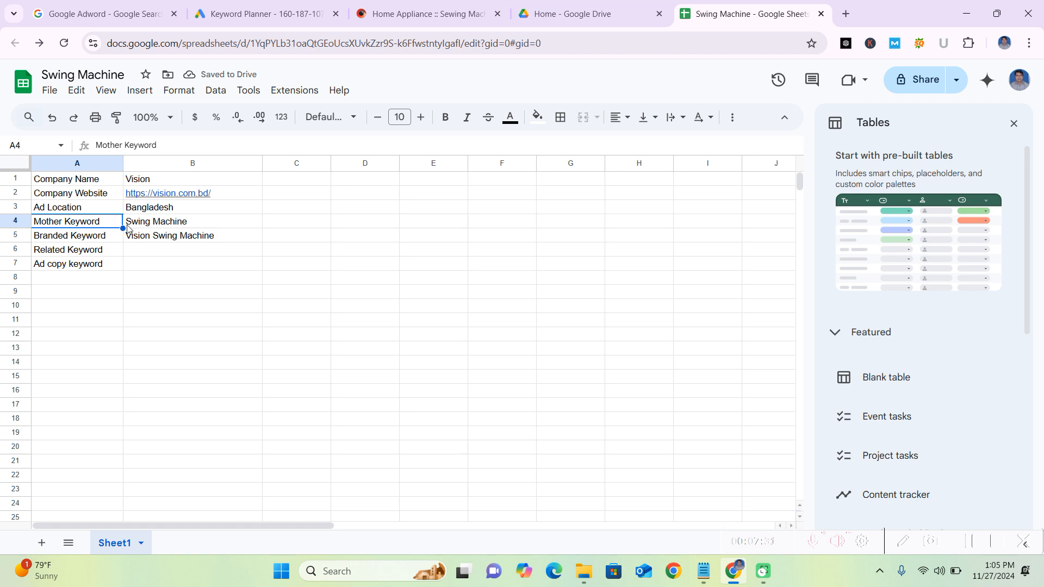
{"action": "left_click", "coordinate": [91, 240]}
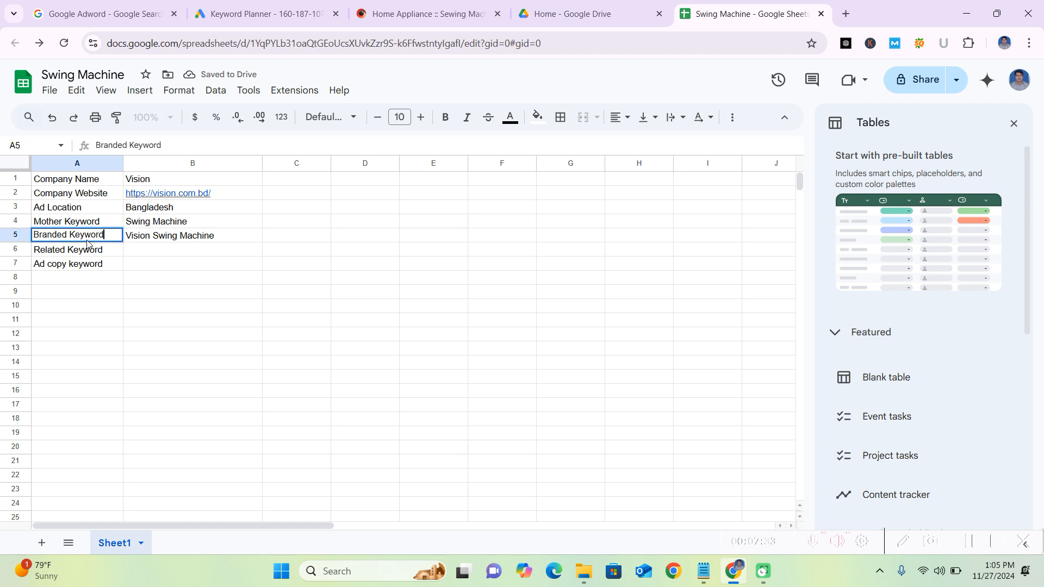
{"action": "left_click", "coordinate": [176, 239]}
{"action": "left_click", "coordinate": [103, 255]}
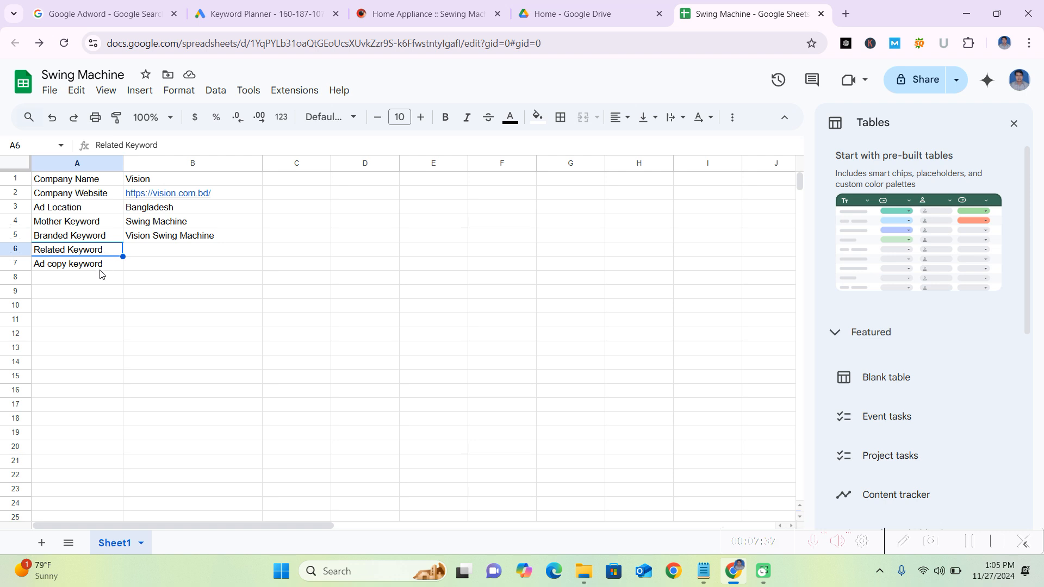
{"action": "left_click", "coordinate": [101, 269]}
{"action": "double_click", "coordinate": [98, 279]}
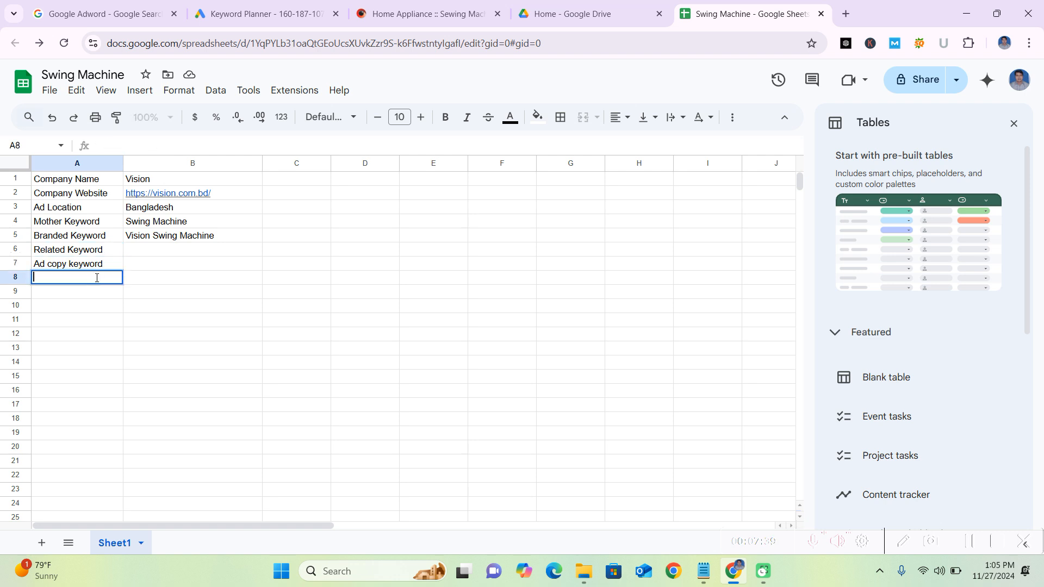
{"action": "type", "text": "Negative keyword"}
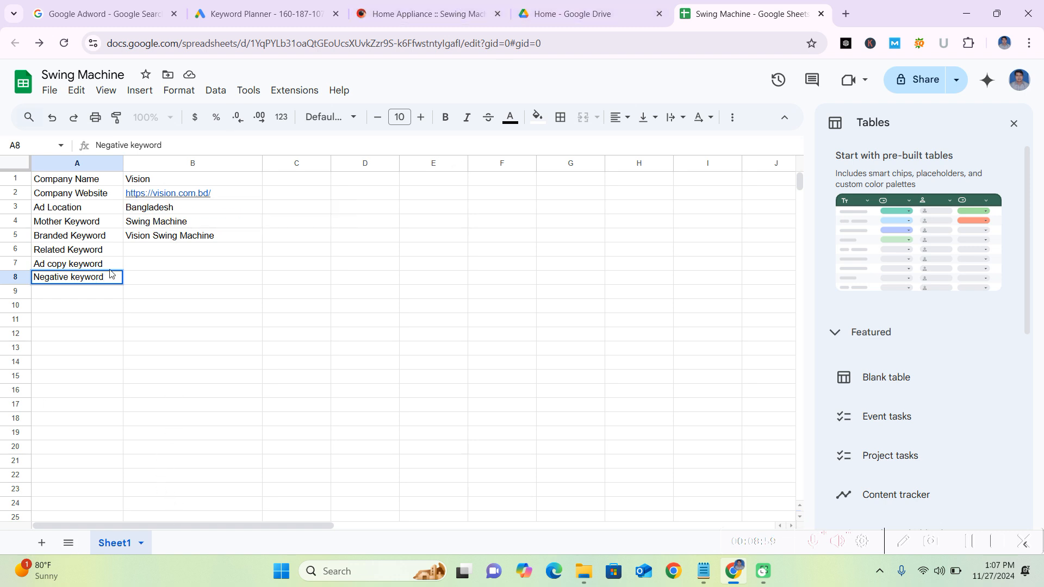
{"action": "triple_click", "coordinate": [174, 226]}
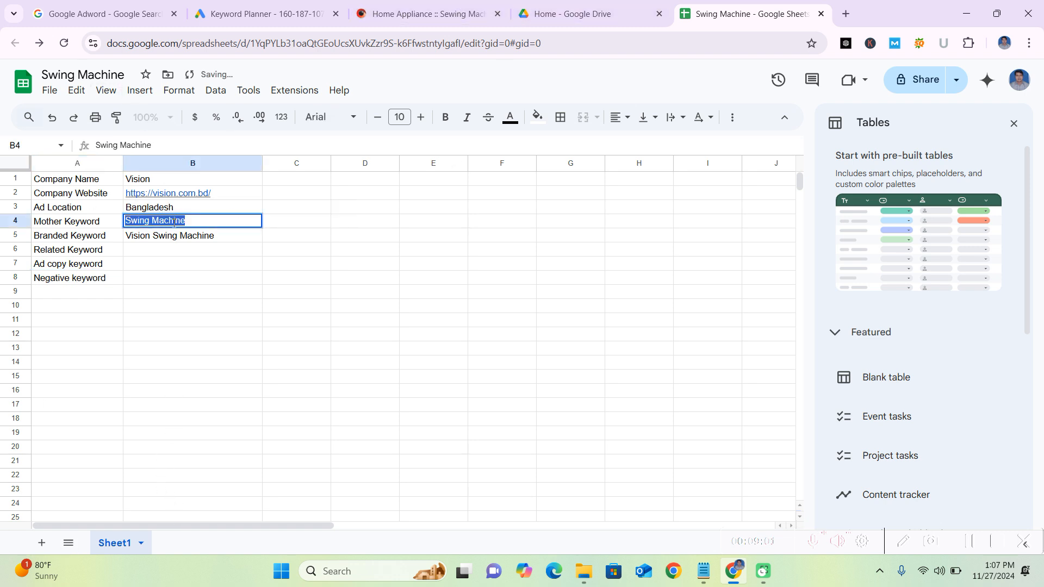
{"action": "left_click", "coordinate": [185, 193]}
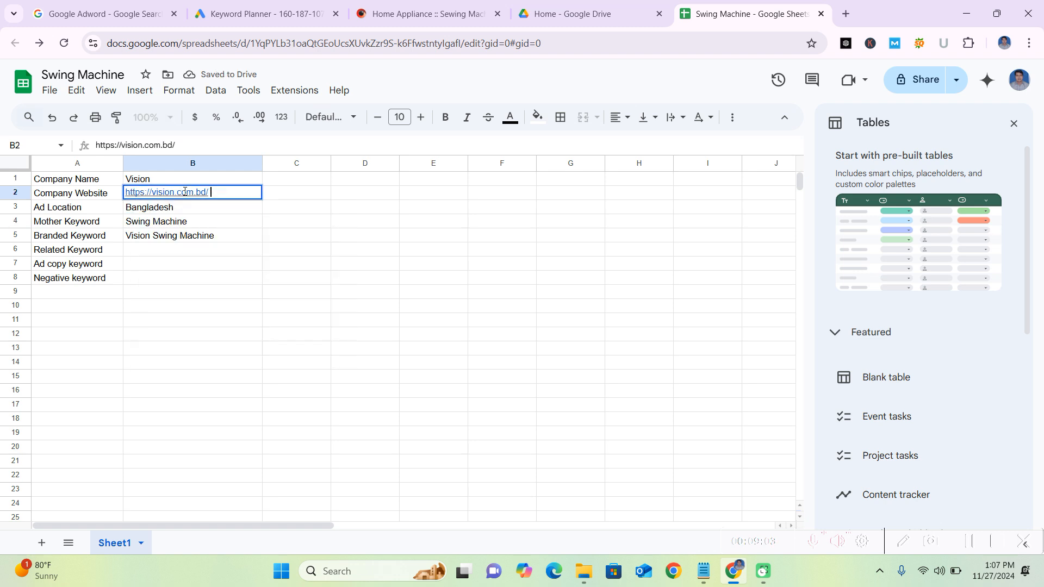
{"action": "left_click", "coordinate": [169, 212]}
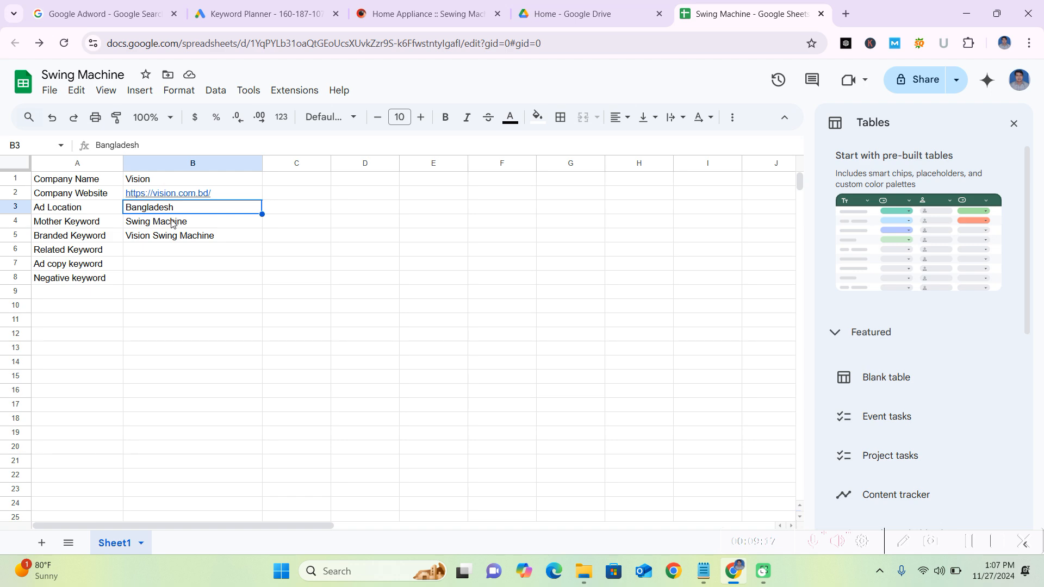
- Switch to the Google Ads Keyword Planner page and bring its keyword discovery and search volume options into view
{"action": "left_click", "coordinate": [584, 12]}
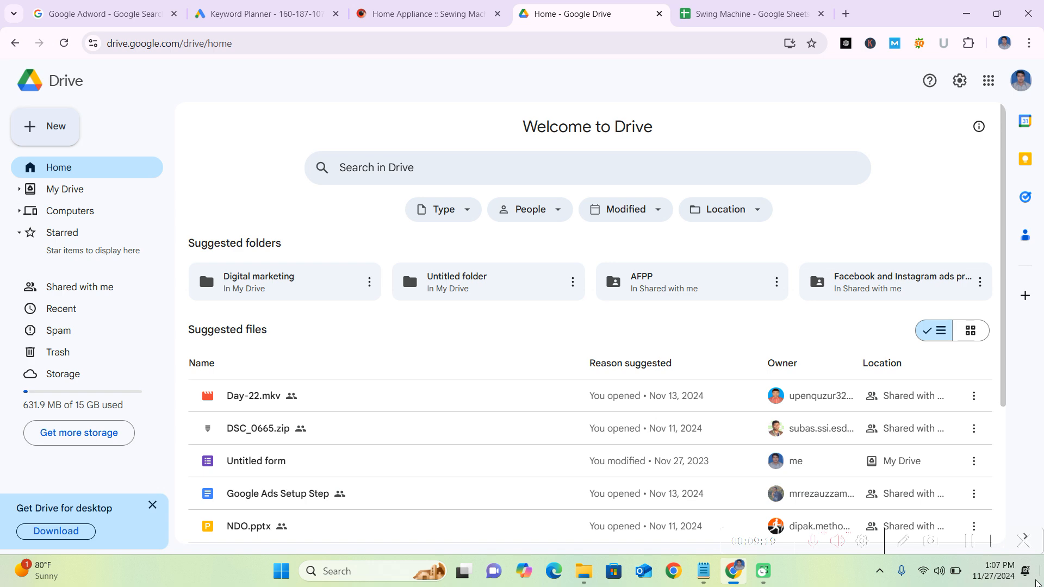
{"action": "left_click", "coordinate": [302, 4]}
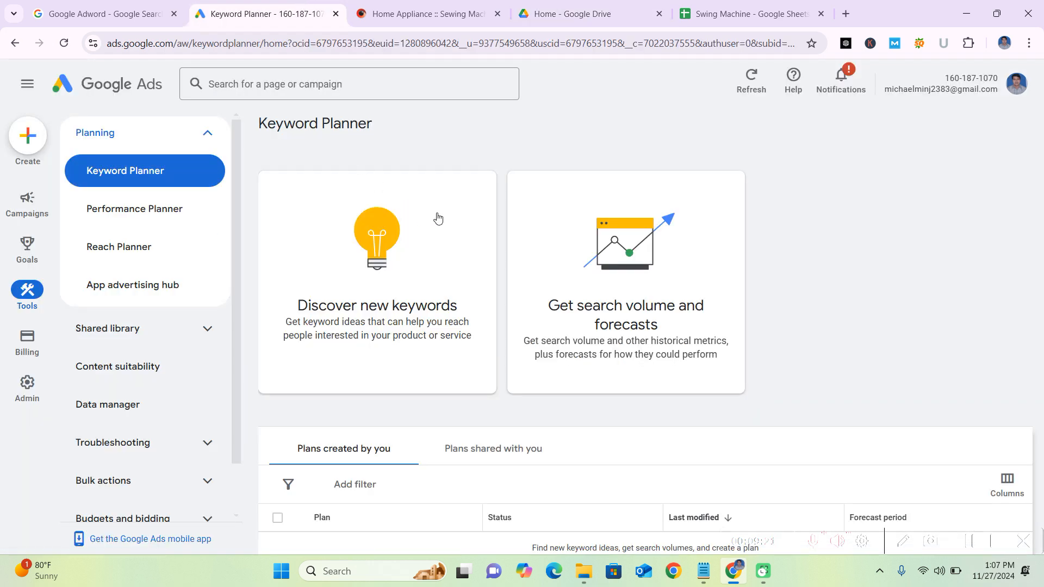
{"action": "mouse_move", "coordinate": [26, 385]}
{"action": "mouse_move", "coordinate": [27, 203]}
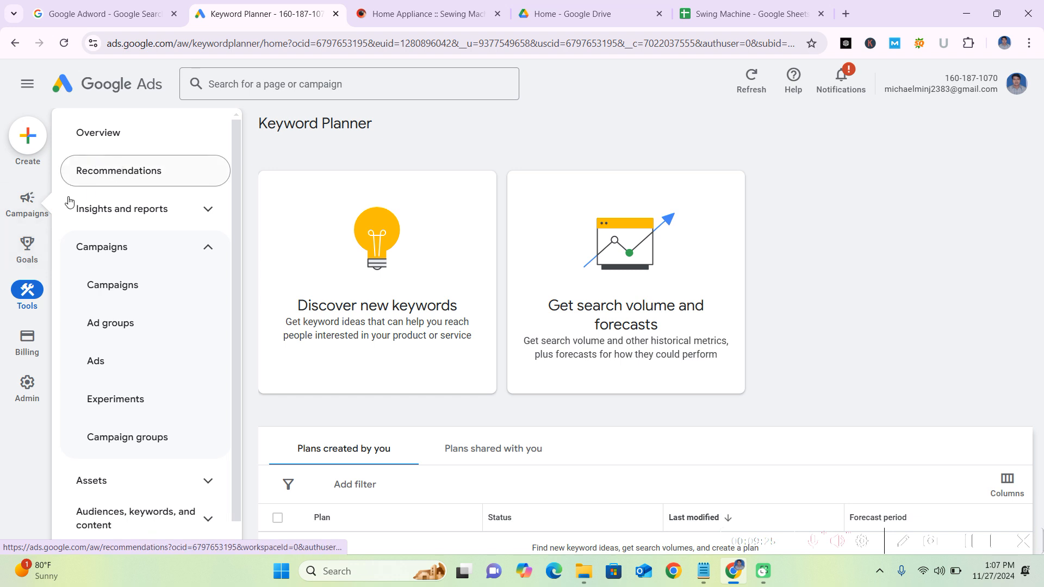
{"action": "mouse_move", "coordinate": [17, 298]}
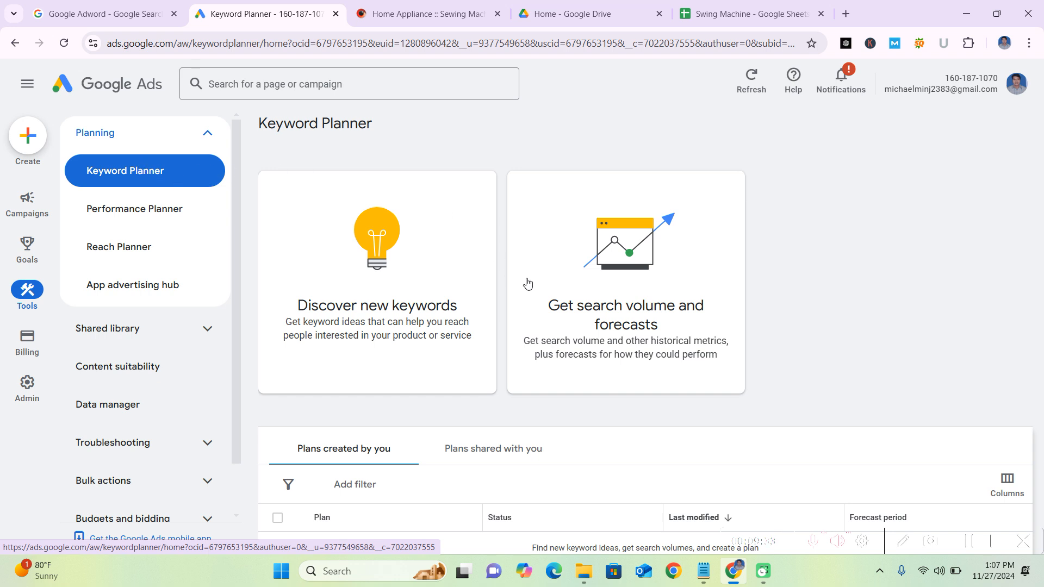
{"action": "scroll", "coordinate": [525, 288], "scroll_direction": "down", "scroll_amount": 1}
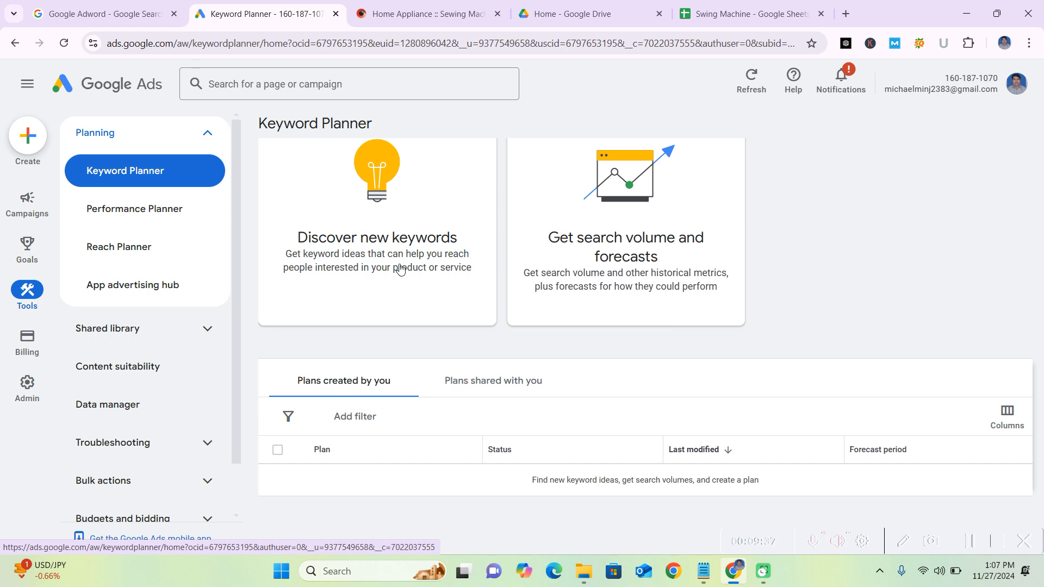
- Open Discover new keywords and go over its Start with a website option, including the entire-site and single-page choices
{"action": "scroll", "coordinate": [521, 285], "scroll_direction": "up", "scroll_amount": 1}
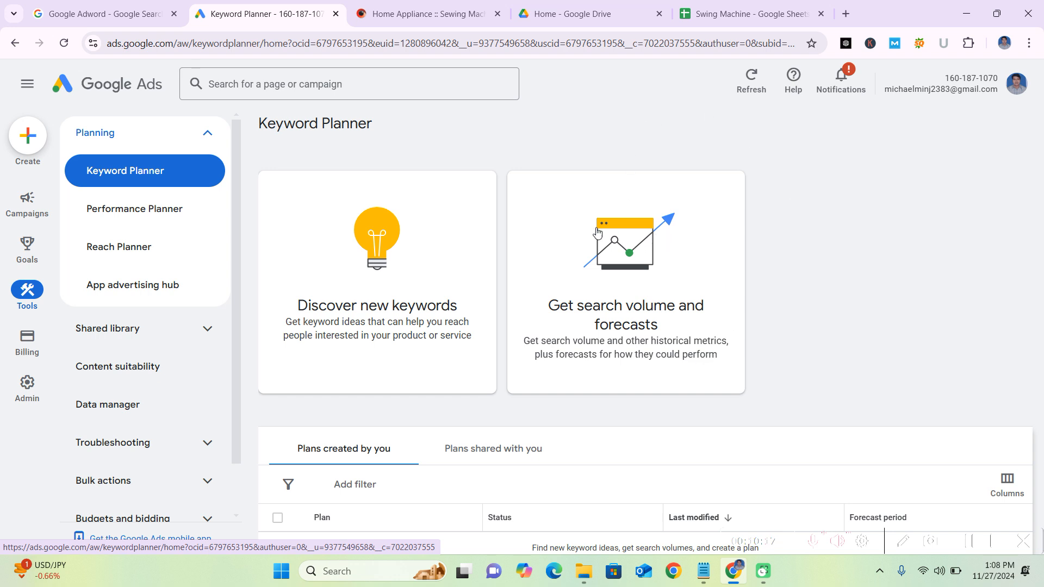
{"action": "left_click", "coordinate": [380, 230]}
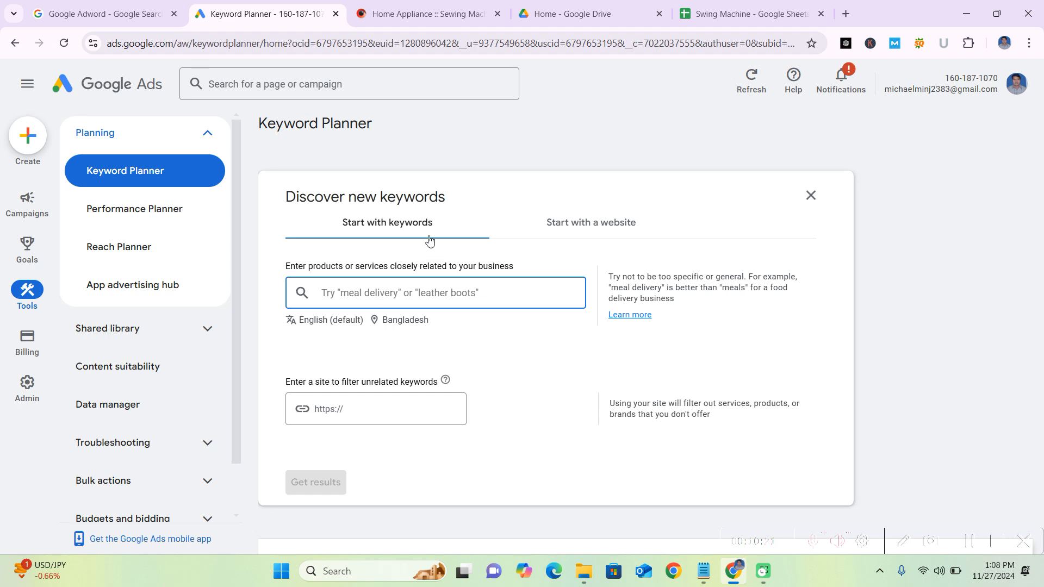
{"action": "left_click", "coordinate": [565, 223]}
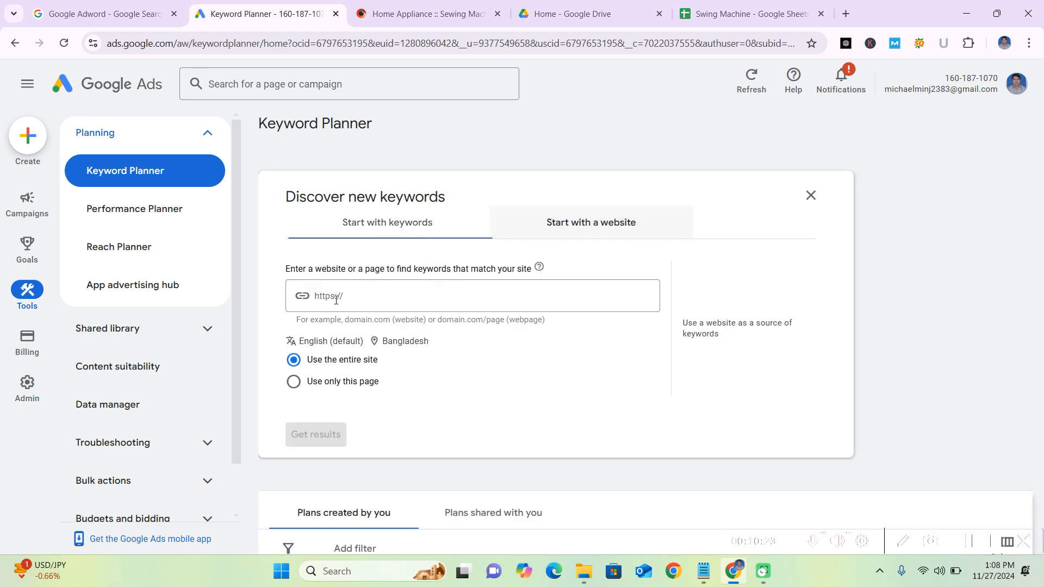
{"action": "left_click", "coordinate": [354, 294]}
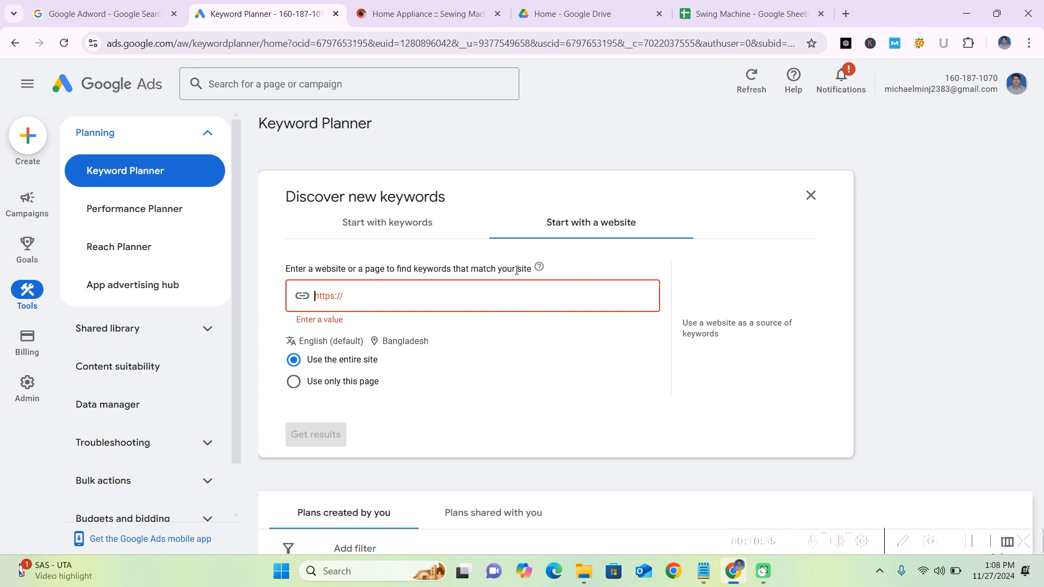
{"action": "left_click_drag", "start_coordinate": [535, 269], "coordinate": [262, 273]}
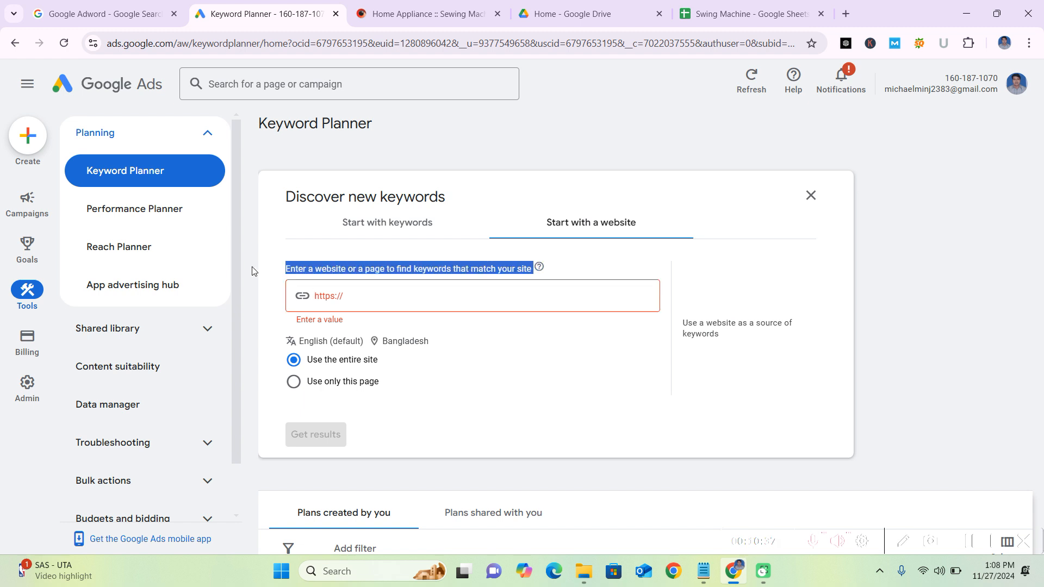
{"action": "left_click", "coordinate": [335, 383]}
{"action": "left_click", "coordinate": [326, 366]}
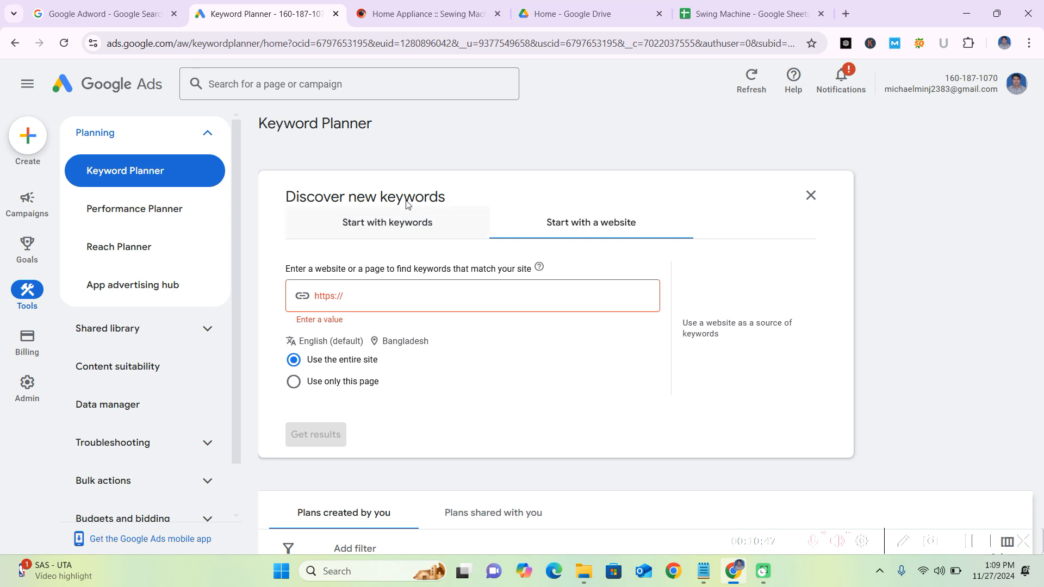
- Return to starting with keywords, check the language and location settings, and leave the location unchanged
{"action": "left_click", "coordinate": [397, 225]}
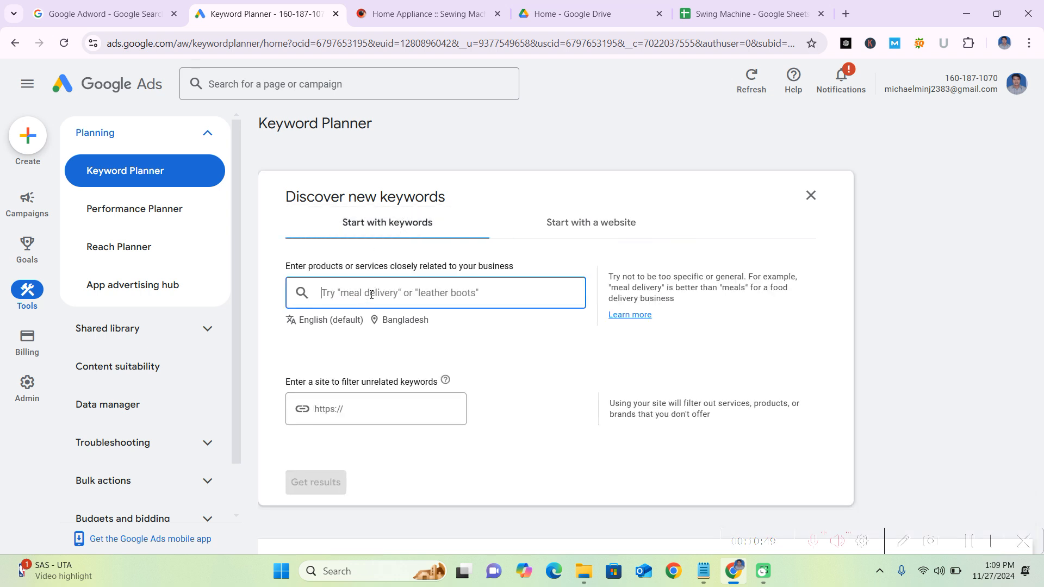
{"action": "left_click", "coordinate": [336, 320]}
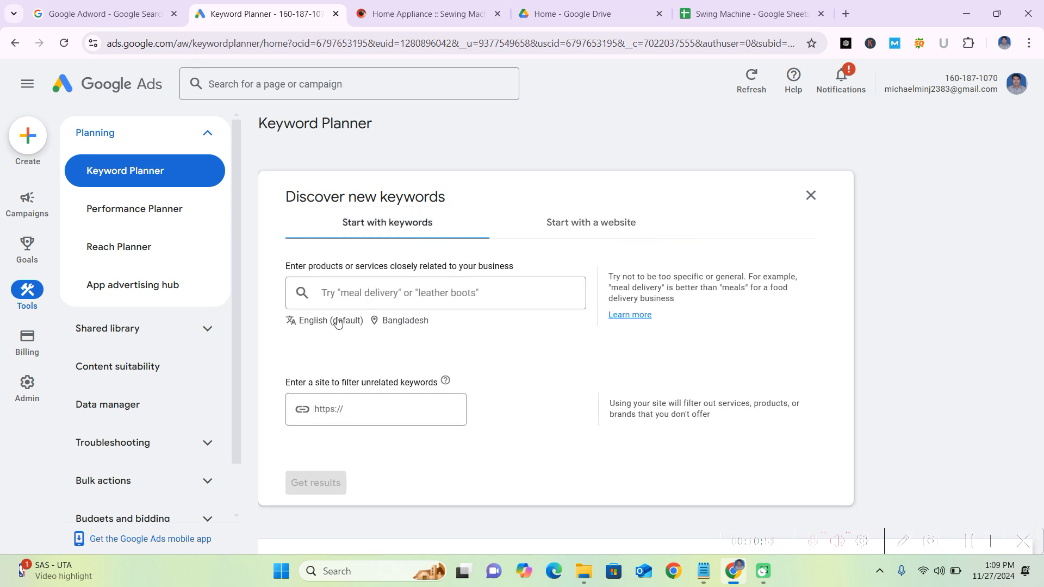
{"action": "left_click", "coordinate": [333, 302]}
{"action": "left_click", "coordinate": [396, 320]}
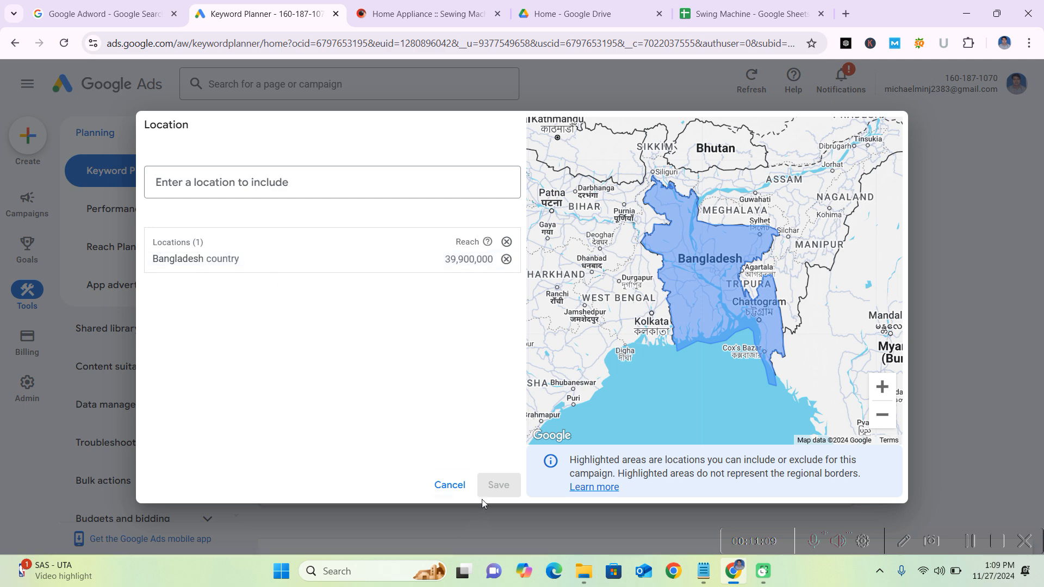
{"action": "left_click", "coordinate": [452, 486]}
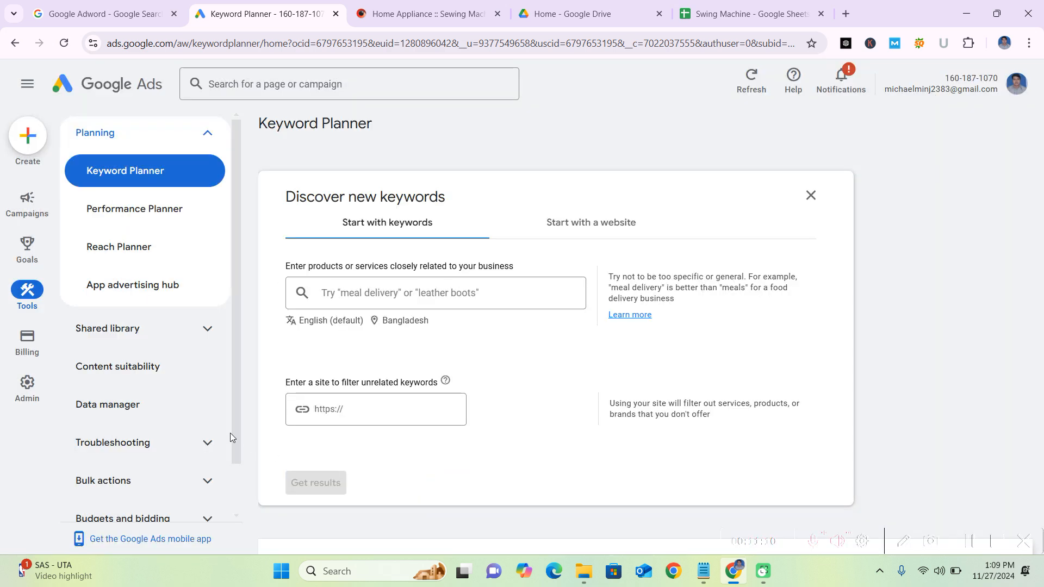
- Copy the mother keyword "Swing Machine" from B4 of the spreadsheet and add it as a keyword in Keyword Planner
{"action": "left_click", "coordinate": [362, 298]}
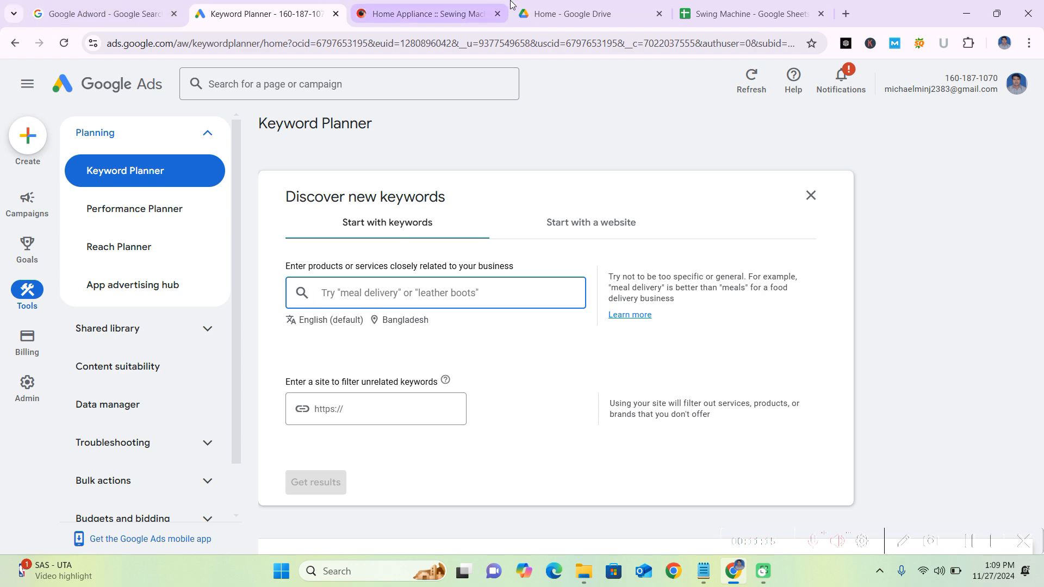
{"action": "left_click", "coordinate": [786, 5]}
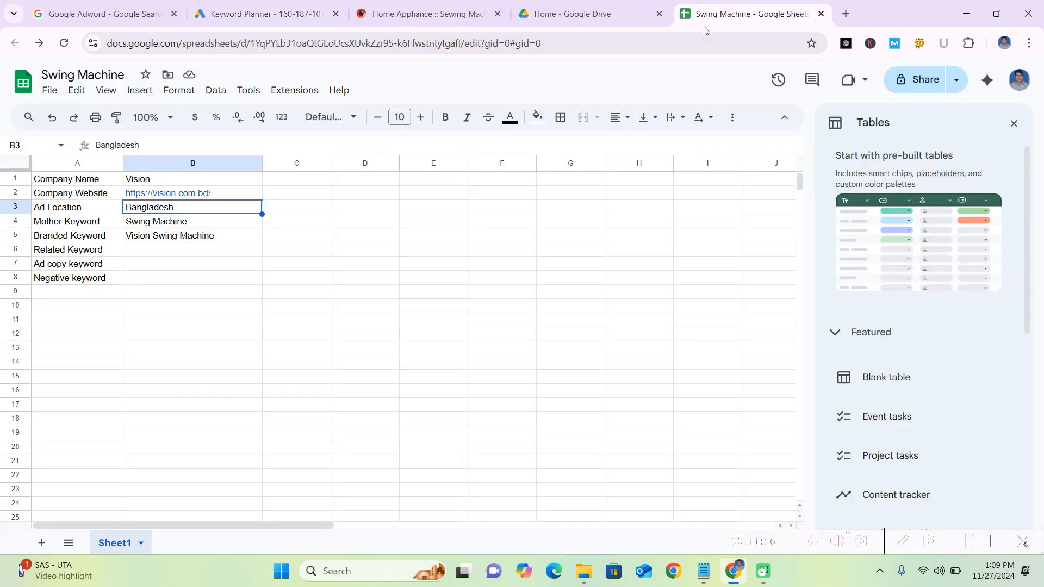
{"action": "left_click", "coordinate": [194, 226]}
{"action": "double_click", "coordinate": [194, 227]}
{"action": "left_click_drag", "start_coordinate": [194, 226], "coordinate": [124, 222]}
{"action": "key", "text": "ctrl+c"}
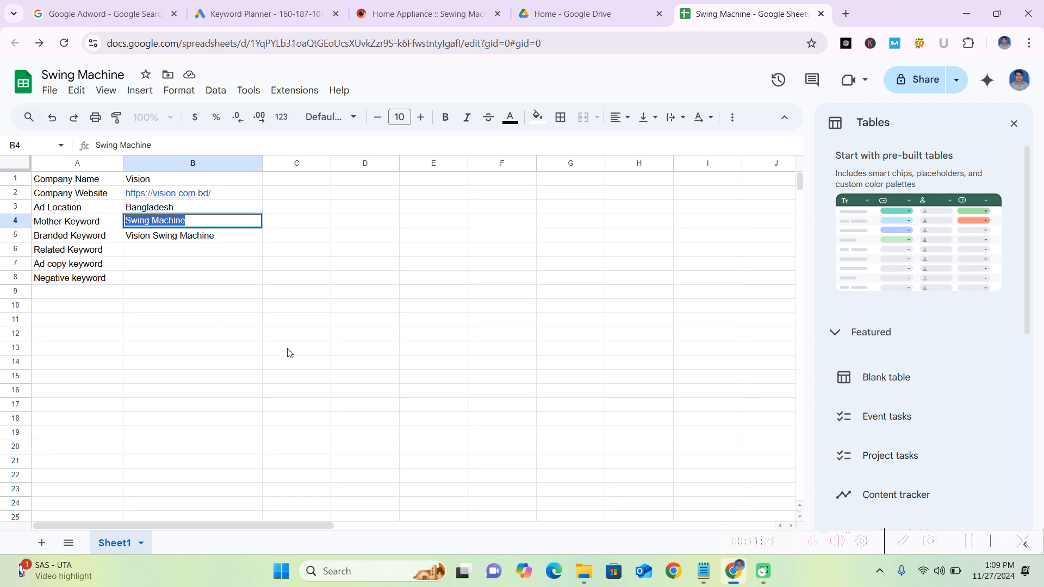
{"action": "left_click", "coordinate": [275, 11]}
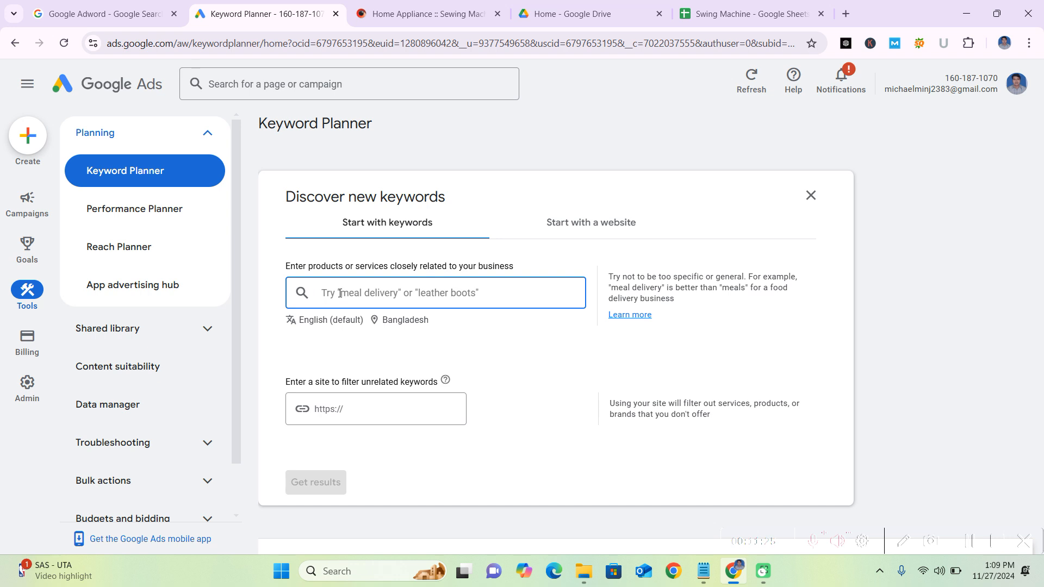
{"action": "key", "text": "ctrl+v"}
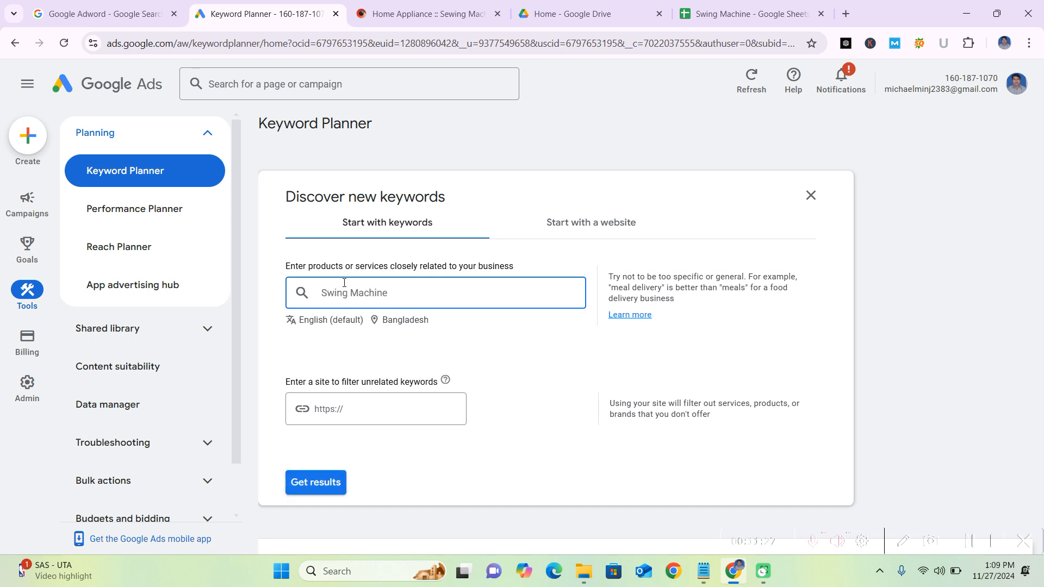
{"action": "key", "text": "Return"}
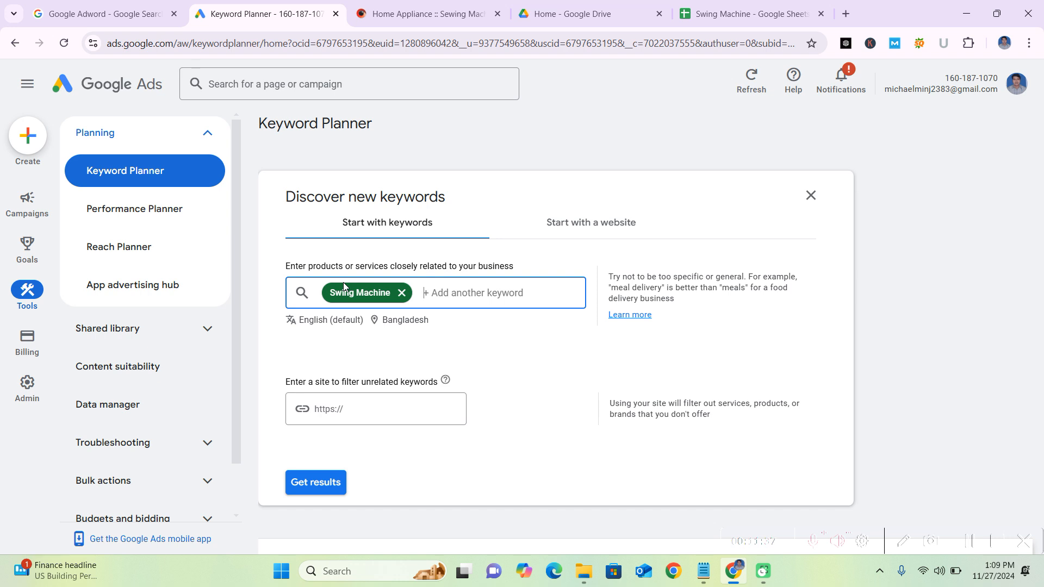
- Add "Swing Machine Price in BD" and "Vision Swing Machine" as further keywords for the discovery search
{"action": "key", "text": "ctrl+v"}
{"action": "type", "text": "Price in BD"}
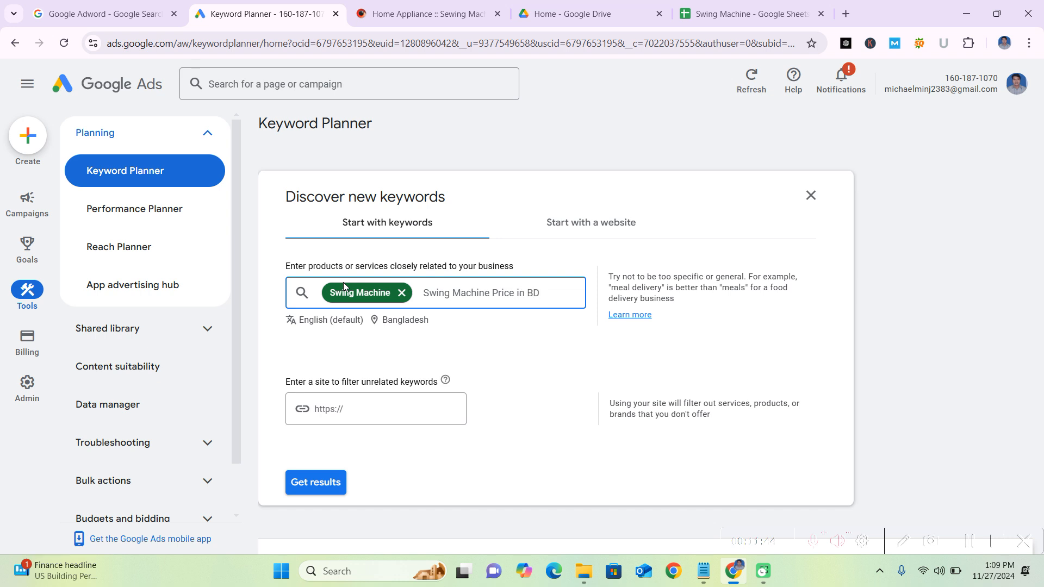
{"action": "key", "text": "Return"}
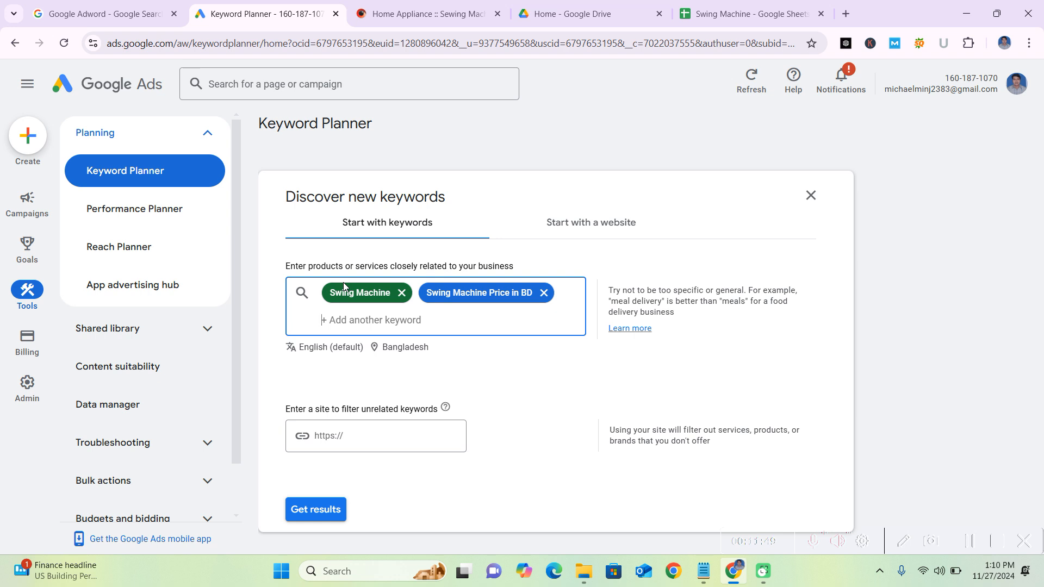
{"action": "type", "text": "Visiom"}
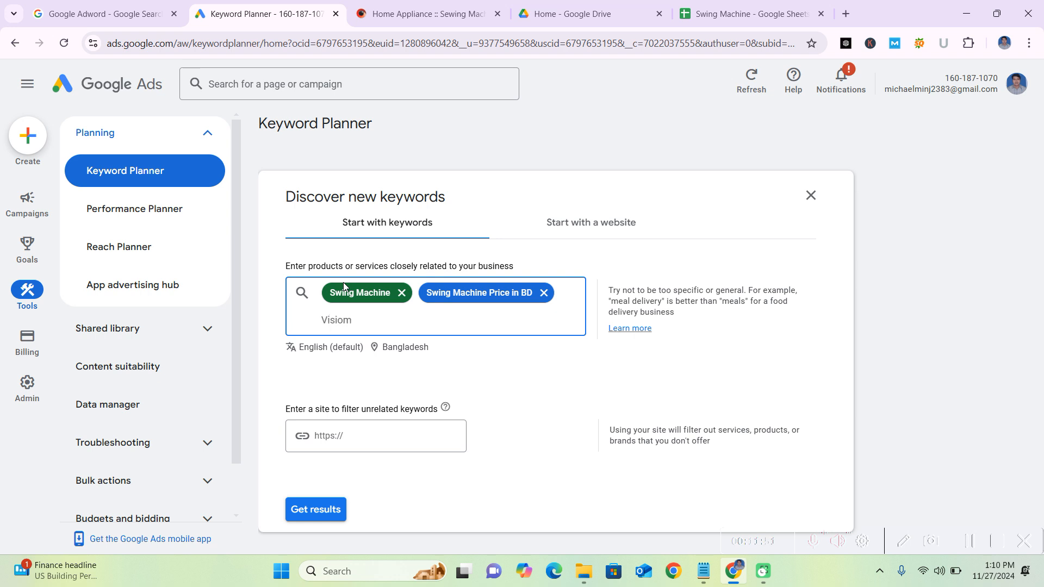
{"action": "key", "text": "BackSpace"}
{"action": "type", "text": "n Swing Machine"}
{"action": "key", "text": "Return"}
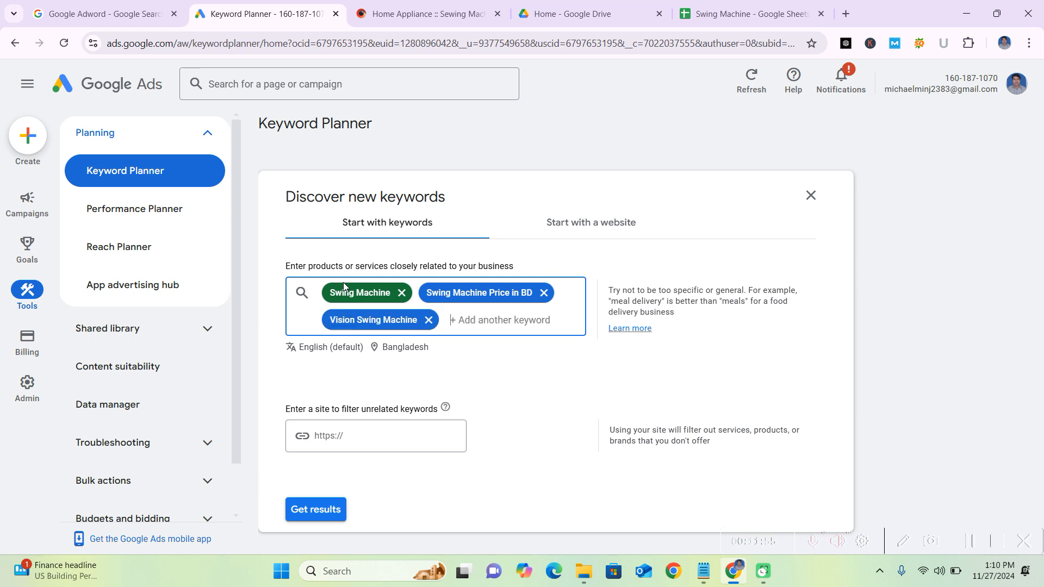
{"action": "left_click", "coordinate": [374, 438]}
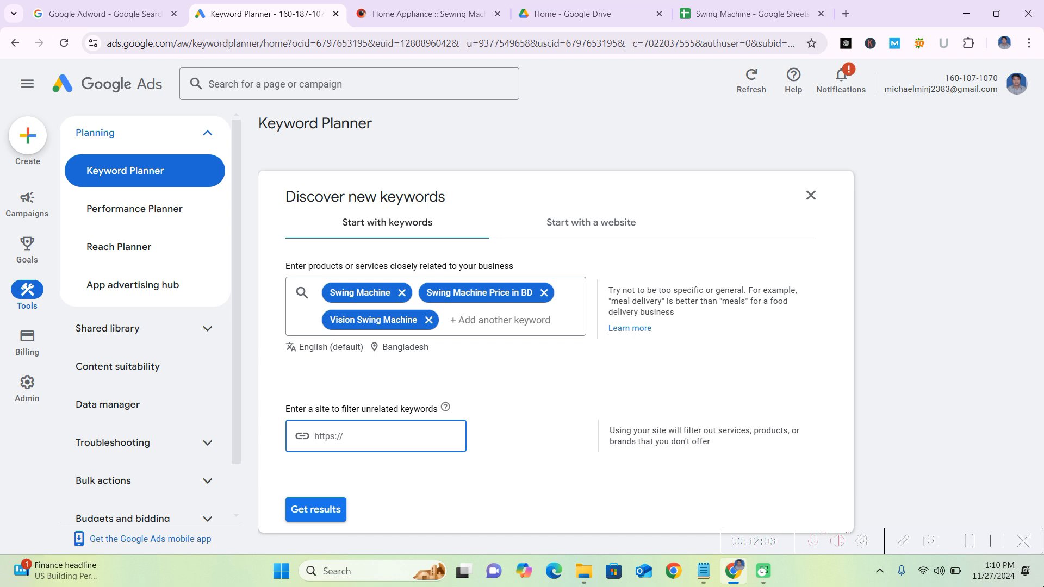
{"action": "left_click", "coordinate": [431, 11]}
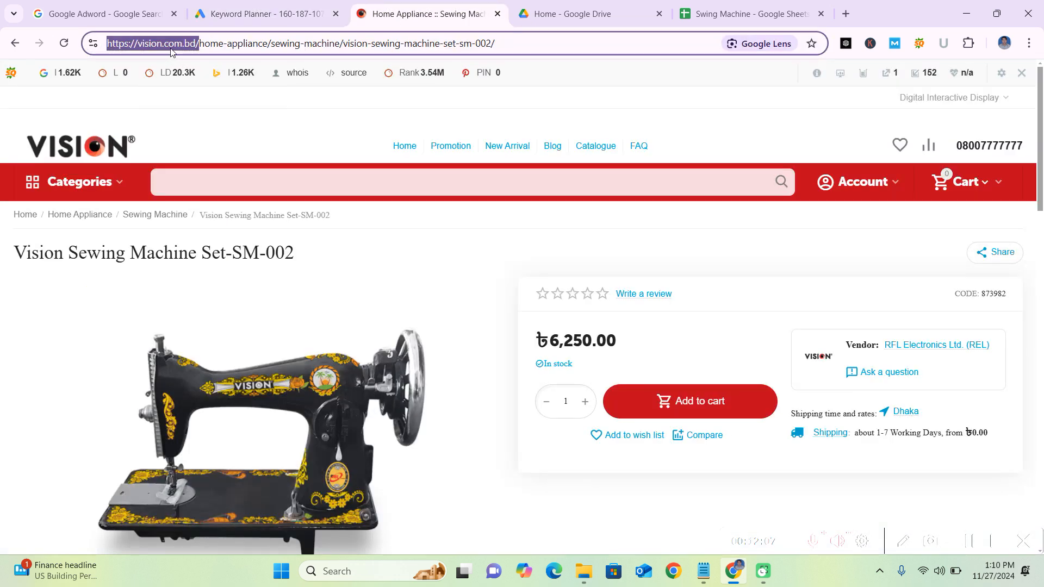
{"action": "left_click", "coordinate": [745, 13]}
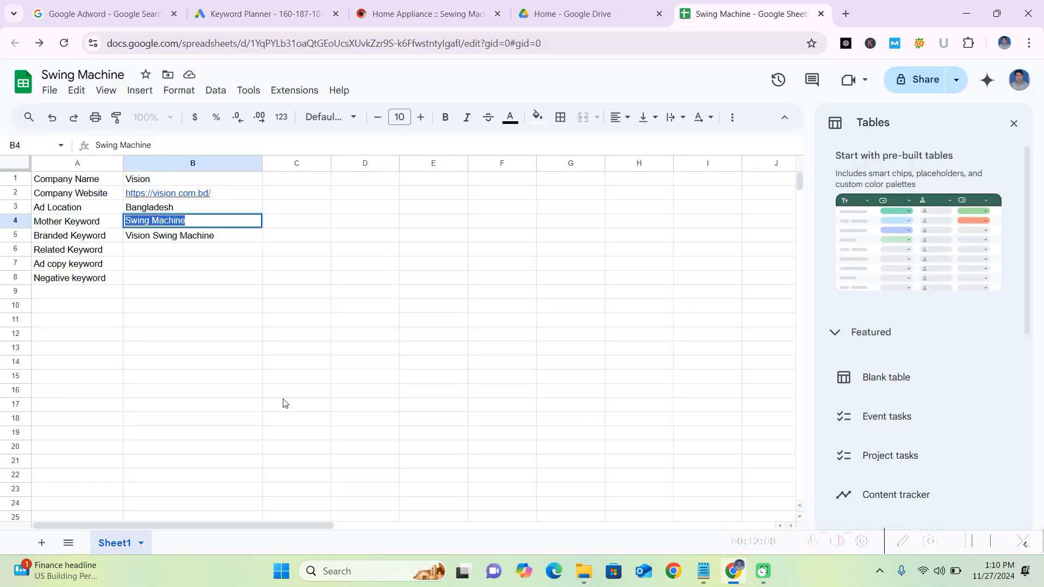
{"action": "left_click", "coordinate": [270, 14]}
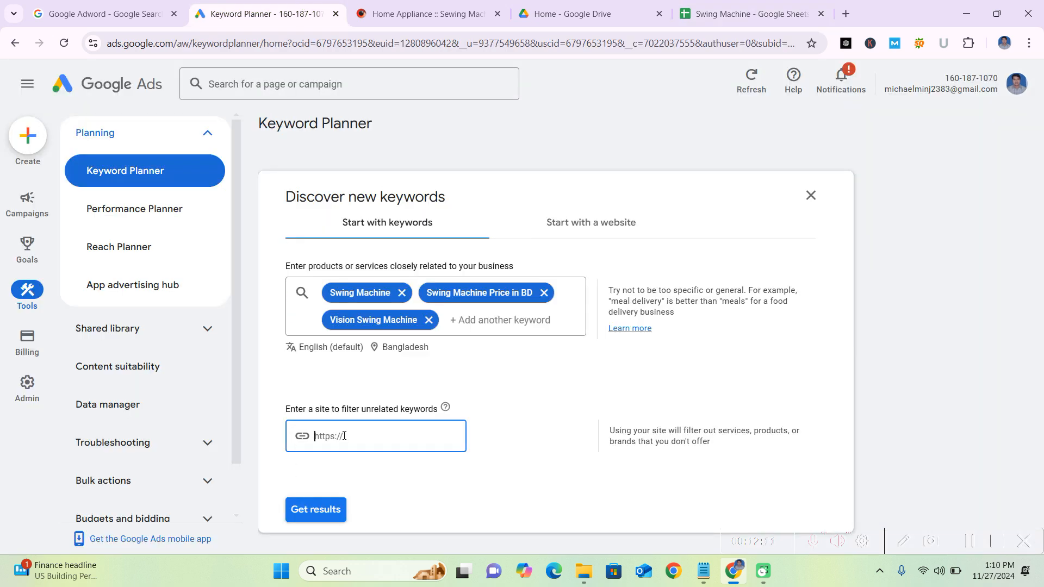
{"action": "type", "text": "https://vision.com.bd/"}
{"action": "left_click_drag", "start_coordinate": [439, 409], "coordinate": [253, 406]}
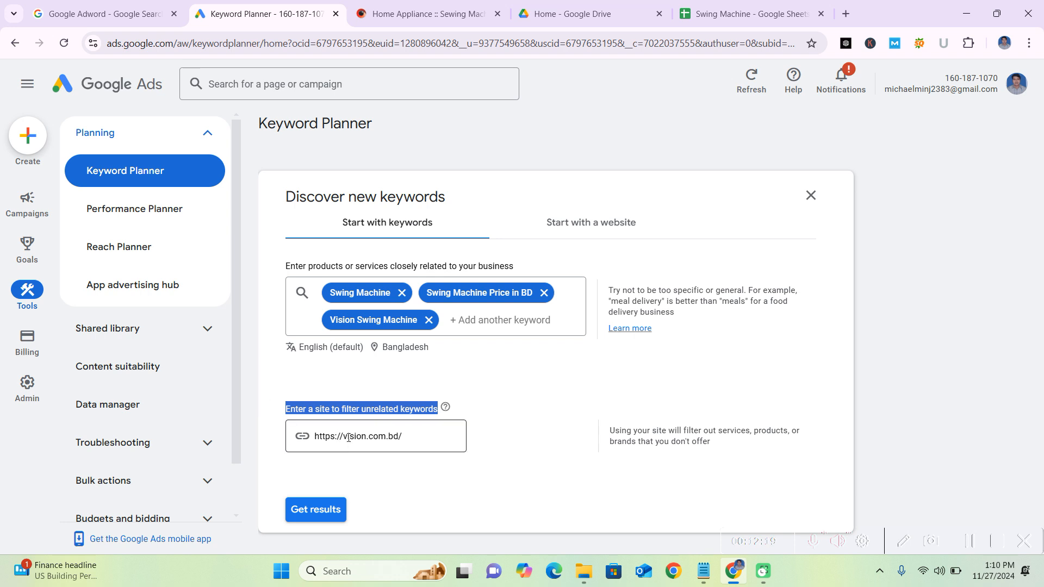
{"action": "left_click", "coordinate": [587, 382]}
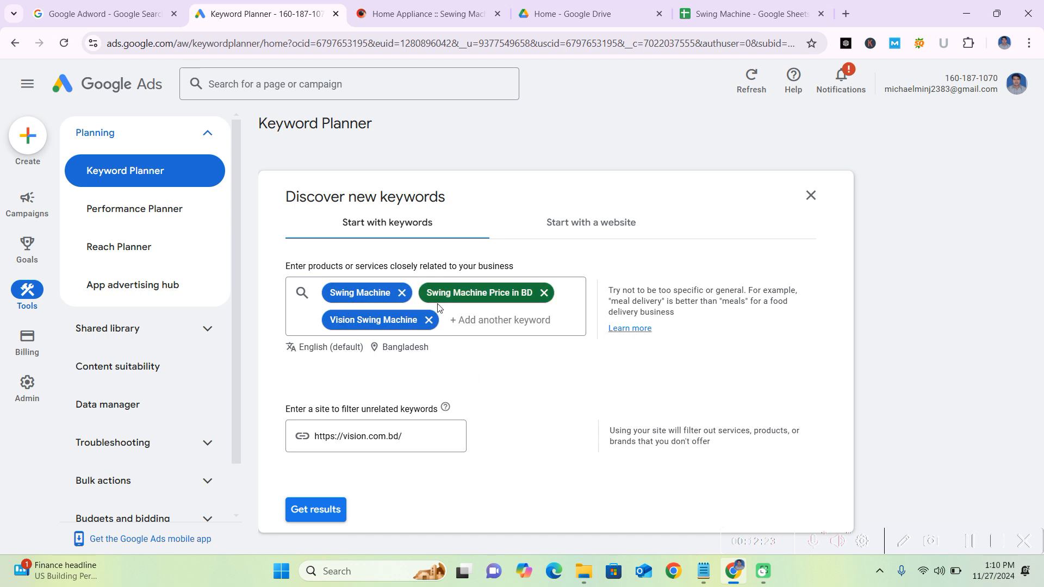
- Get the keyword ideas, look at the Brand or Non-Brand refinement and close Refine keywords
{"action": "scroll", "coordinate": [459, 440], "scroll_direction": "down", "scroll_amount": 1}
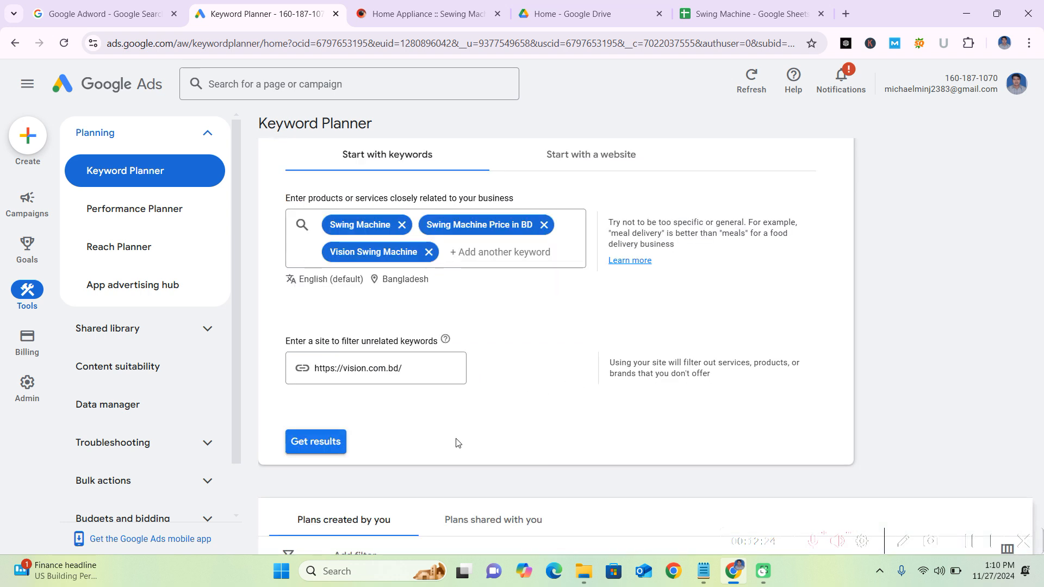
{"action": "left_click", "coordinate": [333, 444]}
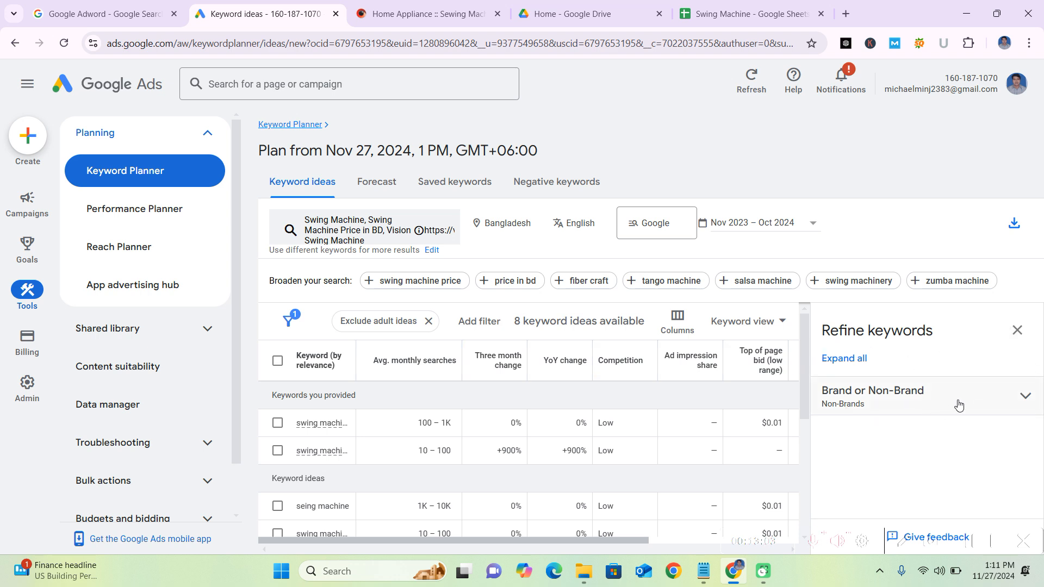
{"action": "left_click", "coordinate": [1009, 401]}
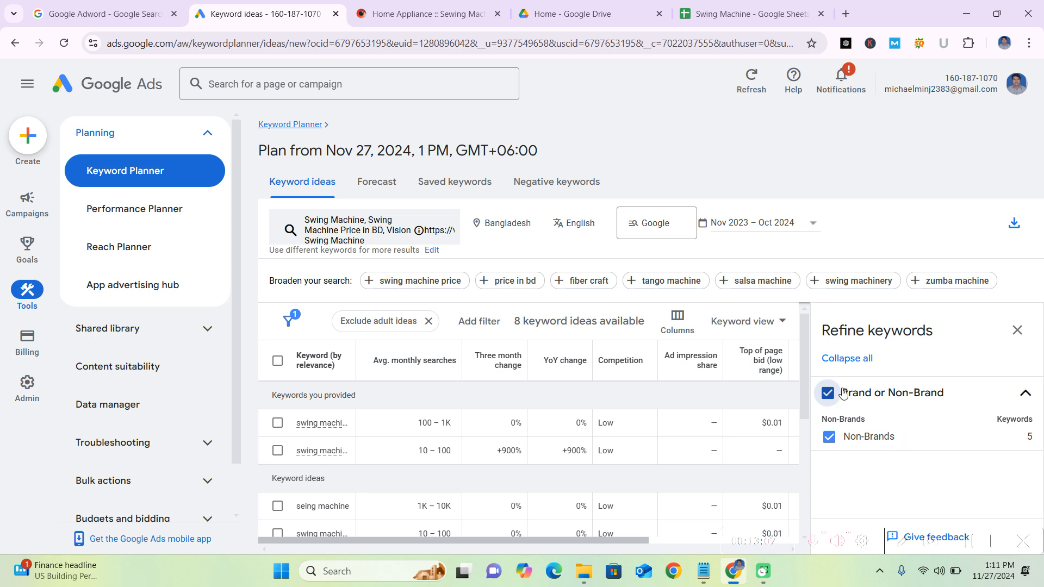
{"action": "left_click", "coordinate": [1017, 330]}
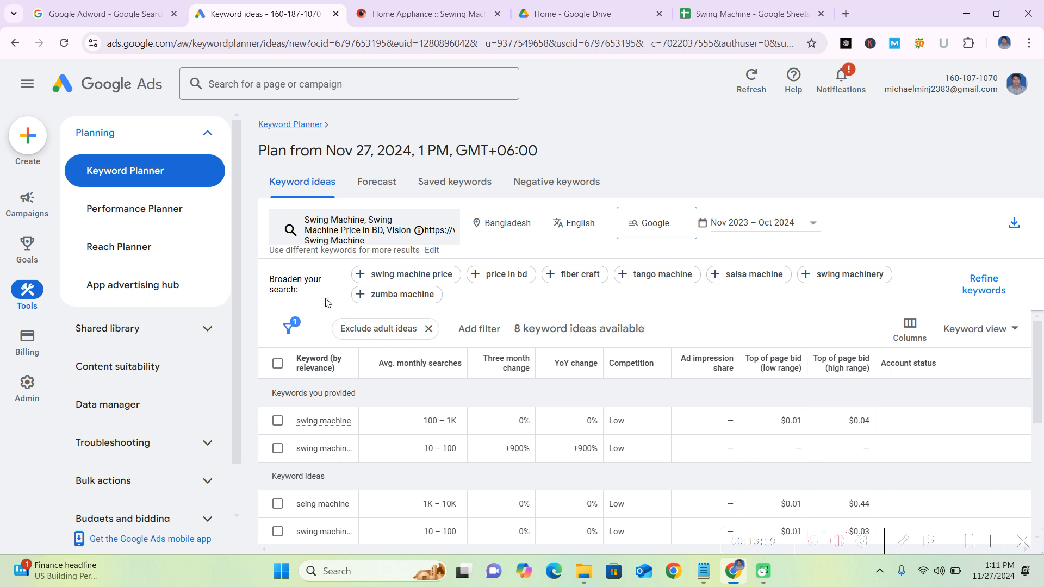
- Broaden the search with the suggested keyword "swing machine price" and get the results again
{"action": "left_click_drag", "start_coordinate": [303, 292], "coordinate": [234, 267]}
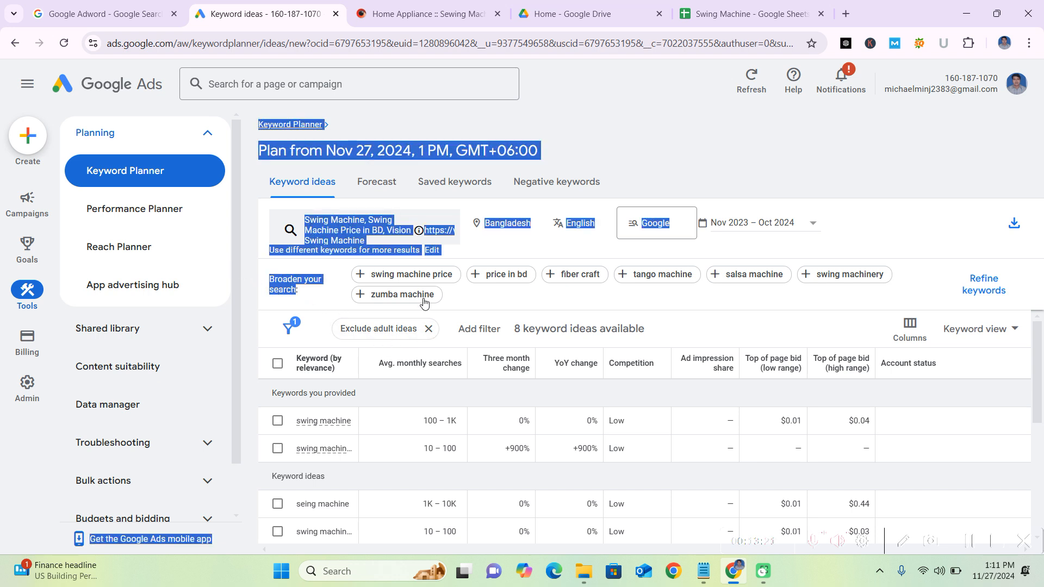
{"action": "left_click", "coordinate": [465, 303]}
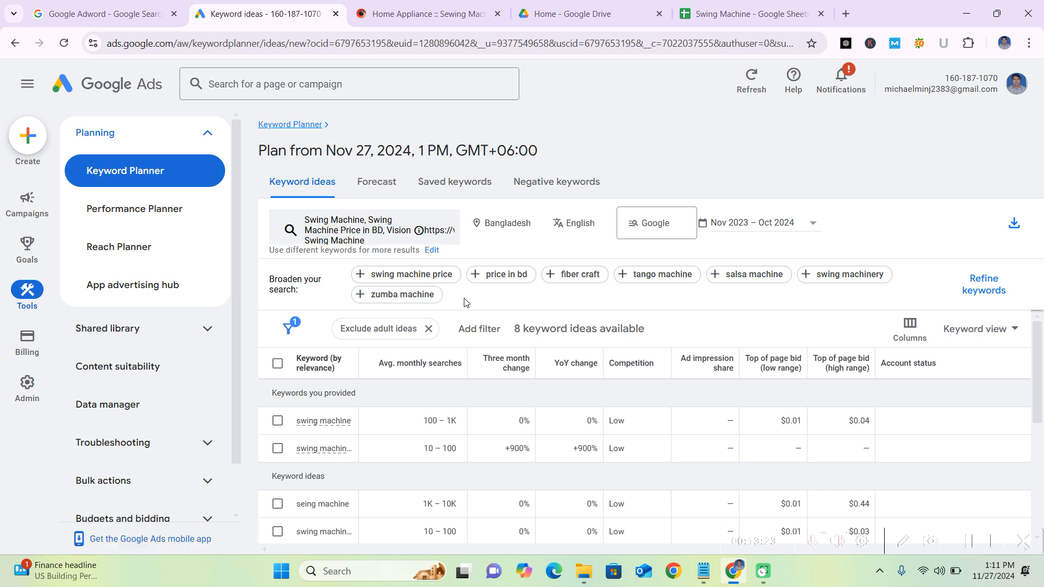
{"action": "left_click", "coordinate": [435, 277]}
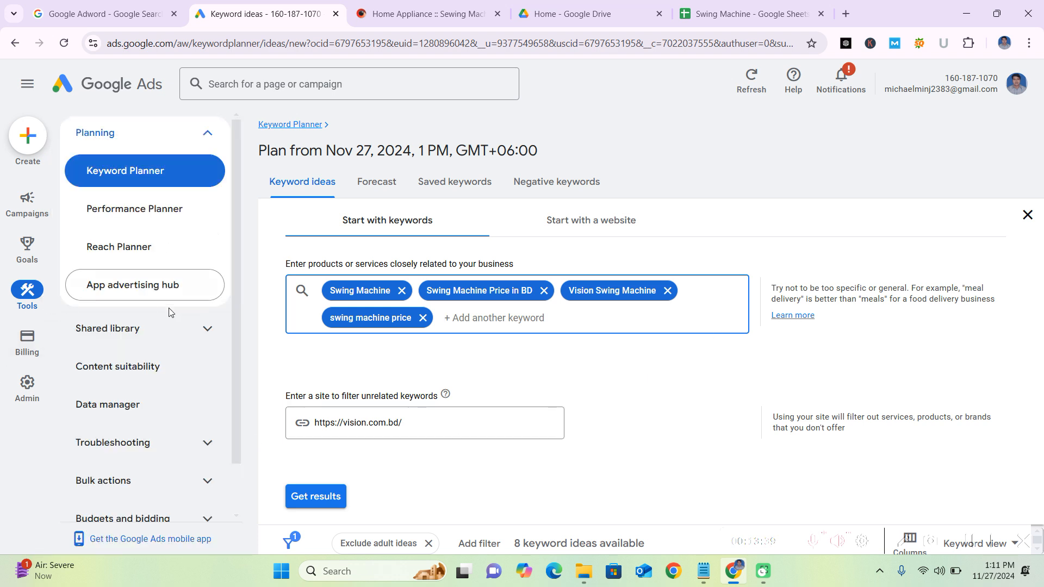
{"action": "scroll", "coordinate": [237, 331], "scroll_direction": "down", "scroll_amount": 1}
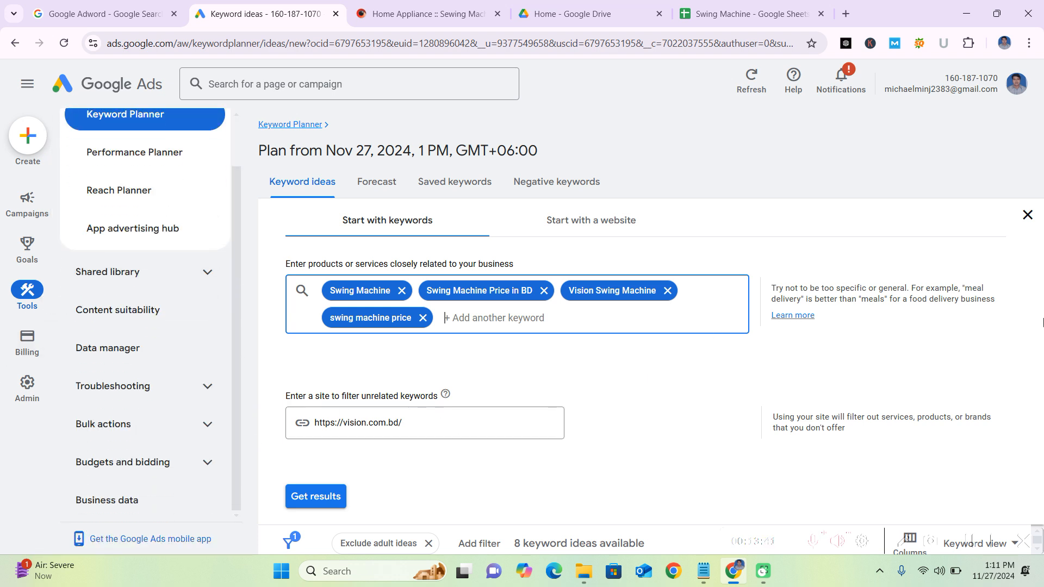
{"action": "left_click", "coordinate": [316, 496]}
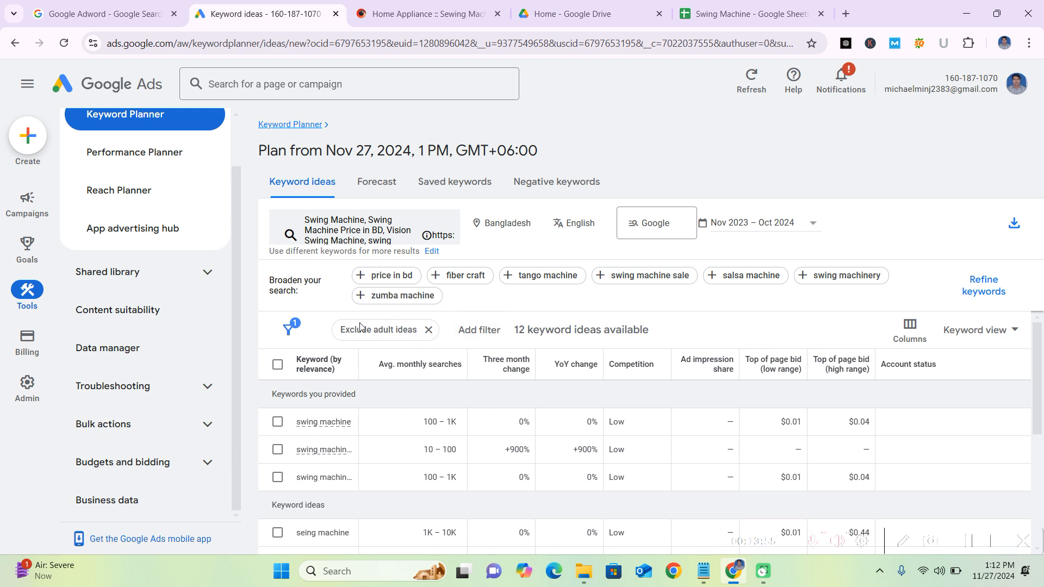
- Set the search network to Google and search partners and look through the updated keyword ideas
{"action": "left_click_drag", "start_coordinate": [354, 296], "coordinate": [245, 281]}
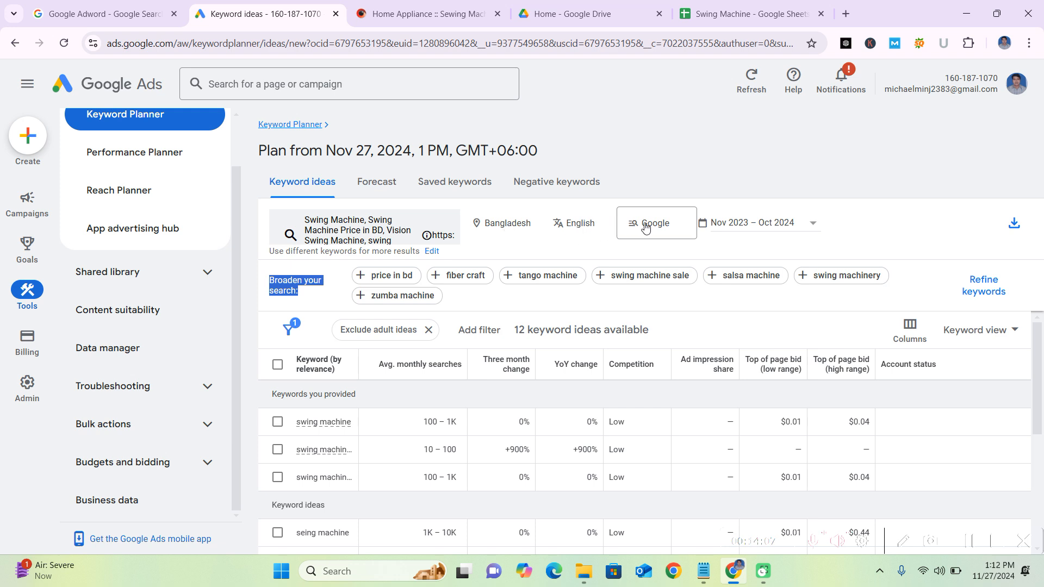
{"action": "left_click", "coordinate": [677, 227]}
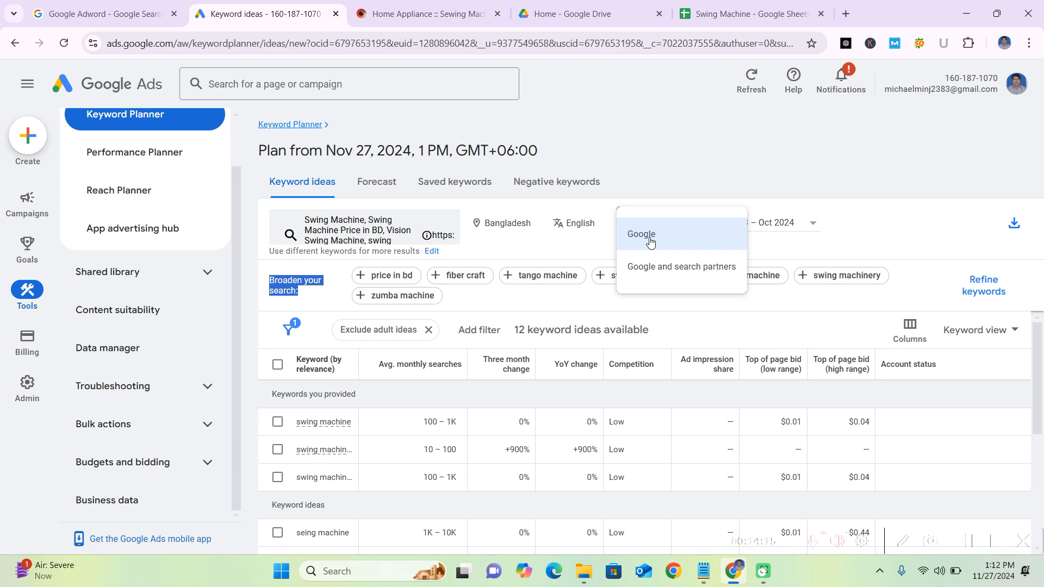
{"action": "left_click", "coordinate": [665, 264]}
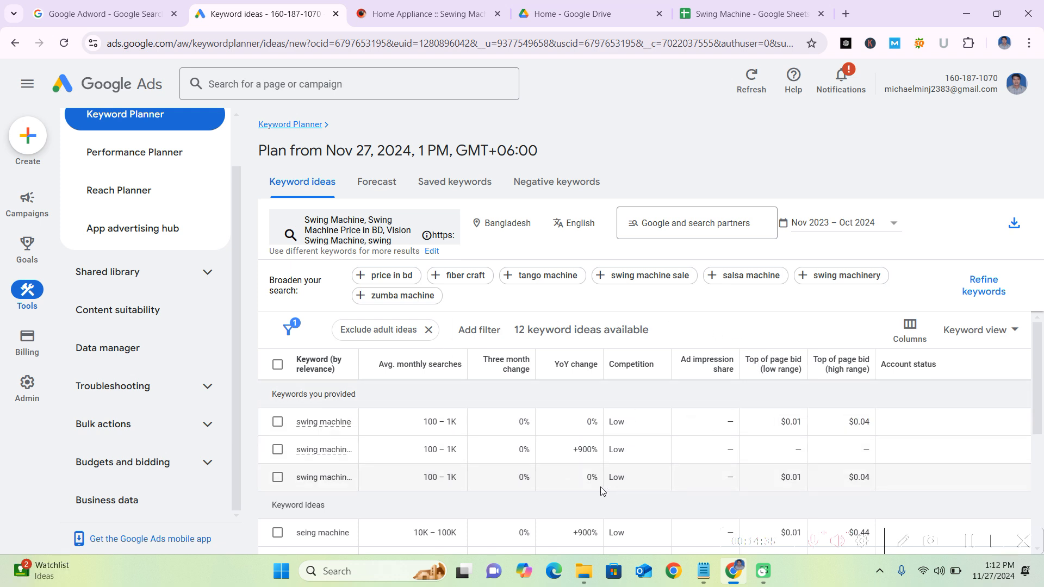
{"action": "scroll", "coordinate": [451, 479], "scroll_direction": "down", "scroll_amount": 5}
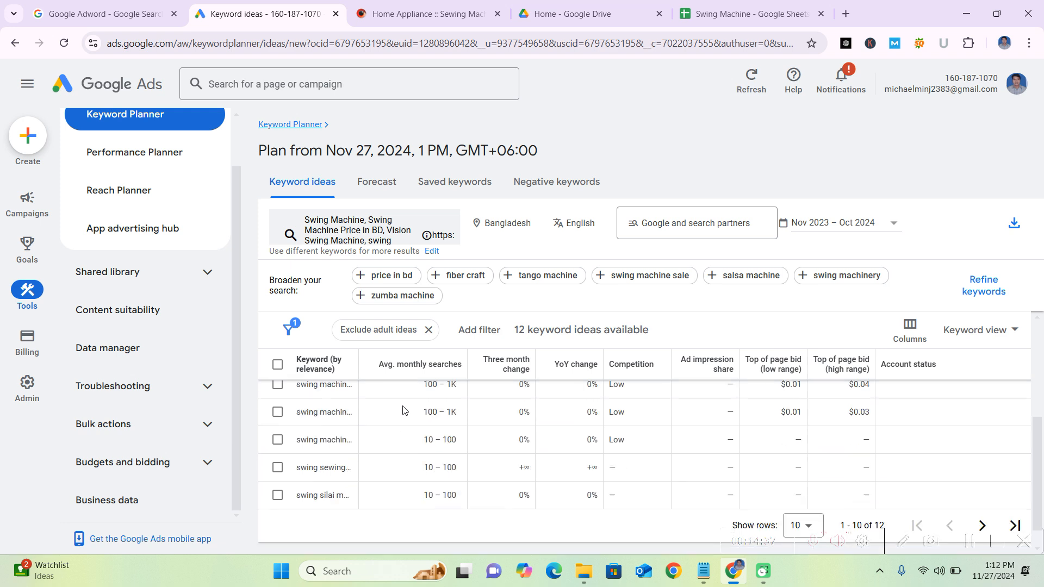
{"action": "scroll", "coordinate": [451, 478], "scroll_direction": "up", "scroll_amount": 5}
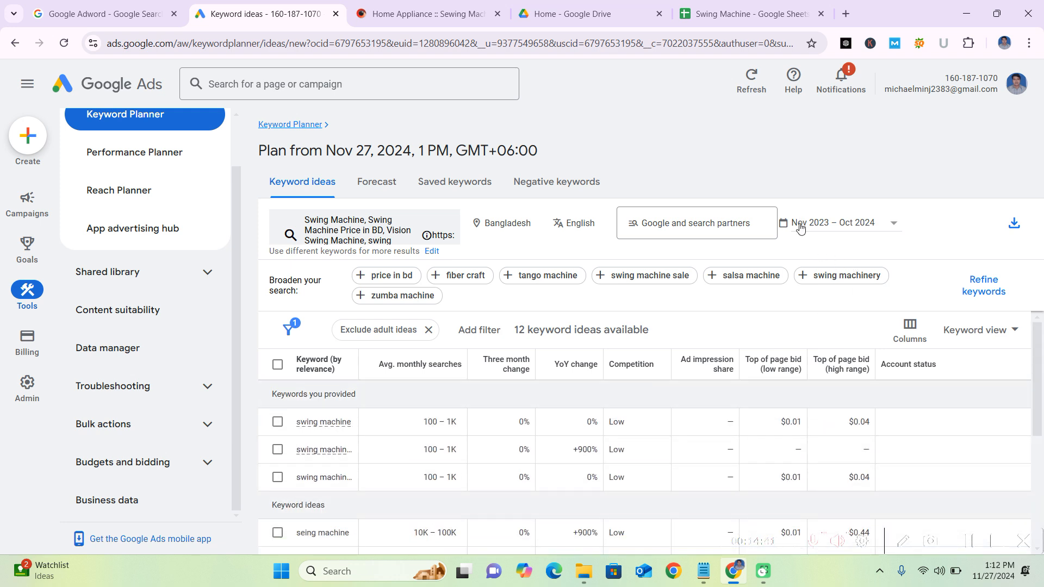
- Look at the date range presets without changing the period and download the keyword ideas as a .csv file
{"action": "left_click", "coordinate": [887, 230]}
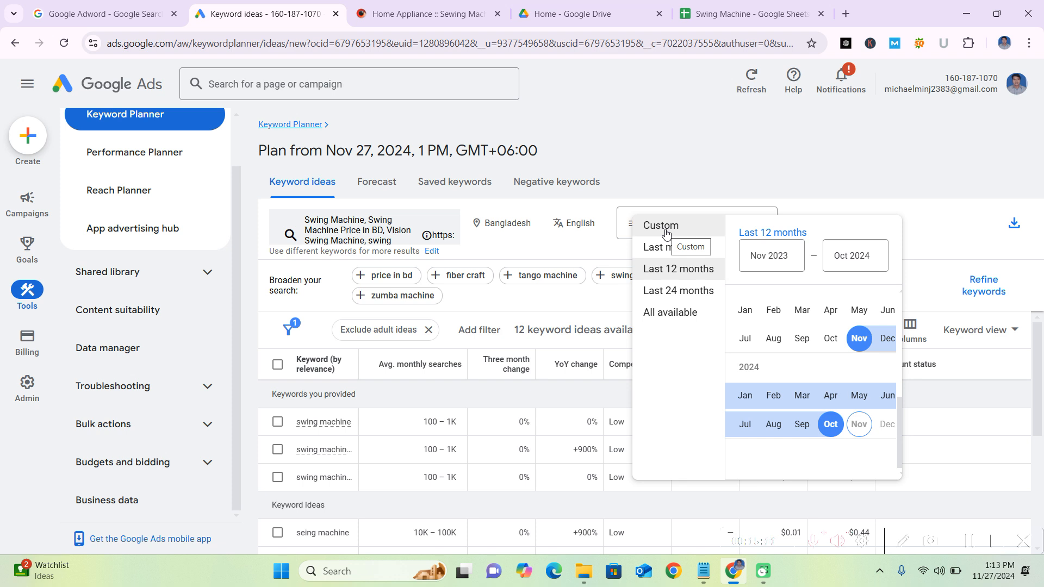
{"action": "left_click", "coordinate": [831, 183]}
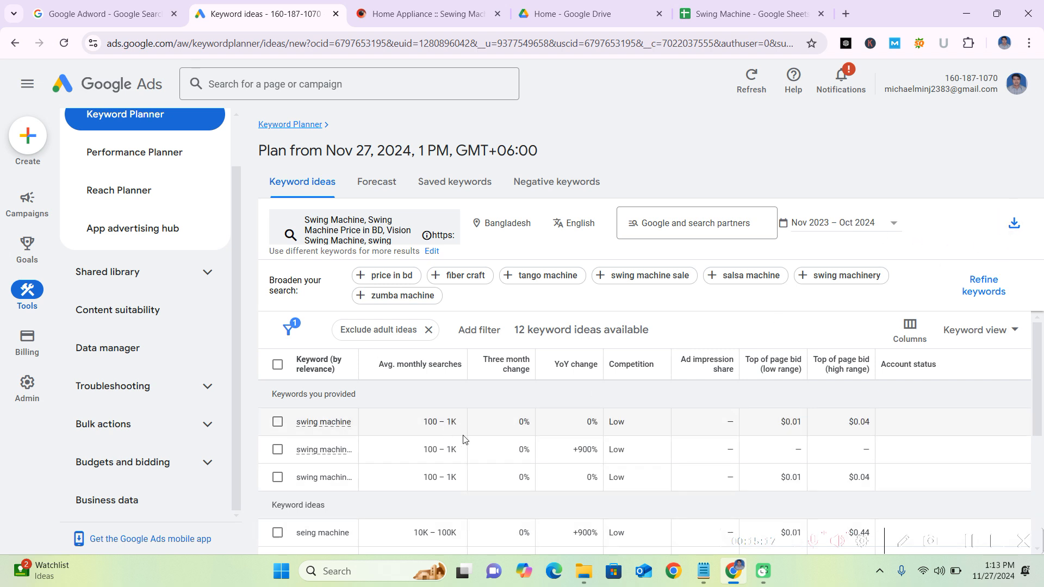
{"action": "scroll", "coordinate": [470, 441], "scroll_direction": "down", "scroll_amount": 1}
{"action": "scroll", "coordinate": [471, 441], "scroll_direction": "up", "scroll_amount": 1}
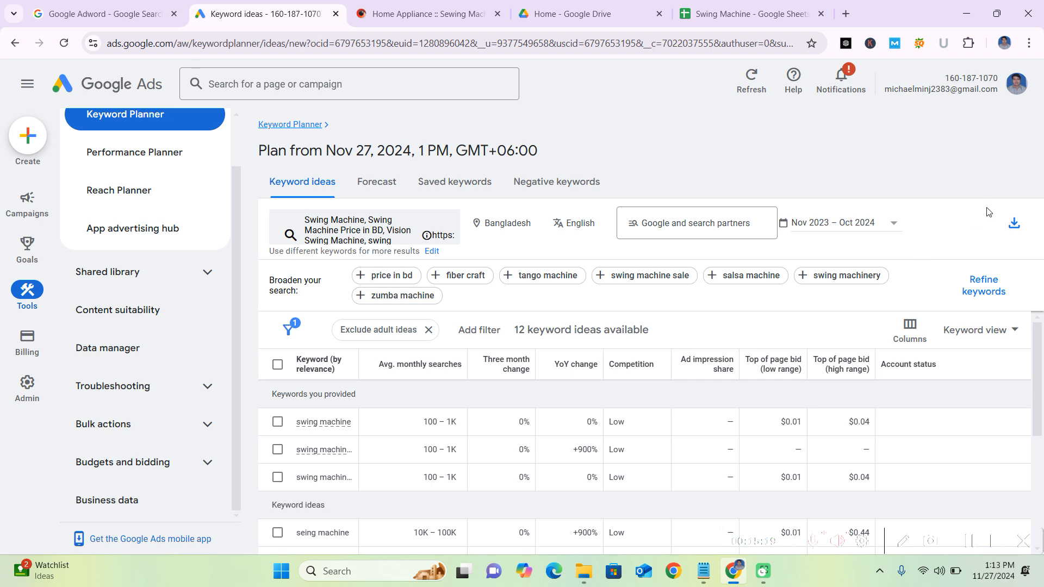
{"action": "left_click", "coordinate": [1010, 228]}
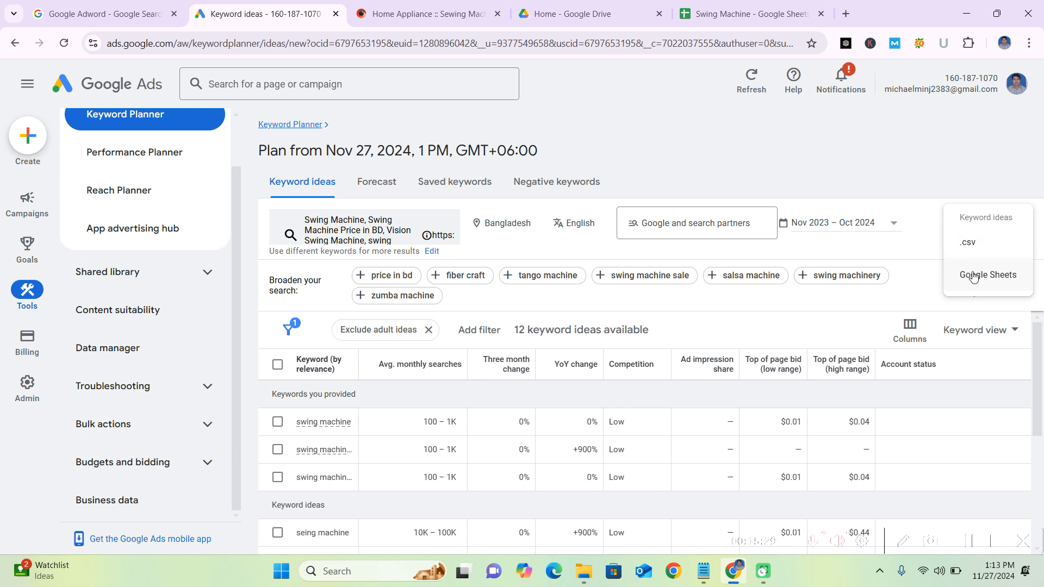
{"action": "left_click", "coordinate": [967, 250]}
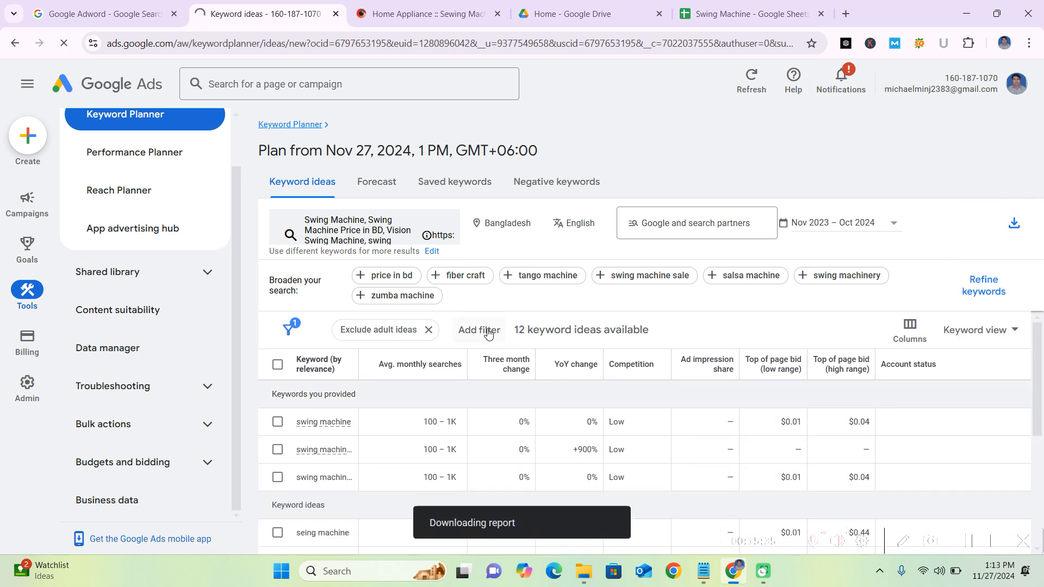
- Review the existing adult ideas filter and the available filter types, and start a Keyword filter on the keyword ideas
{"action": "left_click", "coordinate": [291, 336]}
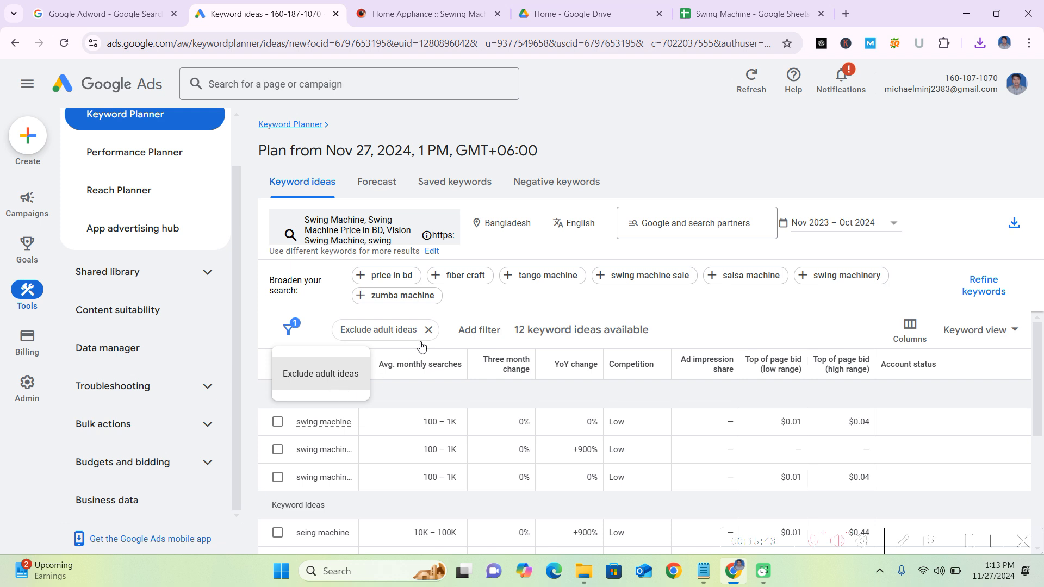
{"action": "left_click", "coordinate": [753, 314]}
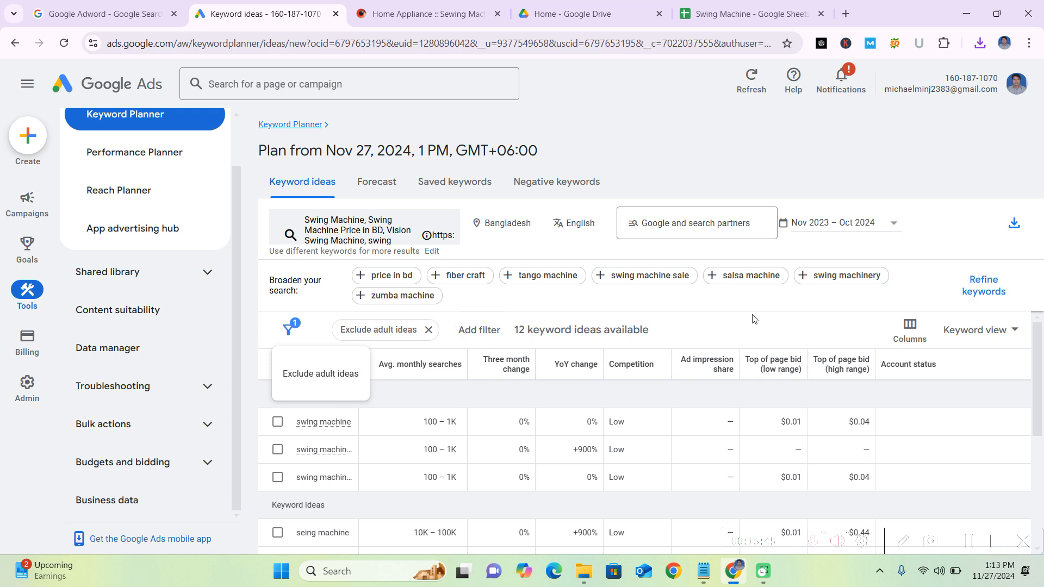
{"action": "left_click", "coordinate": [479, 333]}
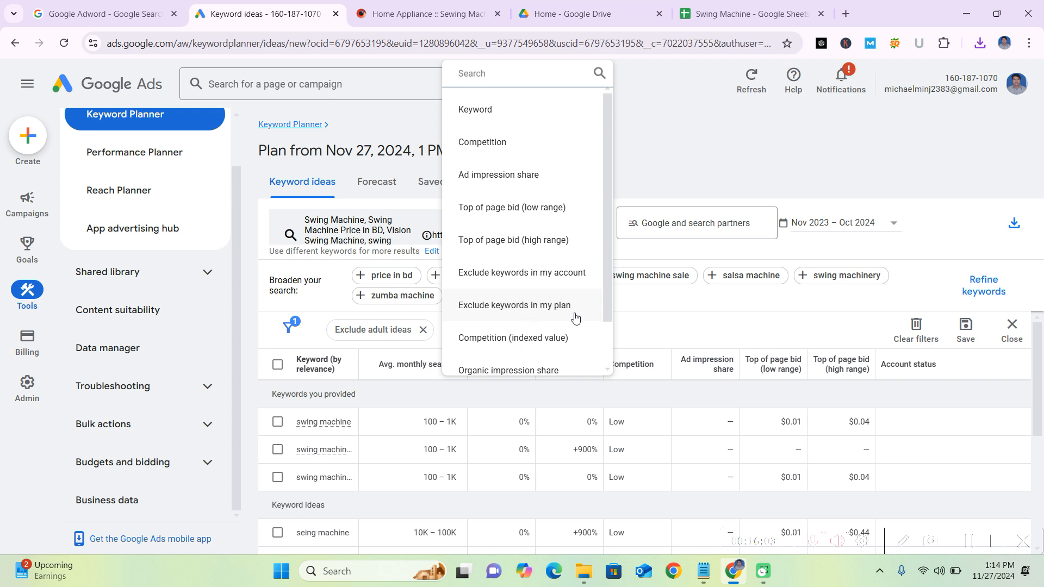
{"action": "left_click_drag", "start_coordinate": [611, 301], "coordinate": [610, 349]}
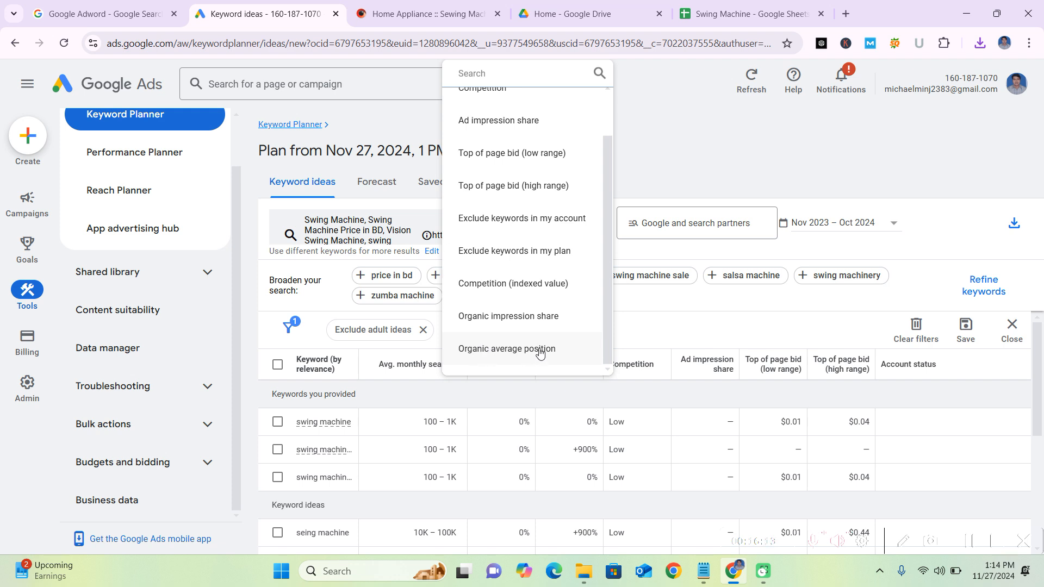
{"action": "scroll", "coordinate": [540, 353], "scroll_direction": "up", "scroll_amount": 1}
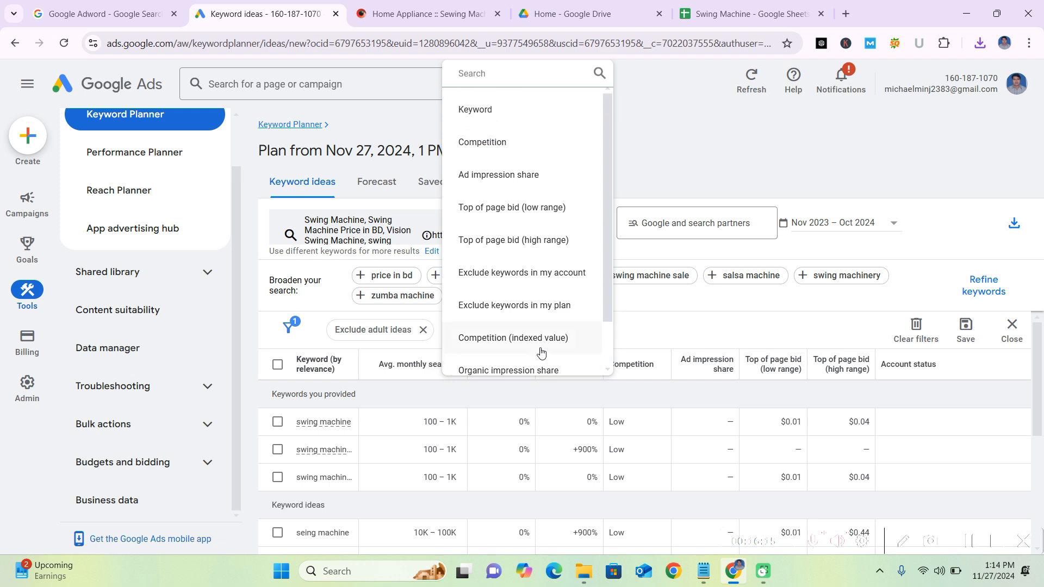
{"action": "left_click", "coordinate": [496, 113]}
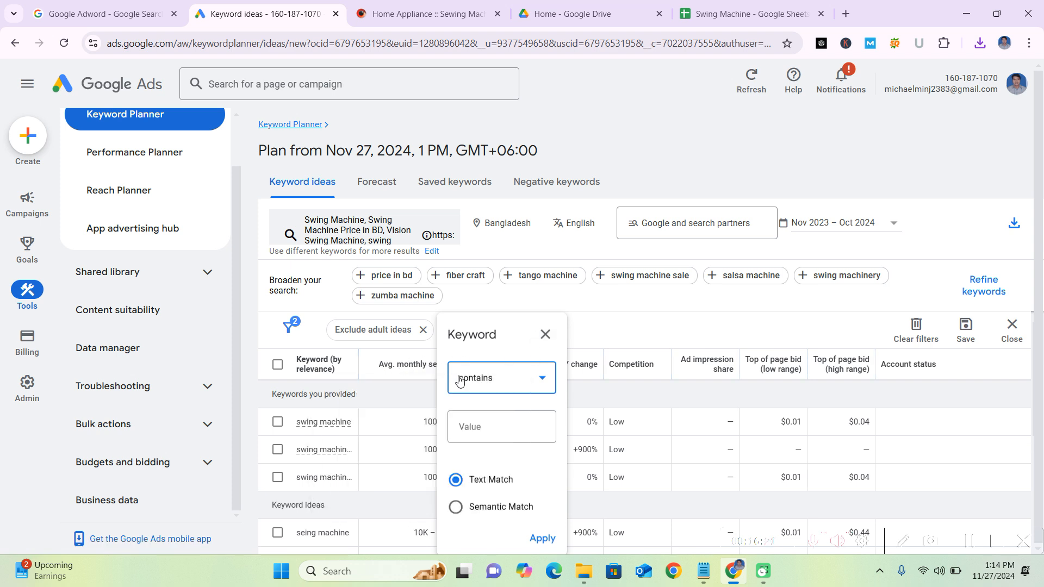
{"action": "left_click", "coordinate": [487, 426]}
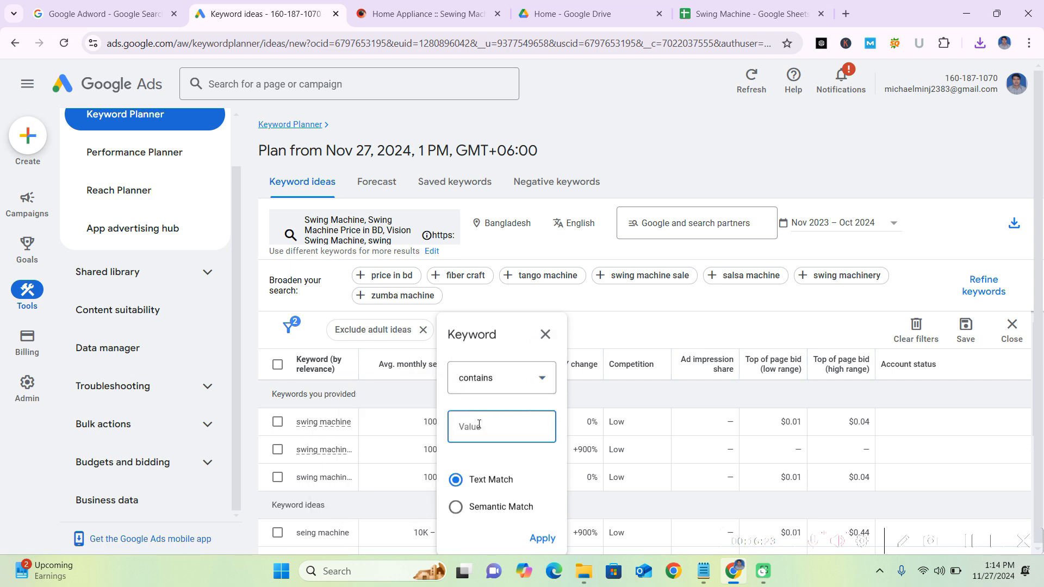
{"action": "scroll", "coordinate": [308, 381], "scroll_direction": "down", "scroll_amount": 1}
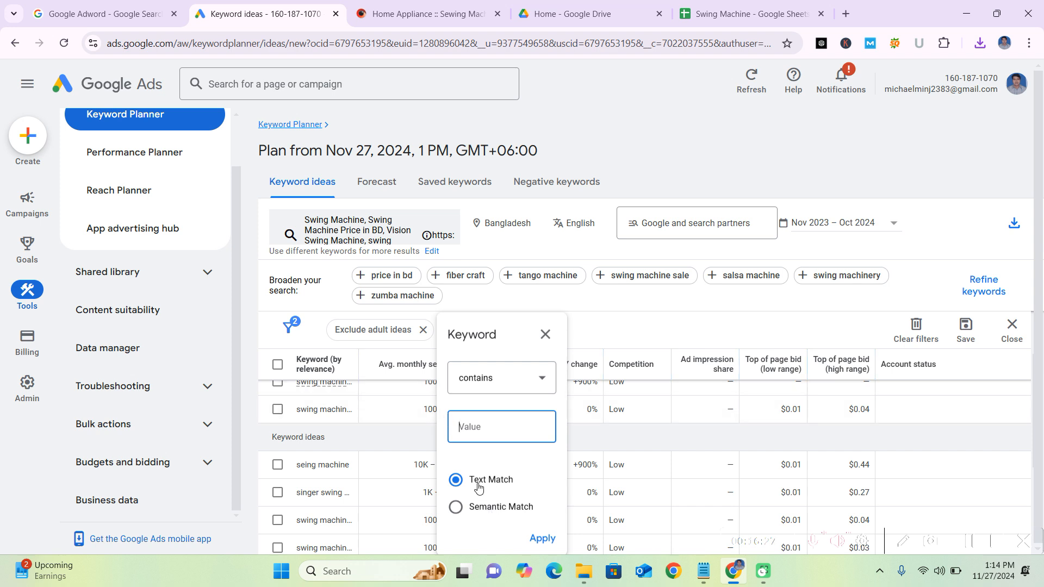
- Switch to the Day-26.txt notes in Notepad and add a "Keyword Filter" heading with the items "1. Text match" and "2. Symentic Match"
{"action": "mouse_move", "coordinate": [707, 582]}
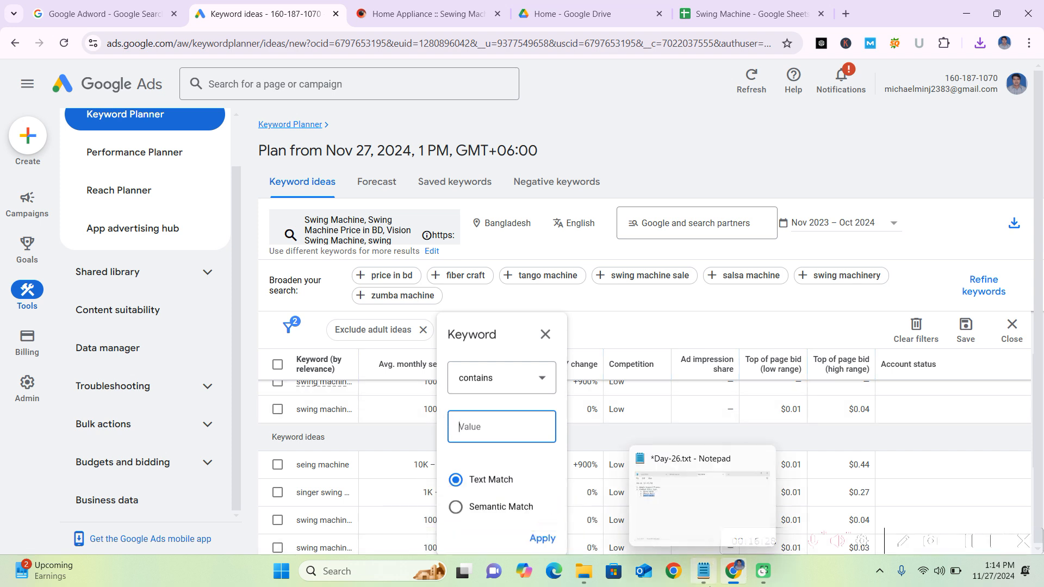
{"action": "left_click", "coordinate": [708, 581]}
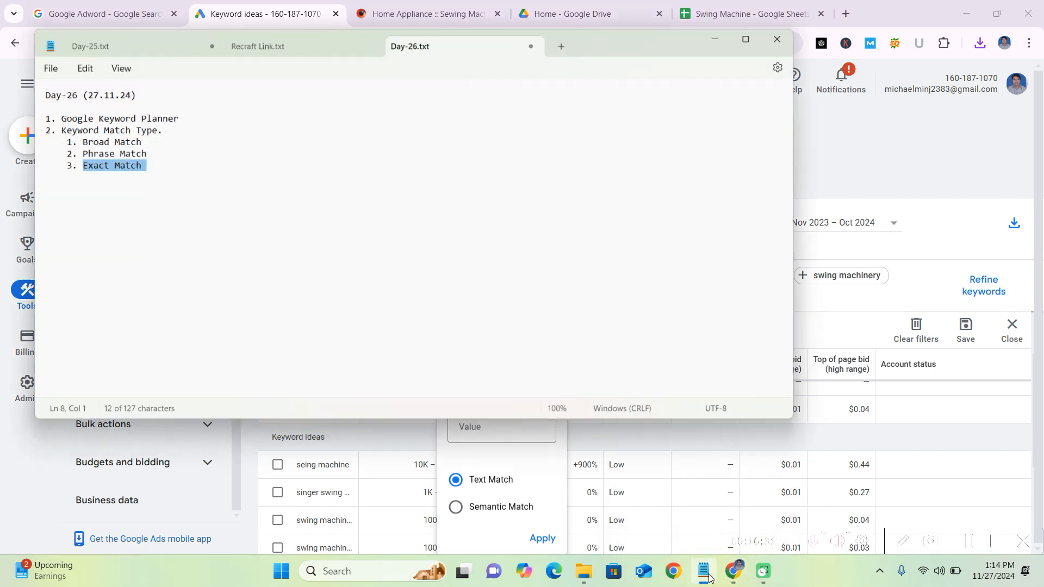
{"action": "left_click", "coordinate": [155, 169]}
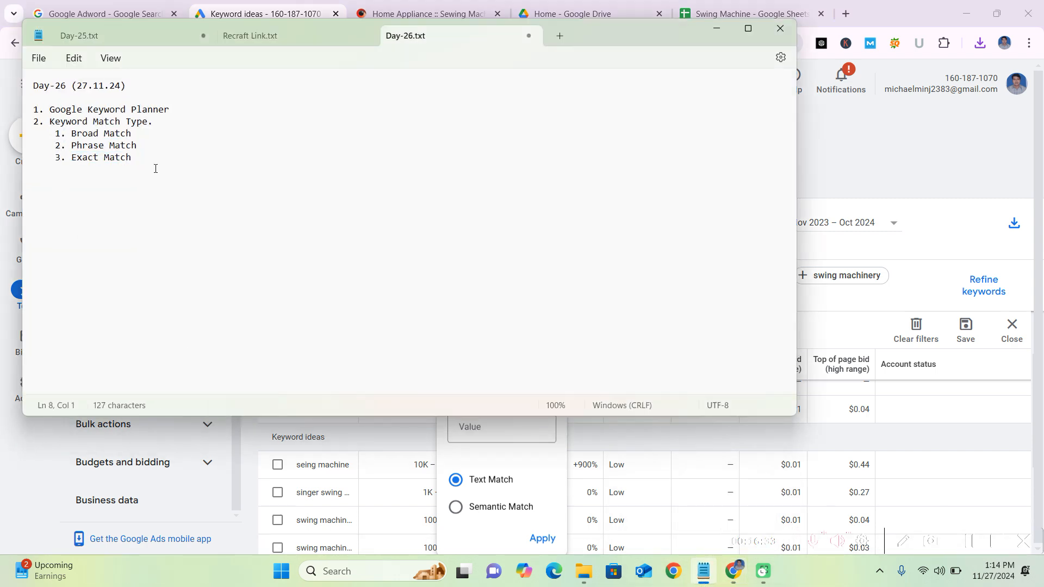
{"action": "key", "text": "Return"}
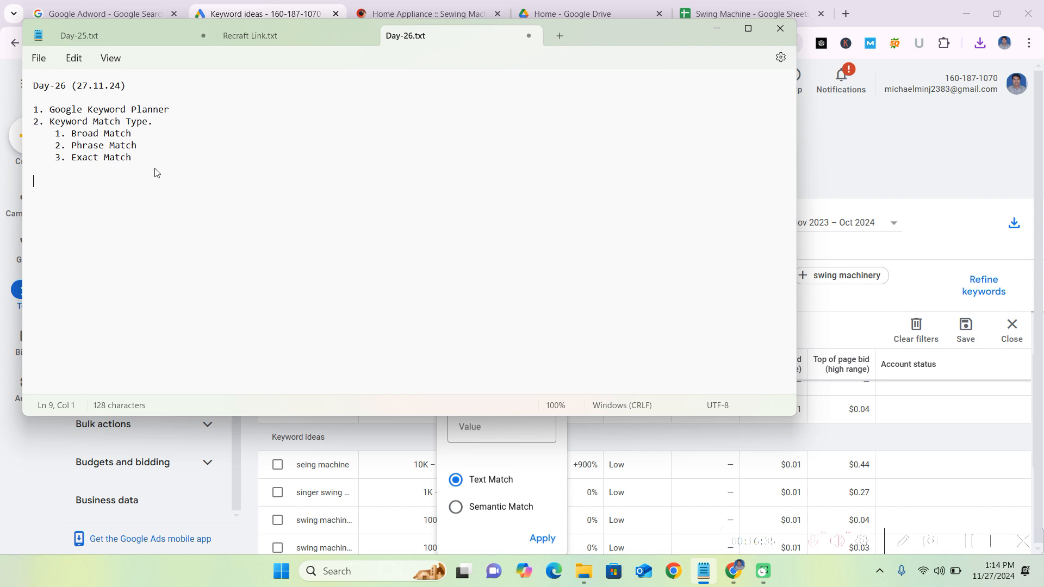
{"action": "type", "text": "Keyword"}
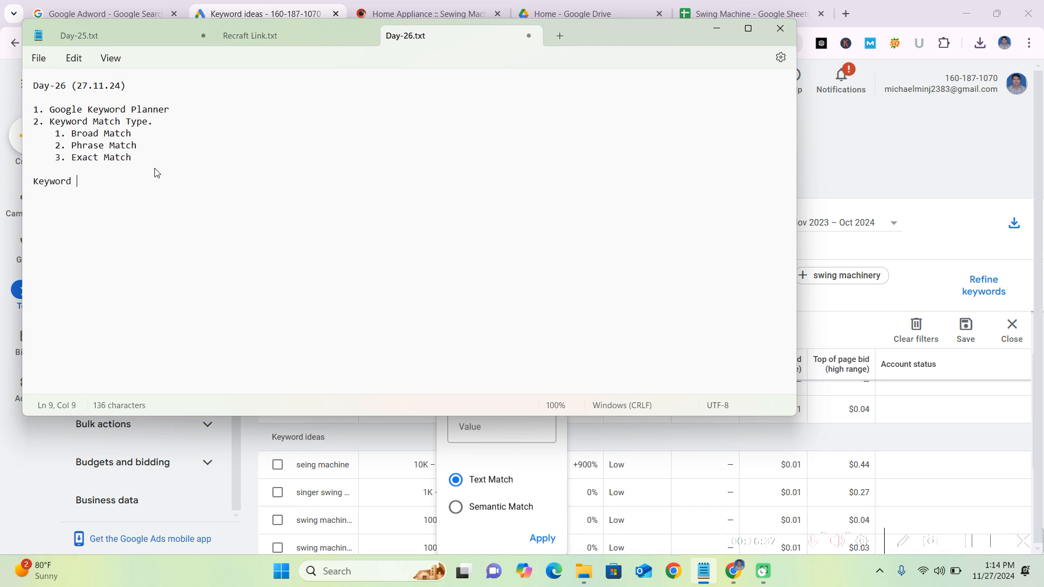
{"action": "type", "text": " Filter e"}
{"action": "key", "text": "BackSpace"}
{"action": "key", "text": "BackSpace"}
{"action": "key", "text": "Return"}
{"action": "type", "text": "1. Text amt"}
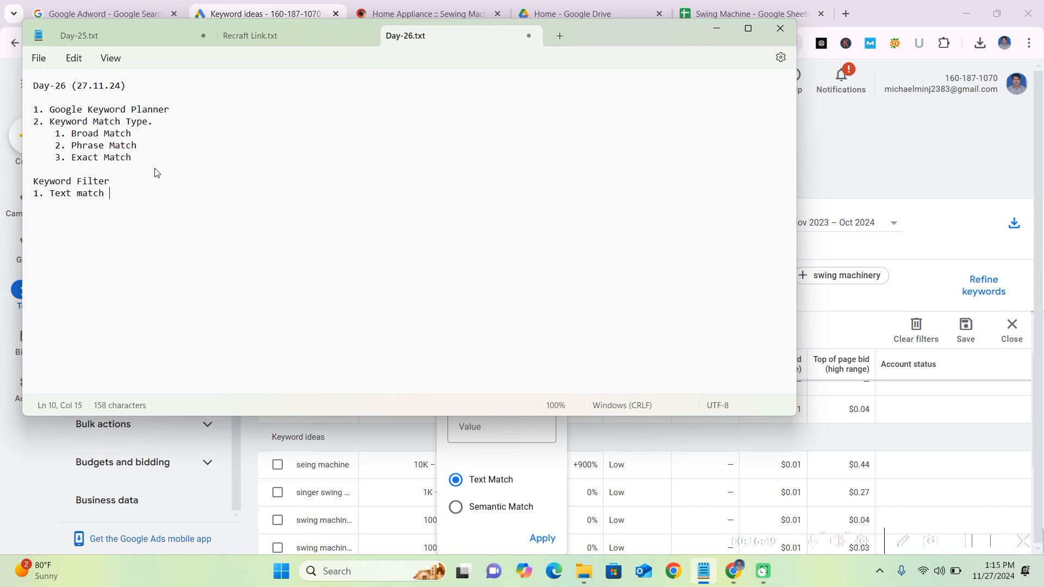
{"action": "key", "text": "Return"}
{"action": "type", "text": ". Symentic Match"}
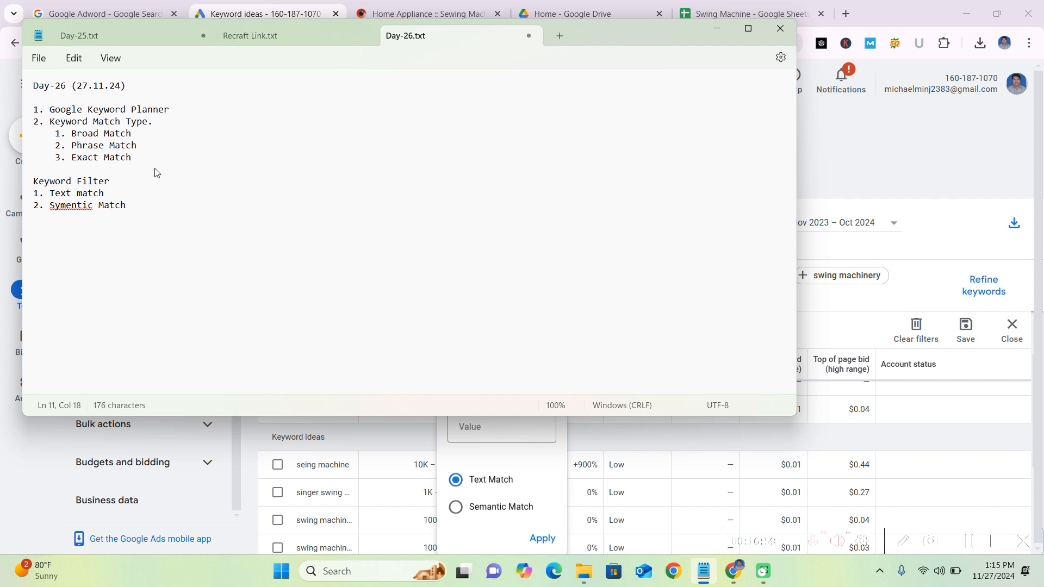
- Check the spelling options for "Symentic" in the notes and return to the Keyword filter in Google Ads
{"action": "right_click", "coordinate": [89, 209]}
{"action": "left_click", "coordinate": [378, 212]}
{"action": "right_click", "coordinate": [64, 211]}
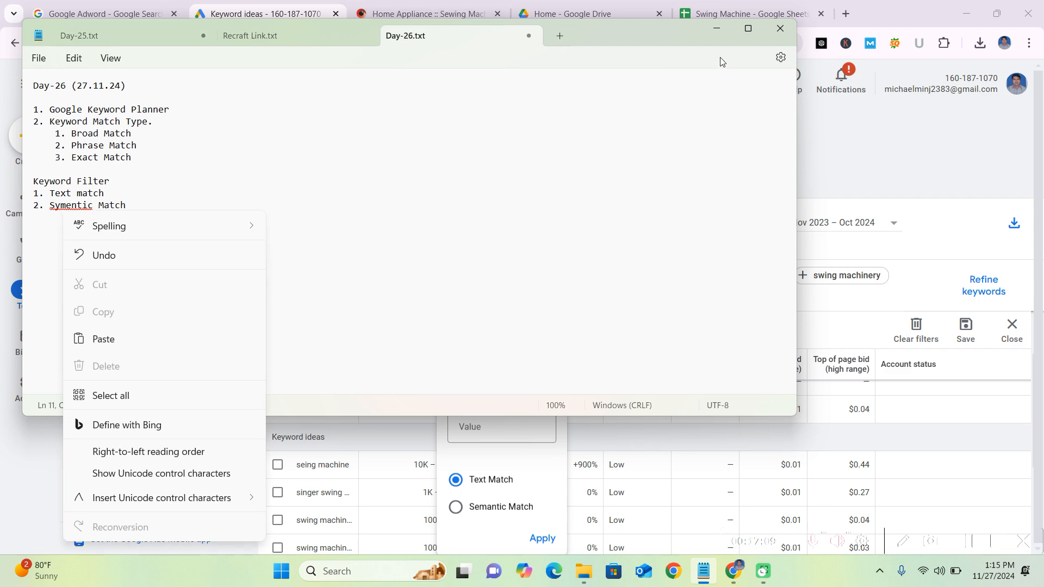
{"action": "left_click", "coordinate": [720, 35]}
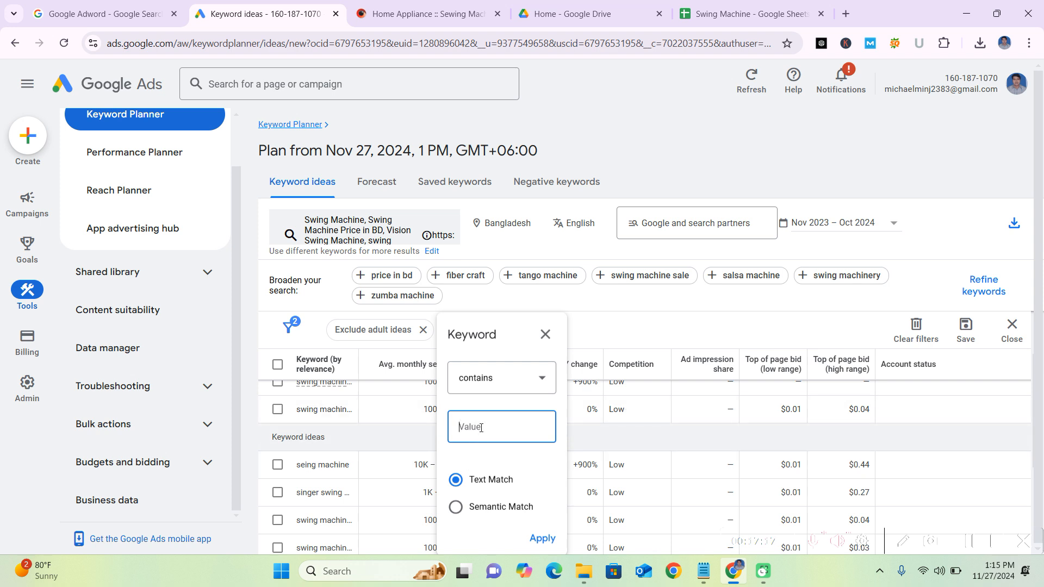
- Set the Keyword filter to contains "Swing machine", checking the keyword list and the other condition option
{"action": "type", "text": "Swing machine"}
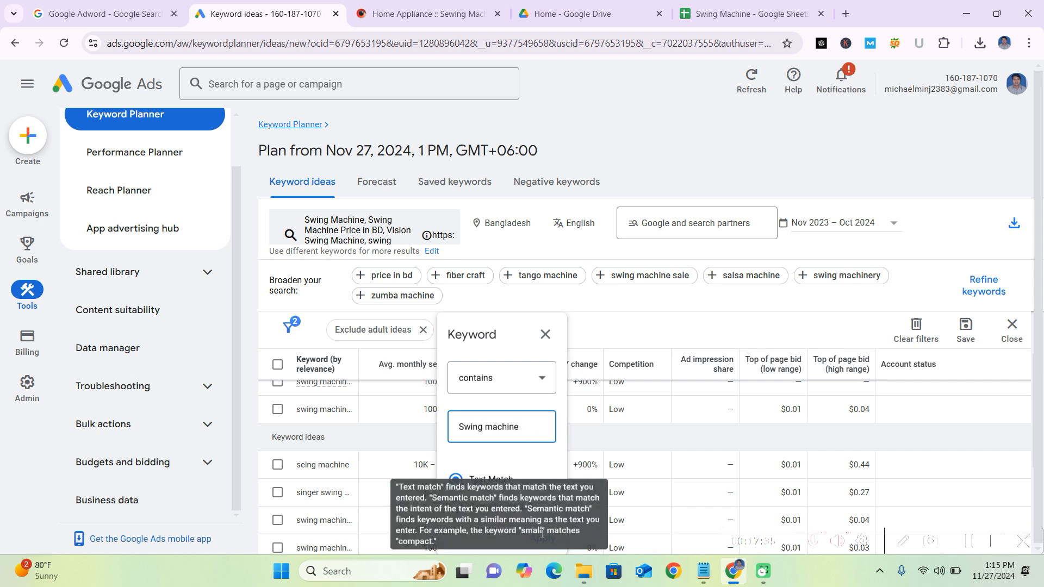
{"action": "scroll", "coordinate": [417, 385], "scroll_direction": "down", "scroll_amount": 1}
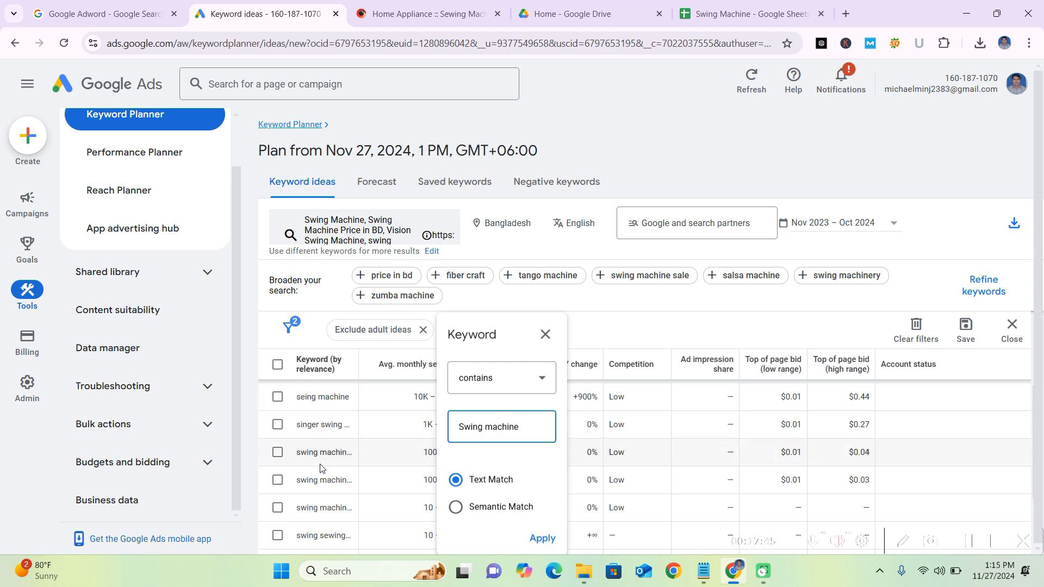
{"action": "left_click", "coordinate": [540, 378]}
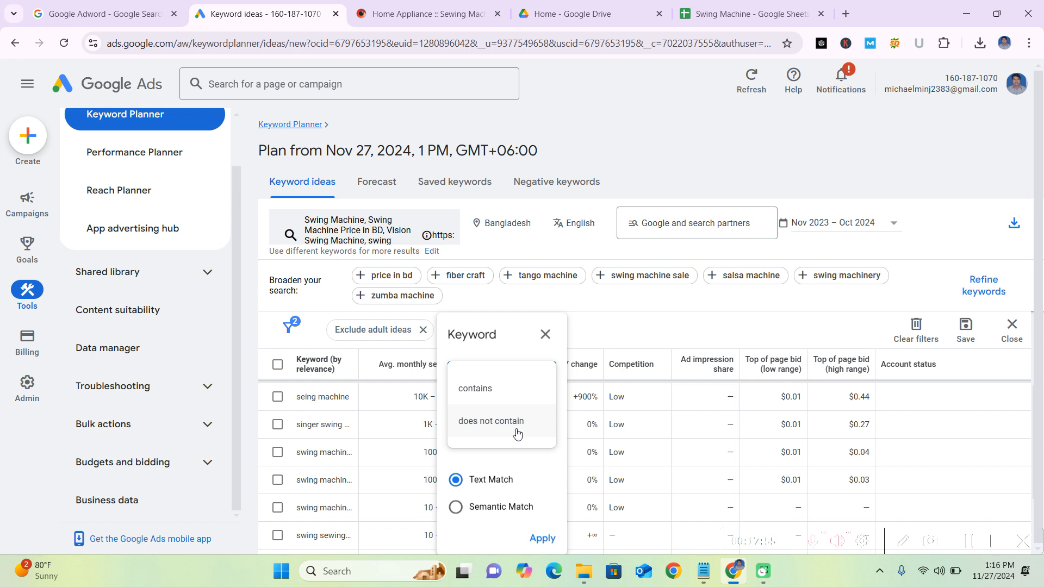
{"action": "left_click", "coordinate": [496, 390]}
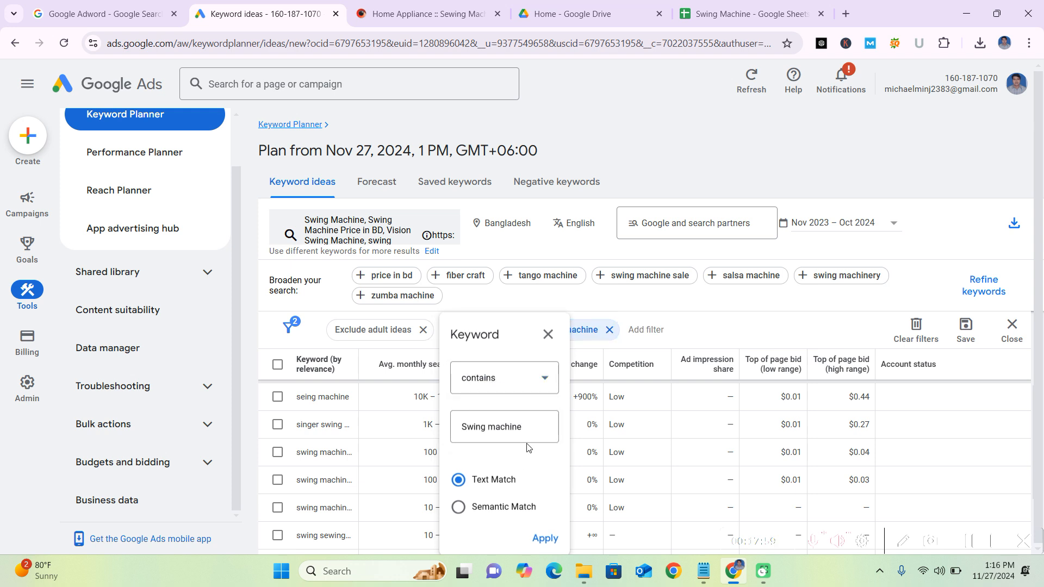
- Try Semantic Match for the Keyword filter, look at the condition options and switch back to Text Match
{"action": "left_click", "coordinate": [458, 508]}
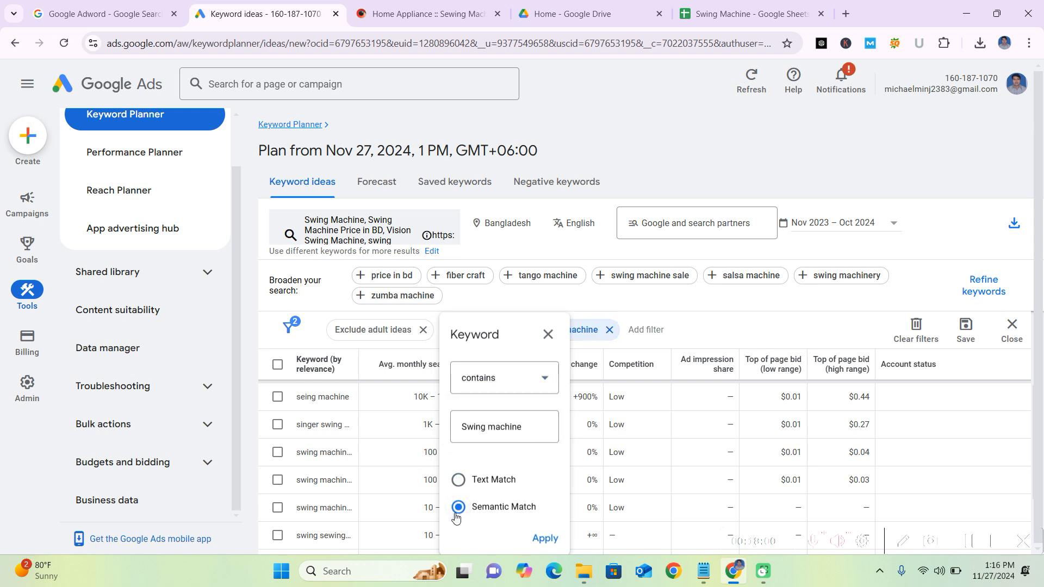
{"action": "left_click", "coordinate": [497, 398]}
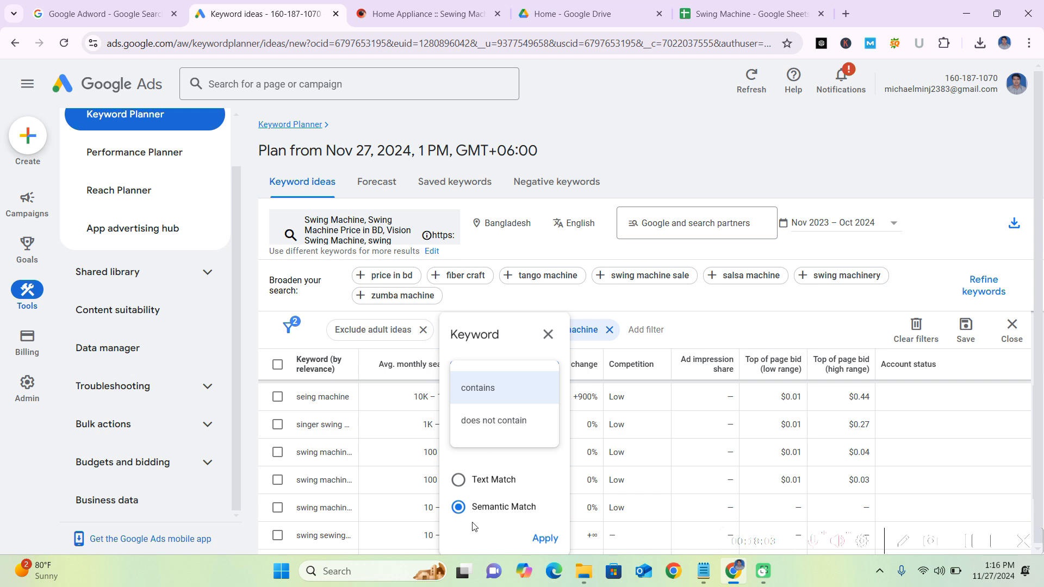
{"action": "left_click", "coordinate": [458, 479]}
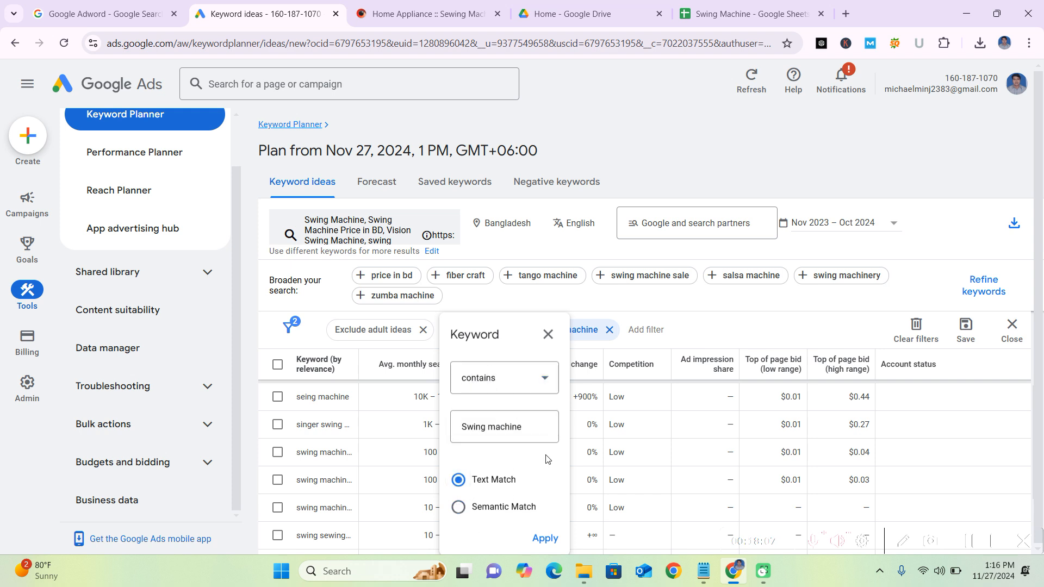
- Apply the text-match Keyword filter containing "Swing machine" and look through the filtered keyword list
{"action": "left_click", "coordinate": [540, 427]}
{"action": "left_click_drag", "start_coordinate": [540, 427], "coordinate": [418, 424]}
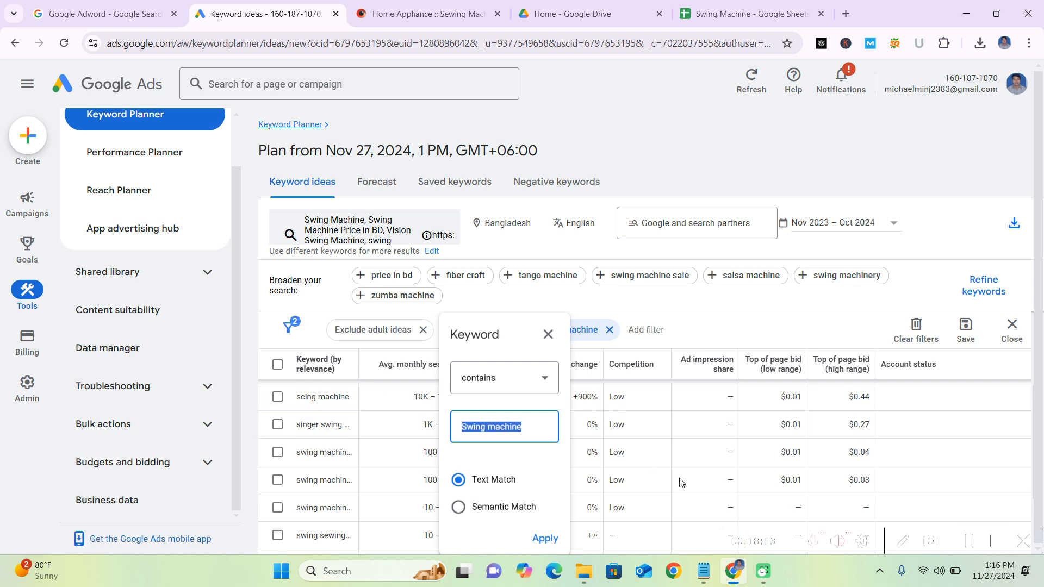
{"action": "left_click", "coordinate": [547, 541]}
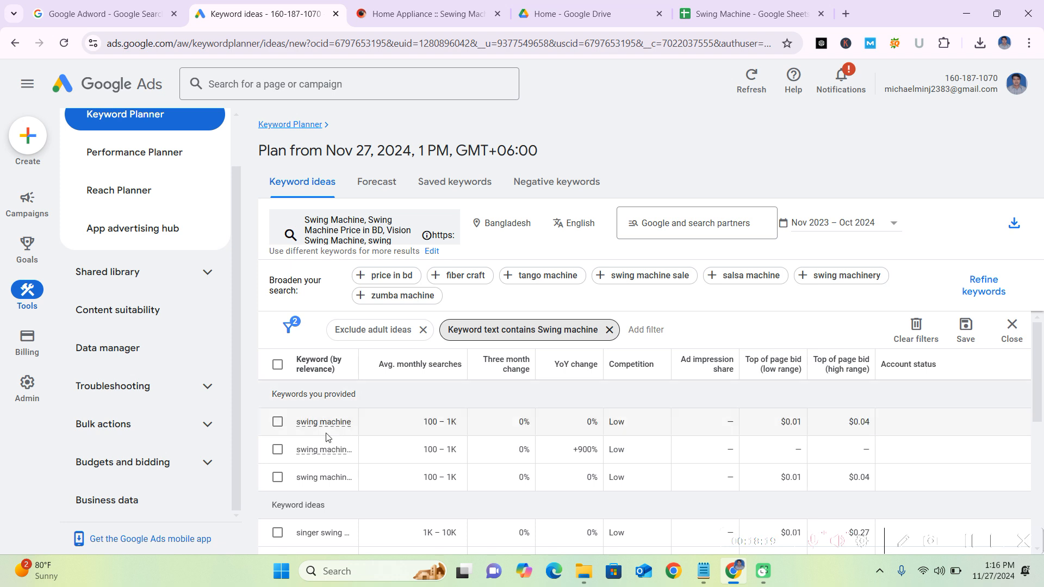
{"action": "scroll", "coordinate": [334, 493], "scroll_direction": "down", "scroll_amount": 5}
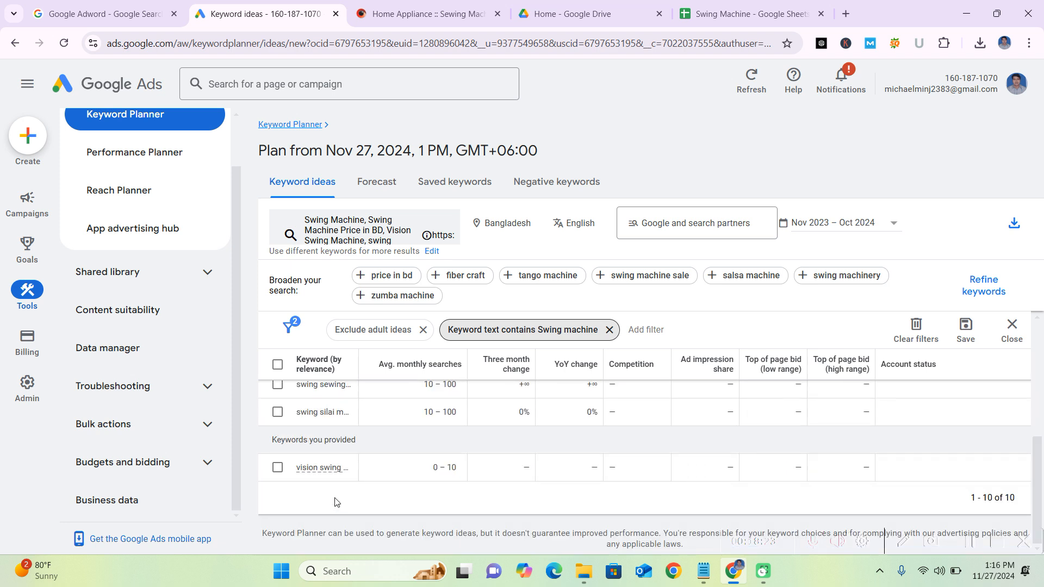
{"action": "scroll", "coordinate": [335, 502], "scroll_direction": "up", "scroll_amount": 5}
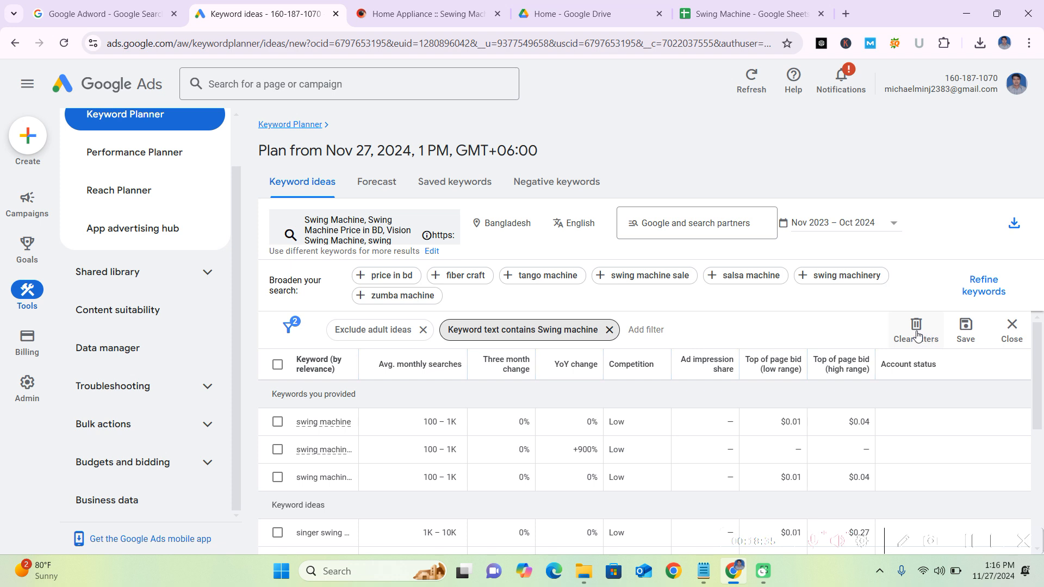
- Start another Keyword filter, discard it without a value and clear all filters from the keyword ideas
{"action": "left_click", "coordinate": [645, 331]}
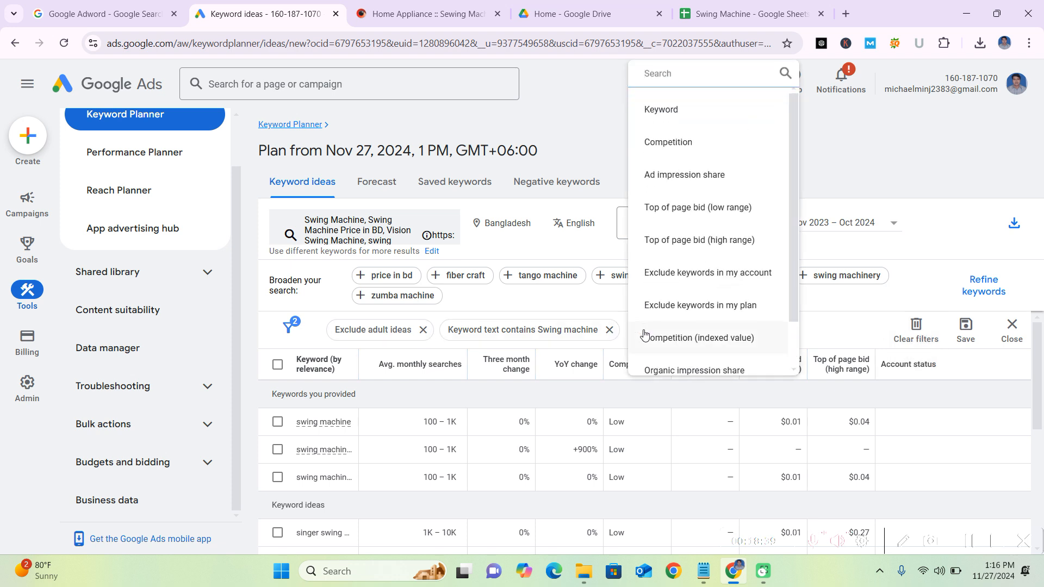
{"action": "left_click", "coordinate": [674, 111]}
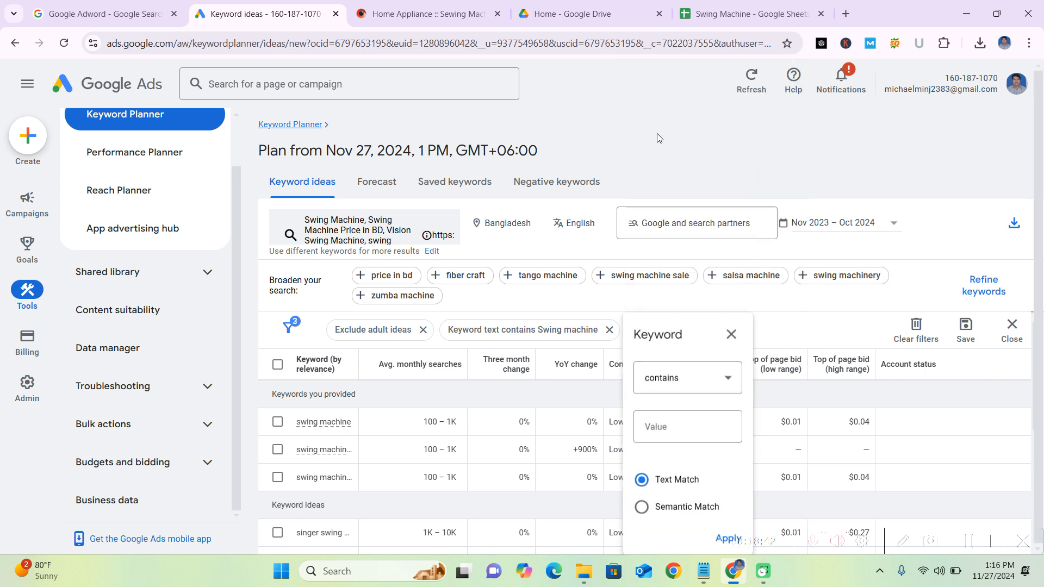
{"action": "left_click", "coordinate": [731, 334]}
{"action": "left_click", "coordinate": [919, 332]}
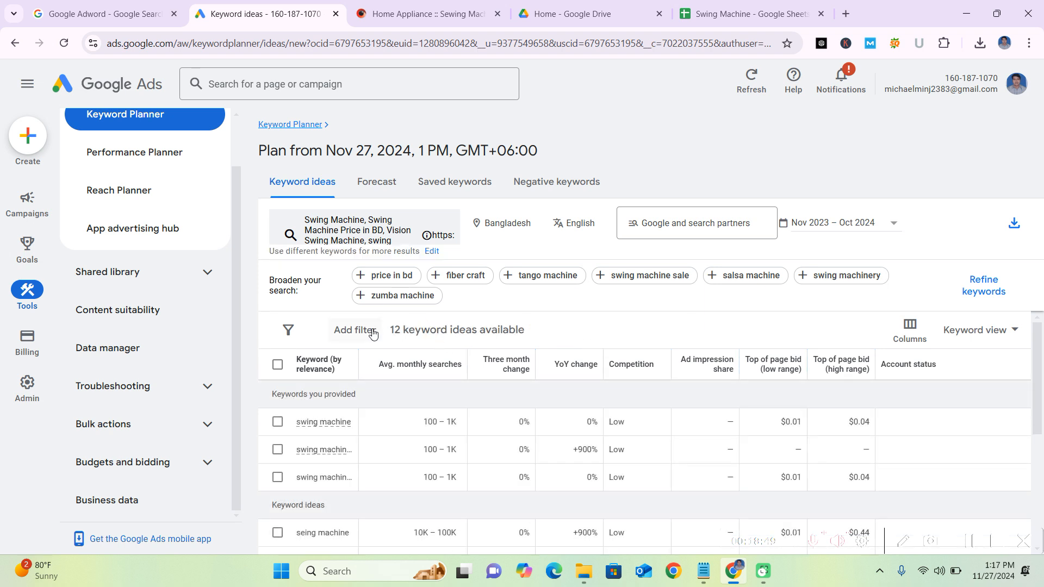
- Check the condition options of a new Keyword filter and close it without applying
{"action": "left_click", "coordinate": [354, 330]}
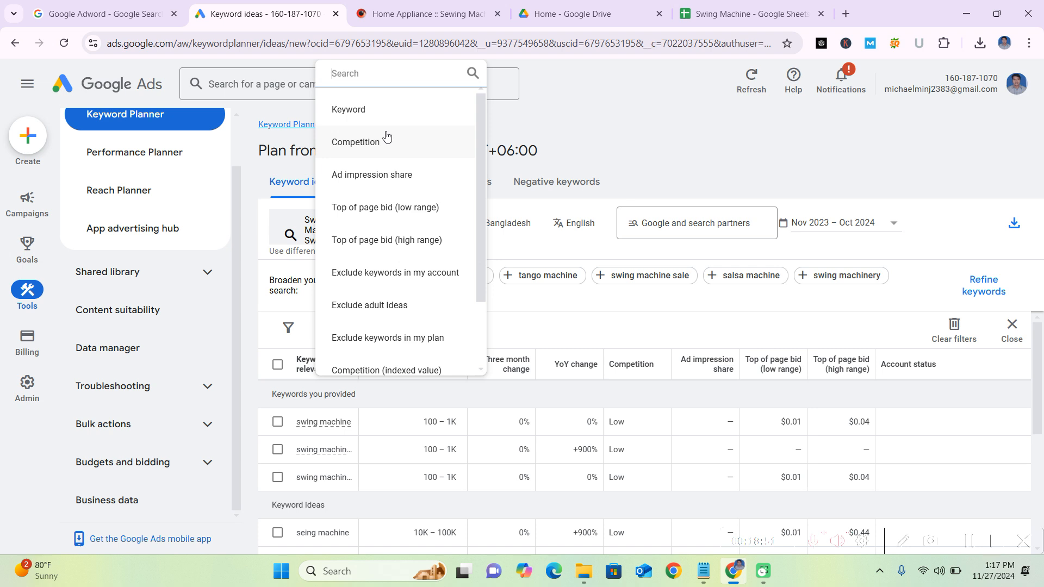
{"action": "left_click", "coordinate": [364, 123]}
{"action": "left_click", "coordinate": [365, 429]}
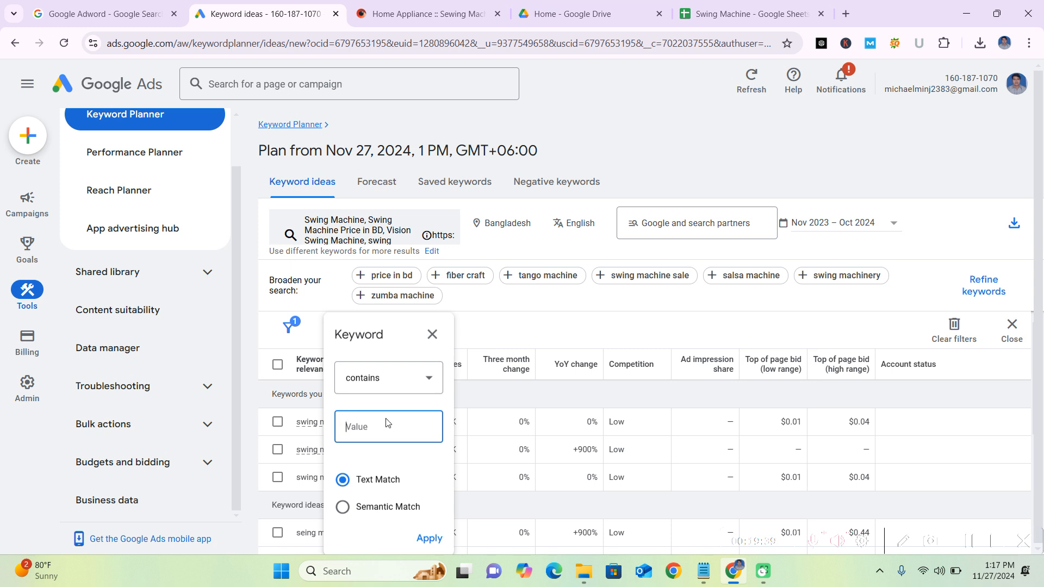
{"action": "left_click", "coordinate": [416, 376]}
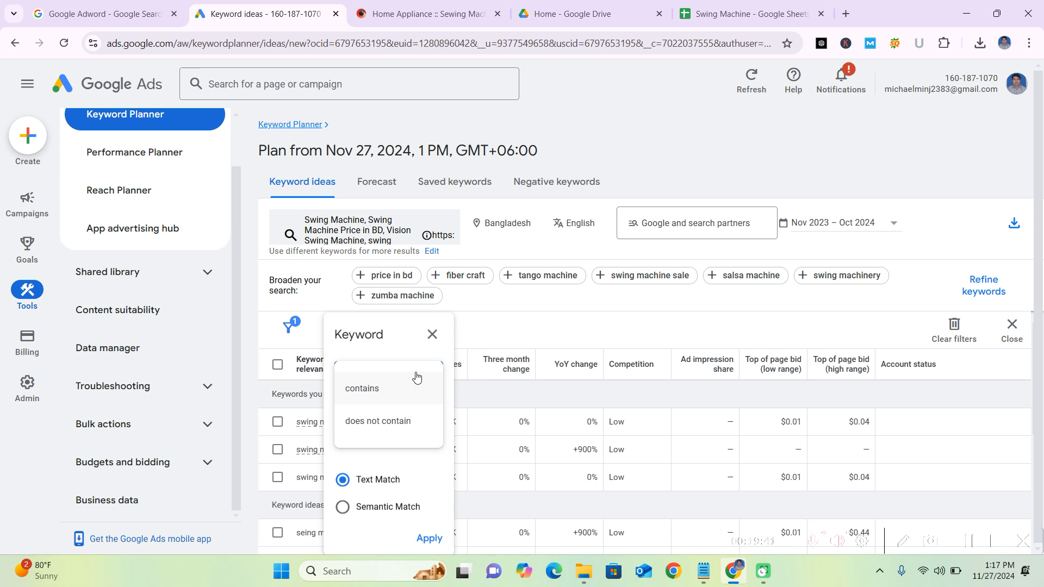
{"action": "left_click", "coordinate": [426, 334]}
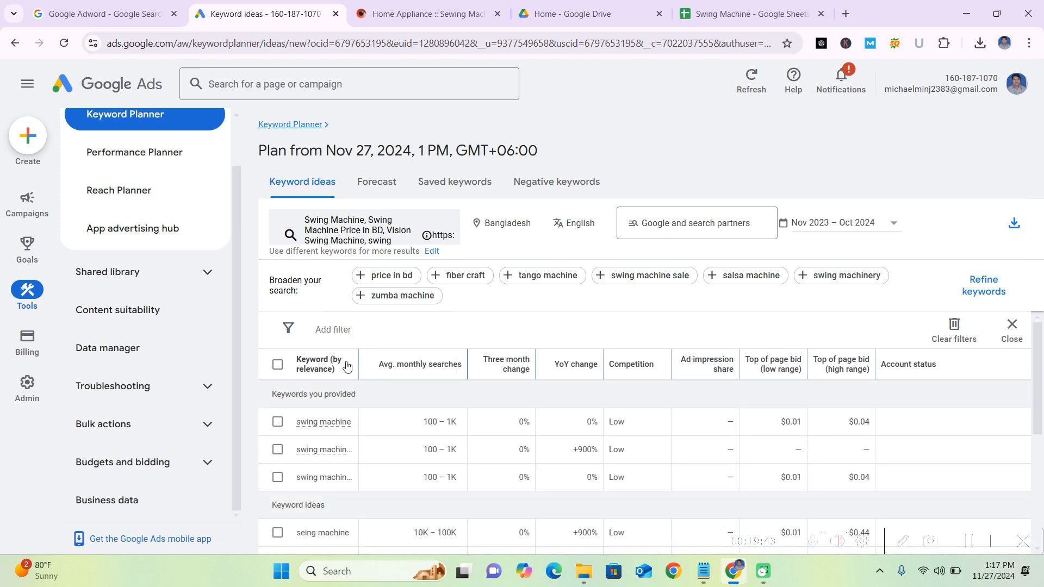
- Filter the keyword ideas by Competition (indexed value) >= 2, look at the Competition column and clear the filter
{"action": "left_click", "coordinate": [334, 333]}
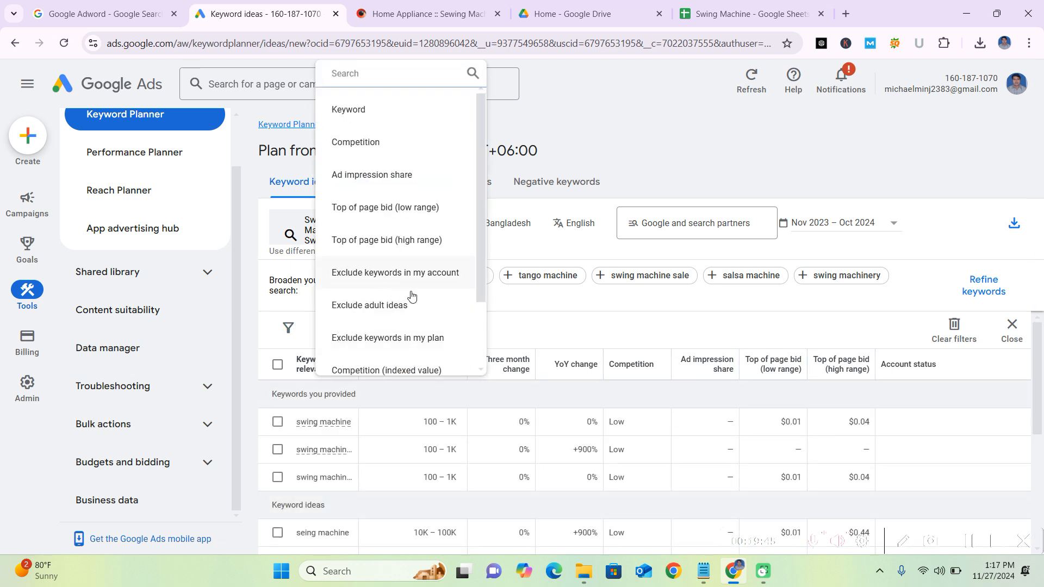
{"action": "scroll", "coordinate": [389, 323], "scroll_direction": "down", "scroll_amount": 1}
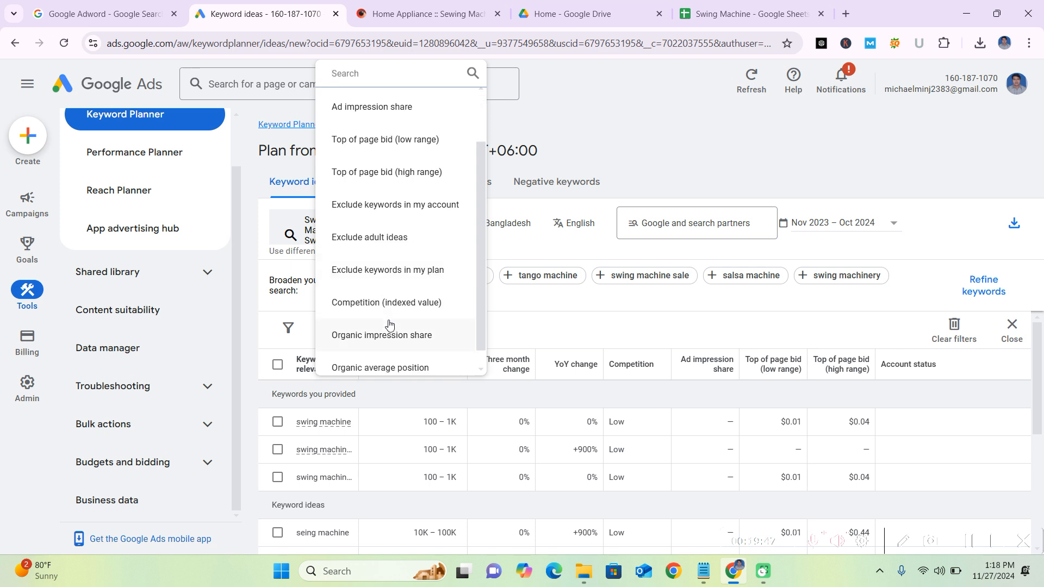
{"action": "left_click", "coordinate": [423, 311]}
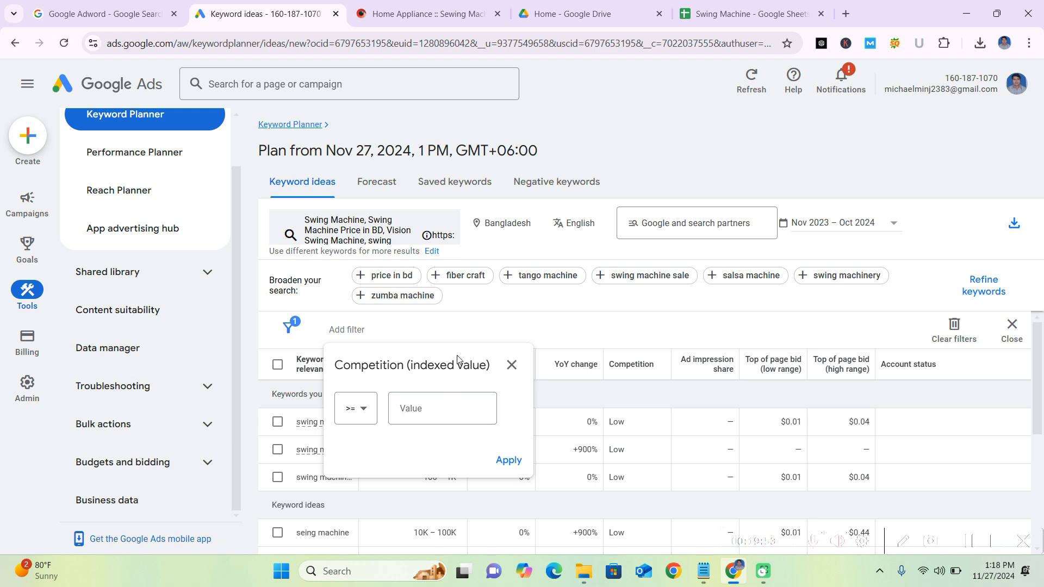
{"action": "left_click", "coordinate": [432, 408]}
{"action": "left_click", "coordinate": [362, 409]}
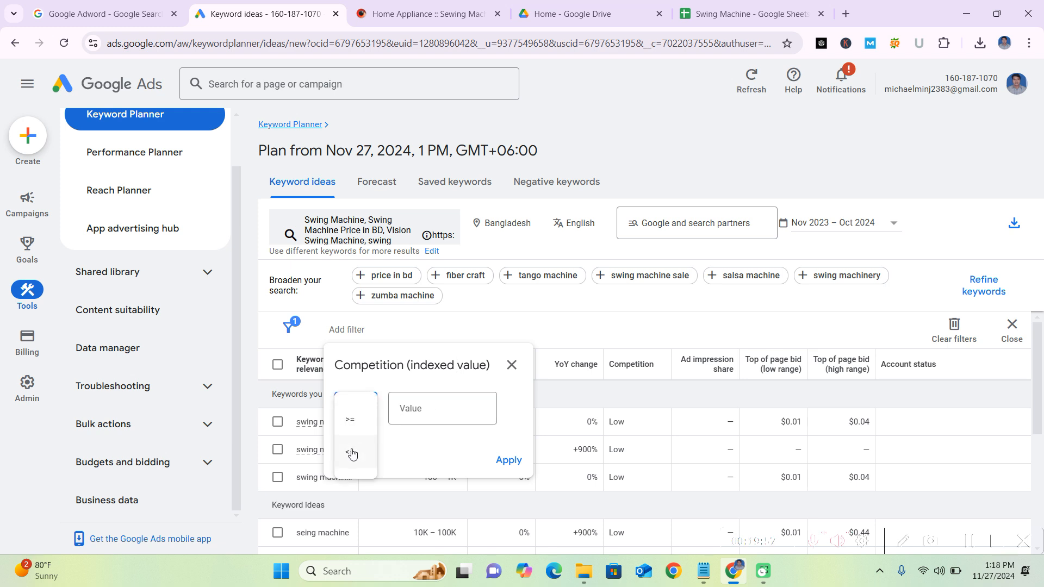
{"action": "left_click", "coordinate": [352, 454]}
{"action": "left_click", "coordinate": [363, 417]}
{"action": "left_click", "coordinate": [352, 435]}
{"action": "left_click", "coordinate": [410, 412]}
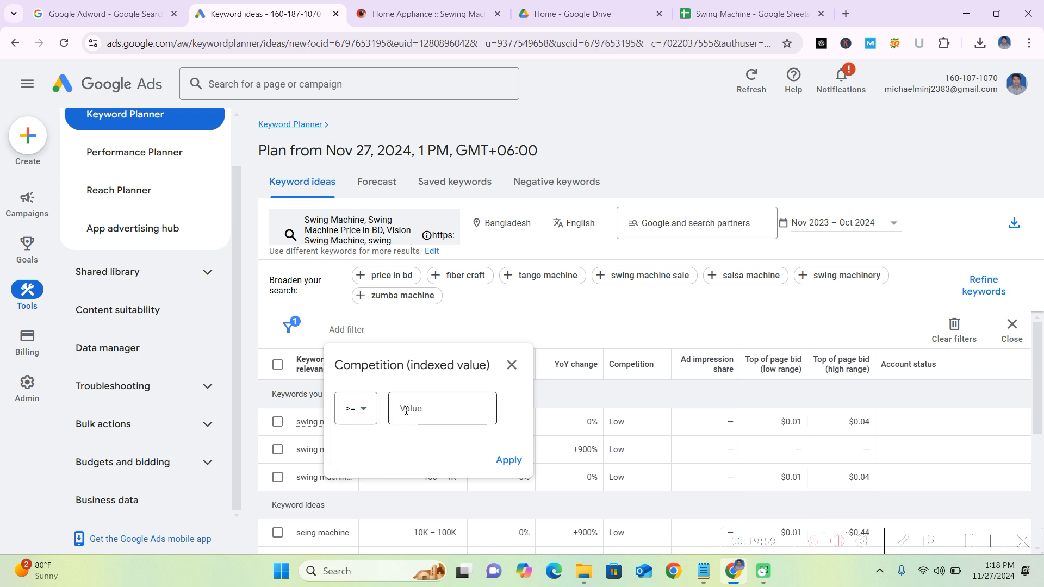
{"action": "type", "text": "2"}
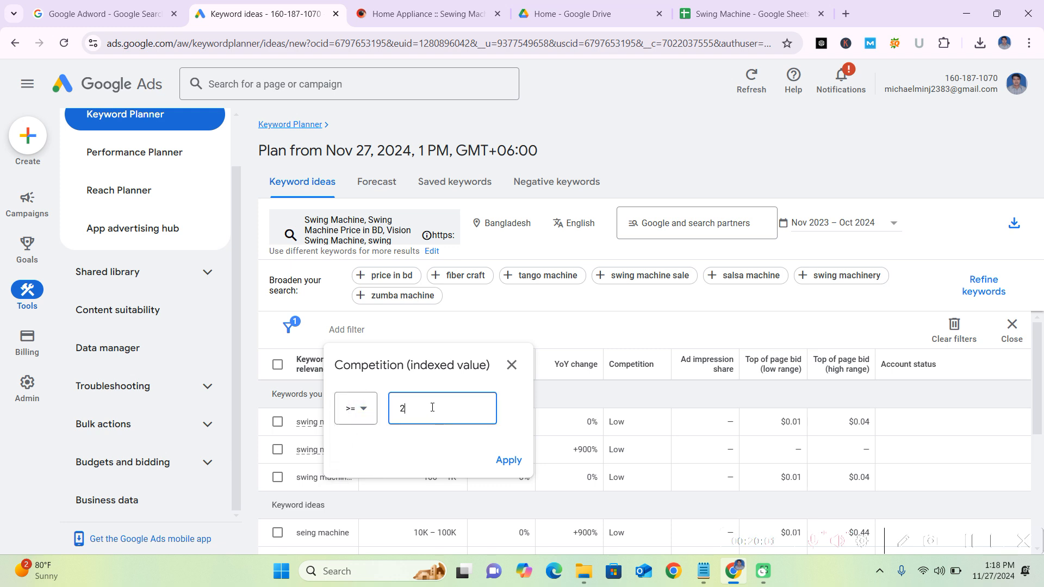
{"action": "left_click", "coordinate": [508, 460]}
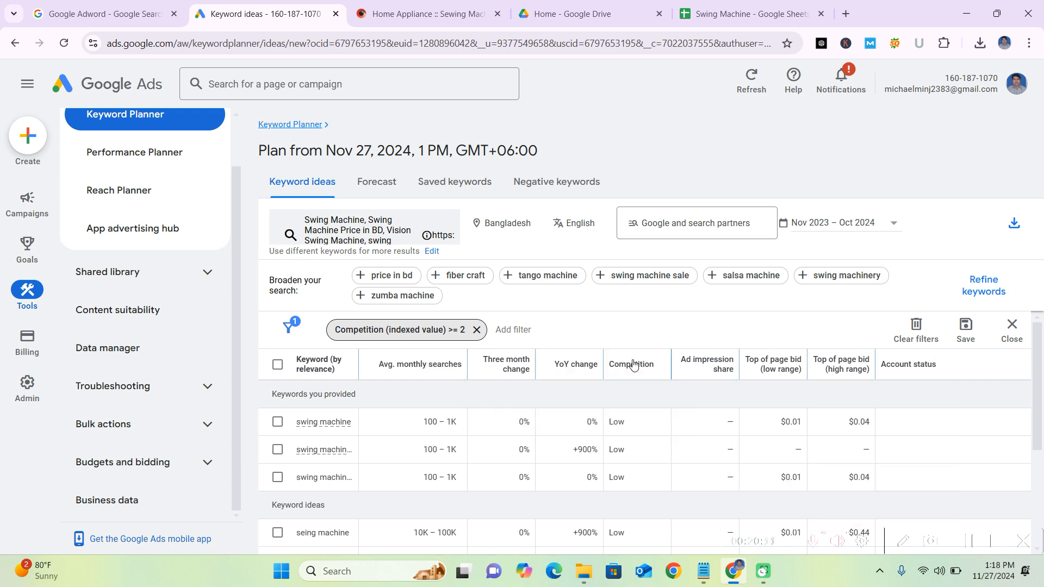
{"action": "mouse_move", "coordinate": [628, 373]}
{"action": "left_click", "coordinate": [919, 334]}
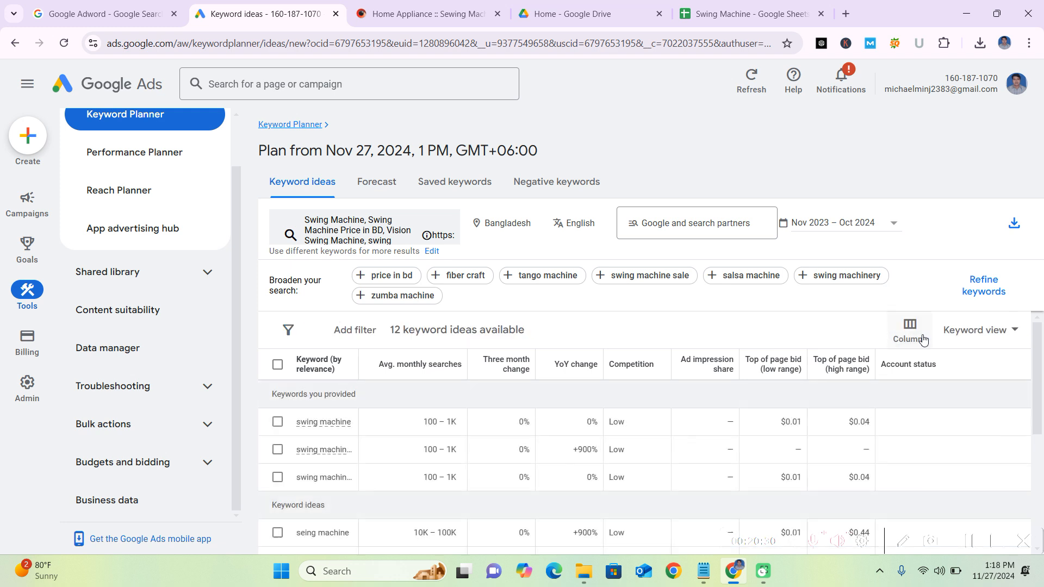
- Add a Competition (indexed value) filter, enter 1 and apply it with the >= condition
{"action": "left_click", "coordinate": [358, 331]}
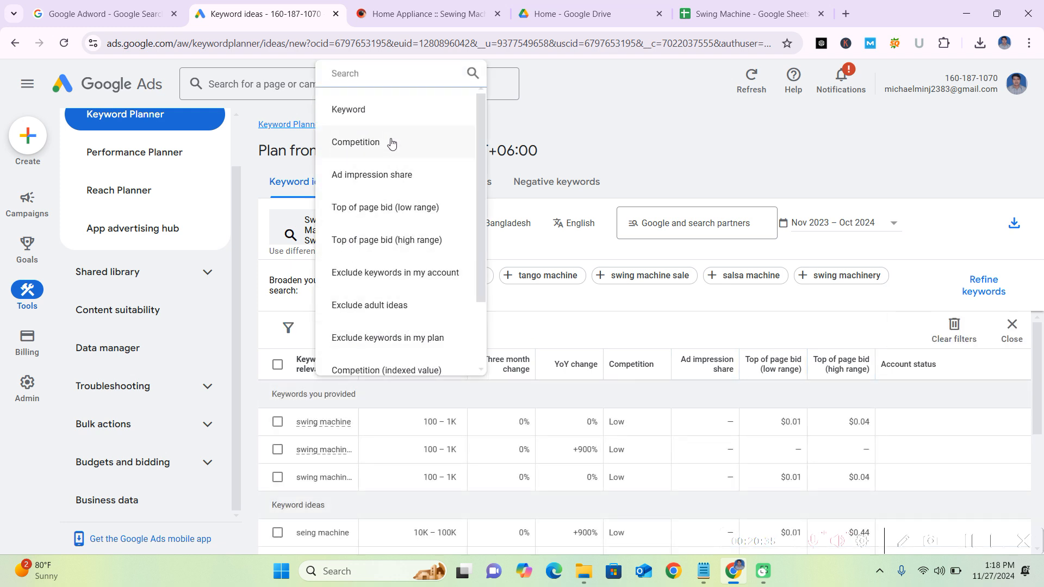
{"action": "scroll", "coordinate": [378, 269], "scroll_direction": "down", "scroll_amount": 1}
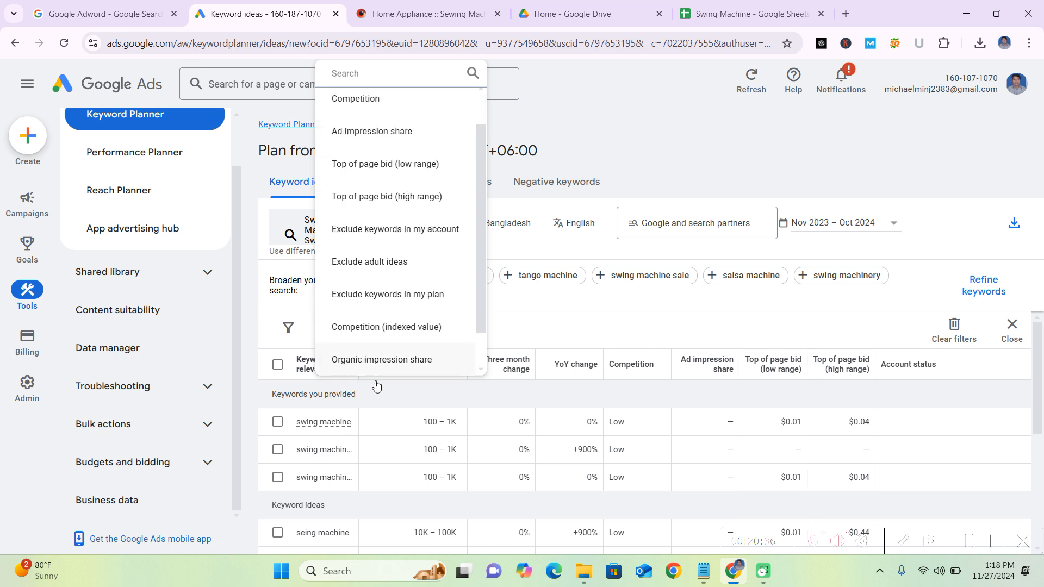
{"action": "left_click", "coordinate": [379, 327]}
{"action": "left_click", "coordinate": [359, 412]}
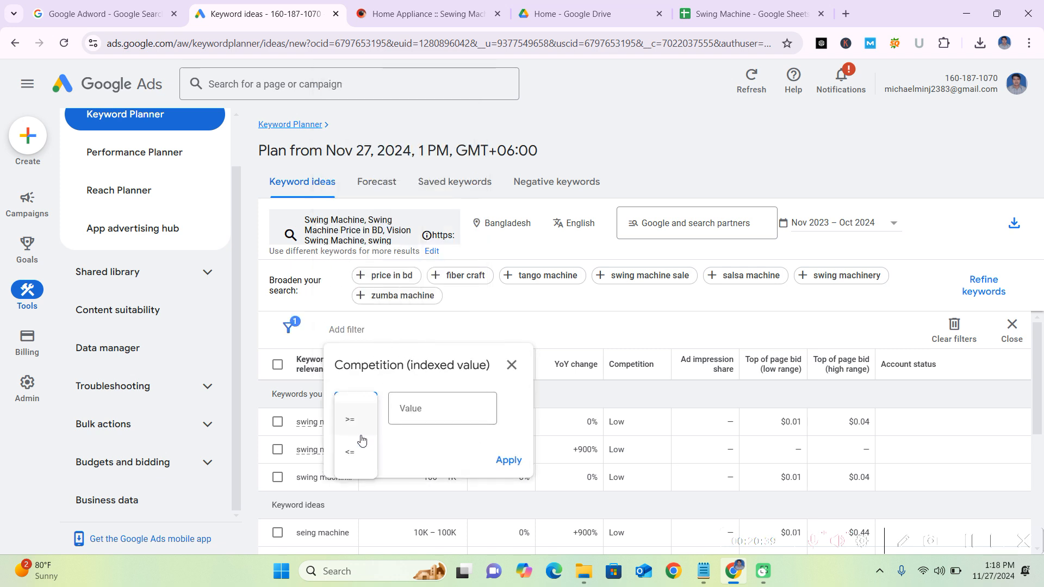
{"action": "left_click", "coordinate": [357, 465]}
{"action": "left_click", "coordinate": [418, 409]}
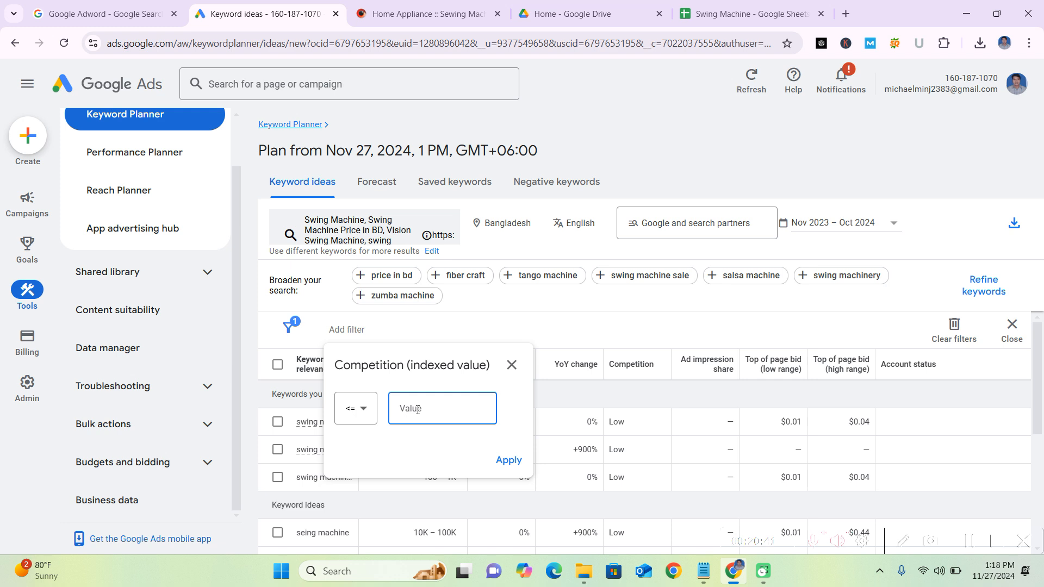
{"action": "type", "text": "1"}
{"action": "left_click", "coordinate": [358, 411]}
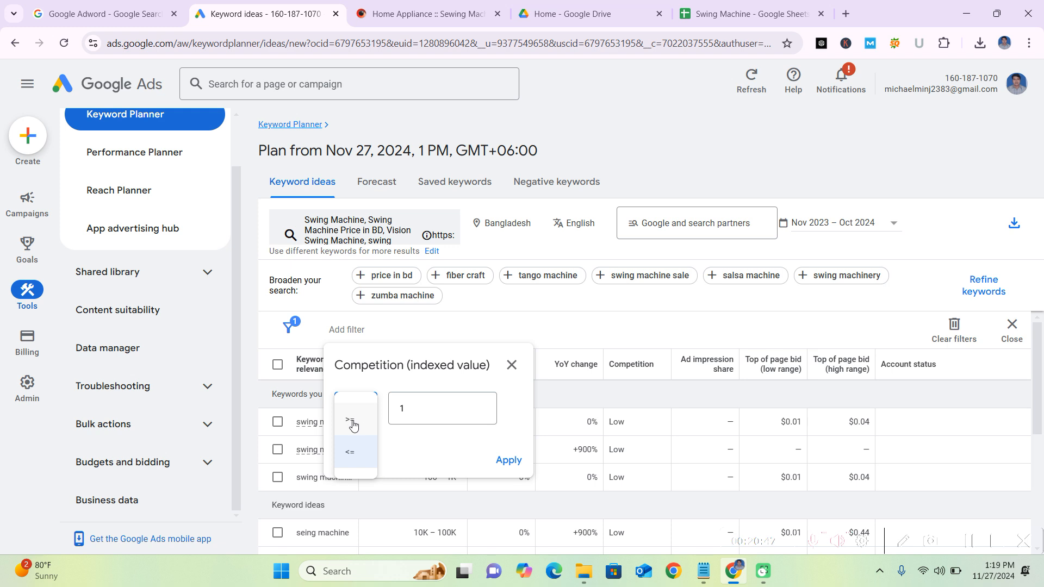
{"action": "left_click", "coordinate": [353, 421]}
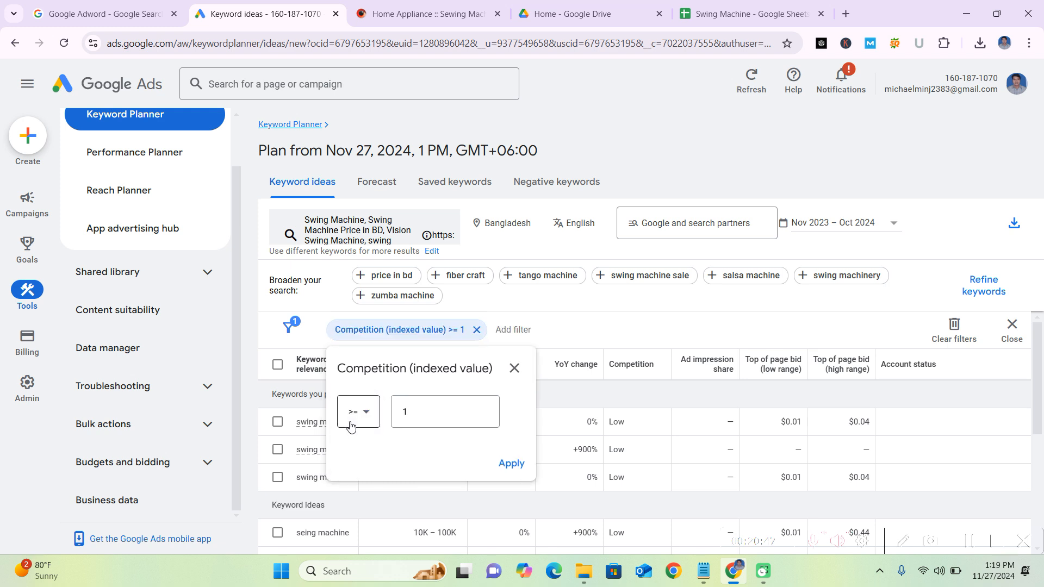
{"action": "left_click", "coordinate": [517, 471]}
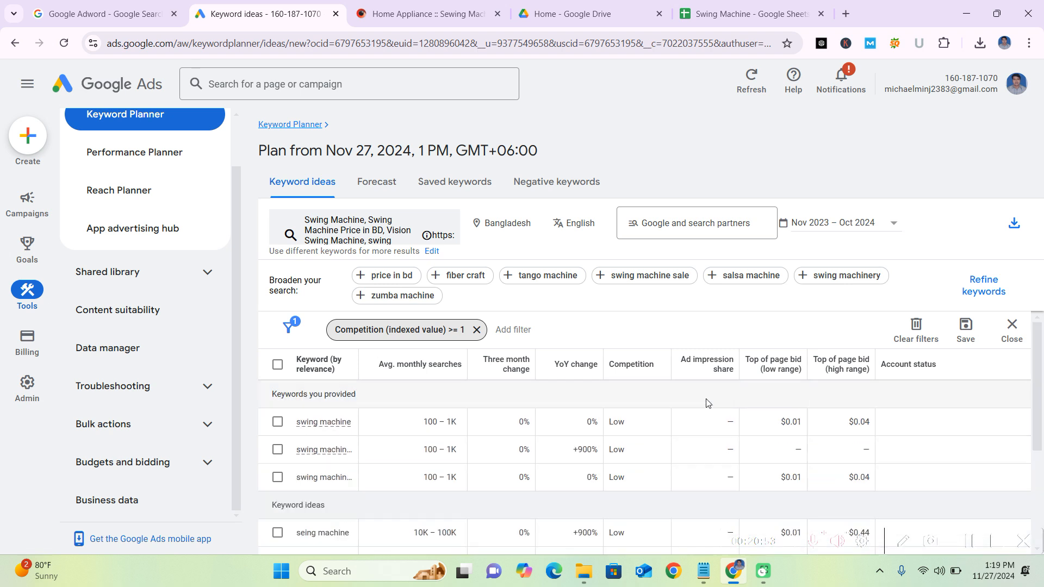
- Change the Competition (indexed value) filter's condition to <= and look through the filtered keywords
{"action": "left_click", "coordinate": [451, 331]}
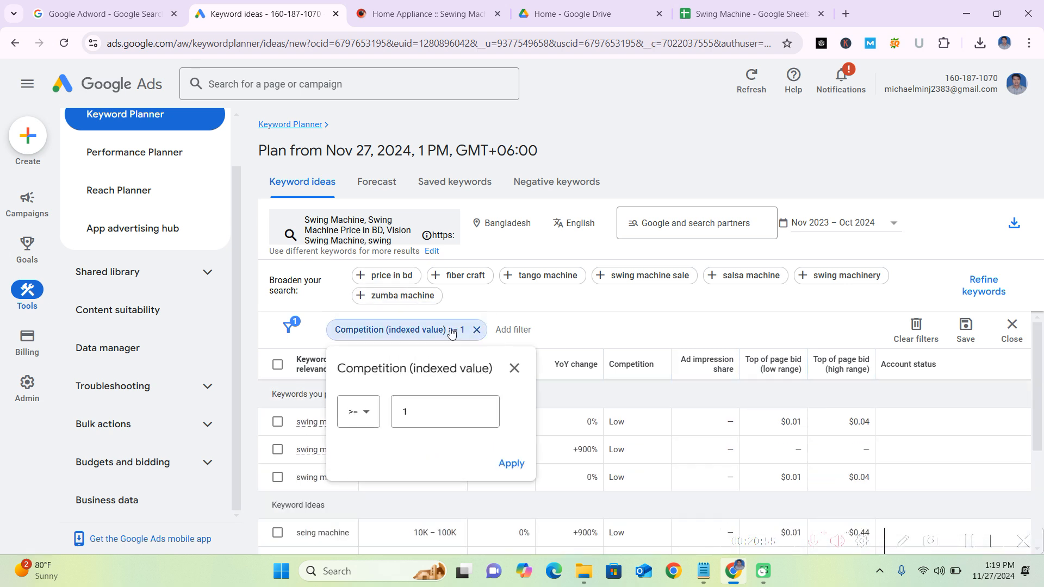
{"action": "left_click", "coordinate": [360, 419]}
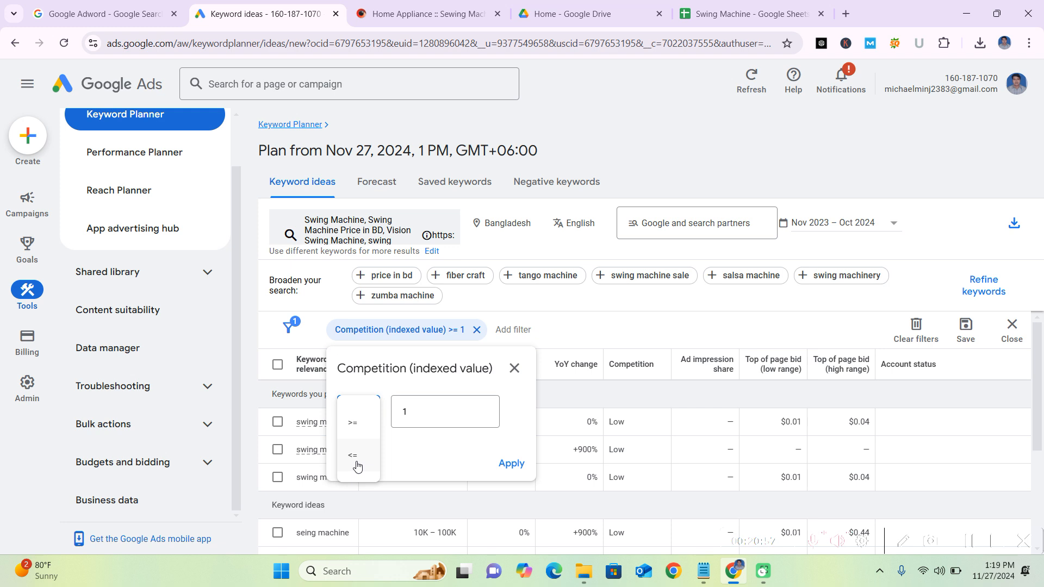
{"action": "left_click", "coordinate": [357, 456]}
{"action": "left_click", "coordinate": [514, 464]}
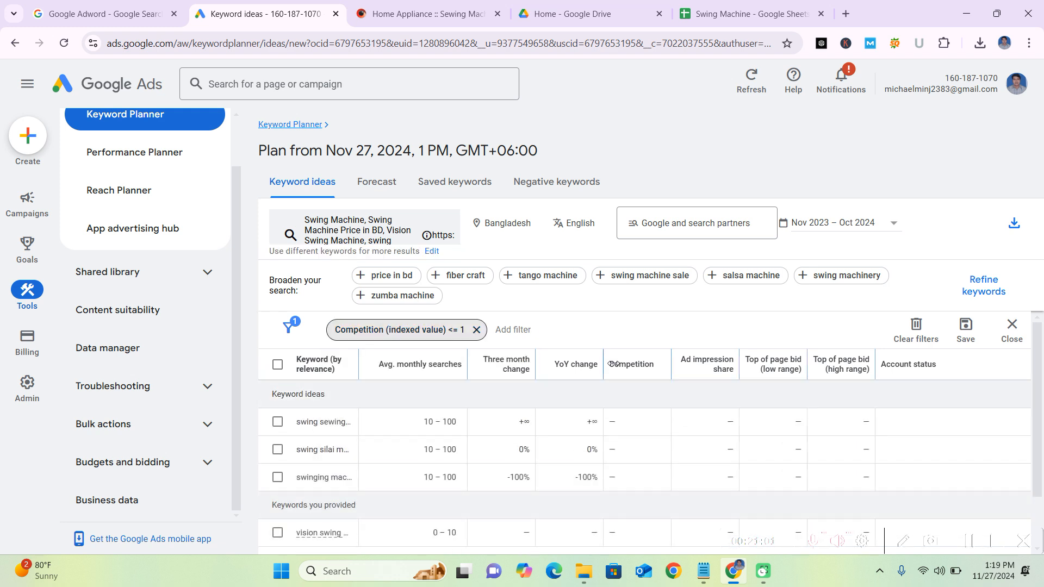
{"action": "scroll", "coordinate": [628, 438], "scroll_direction": "down", "scroll_amount": 2}
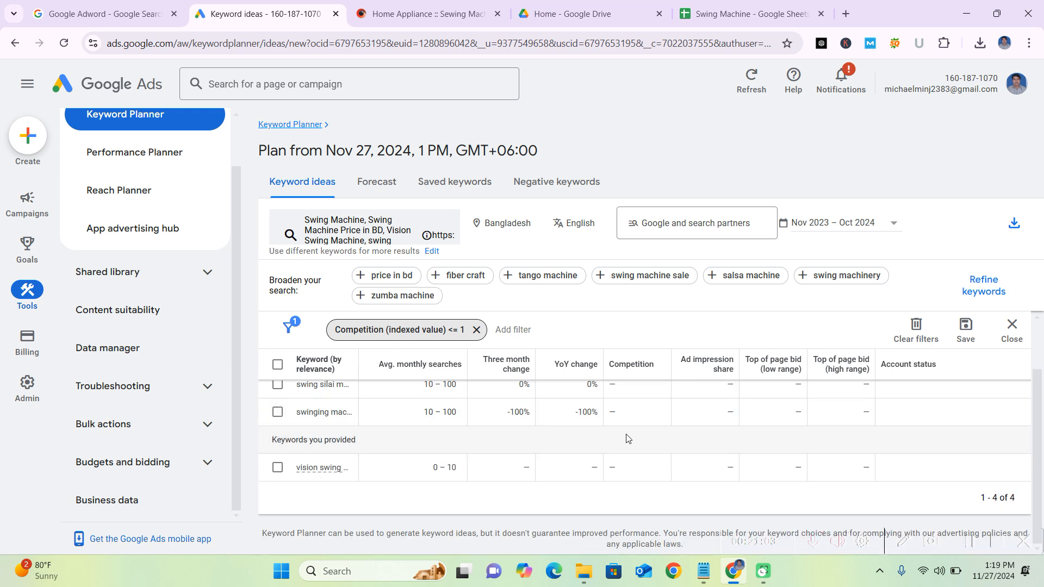
{"action": "scroll", "coordinate": [630, 438], "scroll_direction": "up", "scroll_amount": 2}
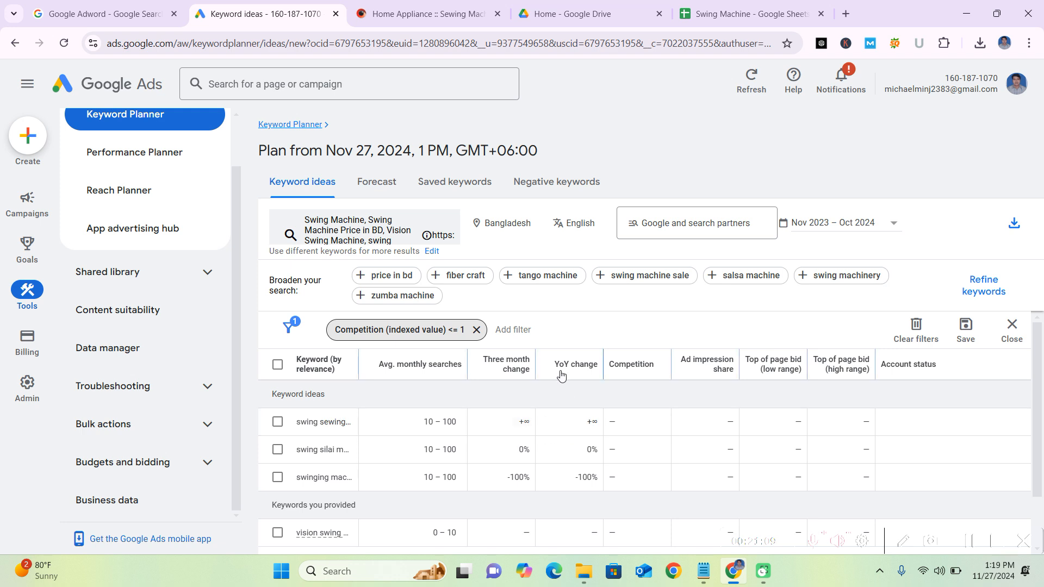
- Examine the average monthly searches of the filtered keywords, highlighting the provided vision swing keyword's range, and return to the Competition filter
{"action": "mouse_move", "coordinate": [506, 370]}
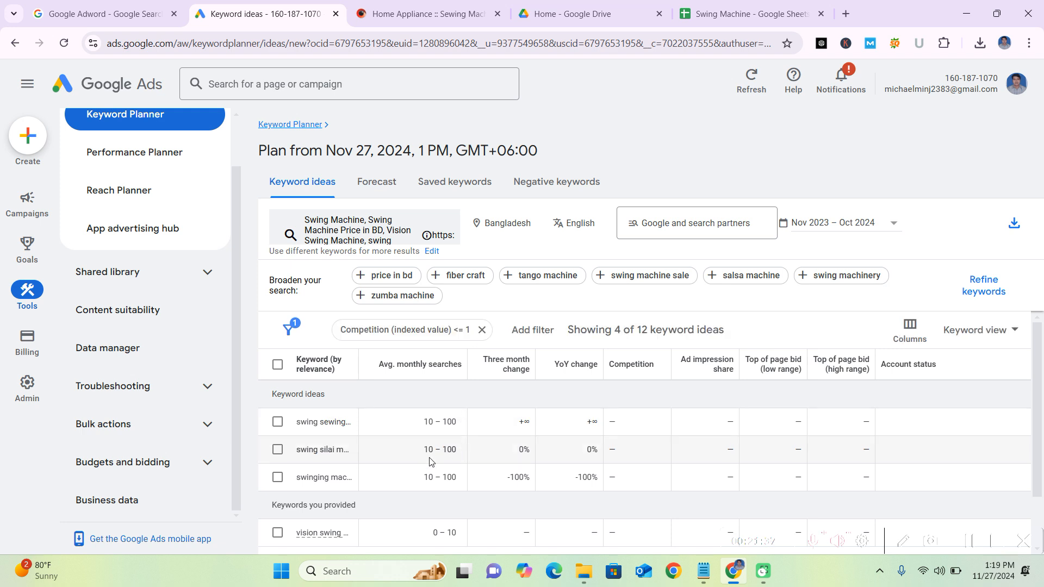
{"action": "scroll", "coordinate": [430, 459], "scroll_direction": "down", "scroll_amount": 2}
{"action": "left_click_drag", "start_coordinate": [433, 471], "coordinate": [469, 467]}
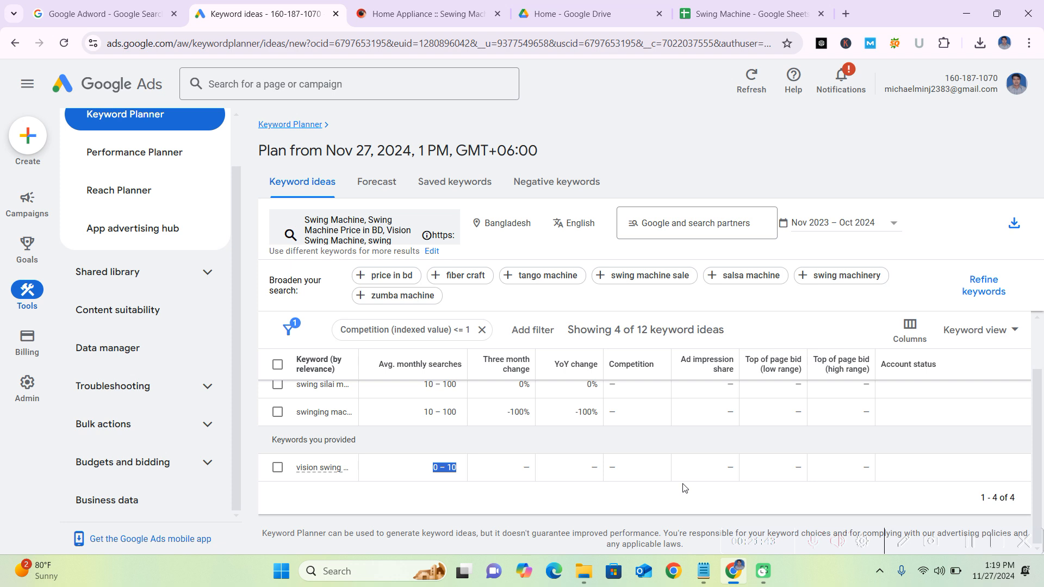
{"action": "scroll", "coordinate": [684, 488], "scroll_direction": "up", "scroll_amount": 2}
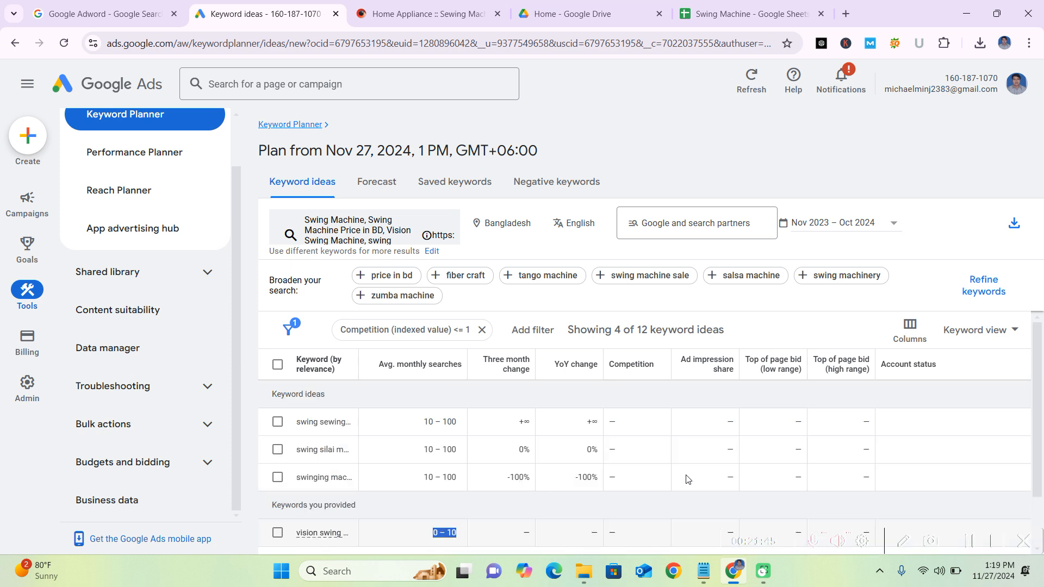
{"action": "scroll", "coordinate": [687, 478], "scroll_direction": "down", "scroll_amount": 2}
{"action": "scroll", "coordinate": [617, 517], "scroll_direction": "up", "scroll_amount": 2}
{"action": "left_click", "coordinate": [395, 326]}
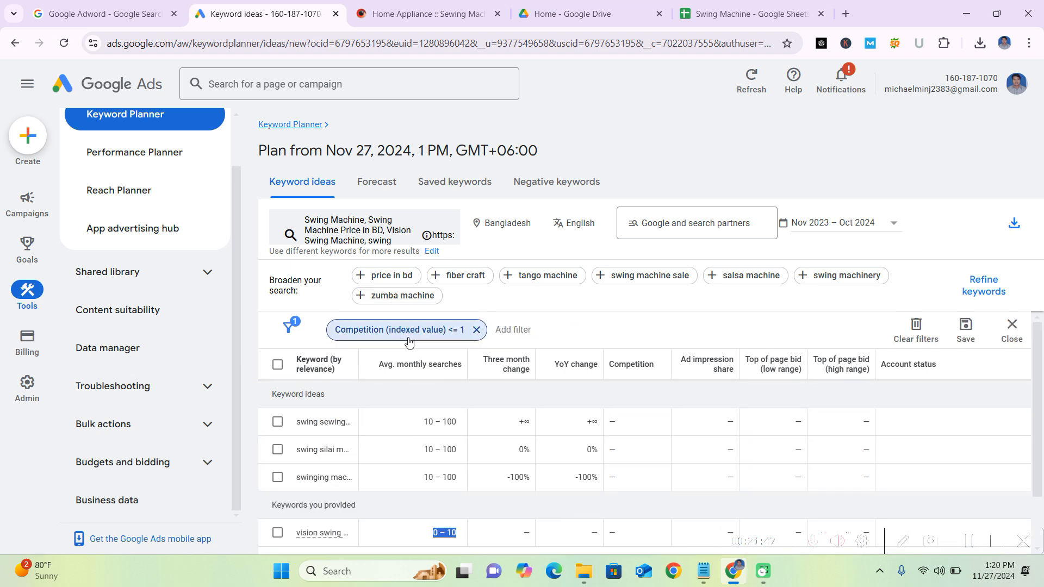
- Change the Competition (indexed value) filter's condition to >= with value 1 and look through the filtered keywords
{"action": "left_click", "coordinate": [359, 416]}
{"action": "left_click", "coordinate": [363, 430]}
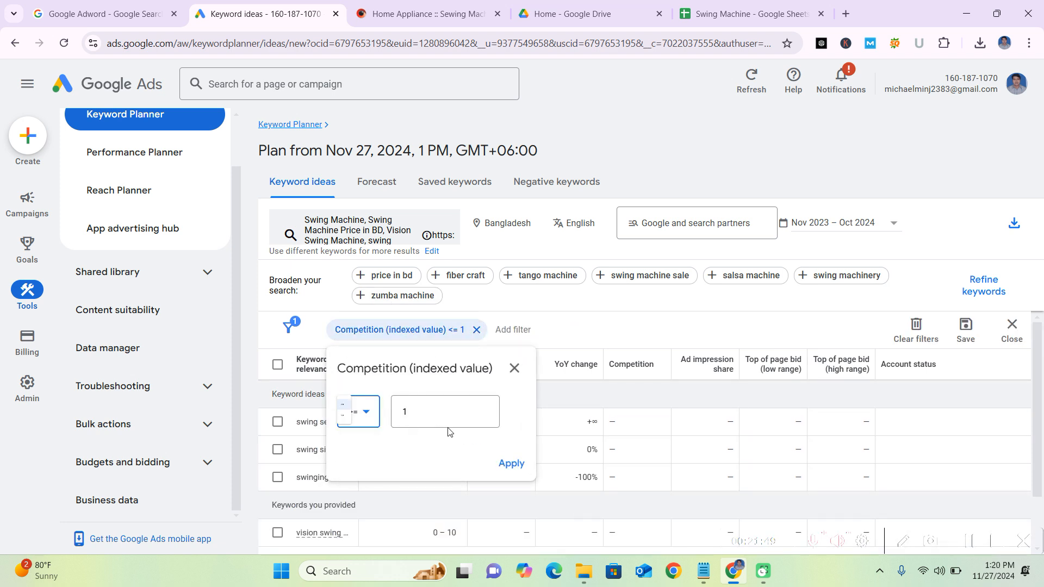
{"action": "left_click", "coordinate": [506, 462]}
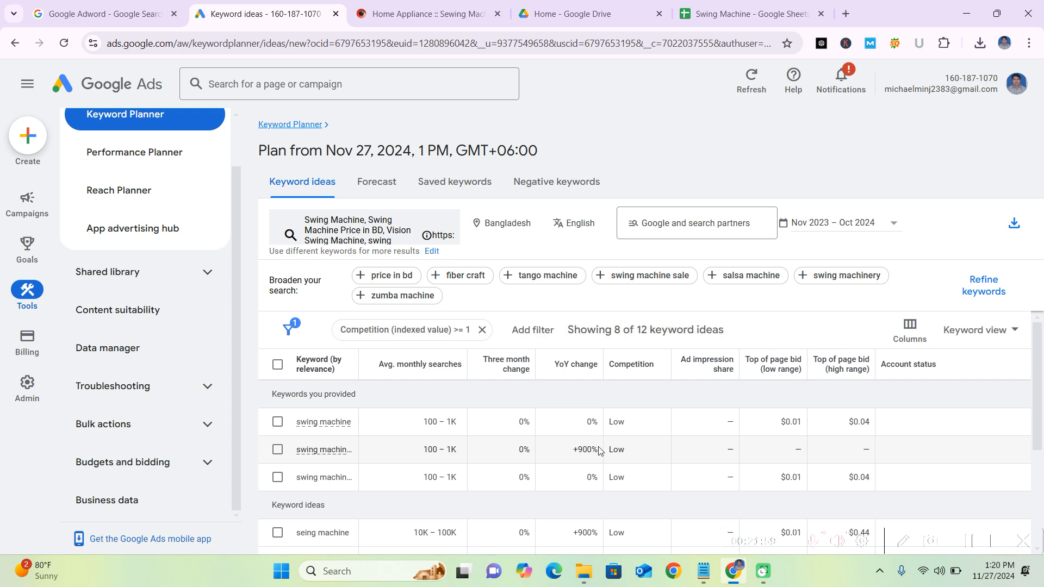
{"action": "scroll", "coordinate": [599, 451], "scroll_direction": "down", "scroll_amount": 1}
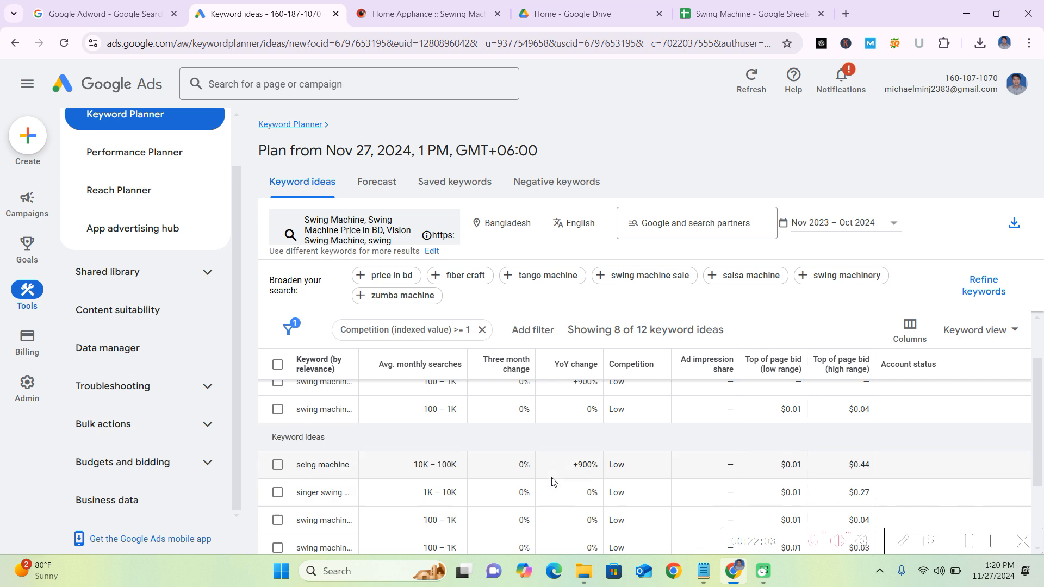
{"action": "scroll", "coordinate": [555, 483], "scroll_direction": "down", "scroll_amount": 2}
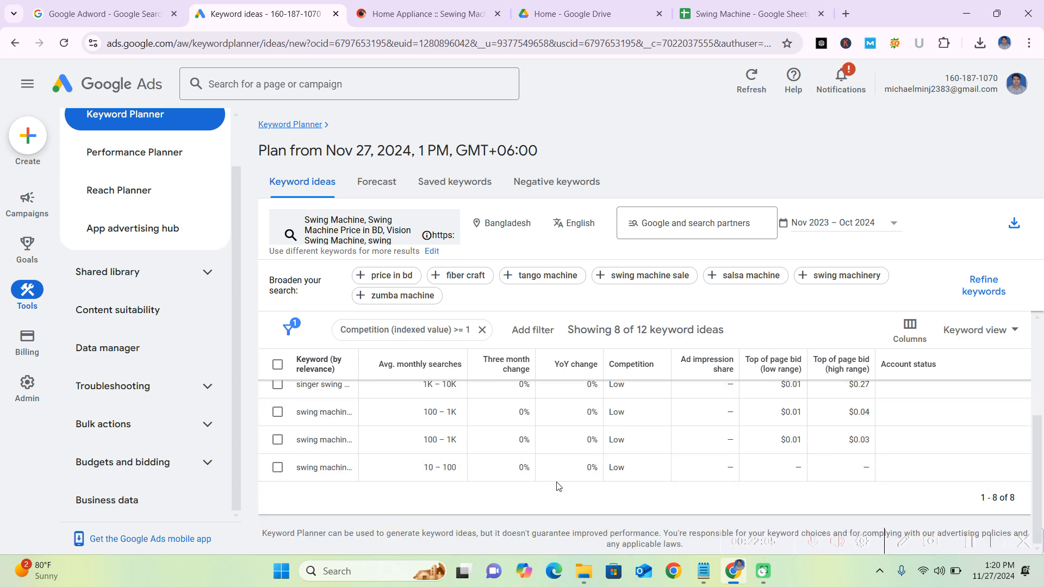
{"action": "scroll", "coordinate": [685, 501], "scroll_direction": "up", "scroll_amount": 4}
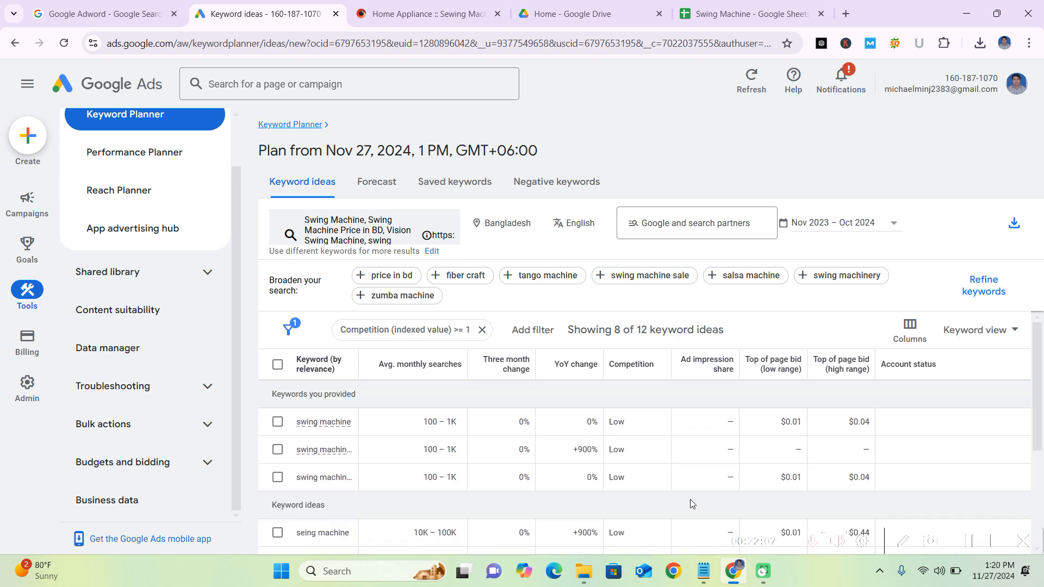
- Check the Competition (indexed value) filter's settings and clear all filters from the keyword ideas
{"action": "left_click", "coordinate": [405, 330]}
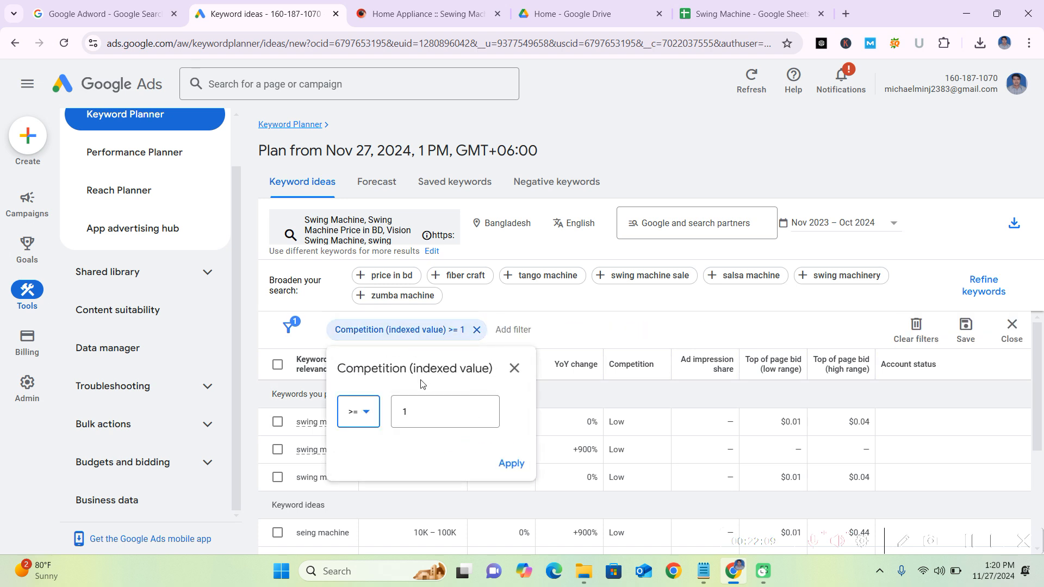
{"action": "left_click", "coordinate": [515, 368]}
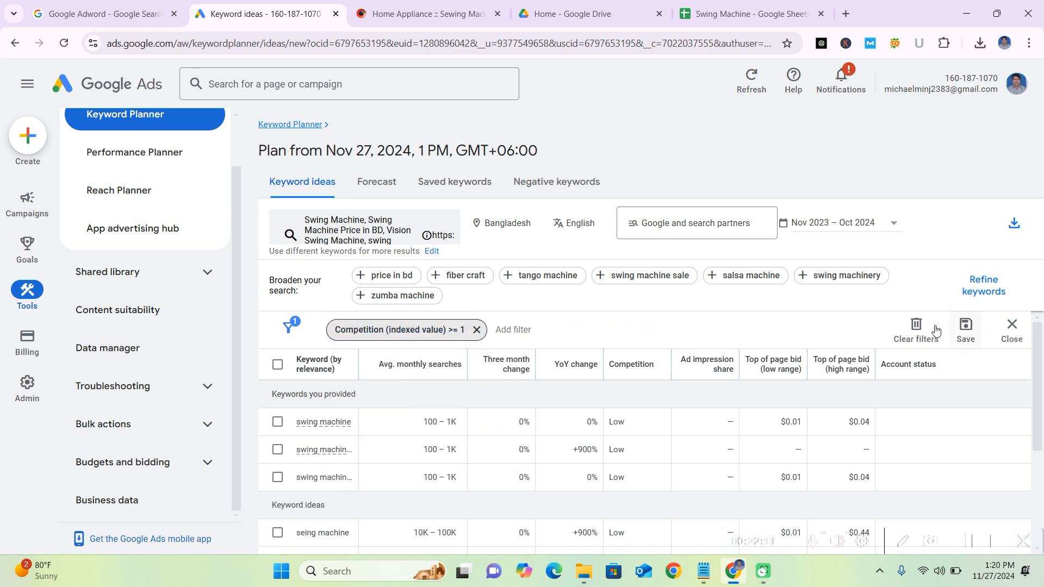
{"action": "left_click", "coordinate": [935, 330]}
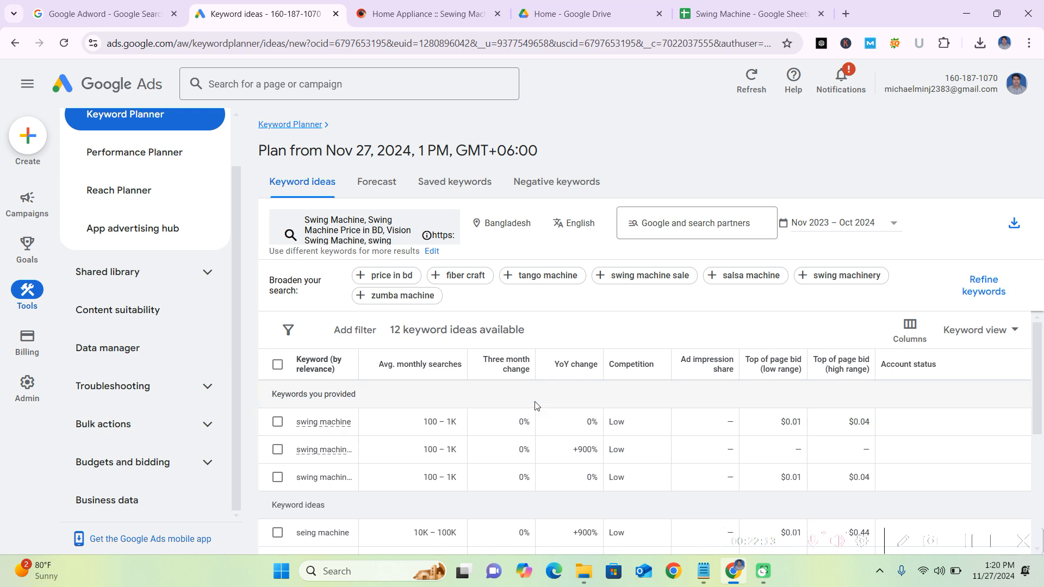
- Review the available keyword filters and examine the low-range and high-range top of page bids in the keyword table
{"action": "left_click", "coordinate": [348, 333]}
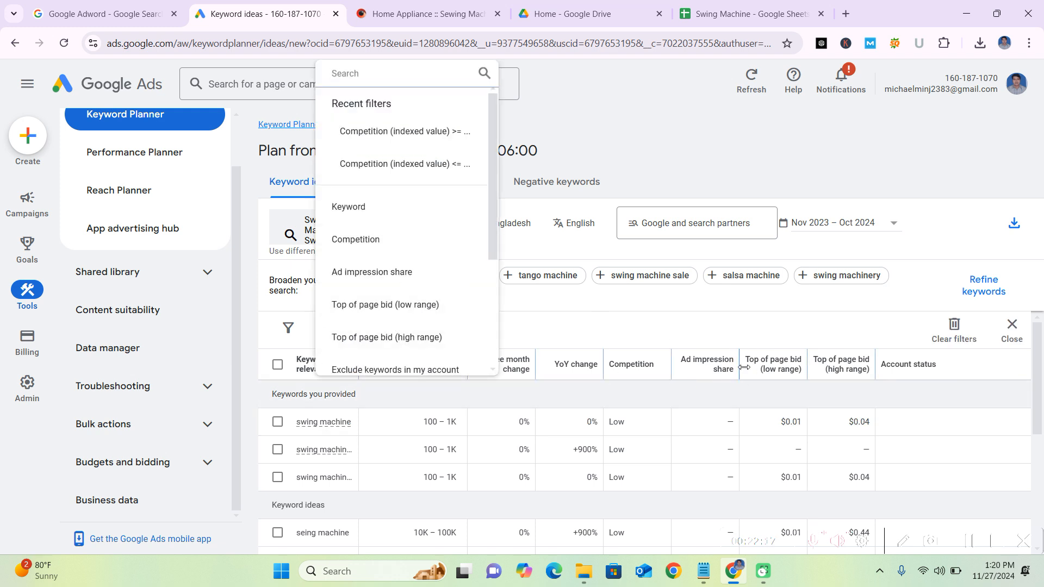
{"action": "mouse_move", "coordinate": [781, 372]}
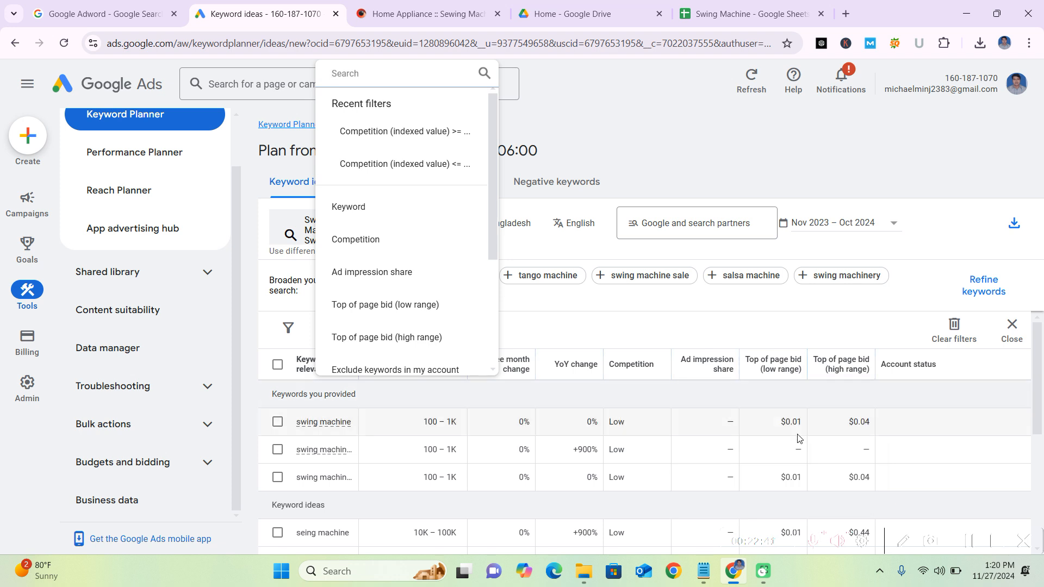
{"action": "left_click", "coordinate": [805, 482]}
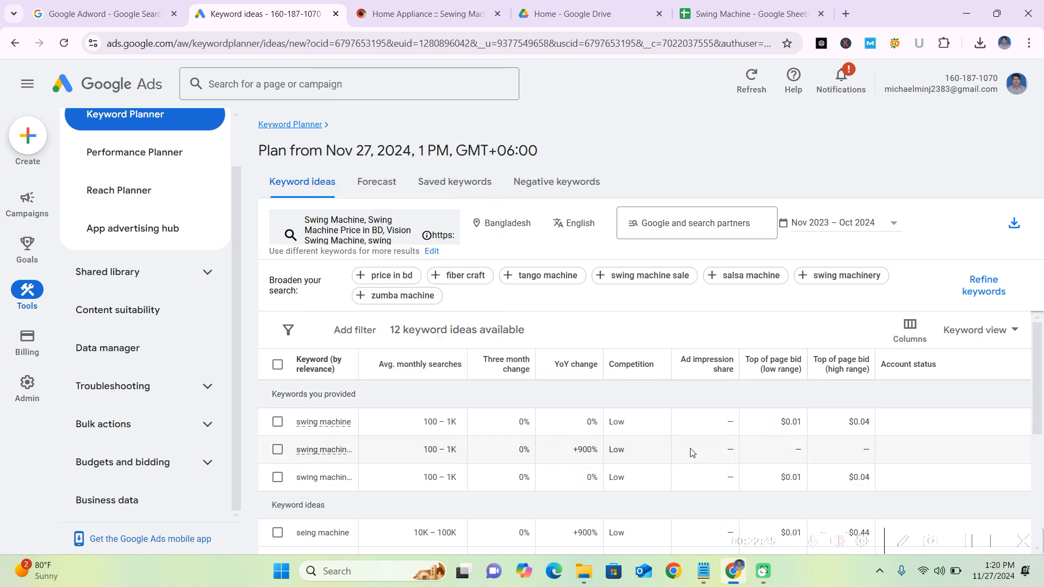
{"action": "left_click", "coordinate": [355, 330]}
{"action": "scroll", "coordinate": [392, 343], "scroll_direction": "down", "scroll_amount": 1}
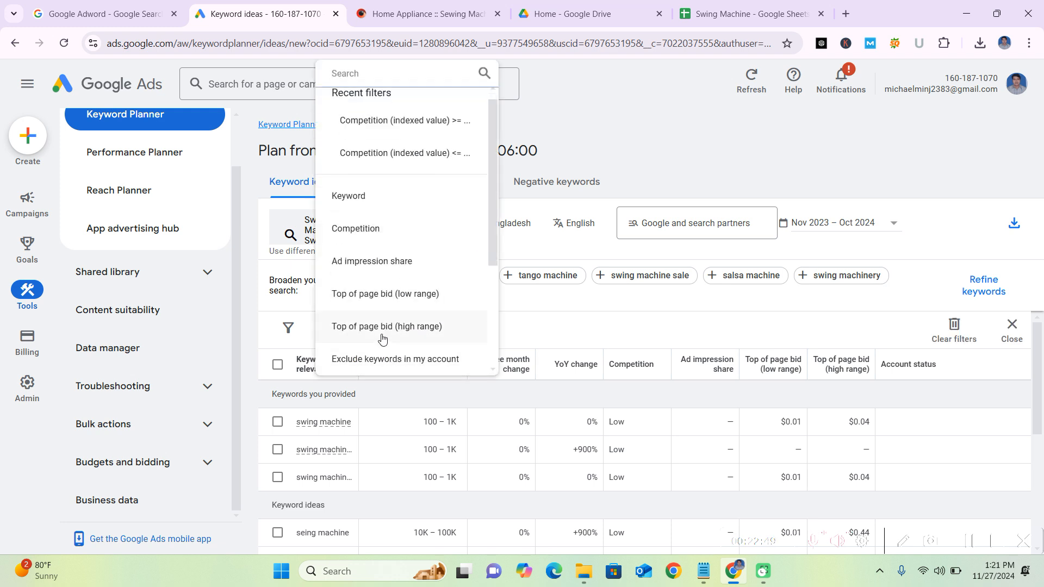
{"action": "left_click", "coordinate": [868, 416]}
{"action": "scroll", "coordinate": [827, 430], "scroll_direction": "down", "scroll_amount": 3}
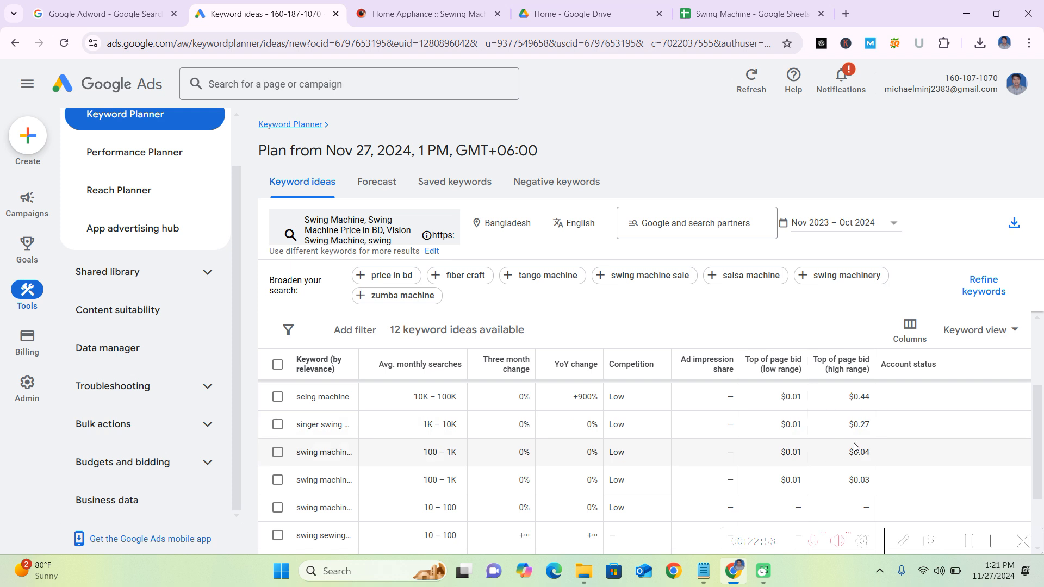
- Remove the Account status, Ad impression share and YoY change columns from the keyword ideas table
{"action": "left_click", "coordinate": [910, 329]}
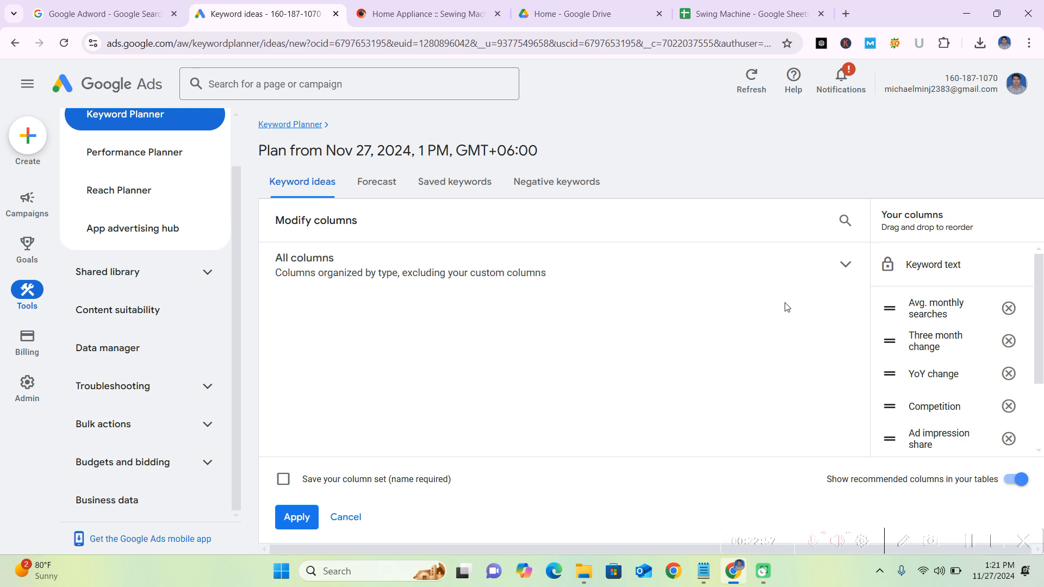
{"action": "scroll", "coordinate": [936, 350], "scroll_direction": "down", "scroll_amount": 3}
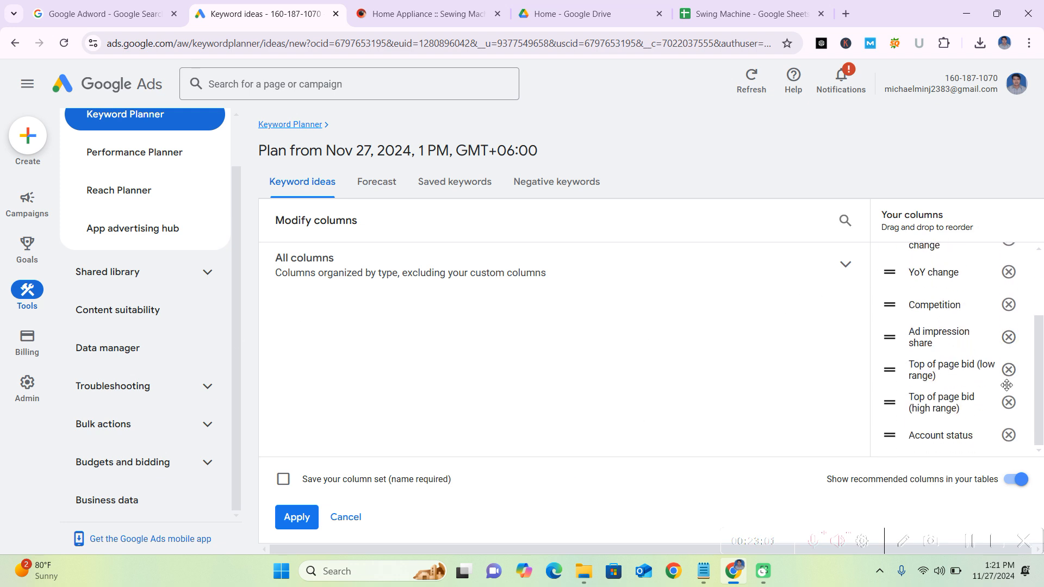
{"action": "left_click", "coordinate": [1009, 436]}
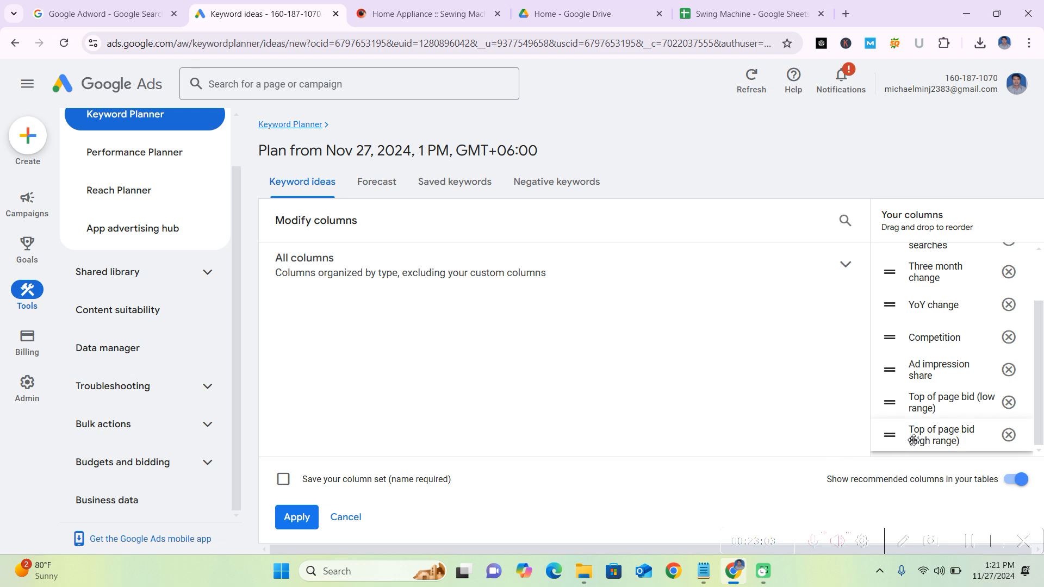
{"action": "left_click", "coordinate": [1009, 372]}
{"action": "left_click", "coordinate": [1007, 339]}
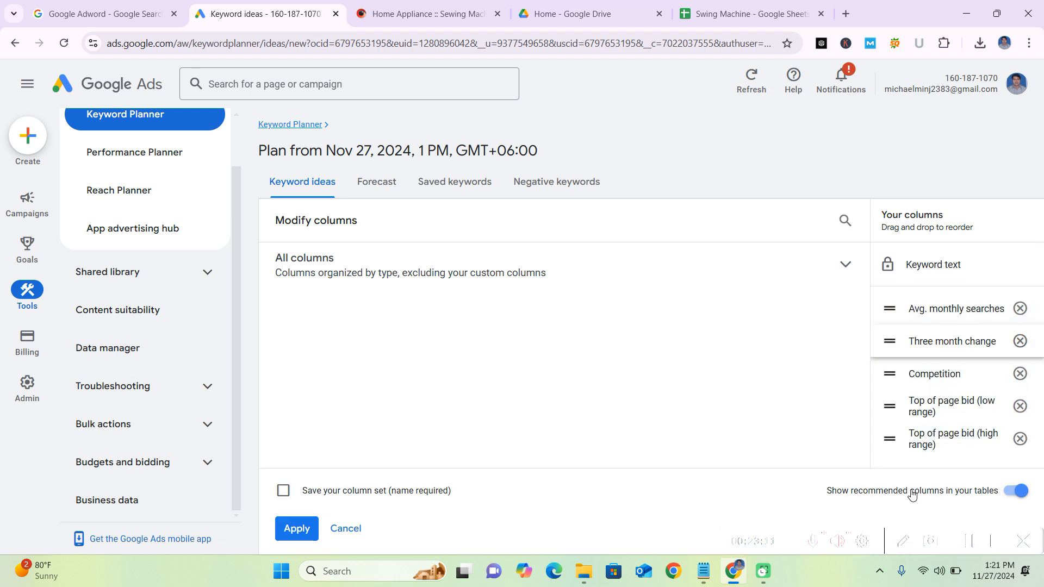
{"action": "left_click", "coordinate": [297, 528]}
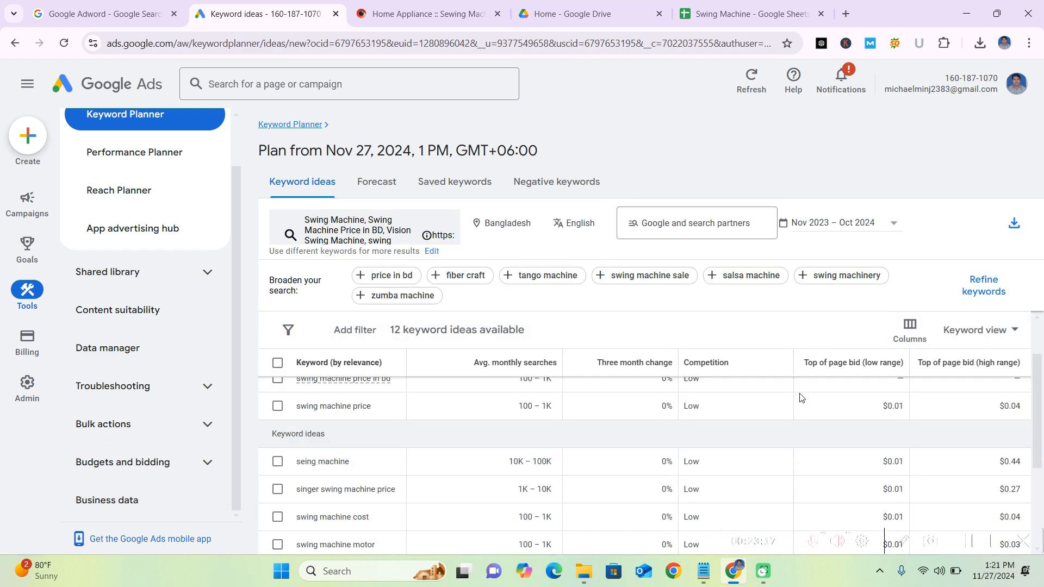
- Switch the keyword ideas to Grouped view and return to Keyword view
{"action": "left_click", "coordinate": [1010, 333]}
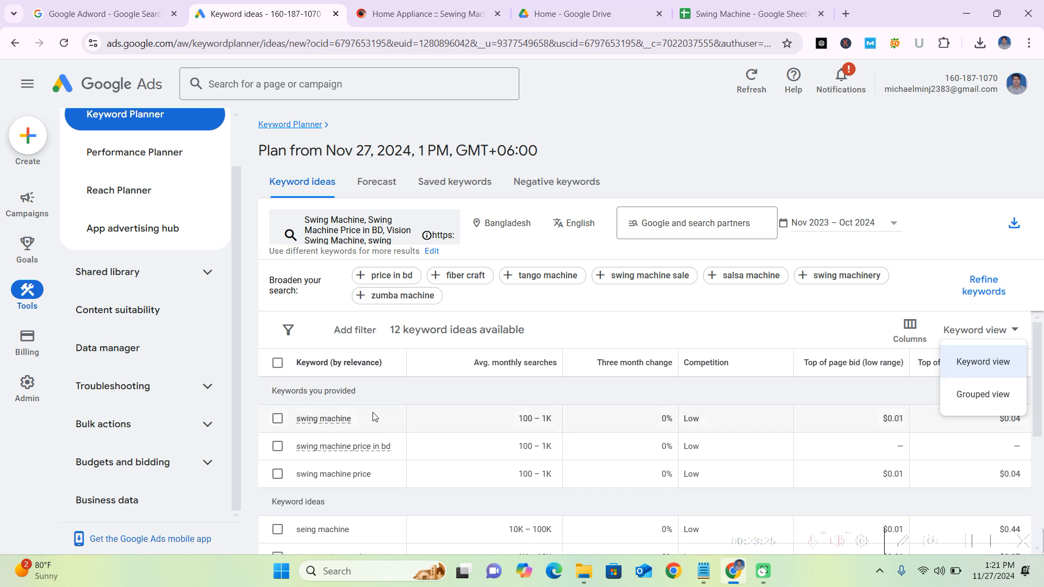
{"action": "left_click", "coordinate": [967, 403]}
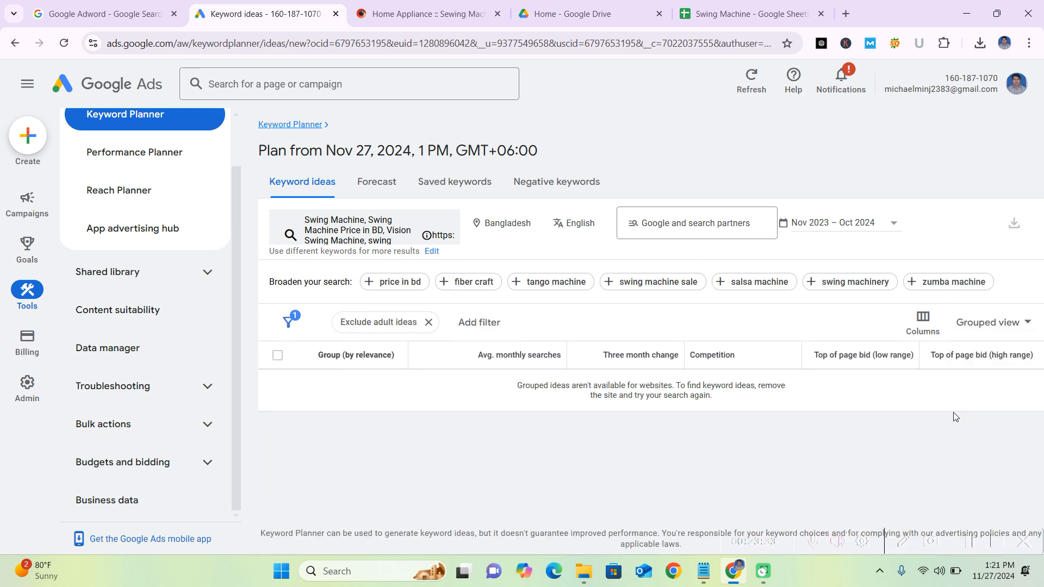
{"action": "left_click", "coordinate": [1011, 326]}
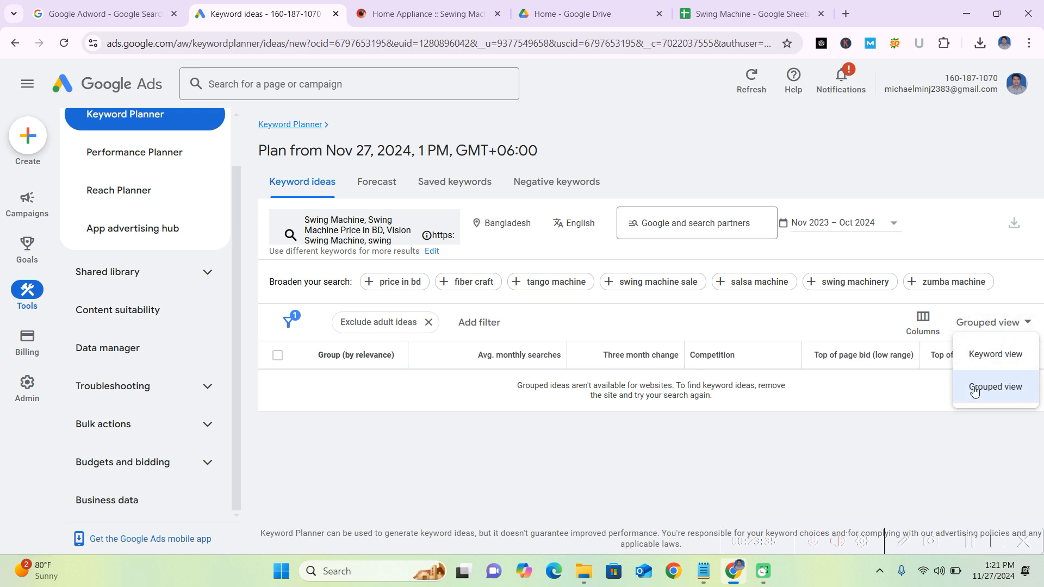
{"action": "left_click", "coordinate": [988, 355]}
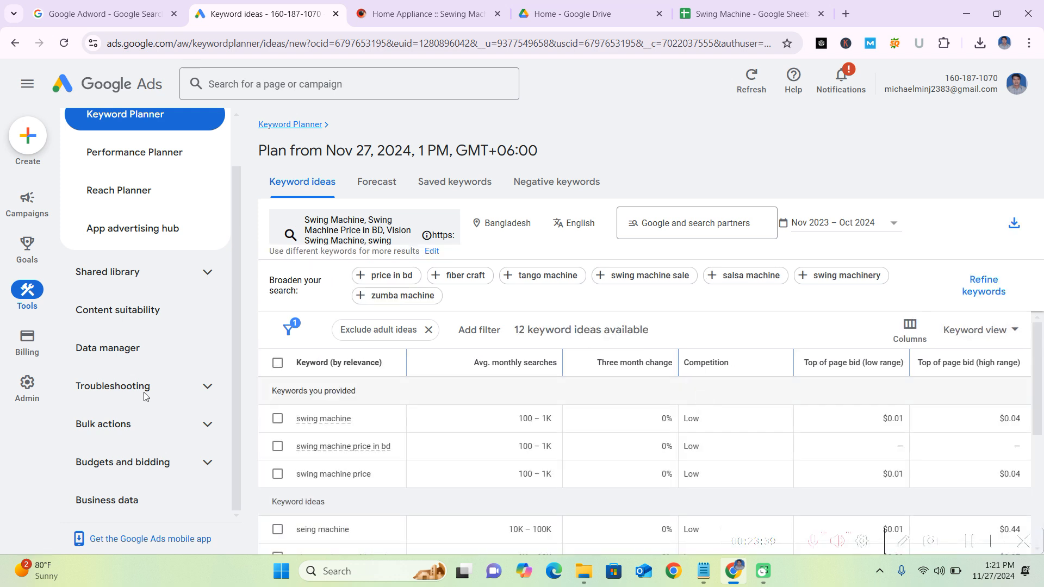
- Select the three swing machine keywords provided and the ideas seing machine, singer swing machine price, swing machine cost and swing machine motor
{"action": "left_click", "coordinate": [278, 418]}
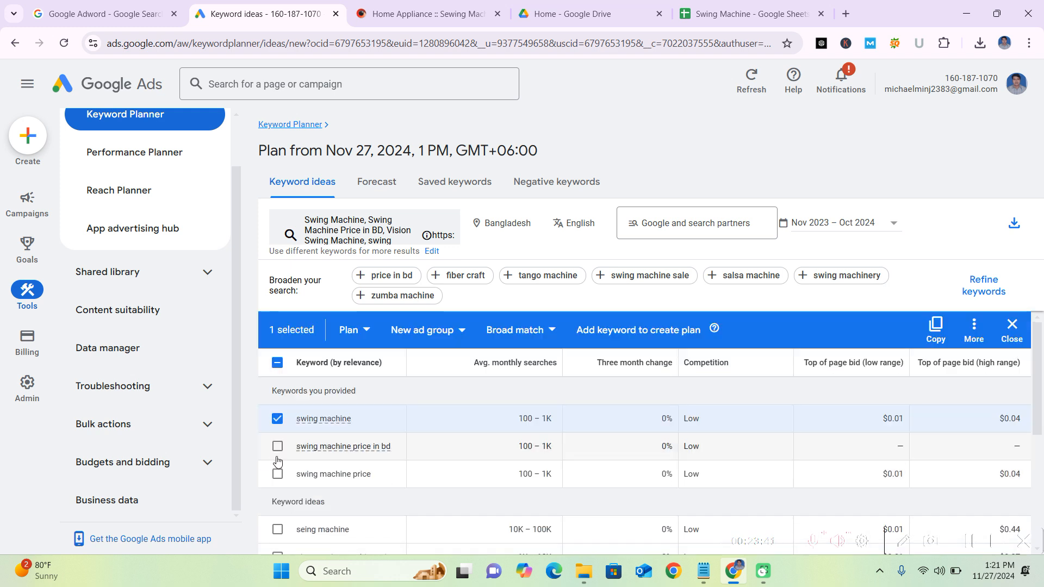
{"action": "left_click", "coordinate": [277, 445]}
{"action": "left_click", "coordinate": [277, 473]}
{"action": "scroll", "coordinate": [281, 484], "scroll_direction": "down", "scroll_amount": 1}
{"action": "left_click", "coordinate": [277, 462]}
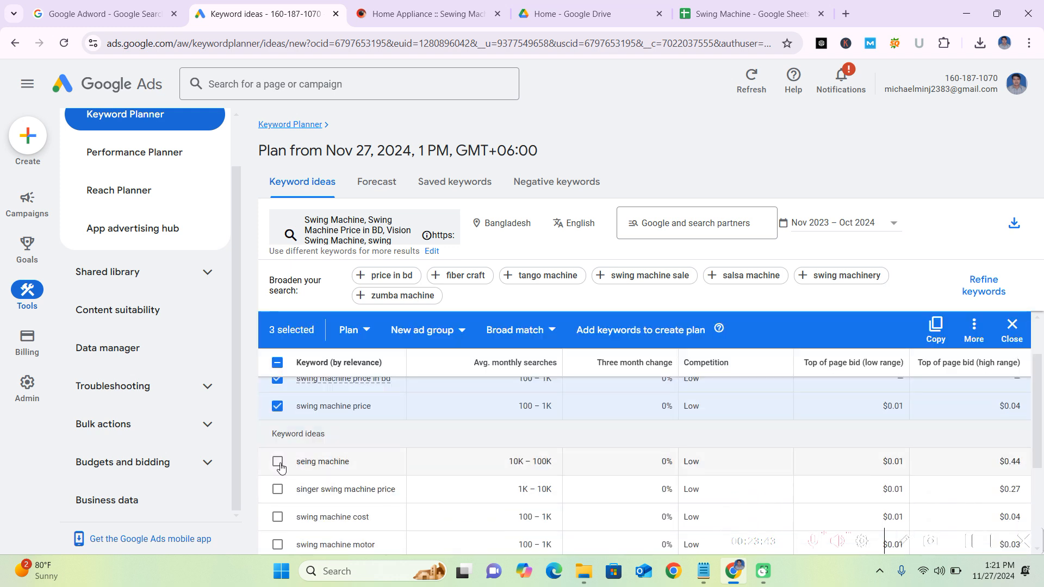
{"action": "left_click", "coordinate": [278, 490]}
{"action": "left_click", "coordinate": [277, 517]}
{"action": "left_click", "coordinate": [277, 545]}
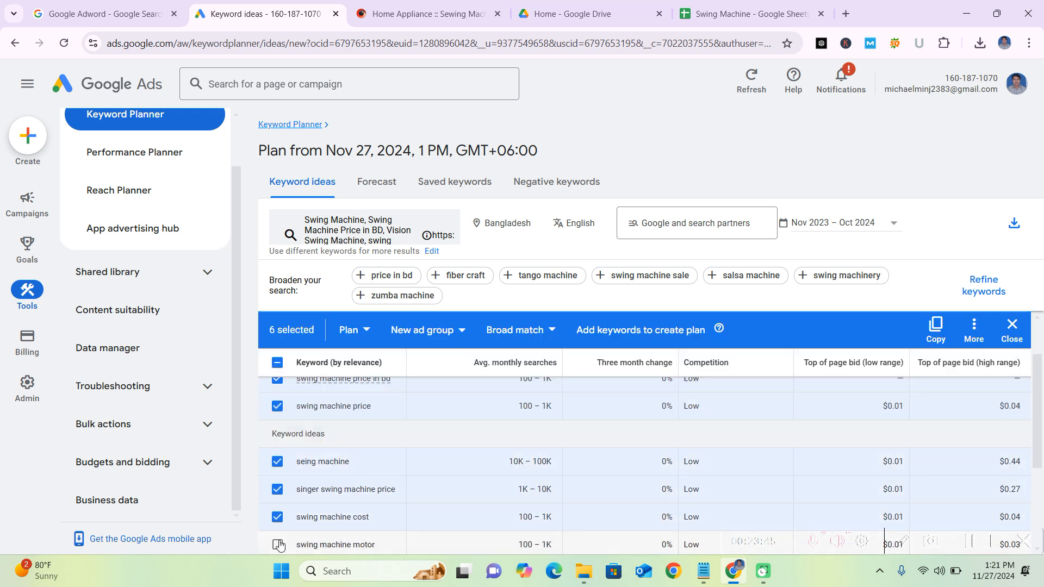
{"action": "scroll", "coordinate": [337, 489], "scroll_direction": "up", "scroll_amount": 3}
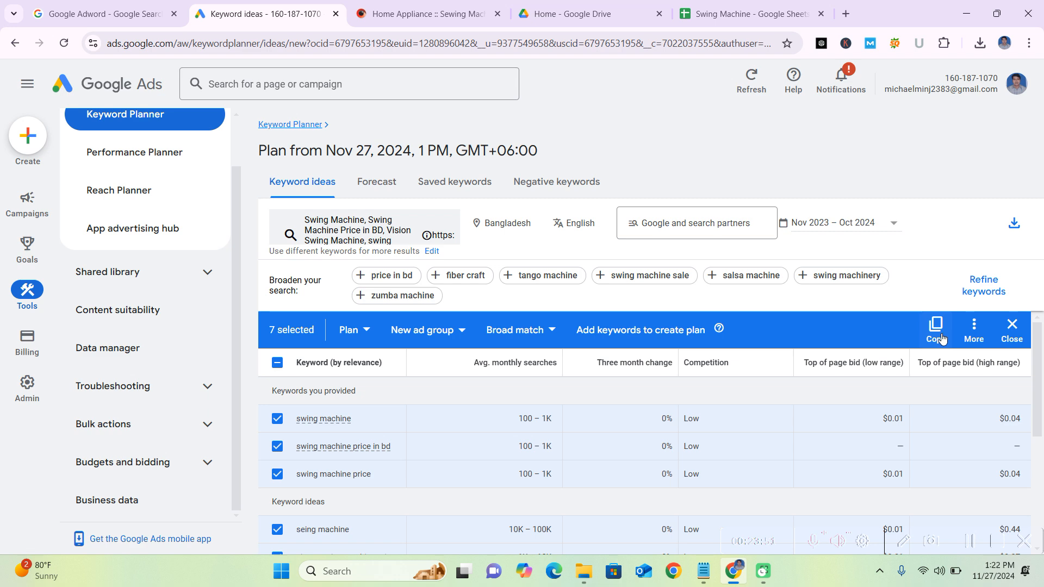
- Set the match type of the selected keywords to Phrase match and copy them
{"action": "left_click", "coordinate": [539, 336]}
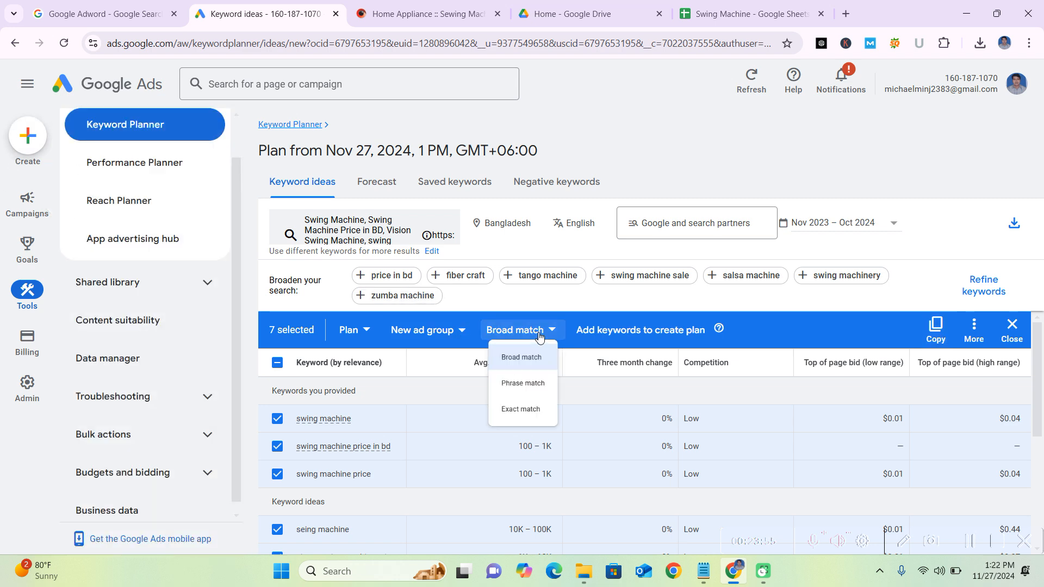
{"action": "left_click", "coordinate": [524, 395]}
{"action": "mouse_move", "coordinate": [337, 448]}
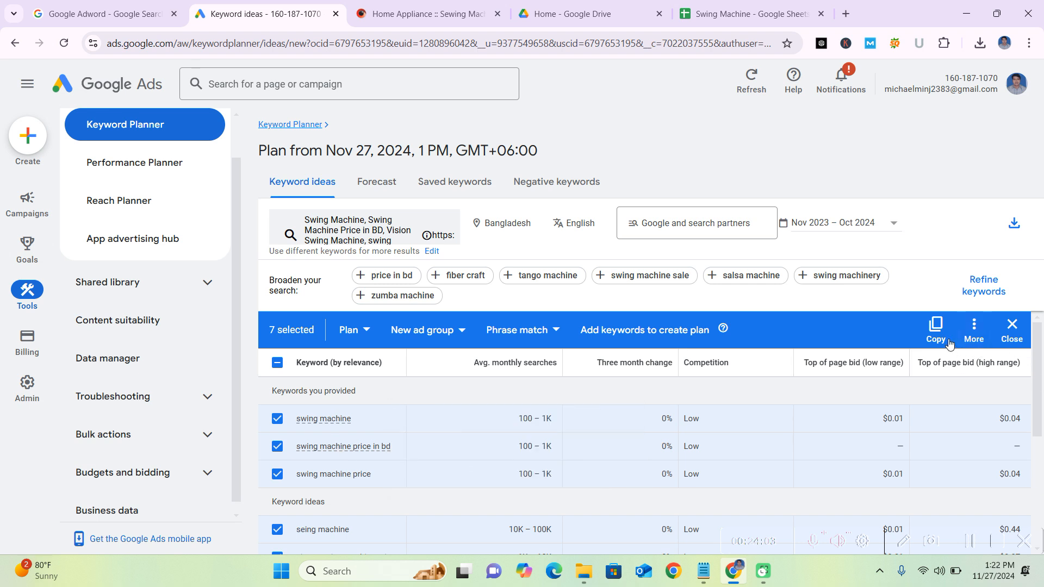
{"action": "left_click", "coordinate": [935, 329]}
- View where the selected keywords can be added, plan or existing campaign, and copy the keywords again
{"action": "left_click", "coordinate": [368, 334]}
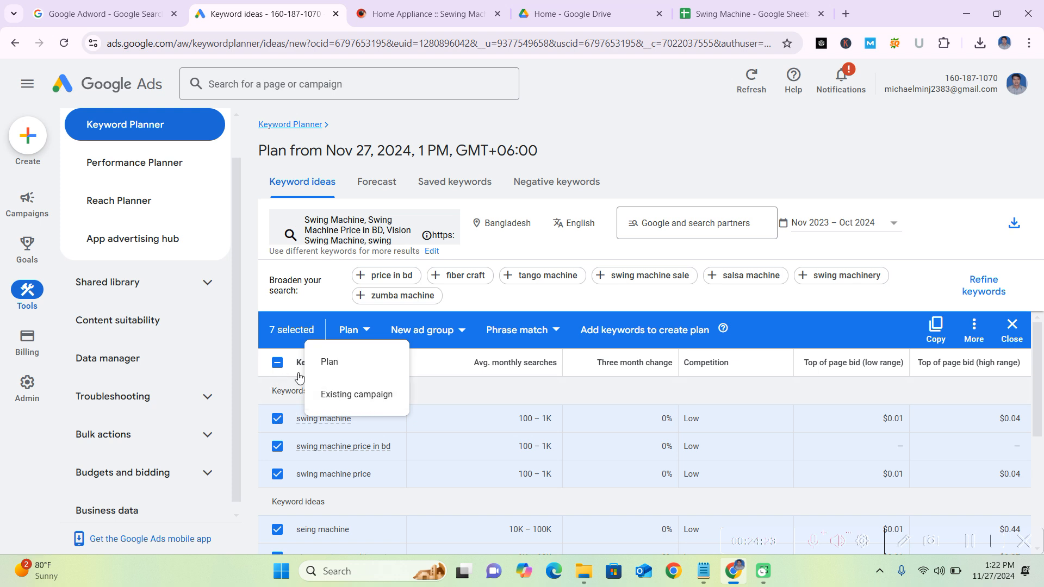
{"action": "left_click", "coordinate": [580, 389]}
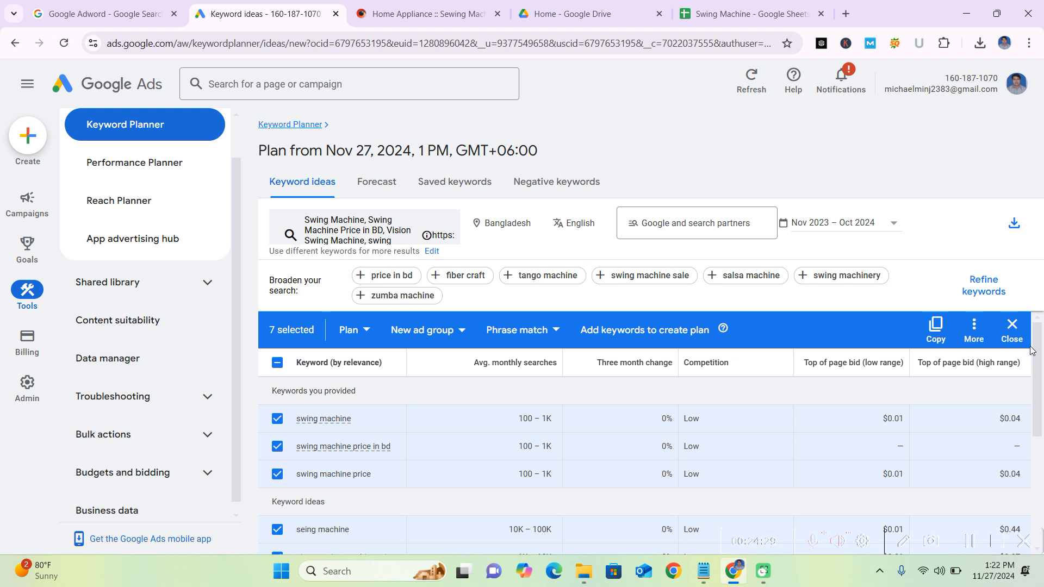
{"action": "left_click", "coordinate": [951, 325]}
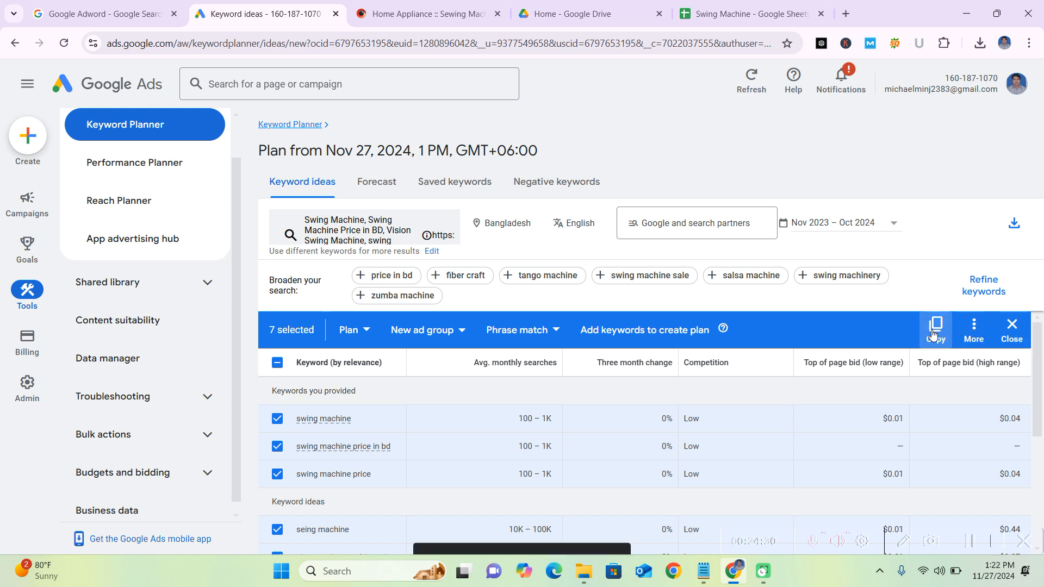
- Review the match type choices and the options for adding the selected keywords as negative keywords
{"action": "left_click", "coordinate": [547, 330]}
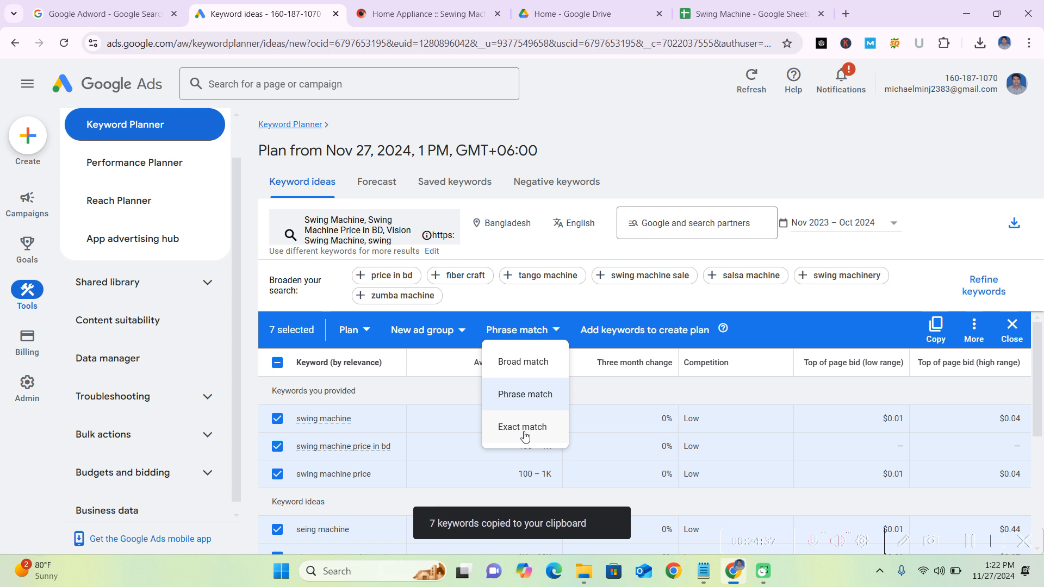
{"action": "left_click", "coordinate": [974, 329]}
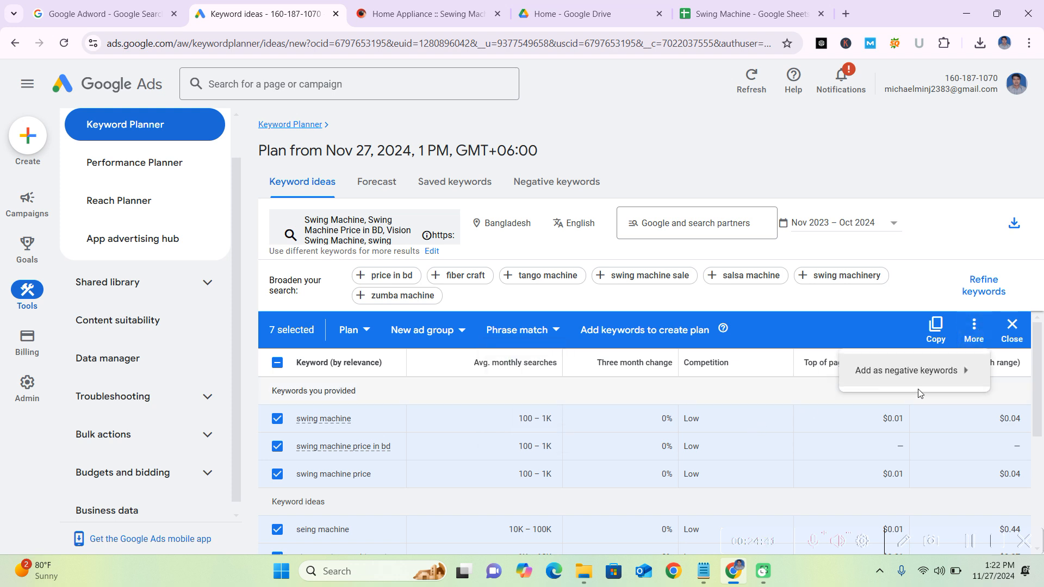
{"action": "mouse_move", "coordinate": [888, 378]}
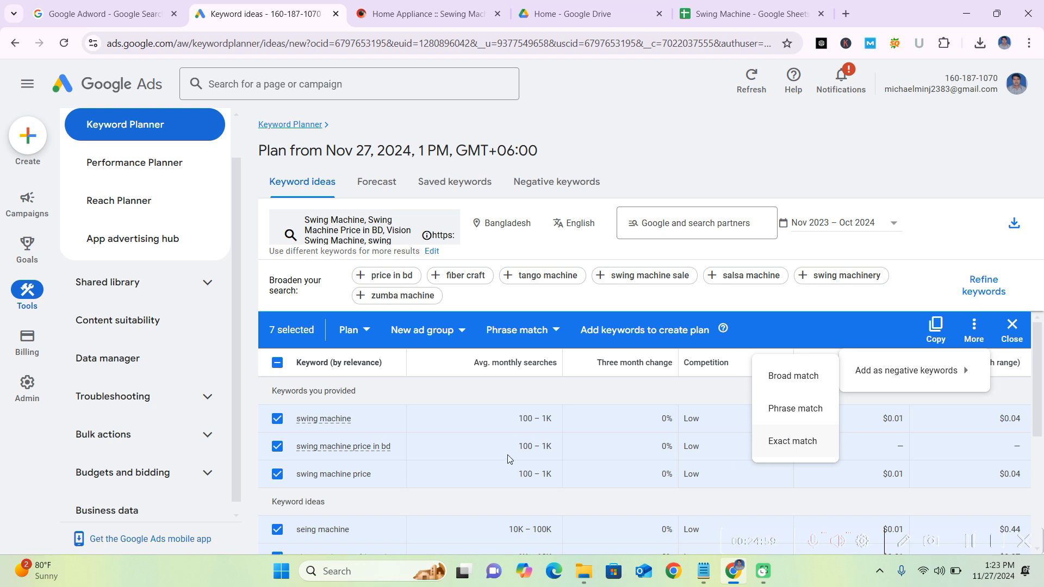
{"action": "scroll", "coordinate": [471, 412], "scroll_direction": "down", "scroll_amount": 1}
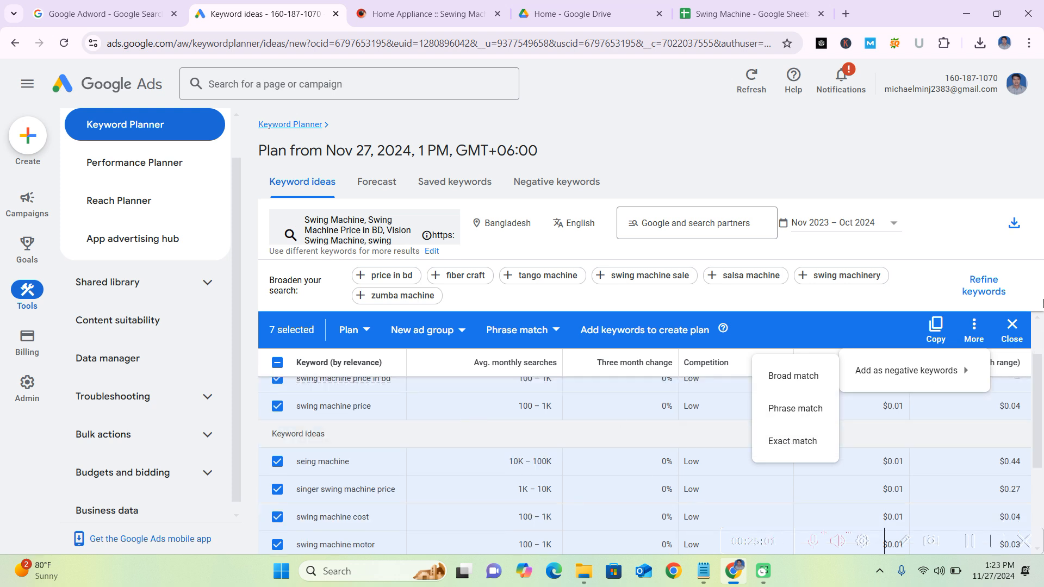
- Copy the selected keywords again and review the Brand or Non-Brand options for refining keywords
{"action": "left_click", "coordinate": [927, 332]}
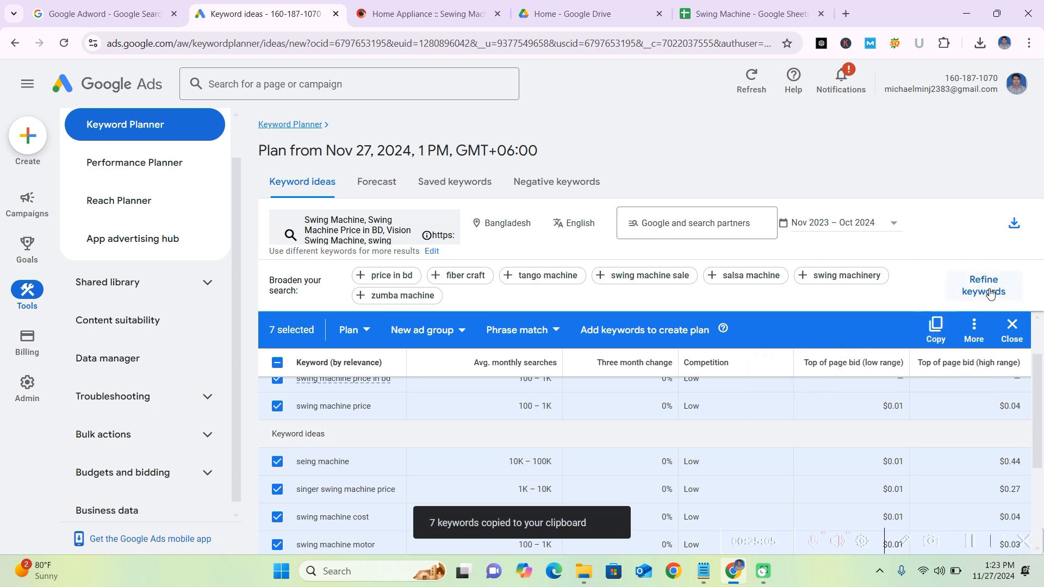
{"action": "scroll", "coordinate": [597, 493], "scroll_direction": "up", "scroll_amount": 1}
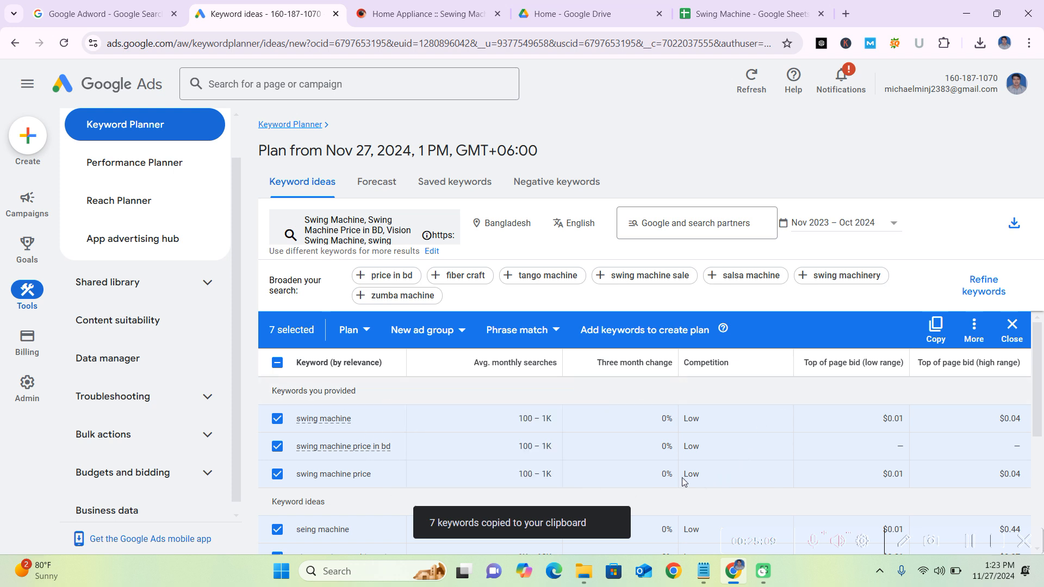
{"action": "scroll", "coordinate": [424, 460], "scroll_direction": "down", "scroll_amount": 3}
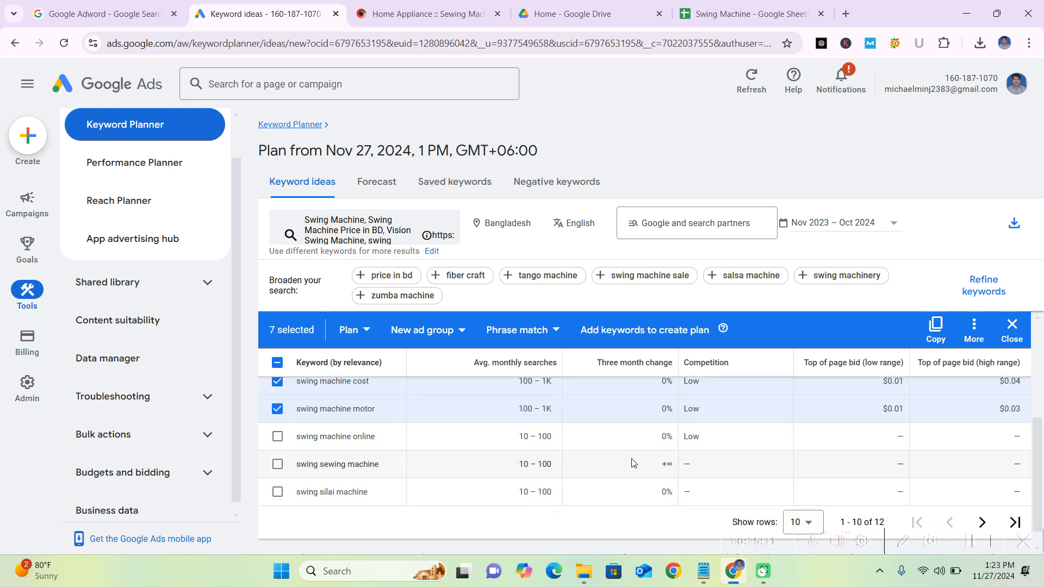
{"action": "left_click", "coordinate": [1004, 293]}
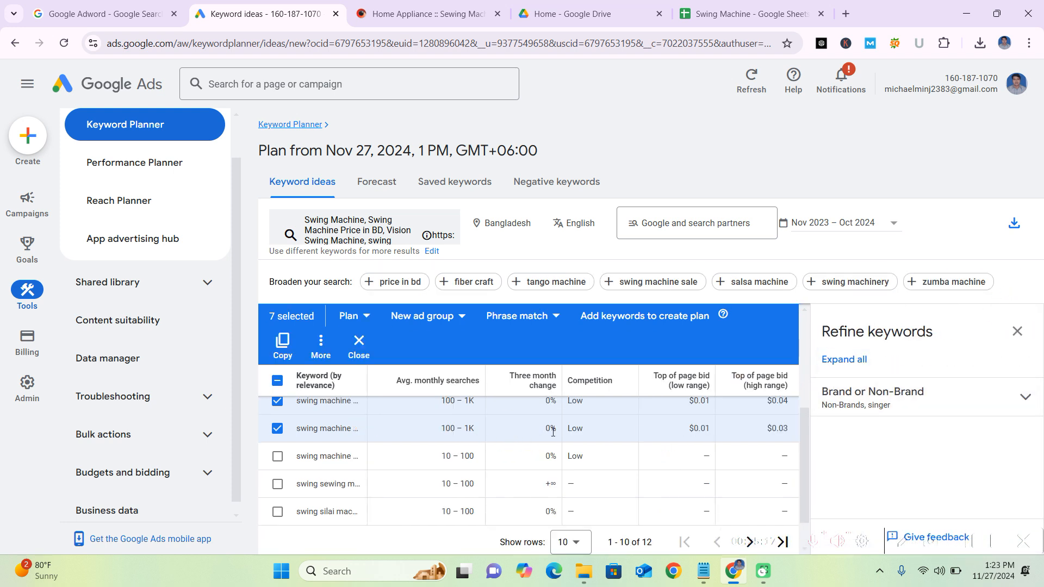
{"action": "left_click", "coordinate": [1025, 396]}
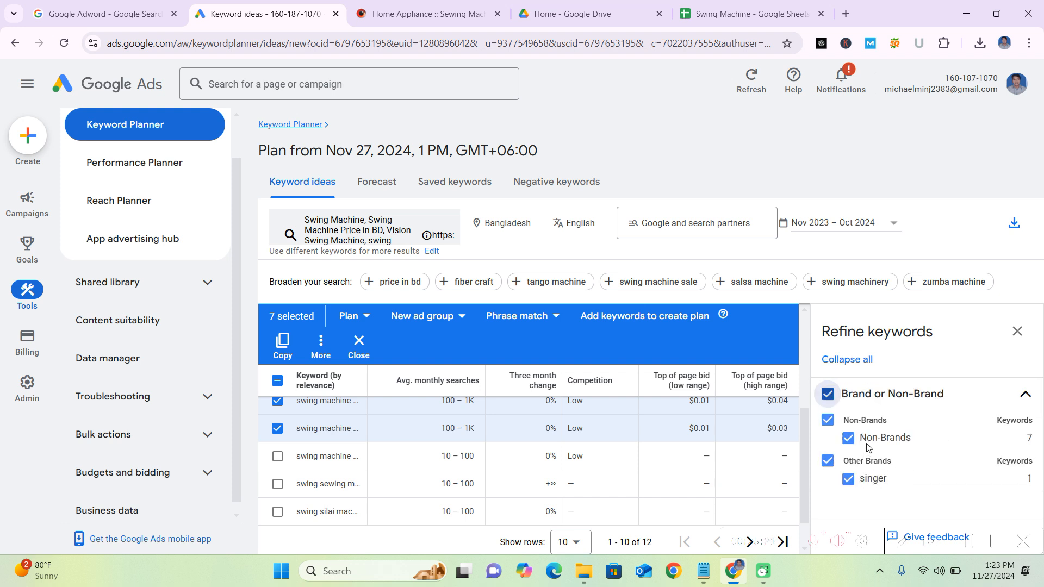
{"action": "left_click", "coordinate": [1025, 396]}
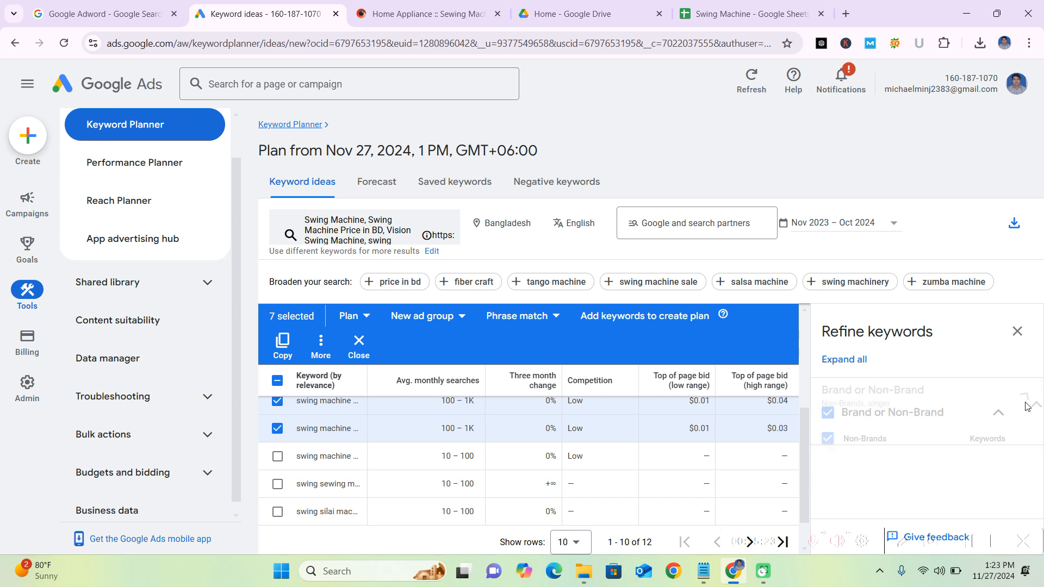
{"action": "left_click", "coordinate": [1017, 331]}
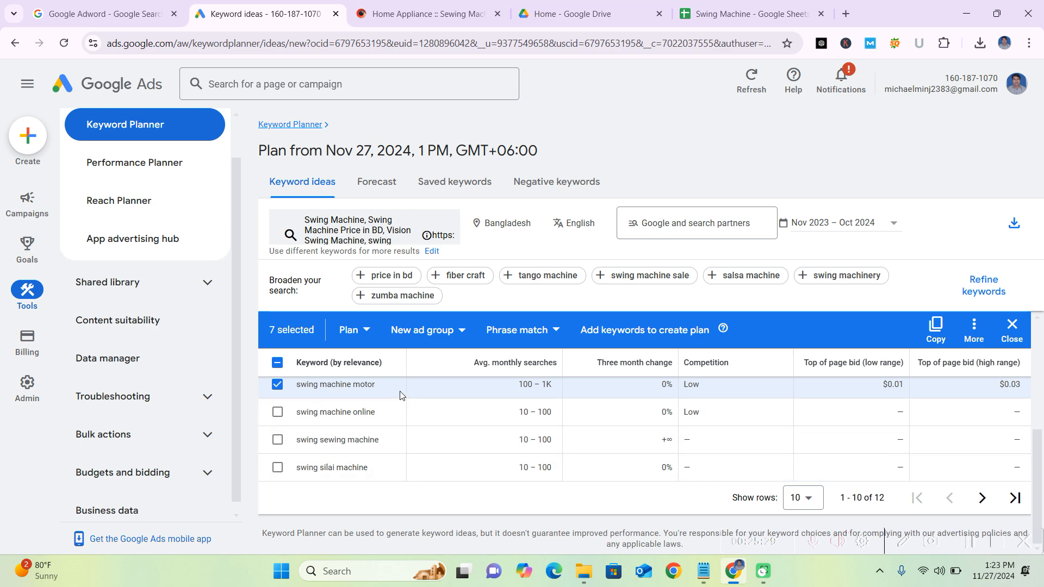
- Clear the current selection and select the ideas swing silai machine, swing machine online, swing machine motor and swing machine cost
{"action": "scroll", "coordinate": [400, 396], "scroll_direction": "up", "scroll_amount": 5}
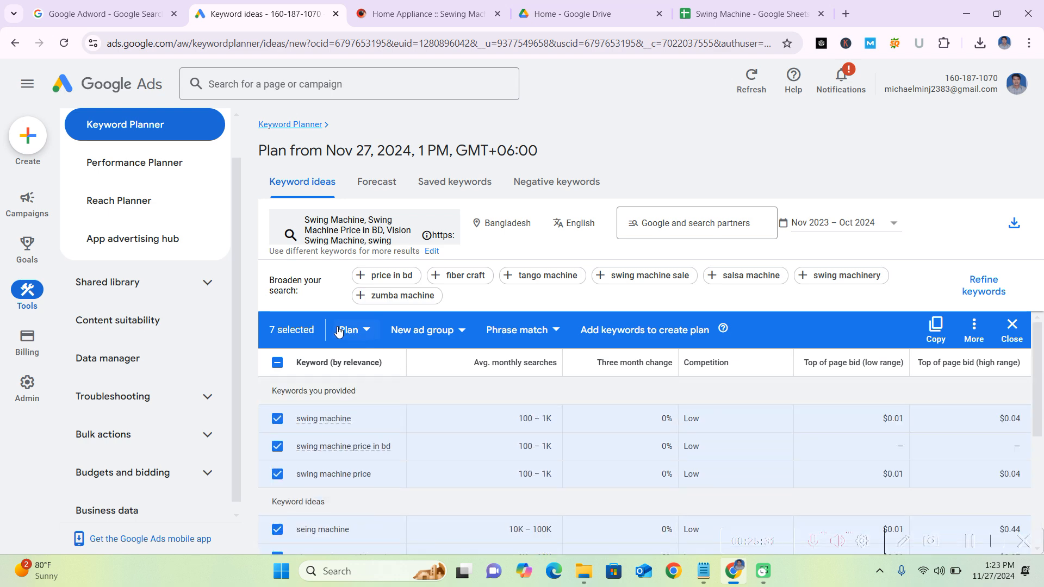
{"action": "left_click", "coordinate": [1010, 343]}
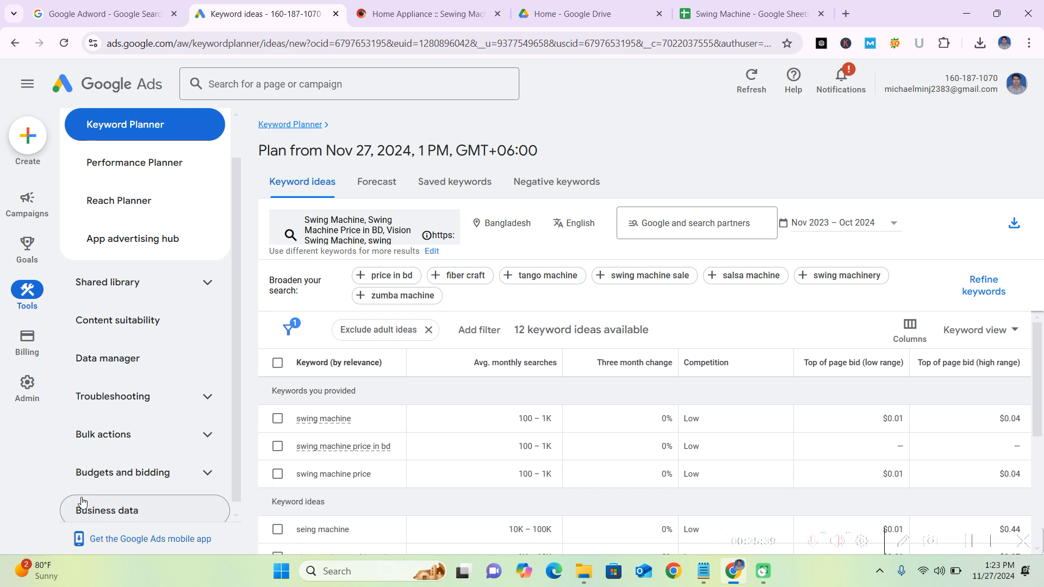
{"action": "scroll", "coordinate": [81, 503], "scroll_direction": "down", "scroll_amount": 1}
{"action": "scroll", "coordinate": [481, 409], "scroll_direction": "down", "scroll_amount": 3}
{"action": "scroll", "coordinate": [413, 427], "scroll_direction": "down", "scroll_amount": 1}
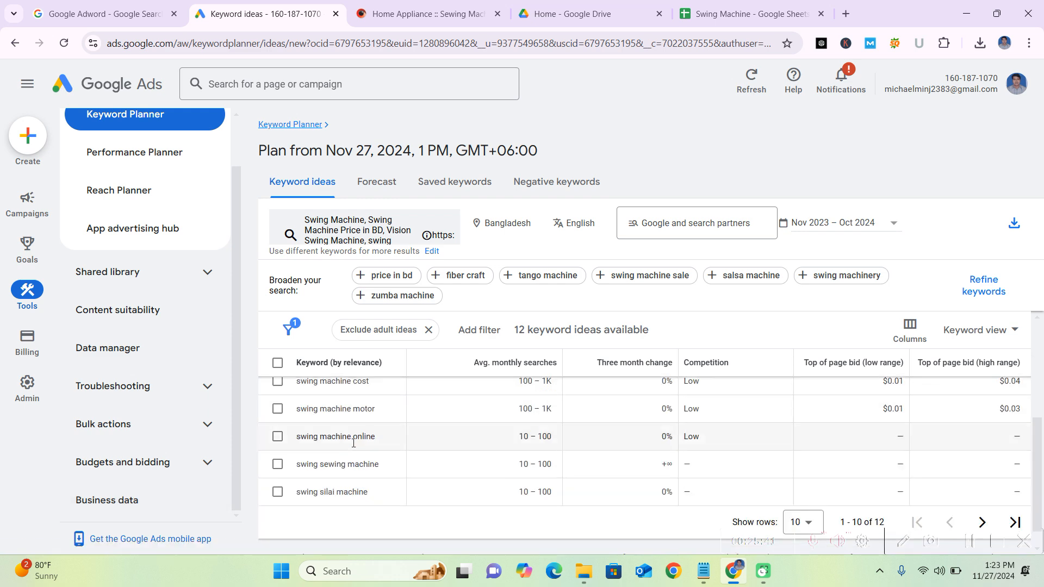
{"action": "scroll", "coordinate": [348, 456], "scroll_direction": "up", "scroll_amount": 2}
{"action": "scroll", "coordinate": [324, 483], "scroll_direction": "down", "scroll_amount": 2}
{"action": "left_click", "coordinate": [278, 492]}
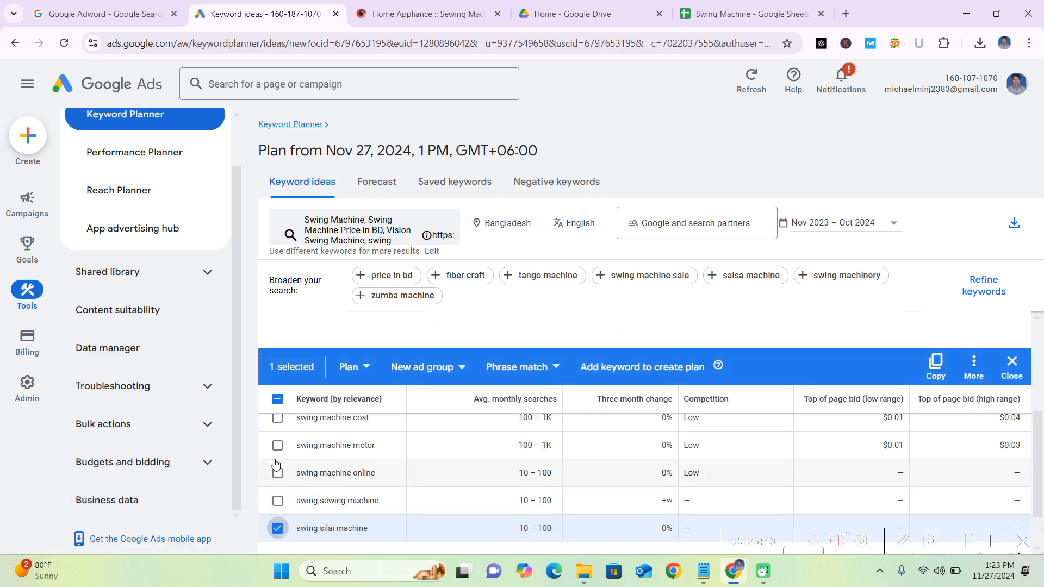
{"action": "left_click", "coordinate": [277, 437]}
{"action": "left_click", "coordinate": [277, 409]}
{"action": "left_click", "coordinate": [278, 381]}
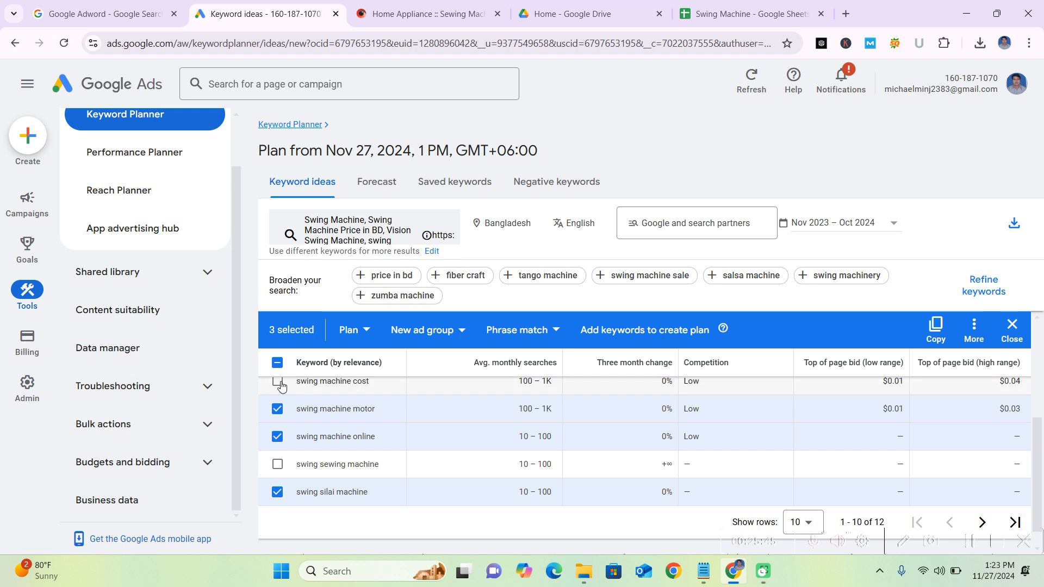
- Add seing machine, singer swing machine price and swing machine price to the selected keywords
{"action": "scroll", "coordinate": [277, 391], "scroll_direction": "up", "scroll_amount": 2}
{"action": "left_click", "coordinate": [277, 462]}
{"action": "left_click", "coordinate": [277, 488]}
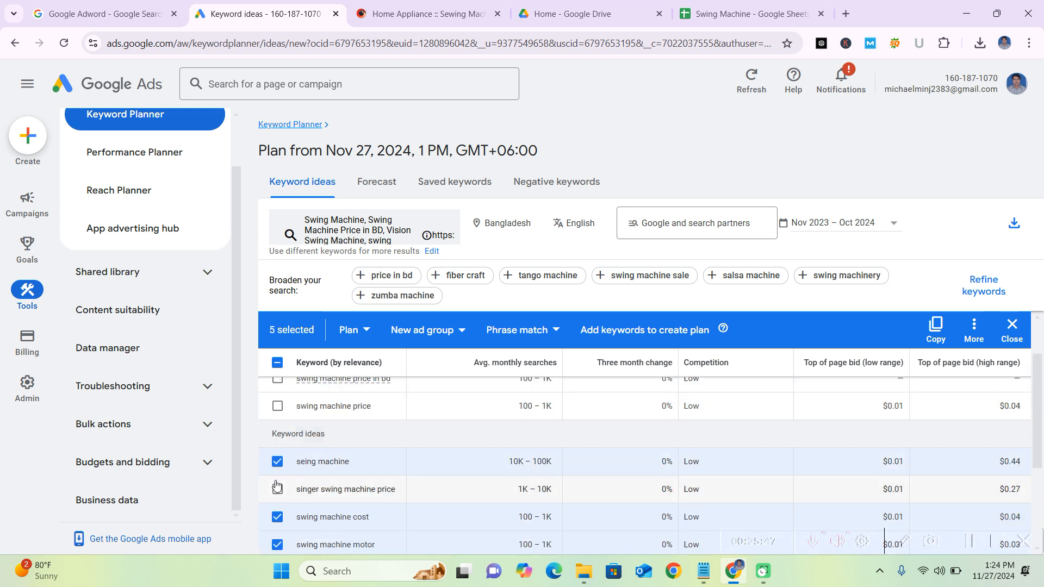
{"action": "left_click", "coordinate": [278, 407]}
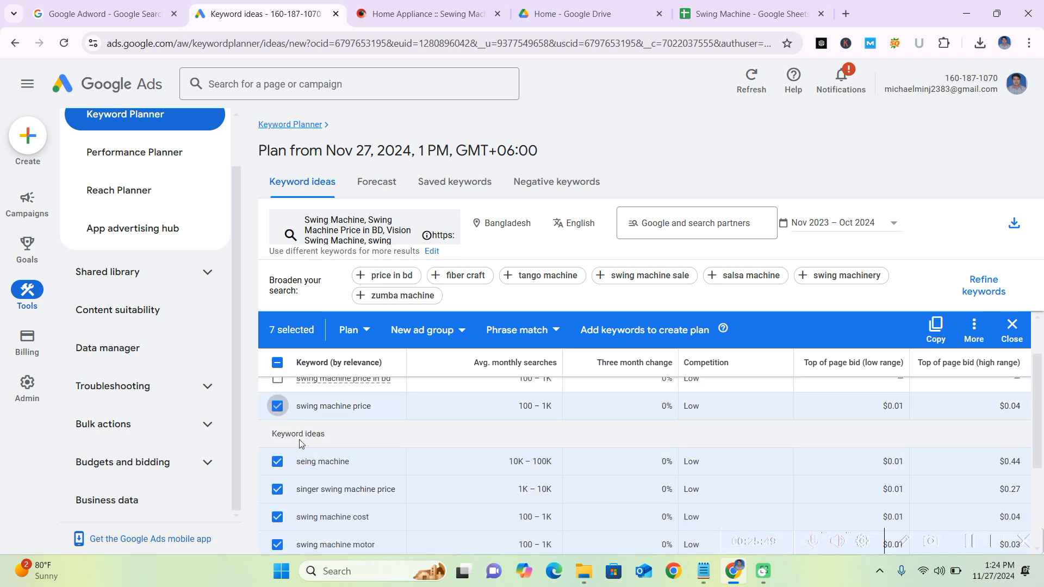
- Review the explanation of average monthly searches and copy the selected keywords
{"action": "scroll", "coordinate": [337, 478], "scroll_direction": "down", "scroll_amount": 1}
{"action": "scroll", "coordinate": [428, 497], "scroll_direction": "up", "scroll_amount": 3}
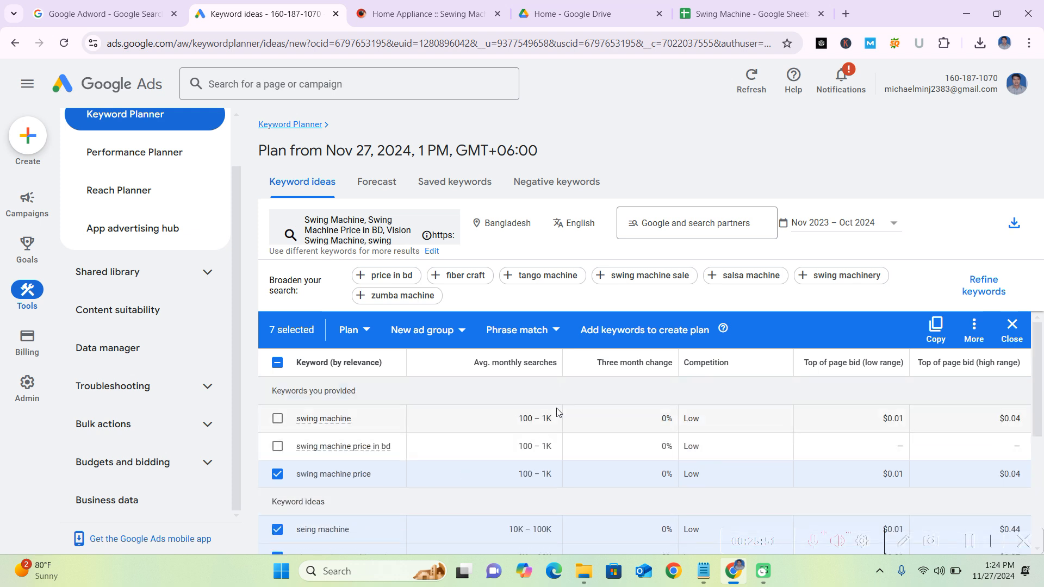
{"action": "mouse_move", "coordinate": [525, 367]}
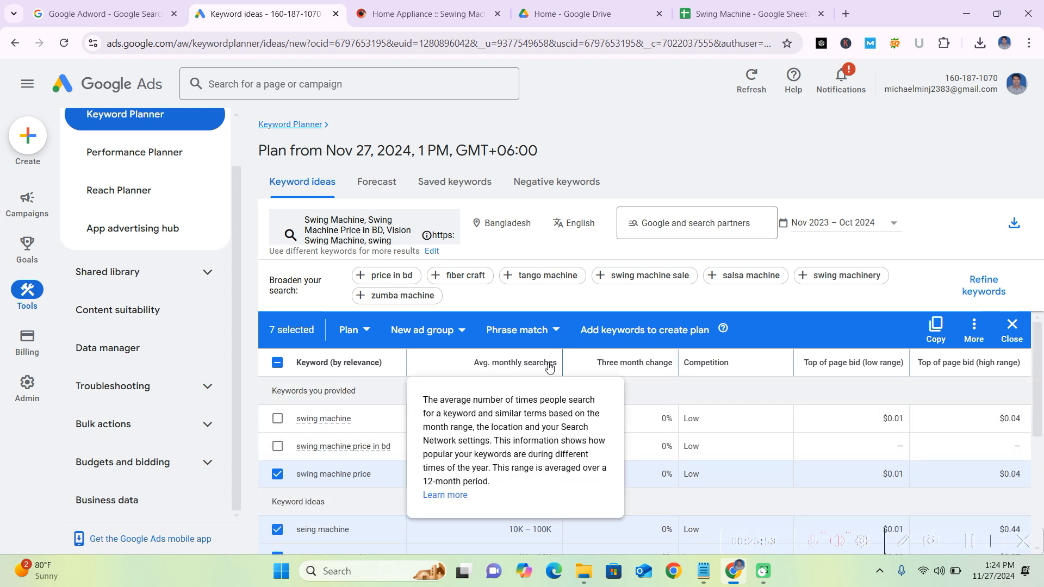
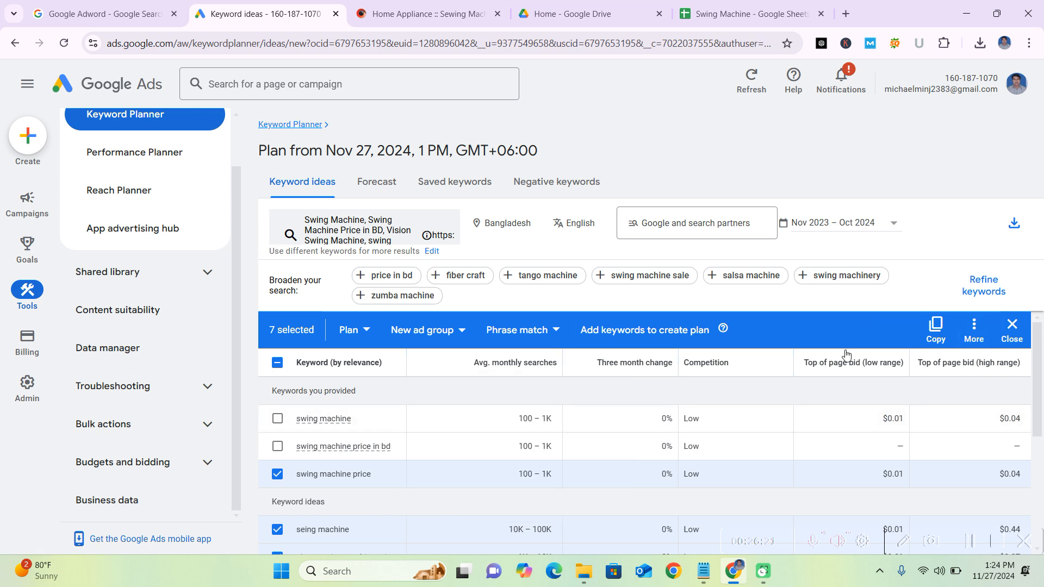
{"action": "mouse_move", "coordinate": [859, 367]}
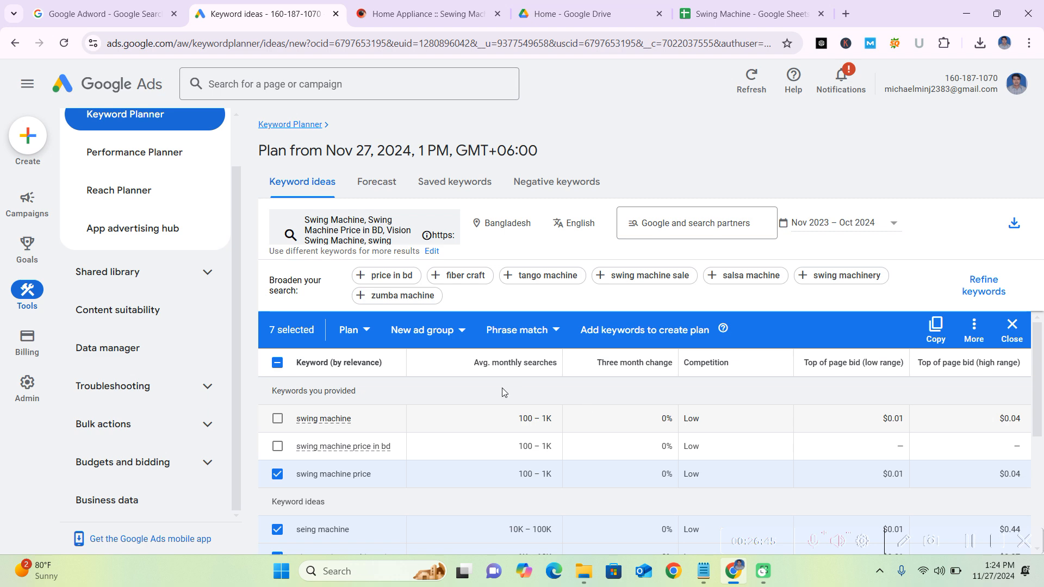
{"action": "scroll", "coordinate": [595, 369], "scroll_direction": "down", "scroll_amount": 5}
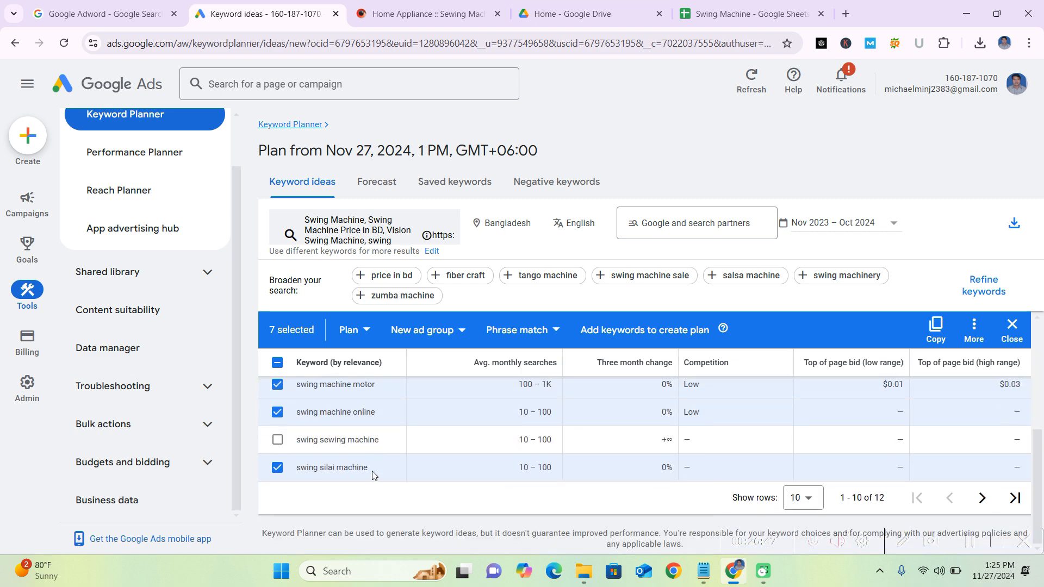
{"action": "left_click", "coordinate": [935, 329]}
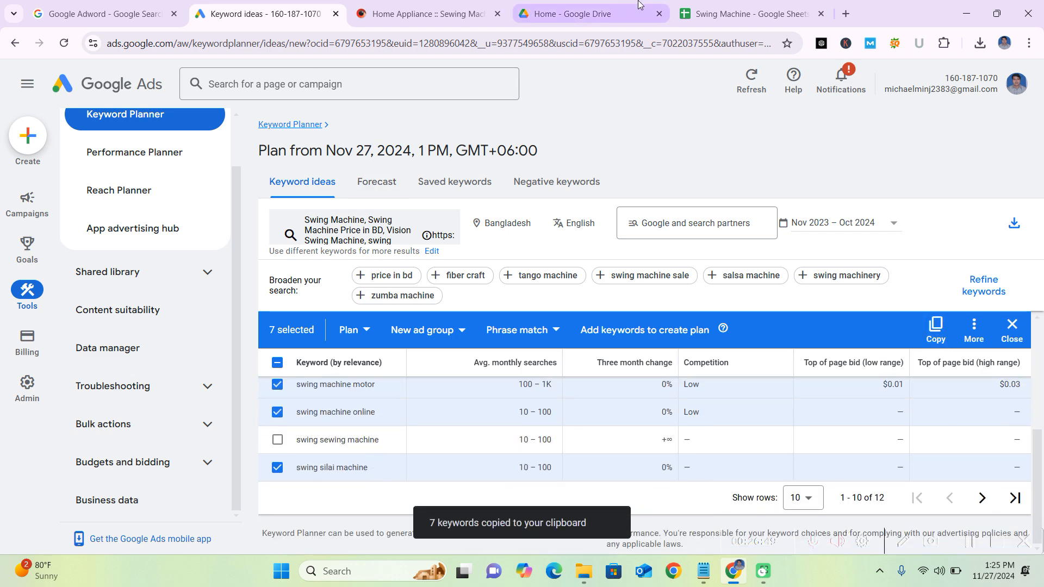
- Switch to the Swing Machine spreadsheet in Google Sheets and paste the copied keywords into the Related Keyword cell B6
{"action": "left_click", "coordinate": [690, 15]}
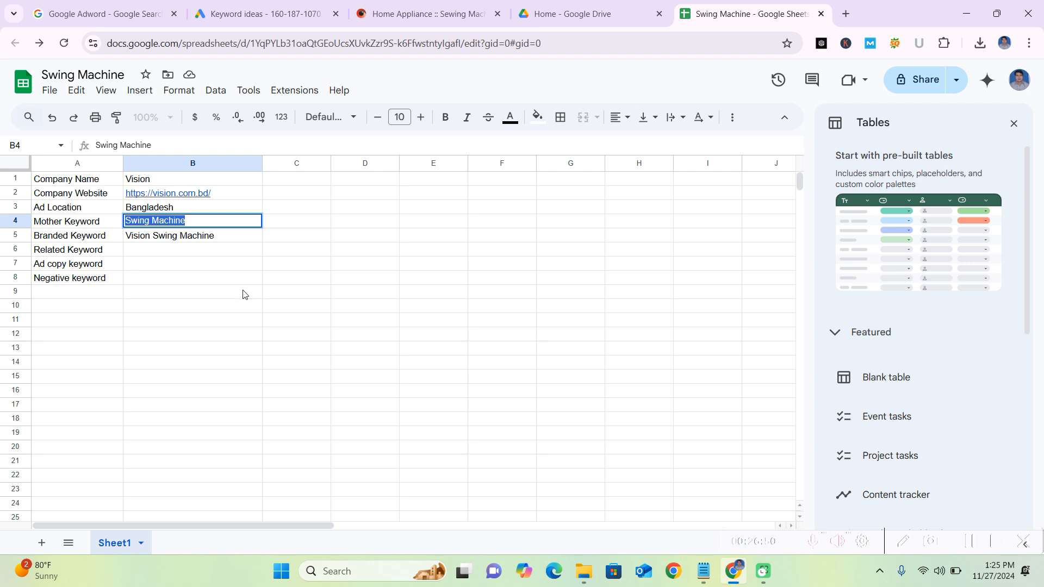
{"action": "left_click", "coordinate": [177, 250]}
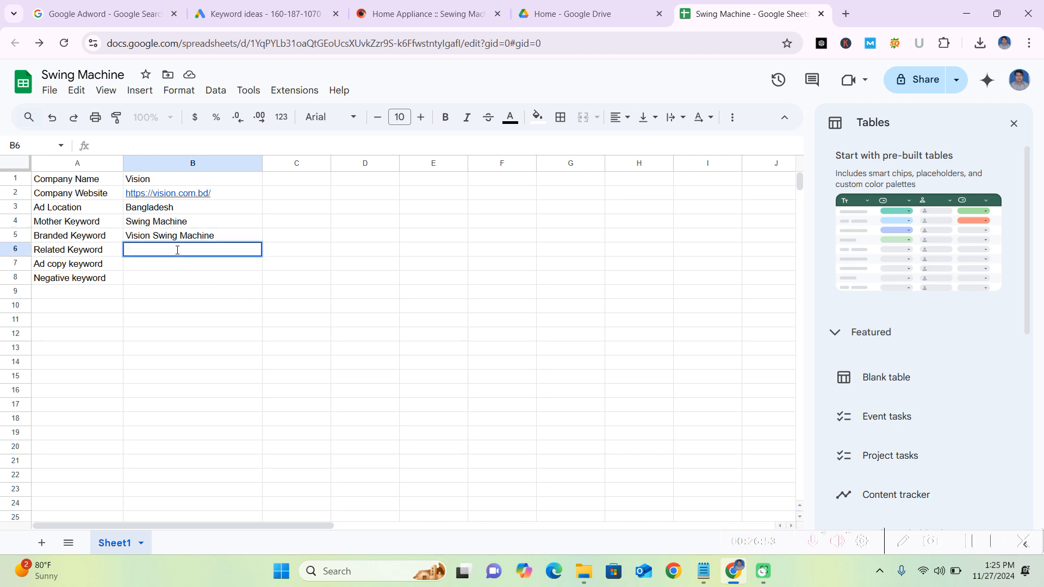
{"action": "key", "text": "ctrl+v"}
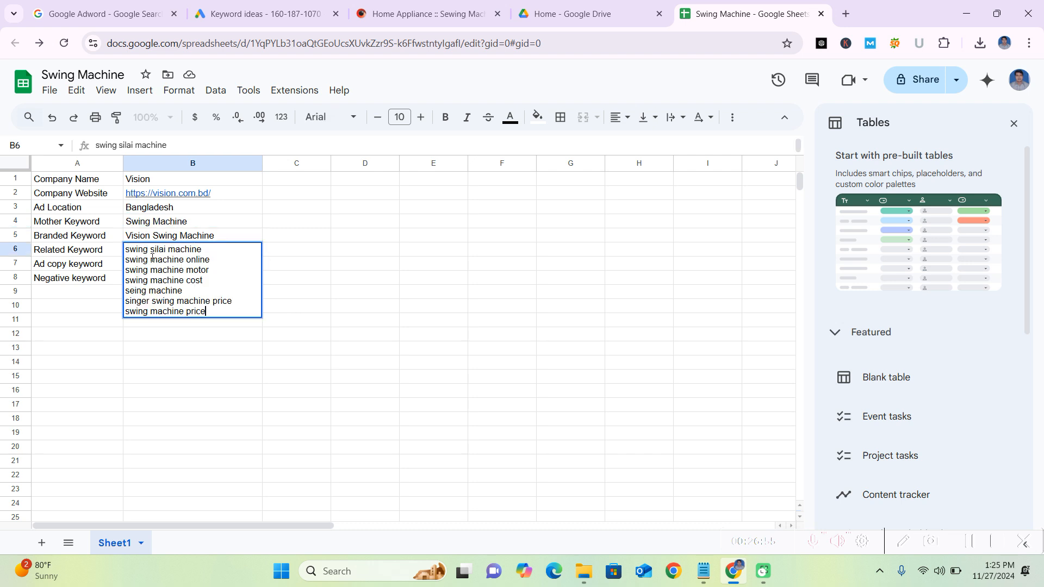
{"action": "left_click", "coordinate": [316, 235]}
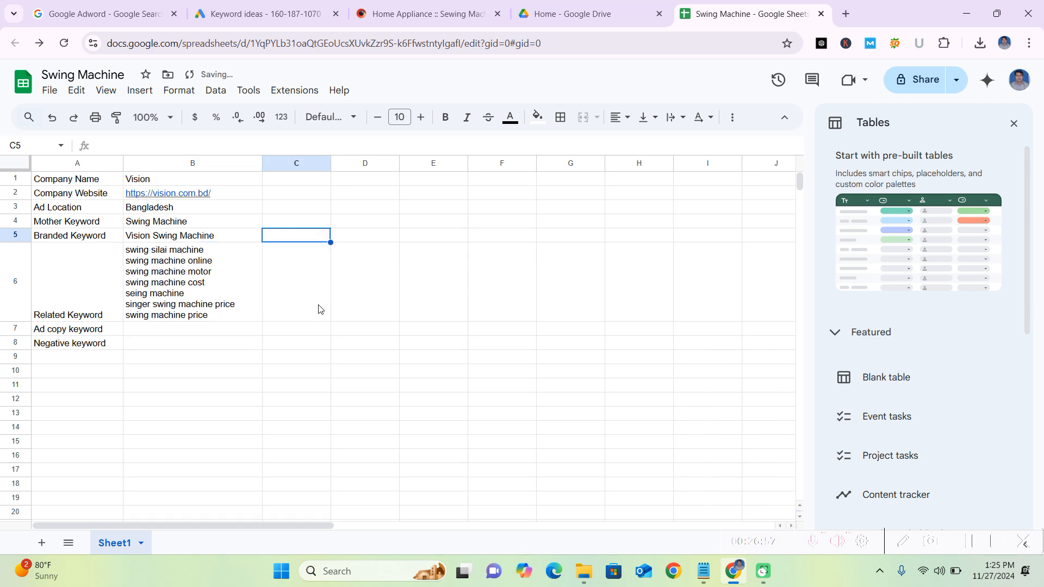
- Set the vertical alignment of column A to Middle
{"action": "left_click", "coordinate": [58, 164]}
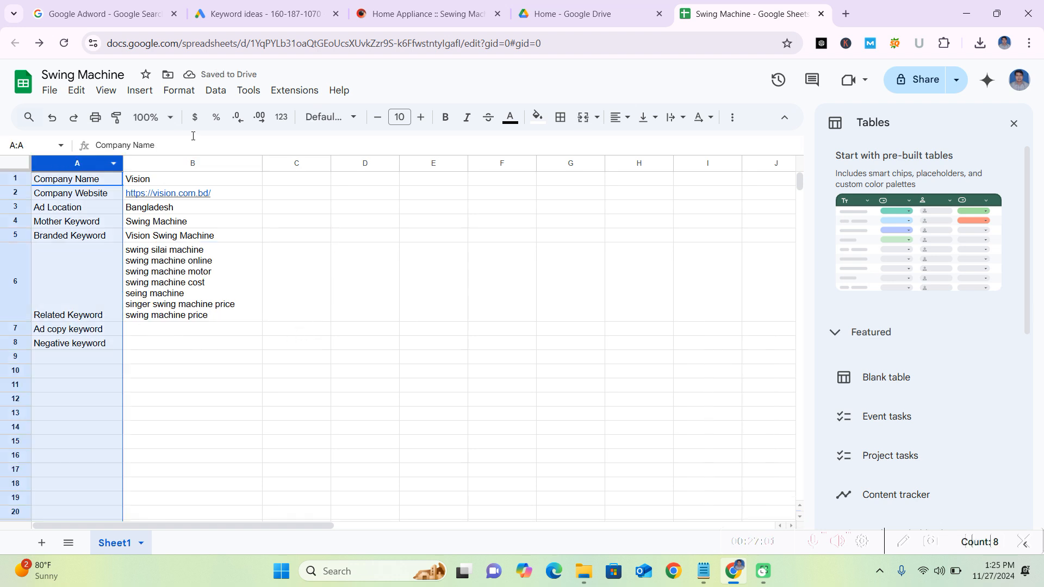
{"action": "left_click", "coordinate": [198, 95]}
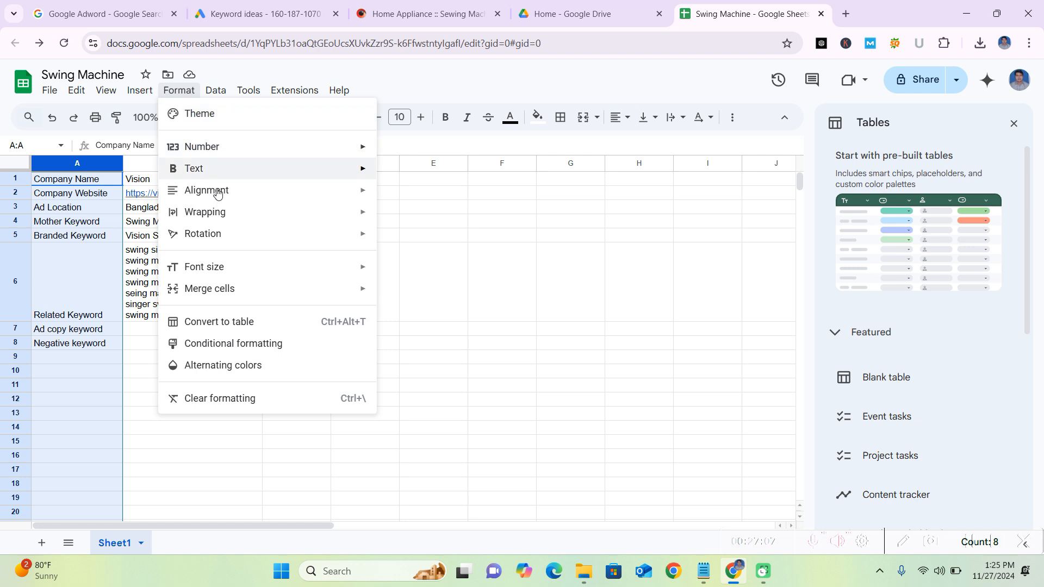
{"action": "mouse_move", "coordinate": [356, 195]}
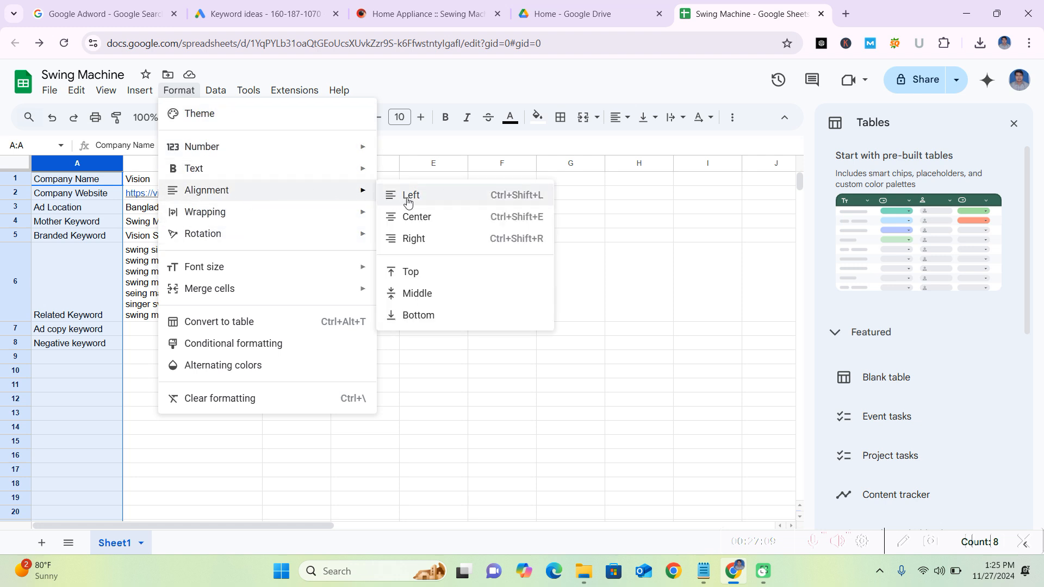
{"action": "left_click", "coordinate": [433, 294]}
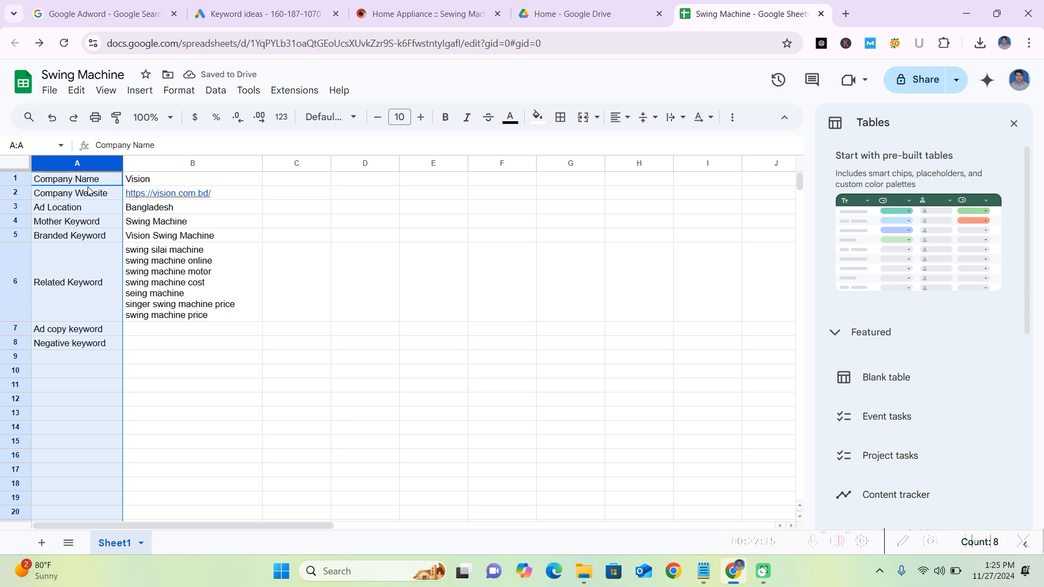
- Copy all the keywords from the Related Keyword cell B6 into the Ad copy keyword cell B7
{"action": "left_click", "coordinate": [137, 332]}
{"action": "double_click", "coordinate": [137, 331]}
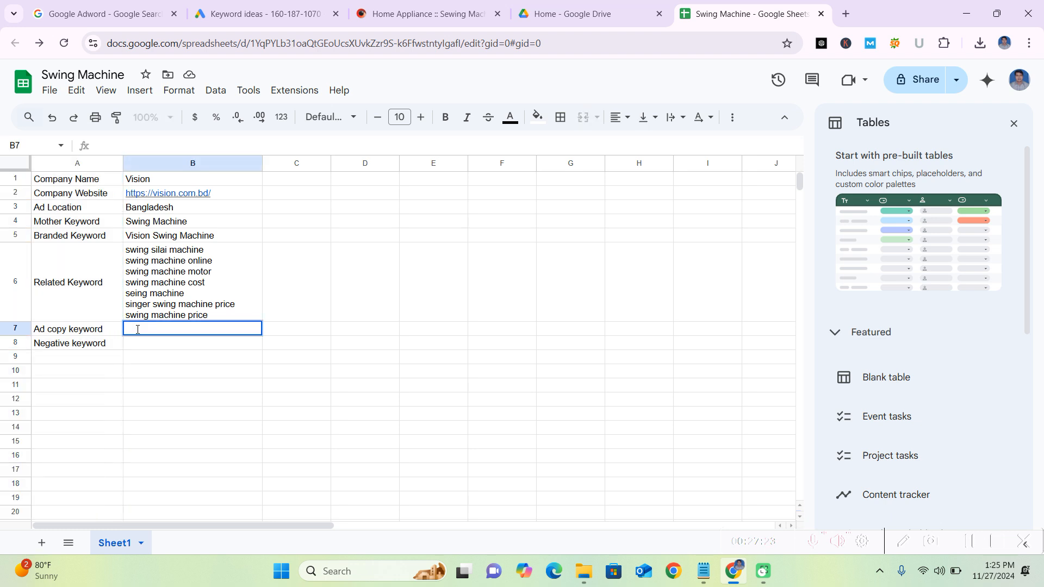
{"action": "left_click", "coordinate": [207, 320]}
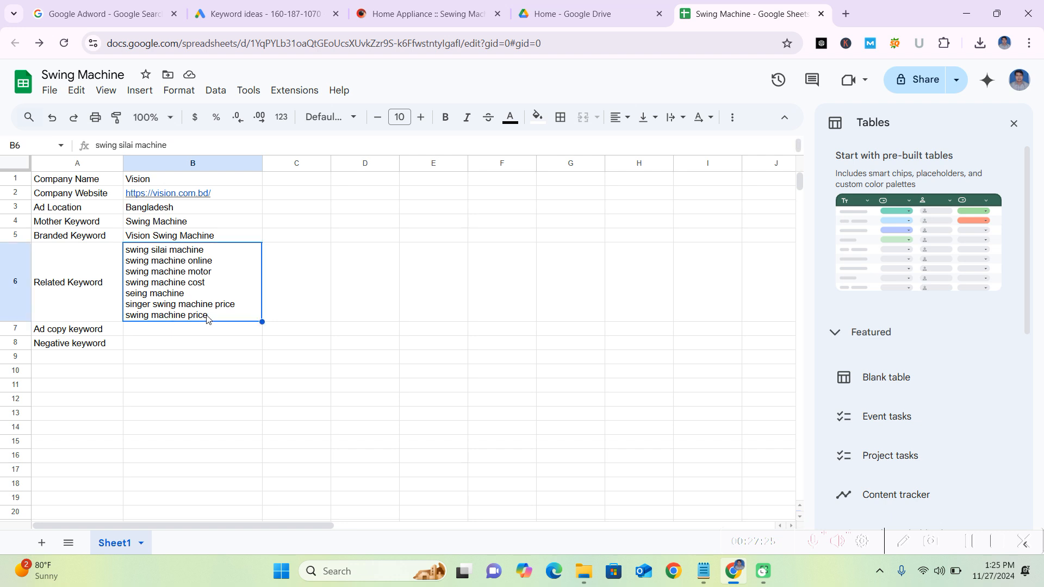
{"action": "double_click", "coordinate": [210, 315]}
{"action": "left_click_drag", "start_coordinate": [210, 316], "coordinate": [101, 236]}
{"action": "key", "text": "ctrl+c"}
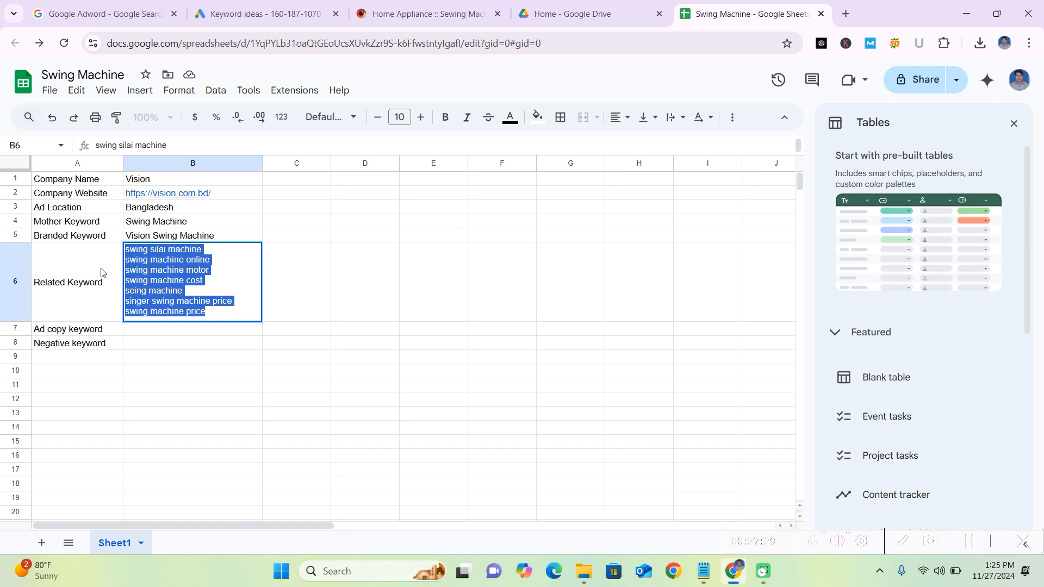
{"action": "left_click", "coordinate": [173, 333]}
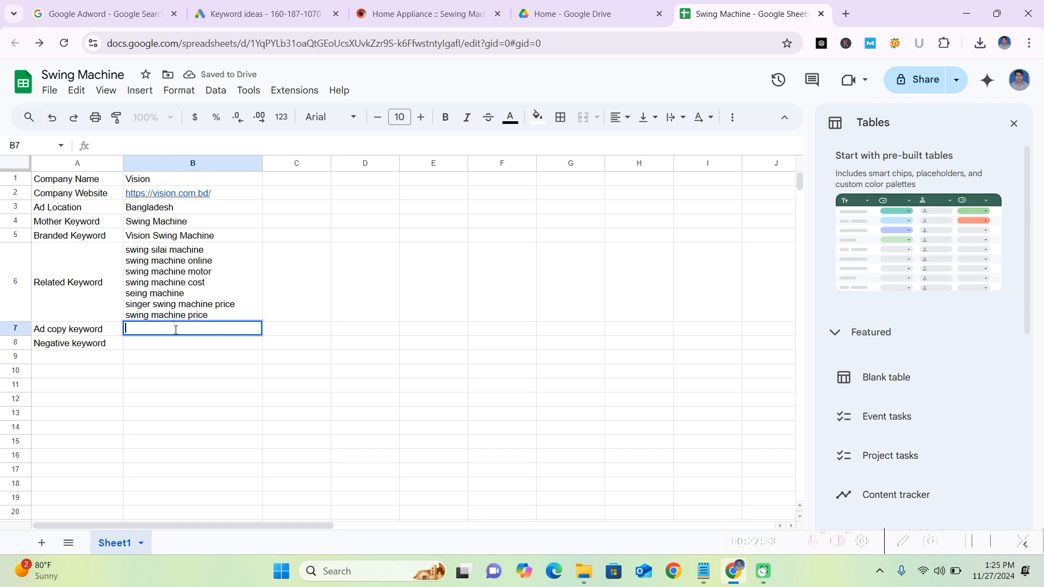
{"action": "key", "text": "ctrl+v"}
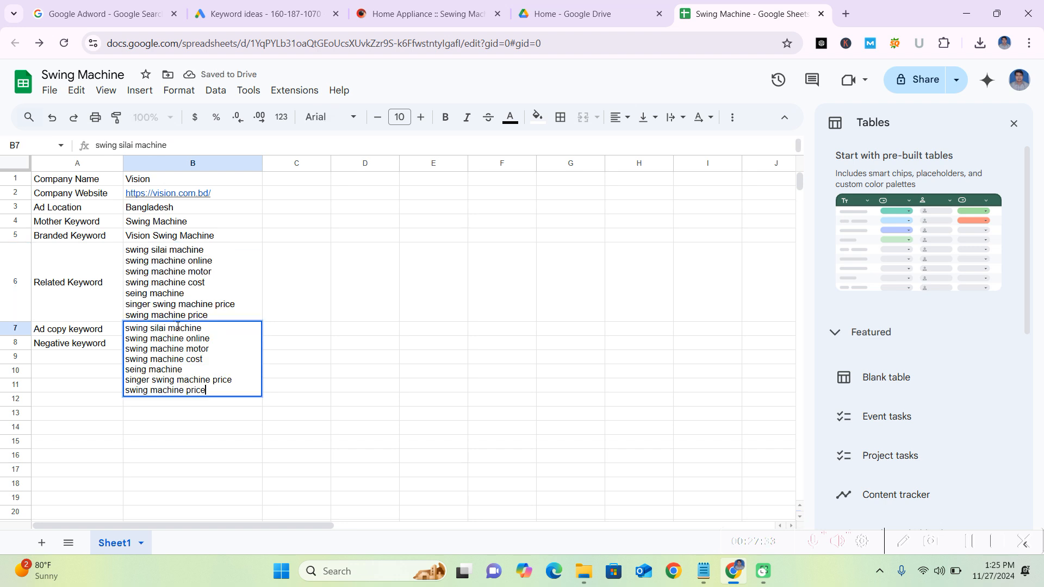
{"action": "left_click", "coordinate": [301, 405]}
- Finish the Ad copy keyword entry in B7, start editing Negative keyword cell B8, and switch to the Keyword Planner ideas in Google Ads
{"action": "left_click", "coordinate": [149, 412]}
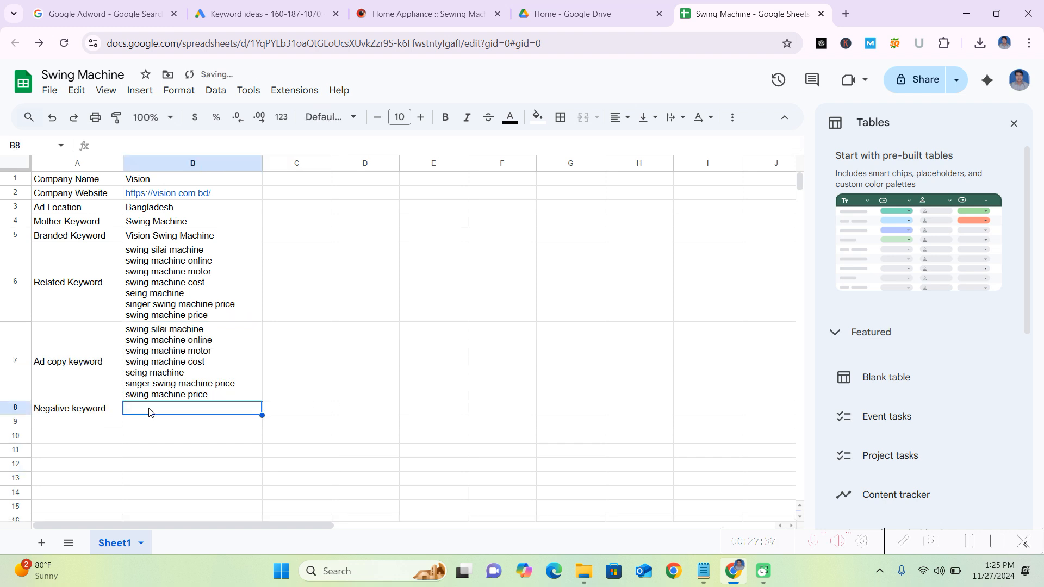
{"action": "double_click", "coordinate": [149, 410]}
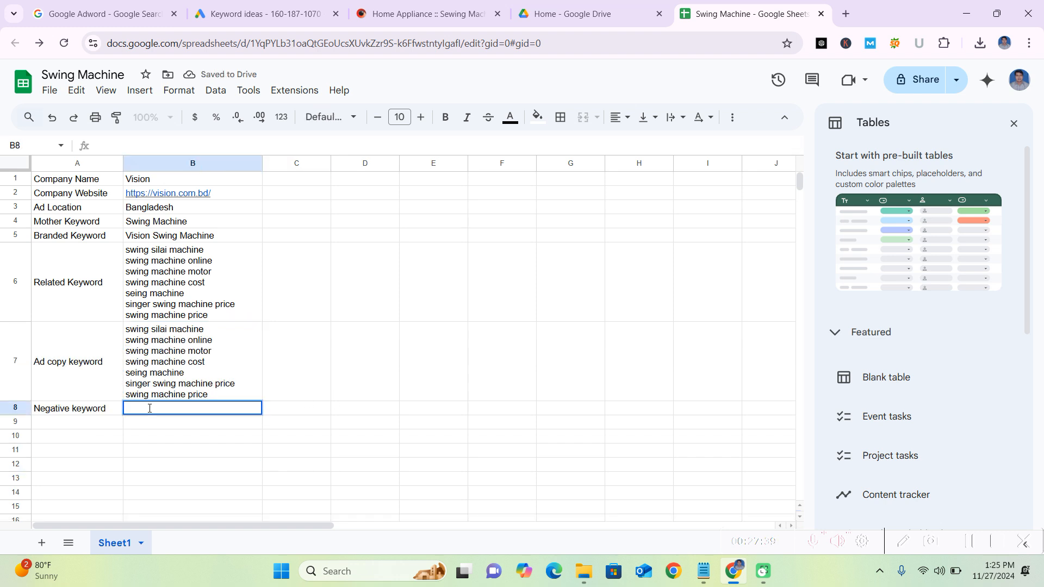
{"action": "left_click", "coordinate": [728, 574]}
{"action": "left_click", "coordinate": [731, 572]}
{"action": "left_click", "coordinate": [585, 11]}
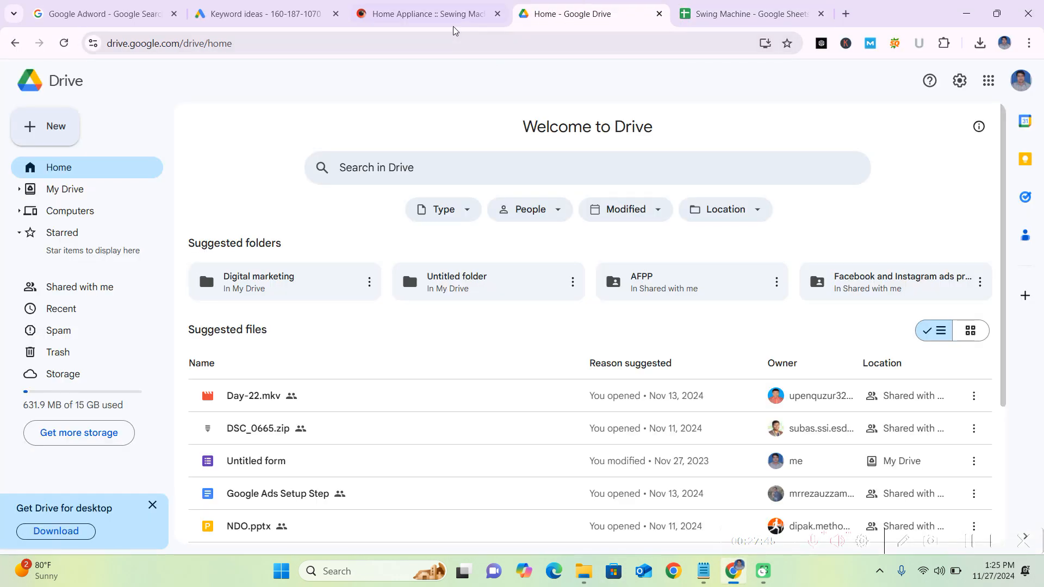
{"action": "left_click", "coordinate": [456, 15]}
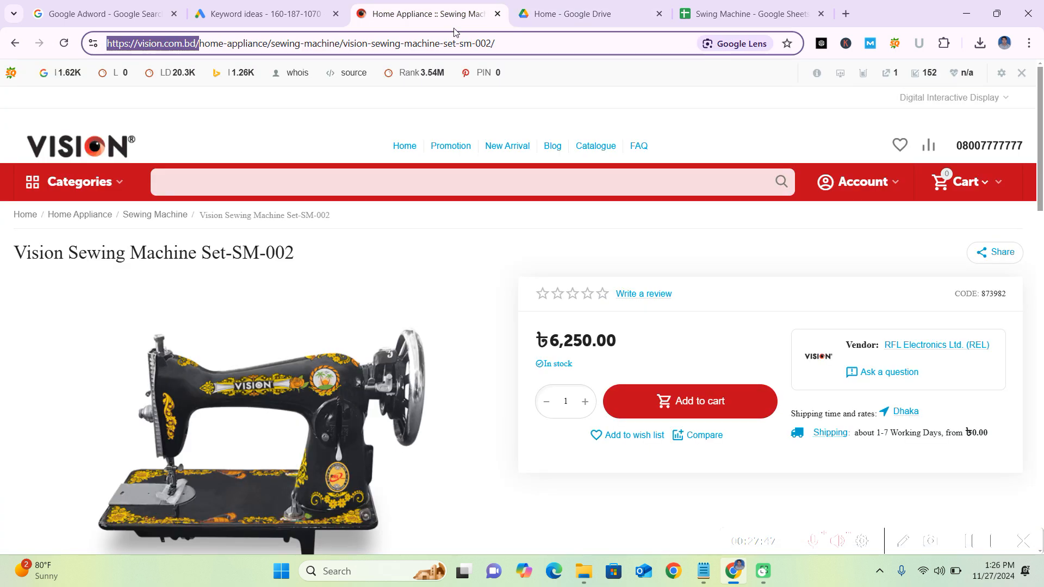
{"action": "left_click", "coordinate": [294, 10]}
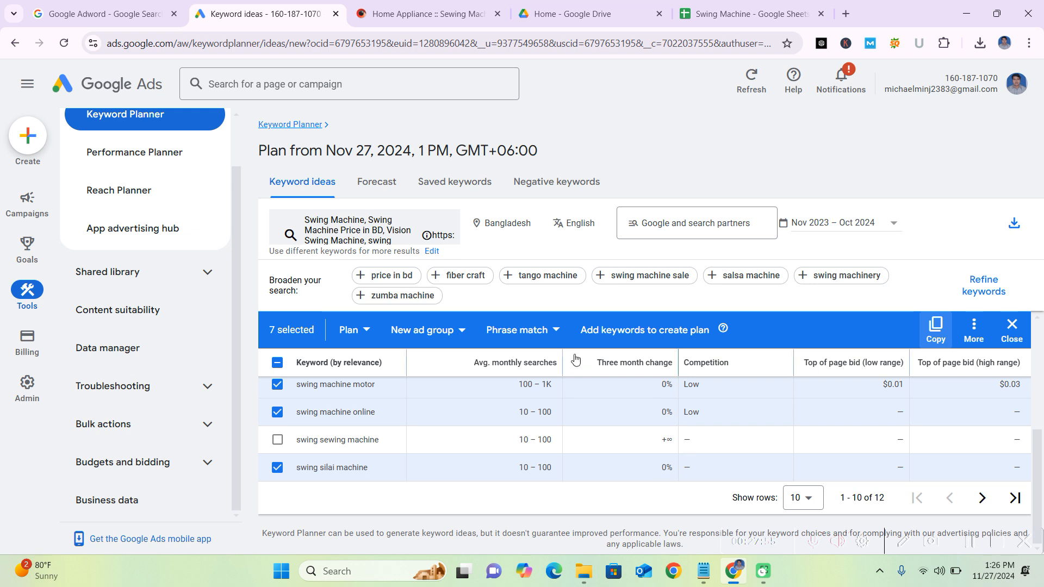
{"action": "scroll", "coordinate": [576, 360], "scroll_direction": "up", "scroll_amount": 5}
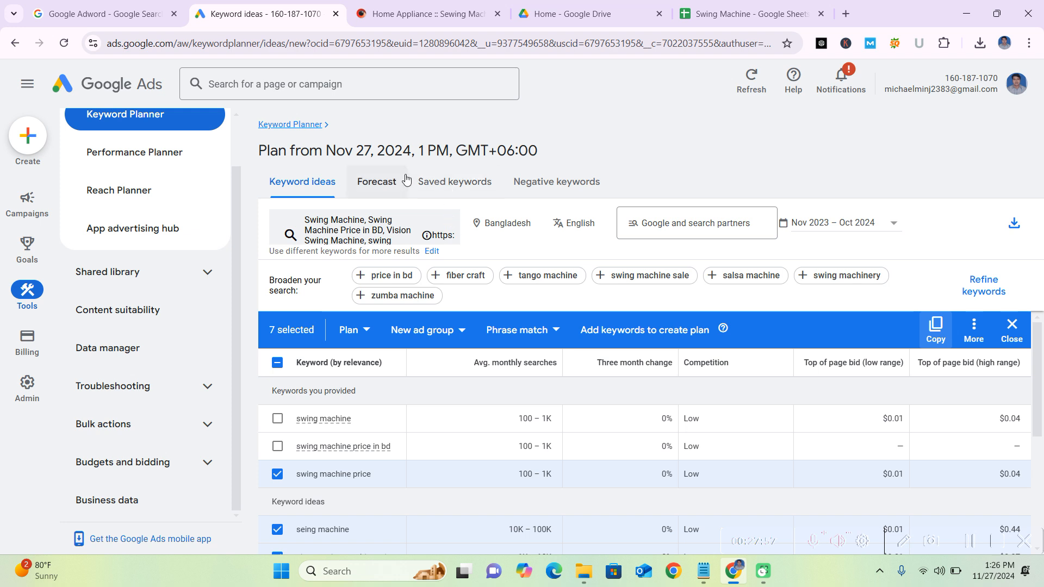
- Add "Butterfly swing machine" as a negative keyword to the keyword plan and save it
{"action": "left_click", "coordinate": [547, 177]}
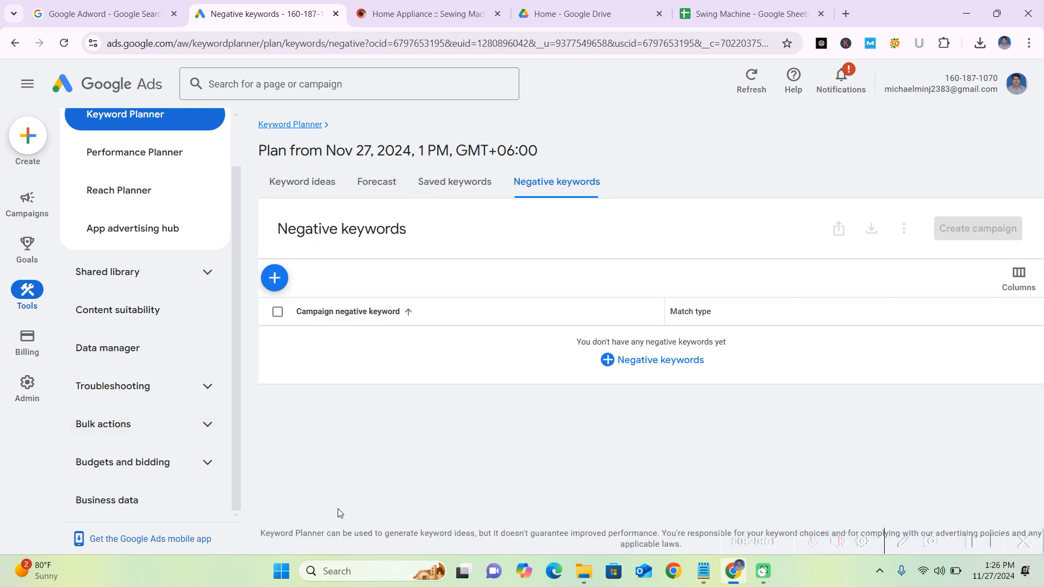
{"action": "left_click", "coordinate": [610, 361]}
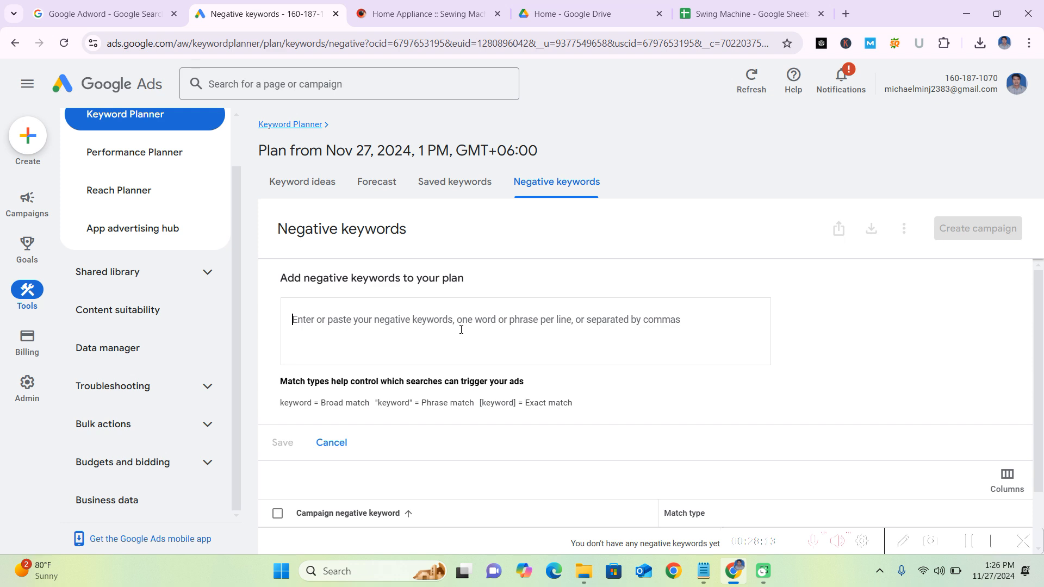
{"action": "type", "text": "Butter"}
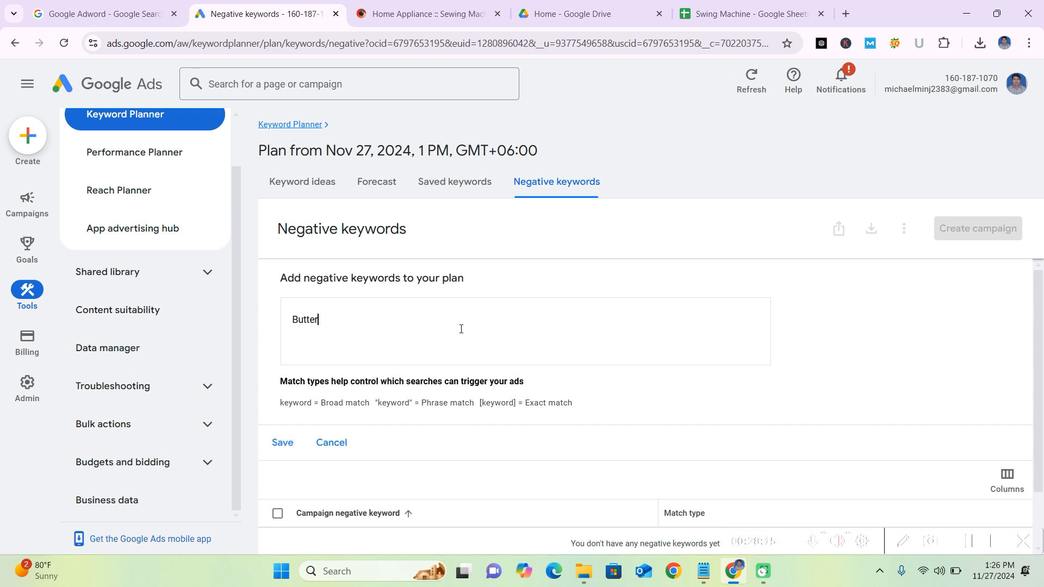
{"action": "type", "text": "fly swing machine"}
{"action": "left_click", "coordinate": [281, 442]}
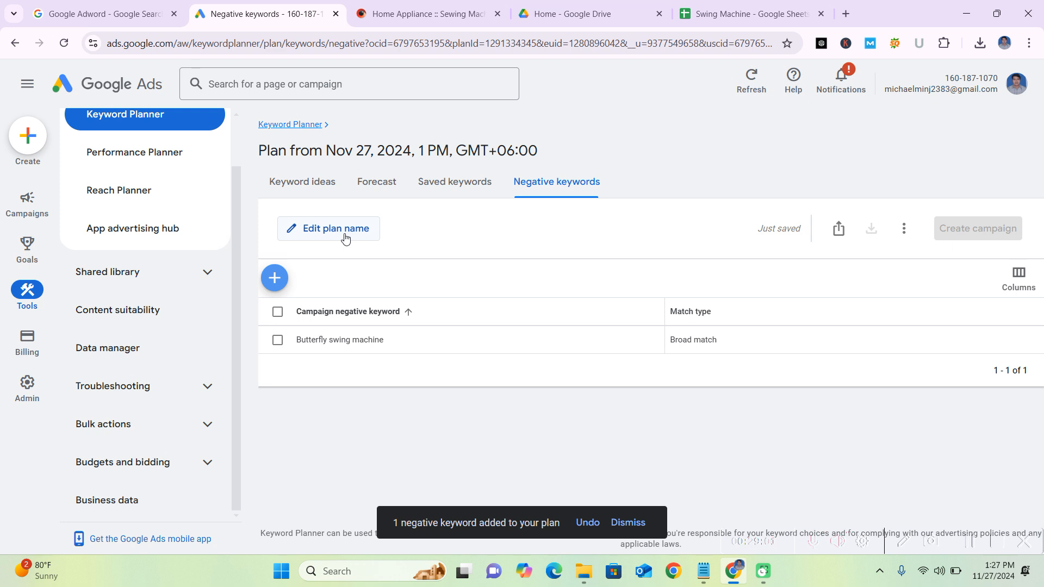
- Go to Performance Planner and review its introduction and the list of plans
{"action": "scroll", "coordinate": [145, 163], "scroll_direction": "up", "scroll_amount": 1}
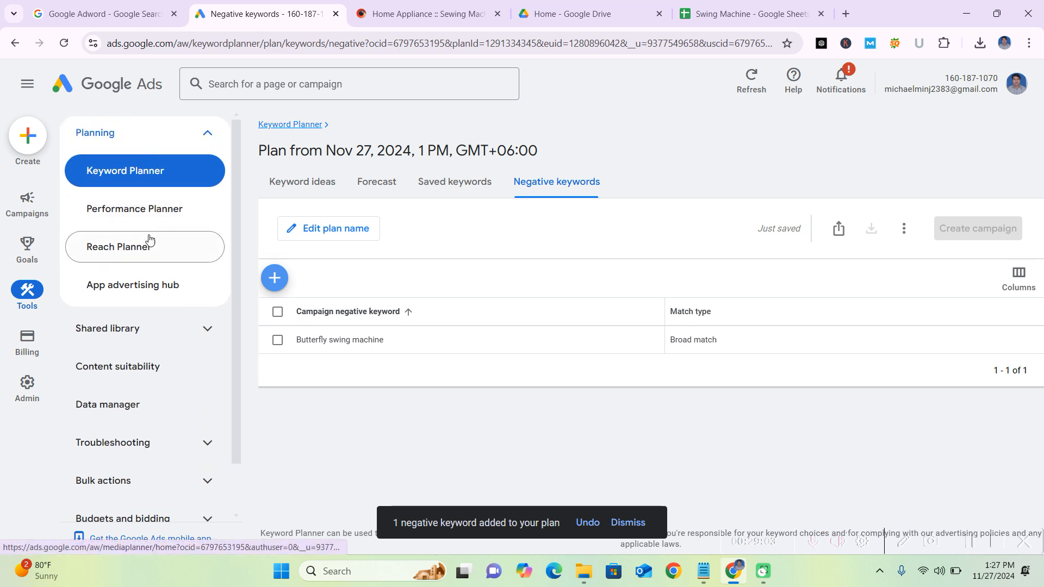
{"action": "left_click", "coordinate": [131, 210]}
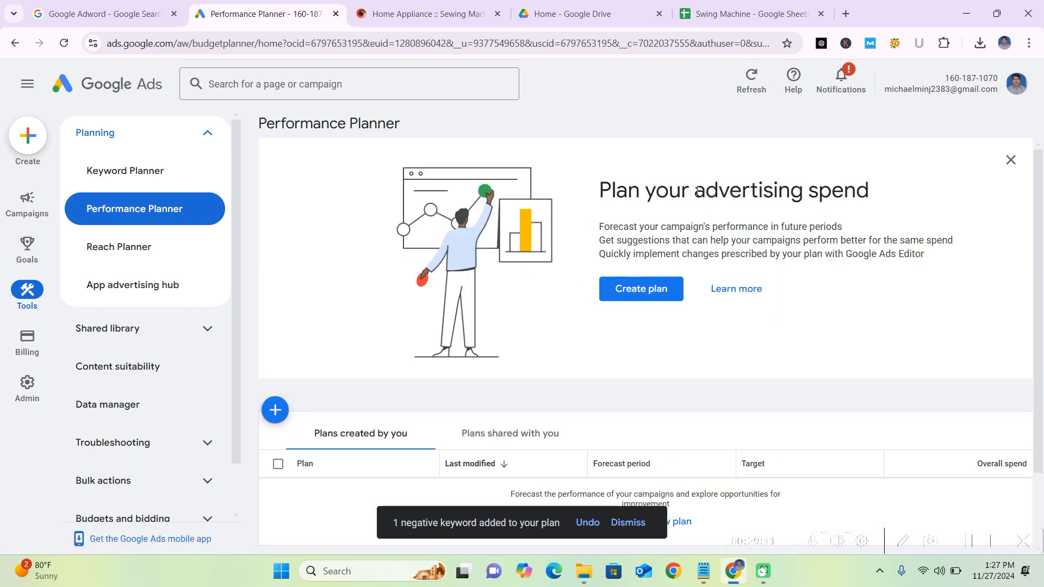
{"action": "scroll", "coordinate": [811, 245], "scroll_direction": "down", "scroll_amount": 2}
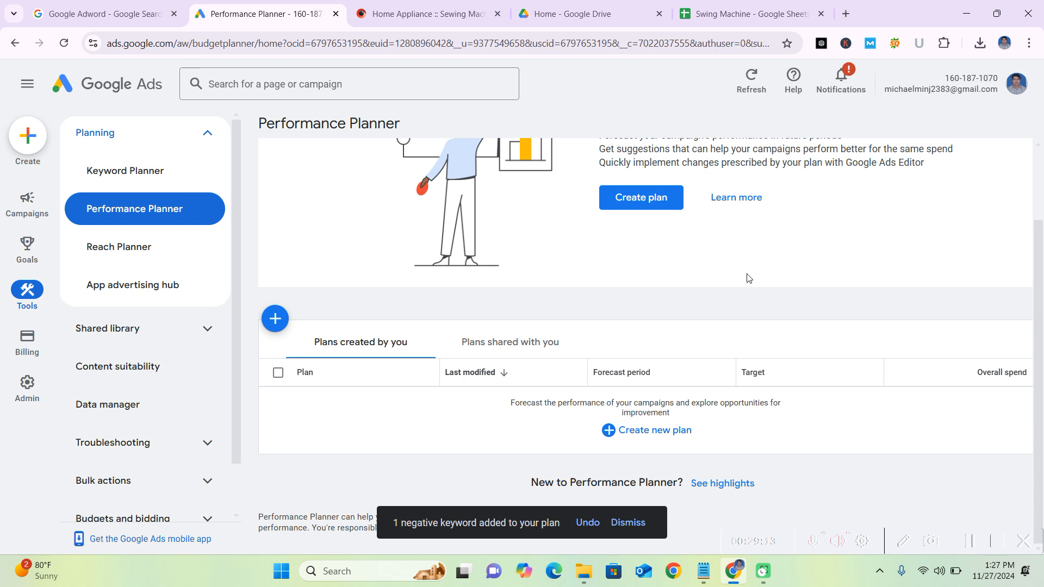
{"action": "scroll", "coordinate": [744, 281], "scroll_direction": "up", "scroll_amount": 2}
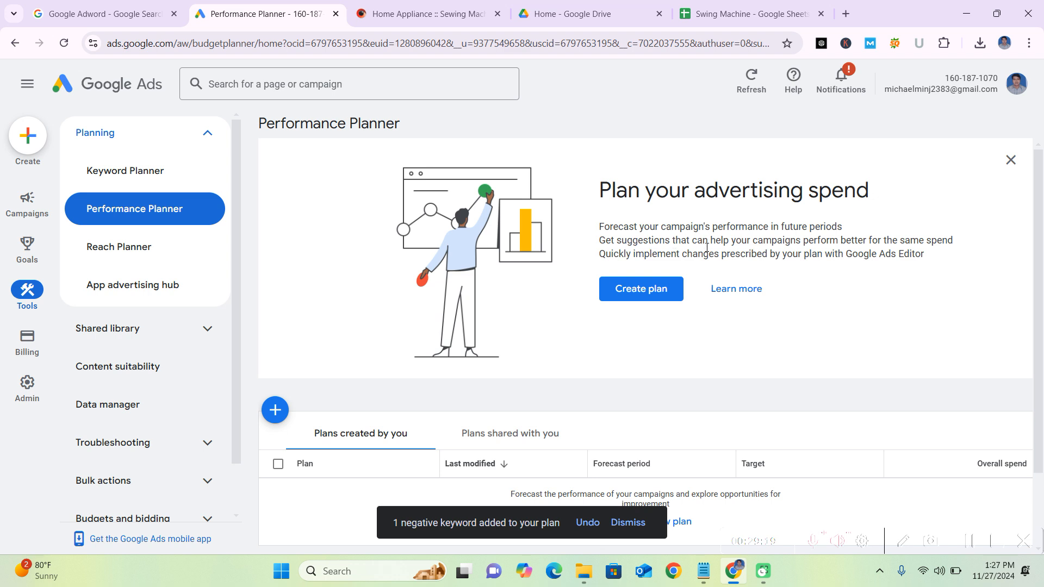
- Start a new performance plan and try the next week and next month presets for its forecast dates
{"action": "left_click", "coordinate": [668, 296]}
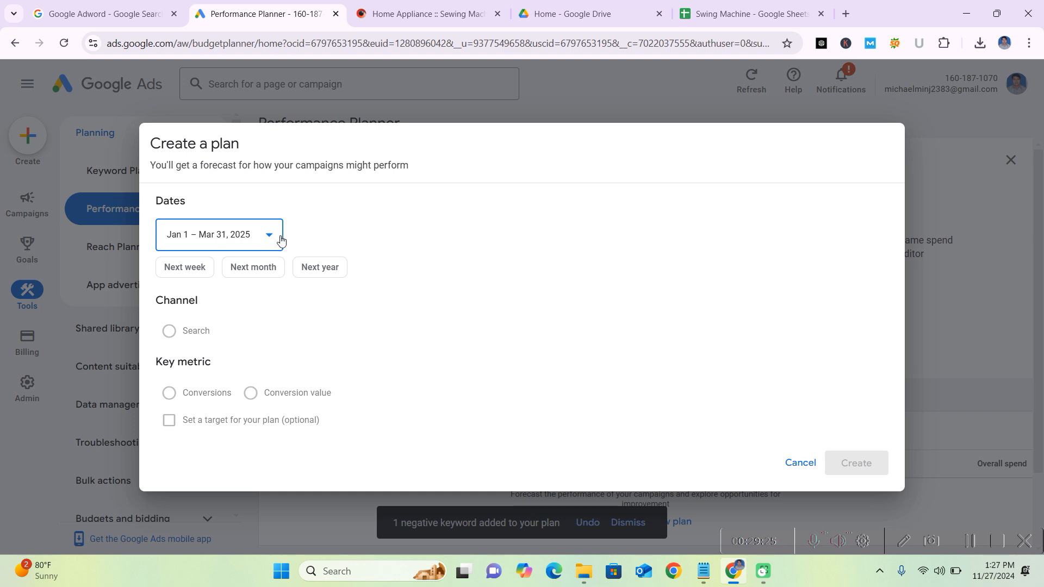
{"action": "left_click", "coordinate": [264, 235]}
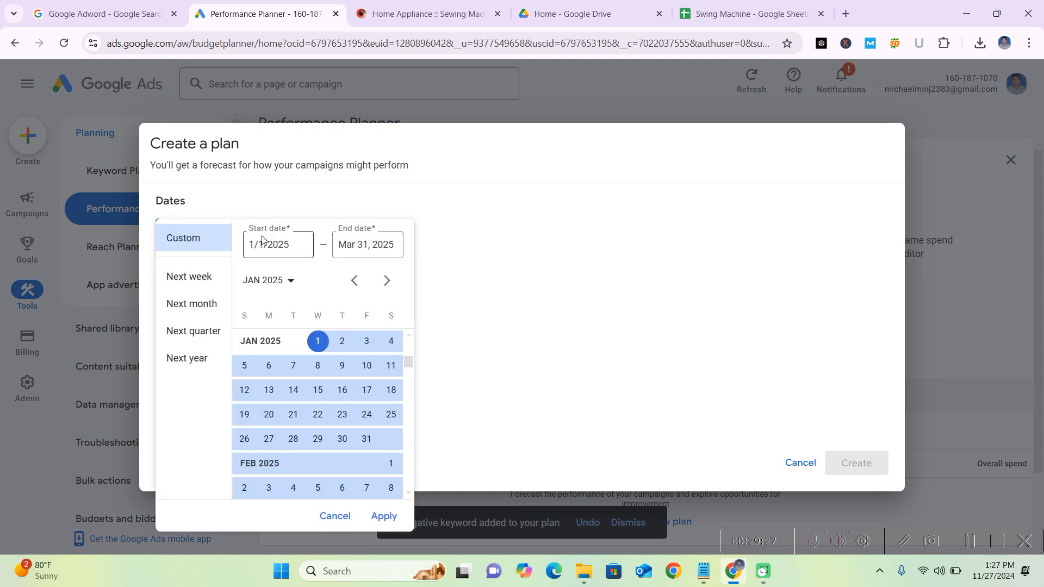
{"action": "left_click", "coordinate": [431, 210]}
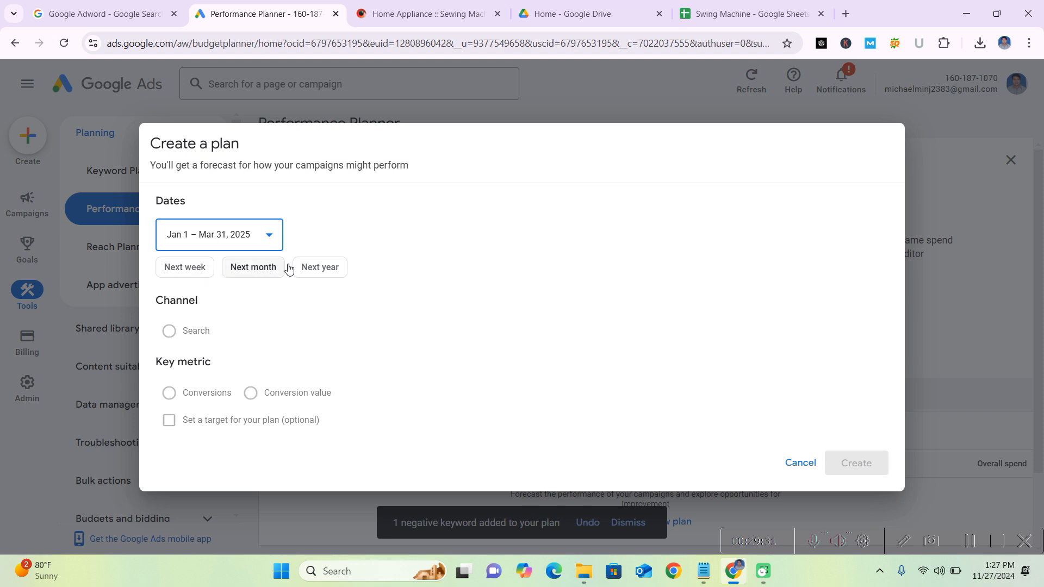
{"action": "left_click", "coordinate": [197, 268]}
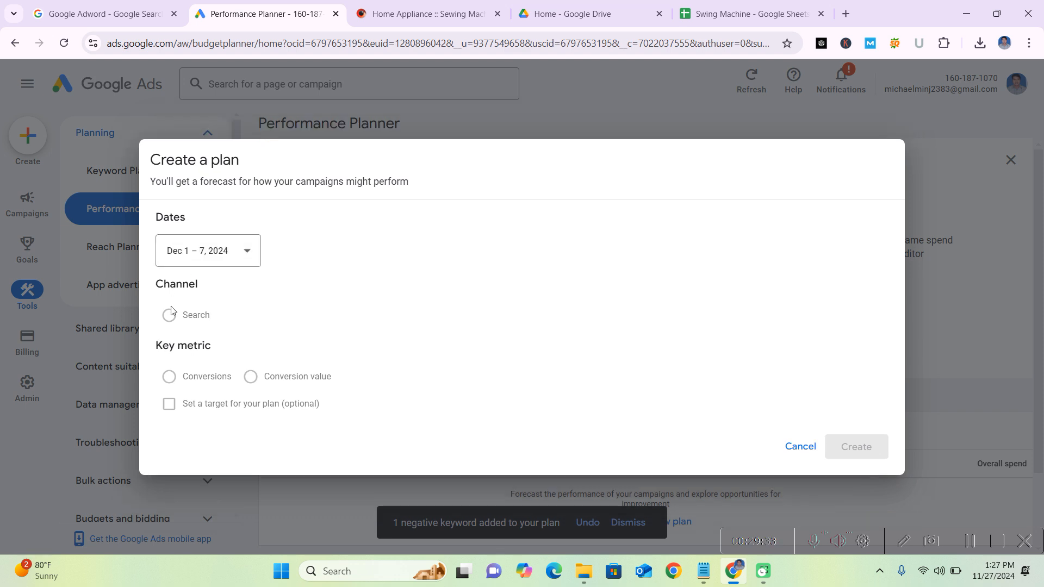
{"action": "left_click", "coordinate": [249, 264]}
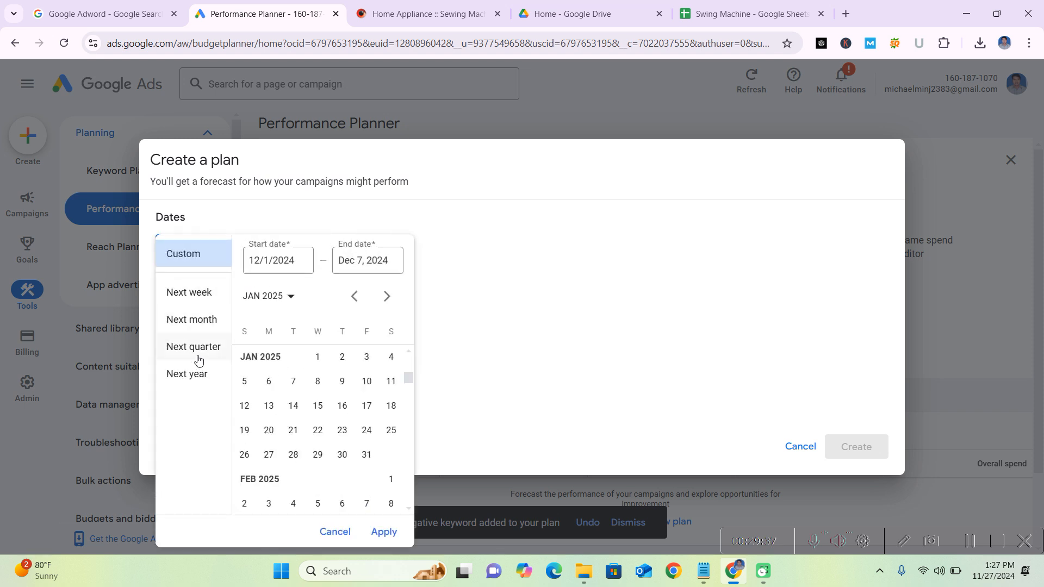
{"action": "left_click", "coordinate": [209, 322]}
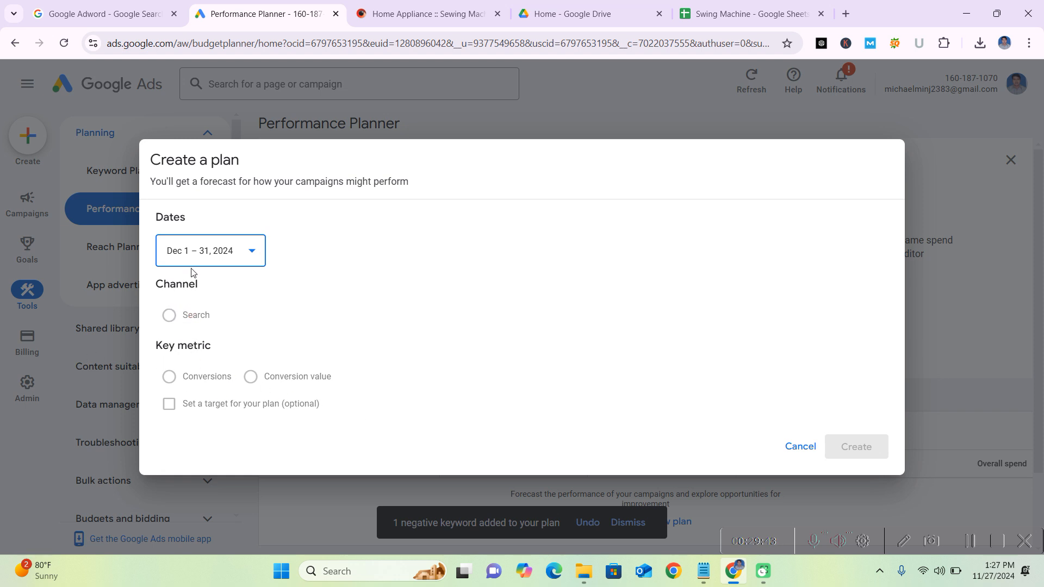
- Browse the plan's date calendar ahead to February 2025, close it without changes, and cancel the plan
{"action": "left_click", "coordinate": [203, 260]}
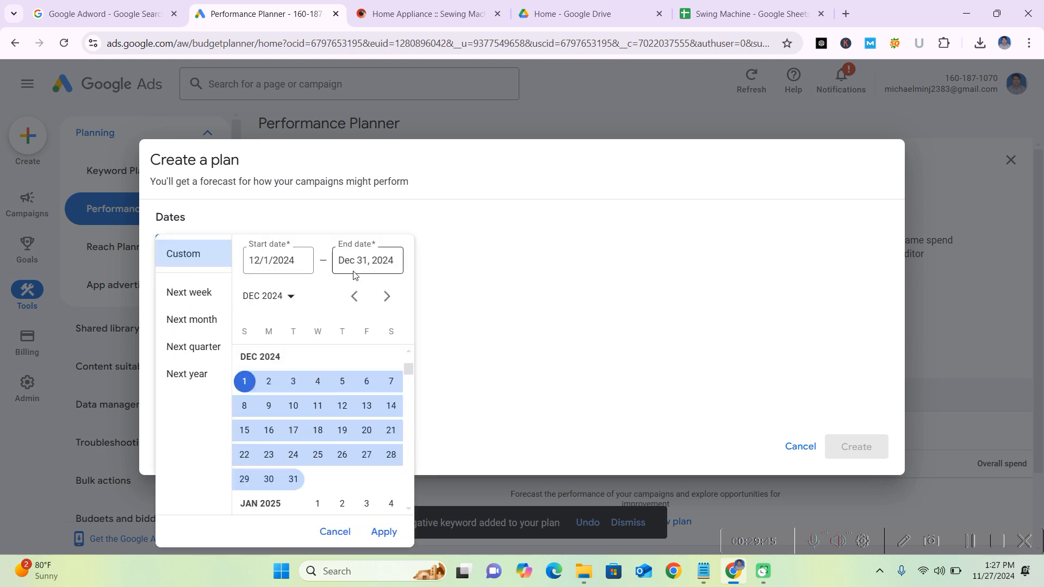
{"action": "left_click", "coordinate": [388, 305]}
{"action": "left_click", "coordinate": [389, 307]}
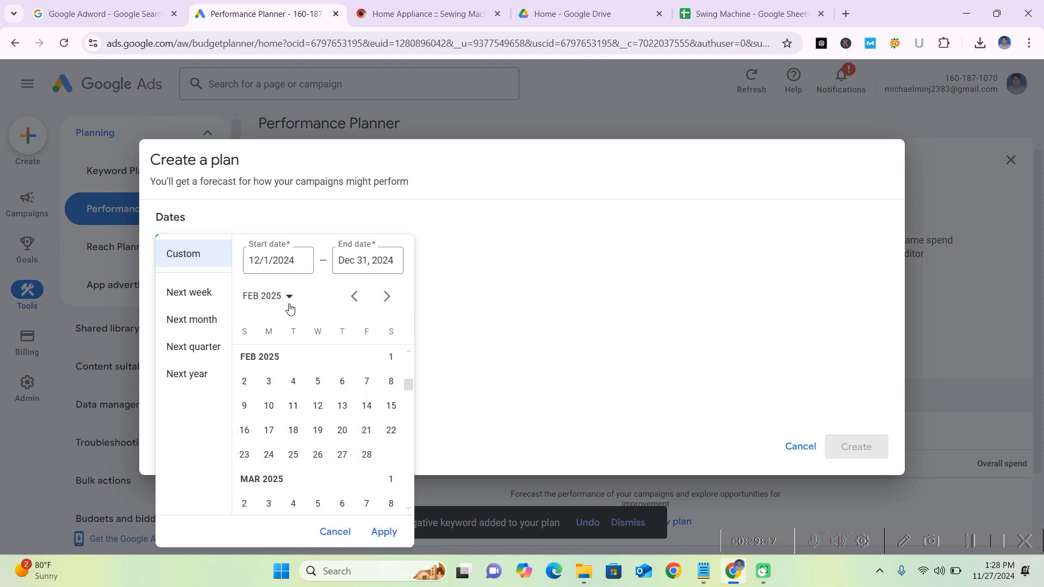
{"action": "left_click", "coordinate": [238, 228]}
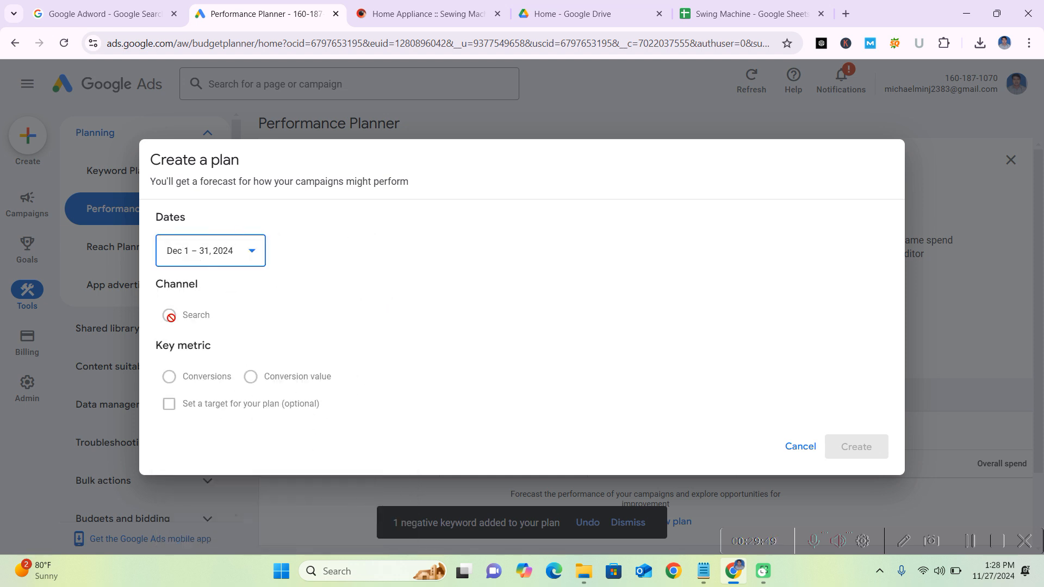
{"action": "left_click", "coordinate": [797, 448]}
- Start another performance plan, try the next year preset for its dates, and cancel it
{"action": "left_click", "coordinate": [659, 289]}
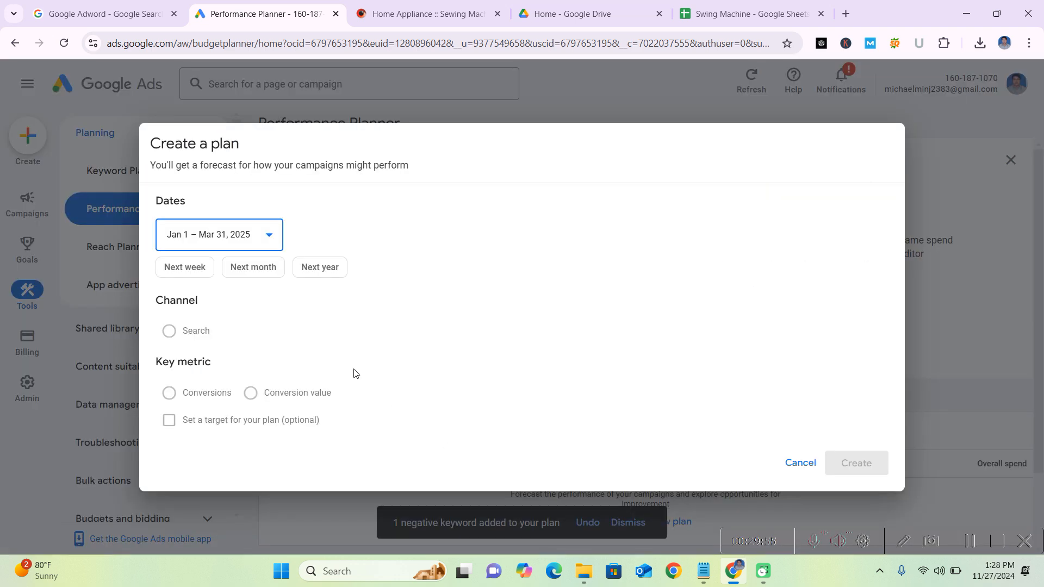
{"action": "left_click", "coordinate": [321, 269]}
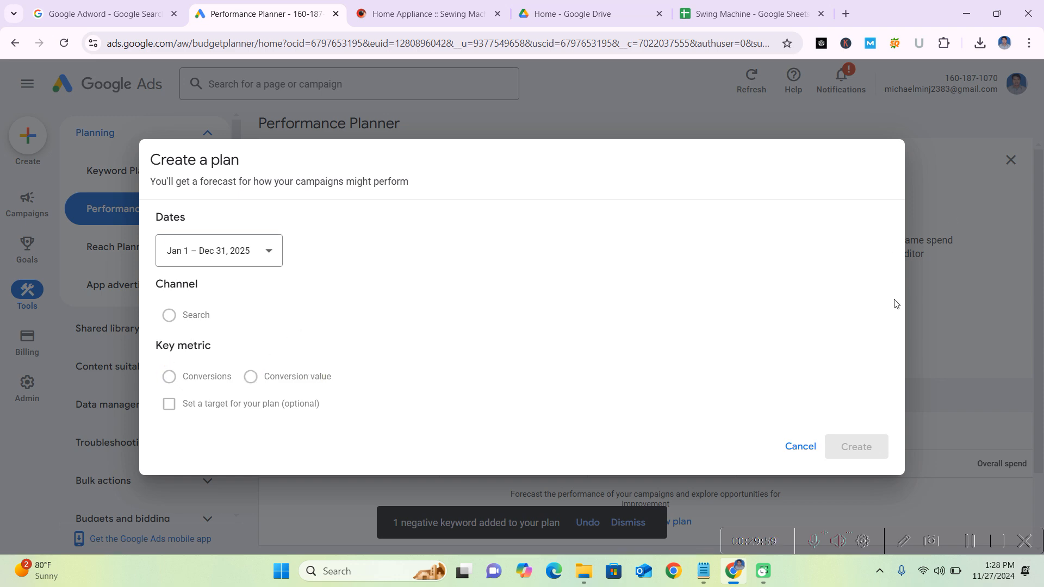
{"action": "left_click", "coordinate": [799, 446]}
- Dismiss the negative keyword notification and sort the performance plans by last modified in ascending order
{"action": "scroll", "coordinate": [554, 402], "scroll_direction": "down", "scroll_amount": 2}
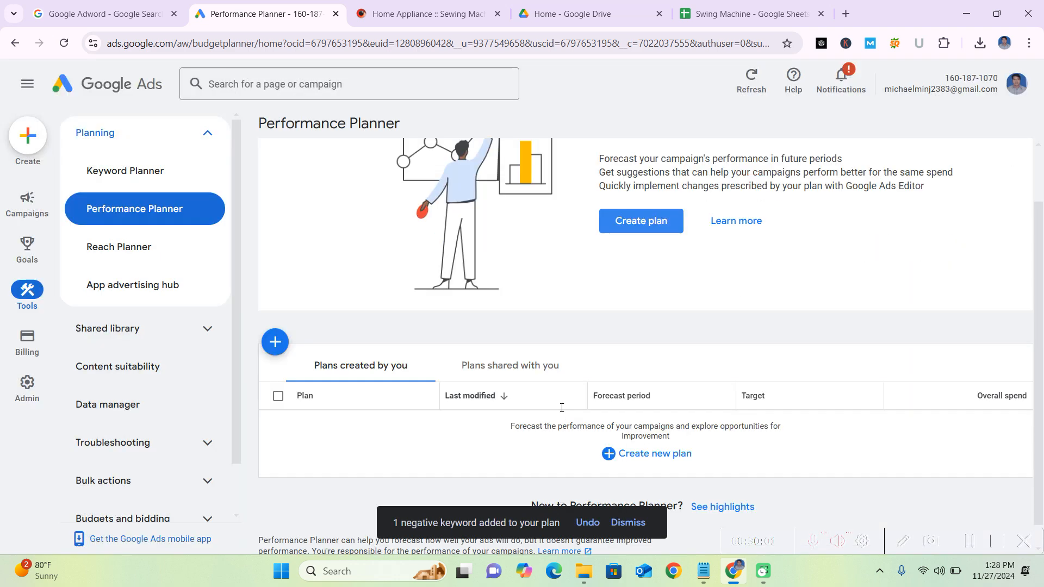
{"action": "left_click", "coordinate": [627, 524]}
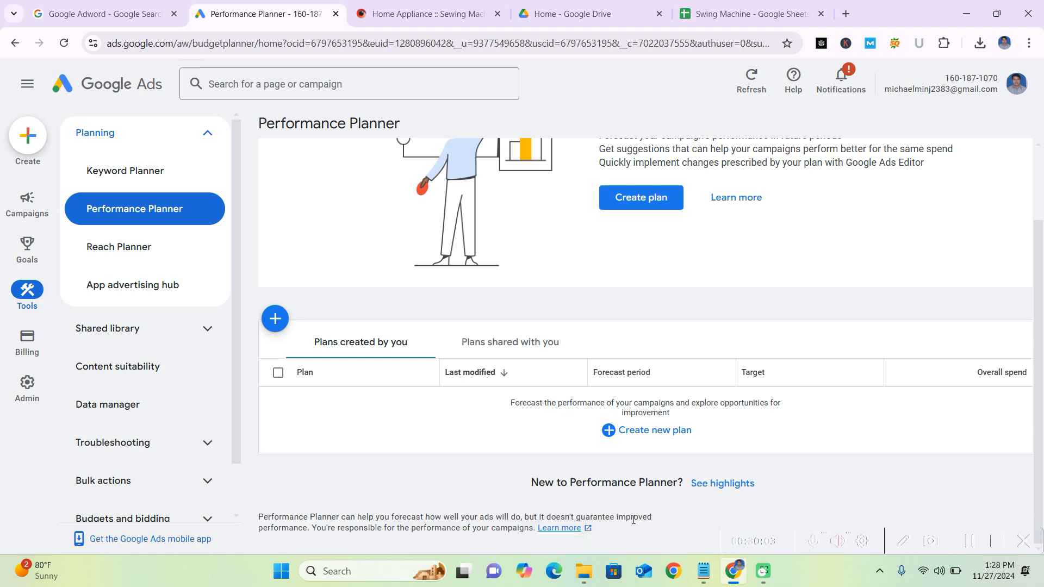
{"action": "left_click", "coordinate": [491, 372]}
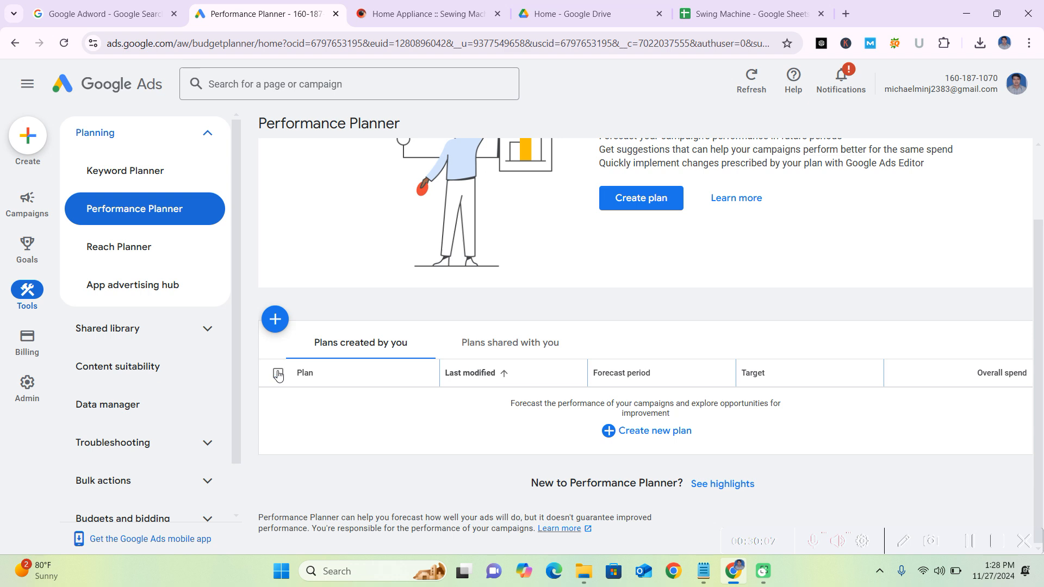
- Review the channel, key metric and target options for a new performance plan, and cancel without creating it
{"action": "left_click", "coordinate": [276, 320]}
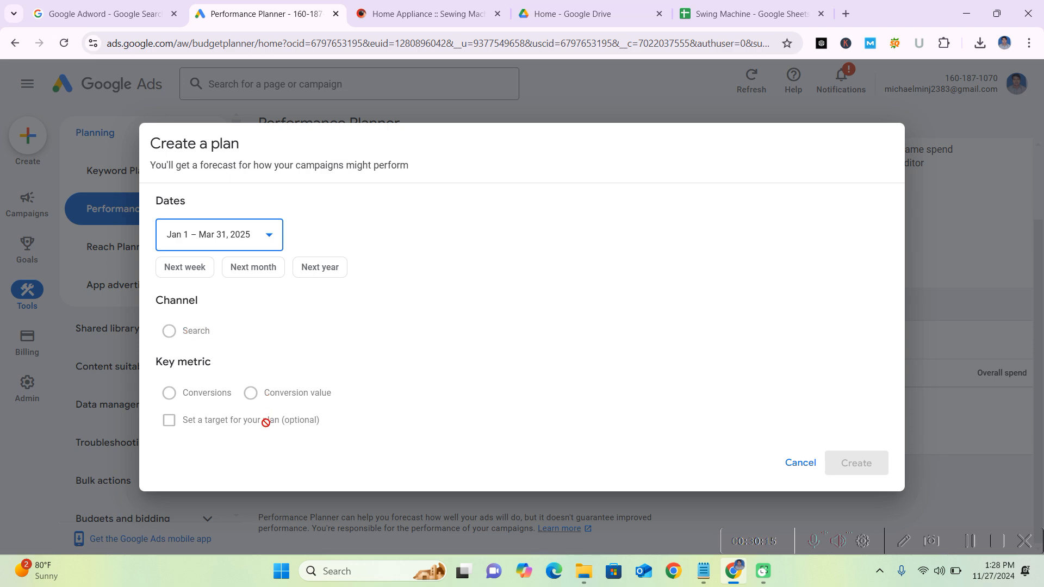
{"action": "left_click_drag", "start_coordinate": [268, 421], "coordinate": [263, 421]}
{"action": "left_click", "coordinate": [797, 462]}
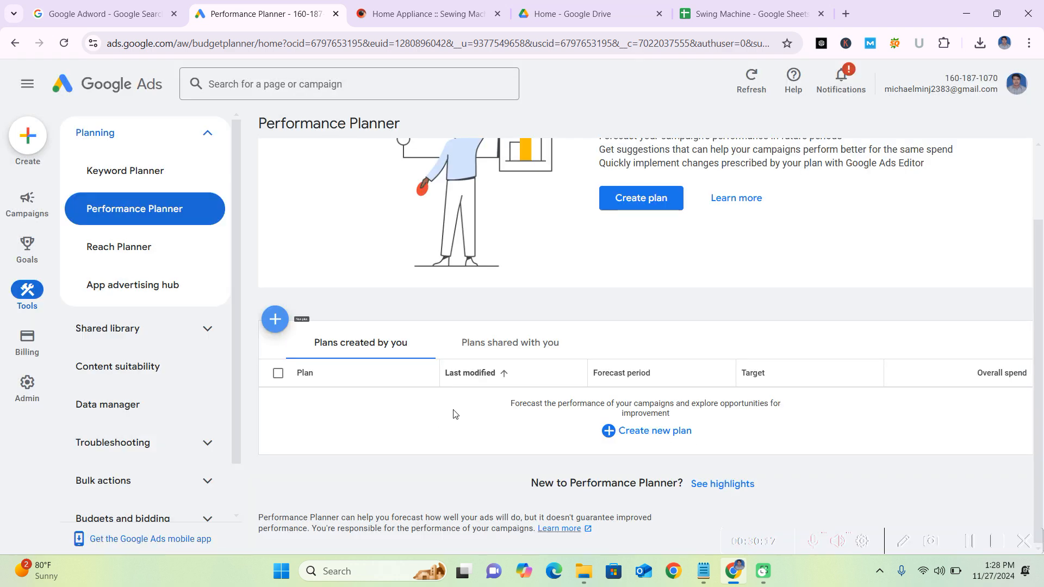
{"action": "scroll", "coordinate": [544, 402], "scroll_direction": "up", "scroll_amount": 2}
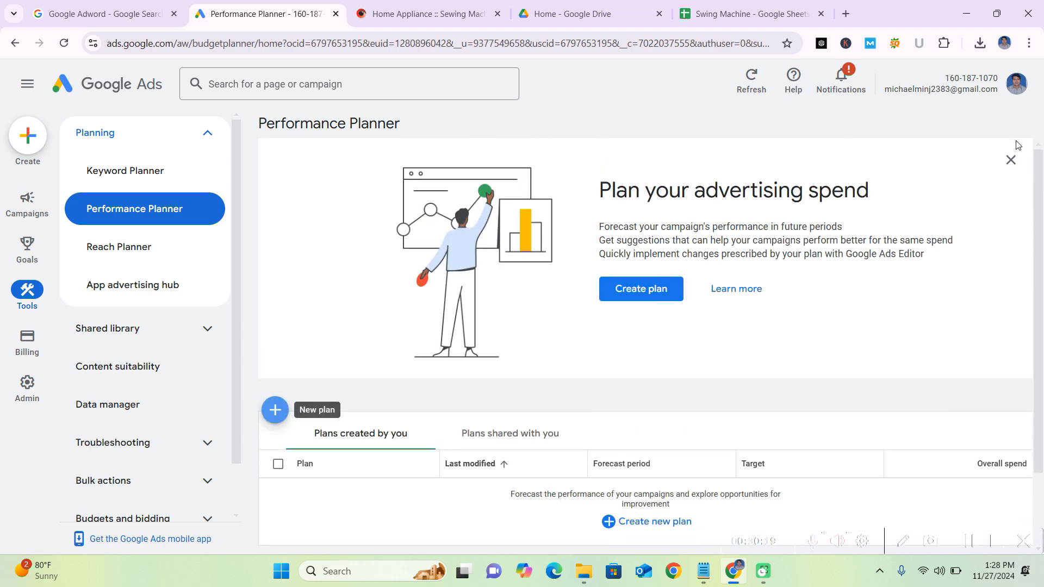
- View the Reach Planner and App advertising hub pages, and open Audience manager from the shared library
{"action": "left_click", "coordinate": [171, 255]}
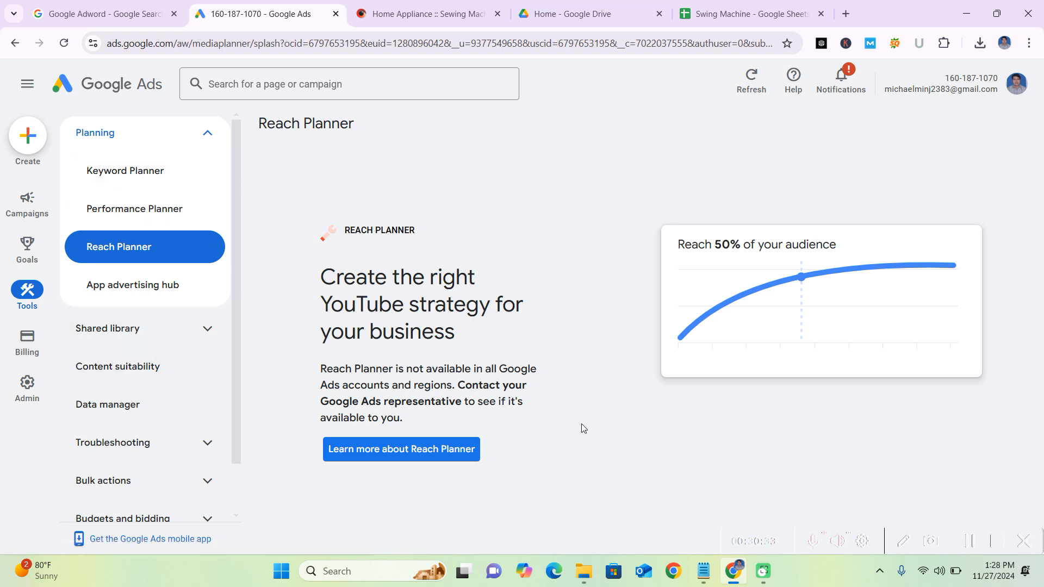
{"action": "left_click", "coordinate": [143, 287]}
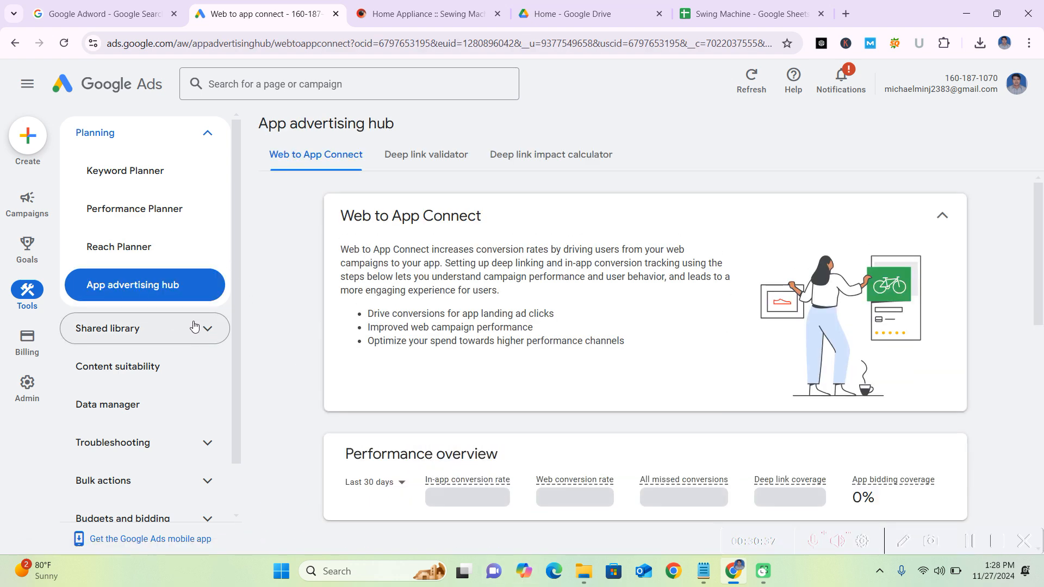
{"action": "left_click", "coordinate": [213, 334]}
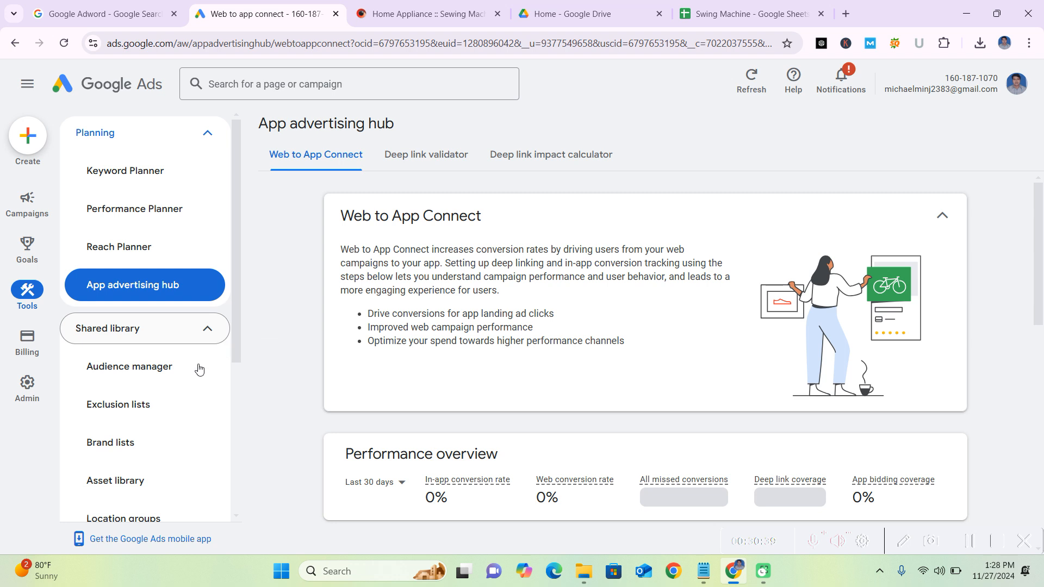
{"action": "left_click", "coordinate": [136, 374]}
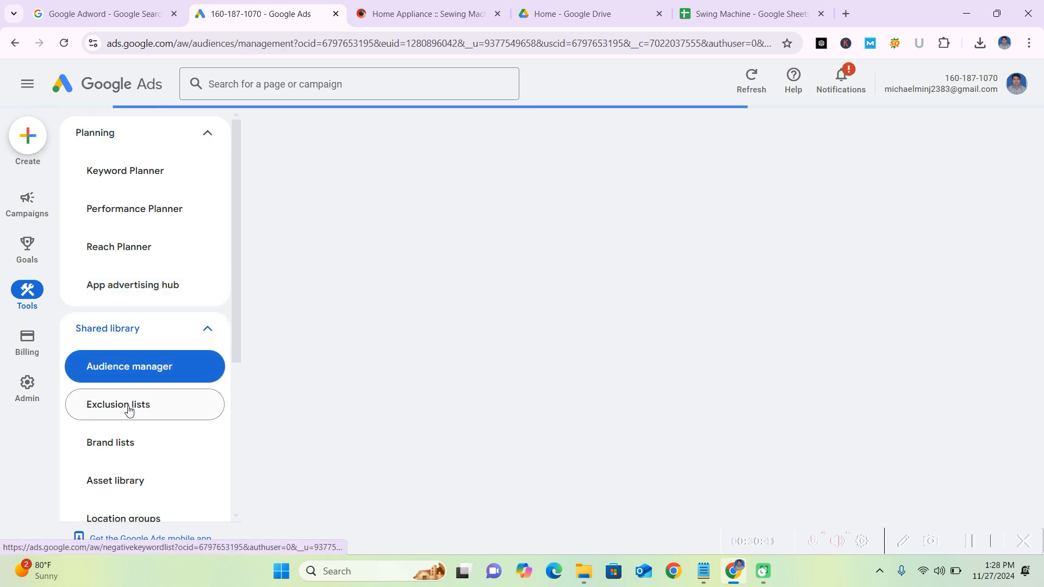
- View the Exclusion lists, Brand lists, Asset library and Location groups pages of the shared library in turn
{"action": "left_click", "coordinate": [128, 406]}
{"action": "left_click", "coordinate": [129, 452]}
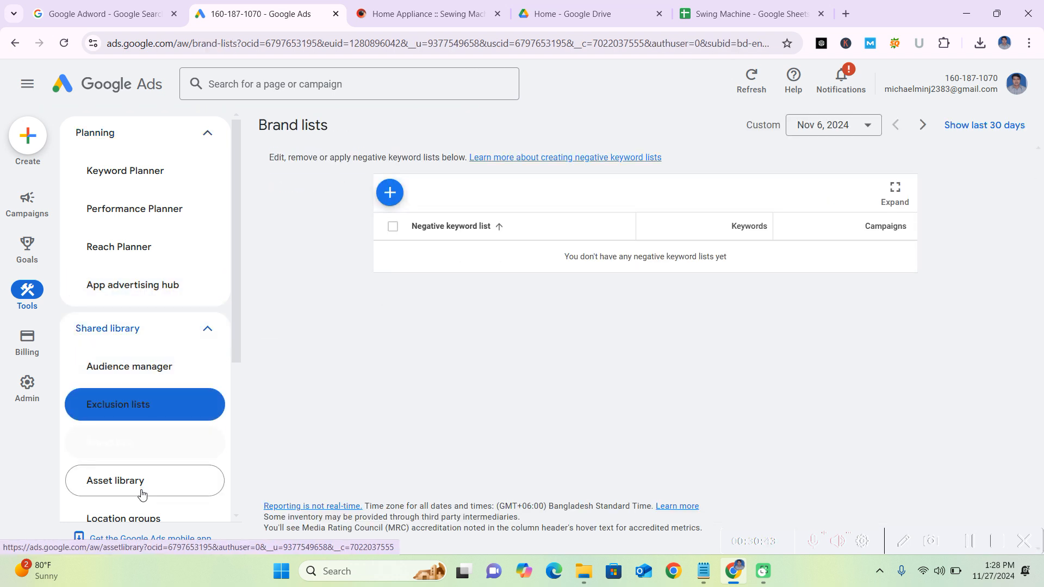
{"action": "left_click", "coordinate": [151, 483]}
{"action": "scroll", "coordinate": [150, 482], "scroll_direction": "down", "scroll_amount": 1}
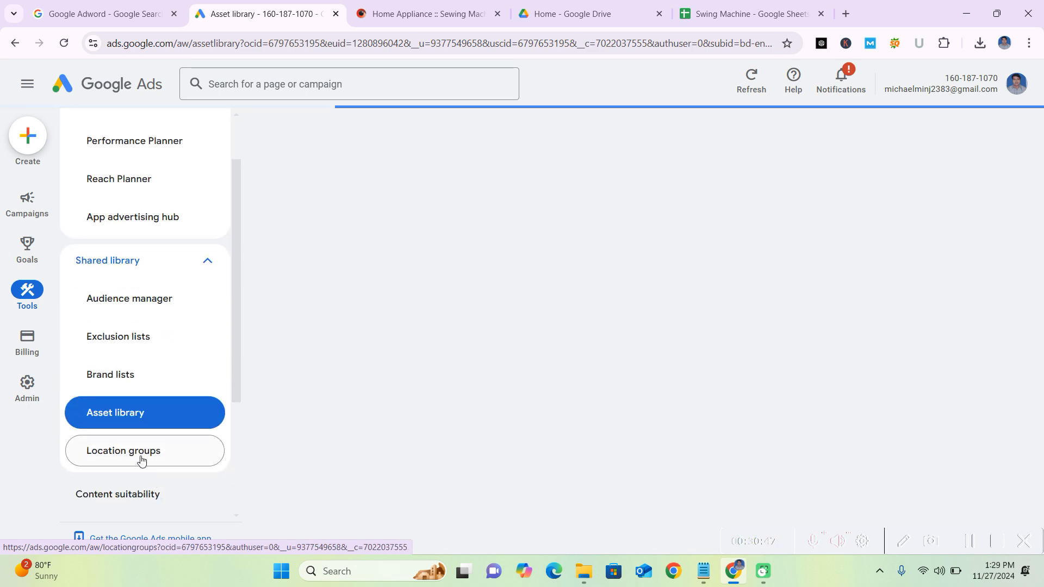
{"action": "left_click", "coordinate": [143, 461]}
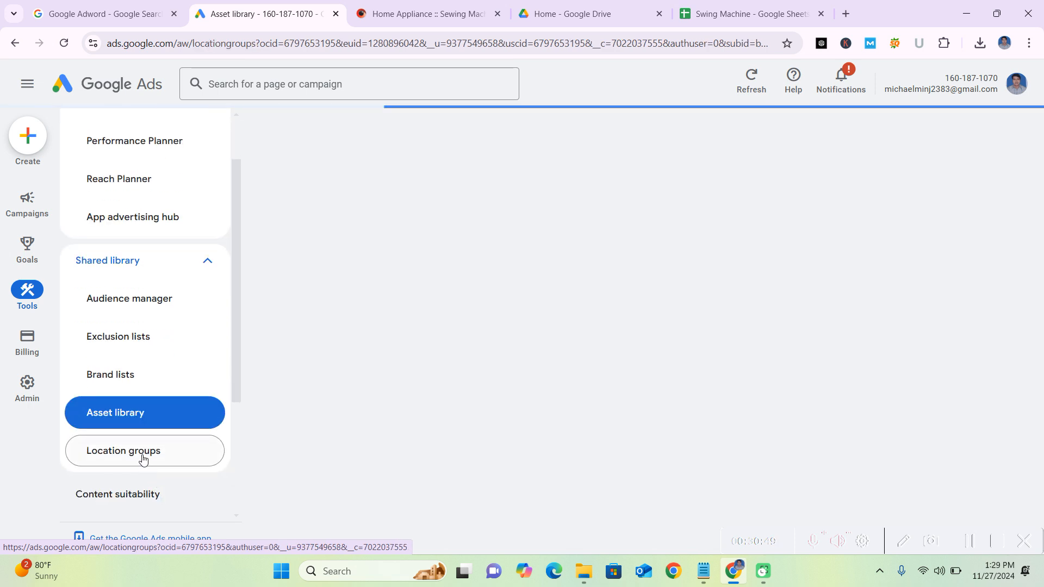
- Return to Audience manager and look through its data segments, audiences, custom segments, combined segments, data insights and data sources
{"action": "left_click", "coordinate": [141, 304]}
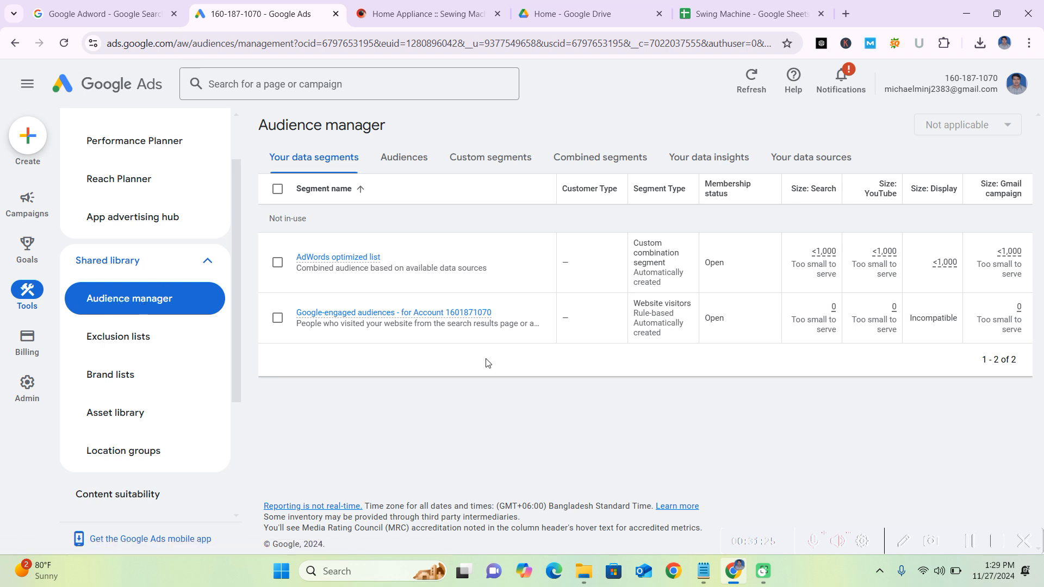
{"action": "mouse_move", "coordinate": [353, 265]}
{"action": "left_click", "coordinate": [428, 153]}
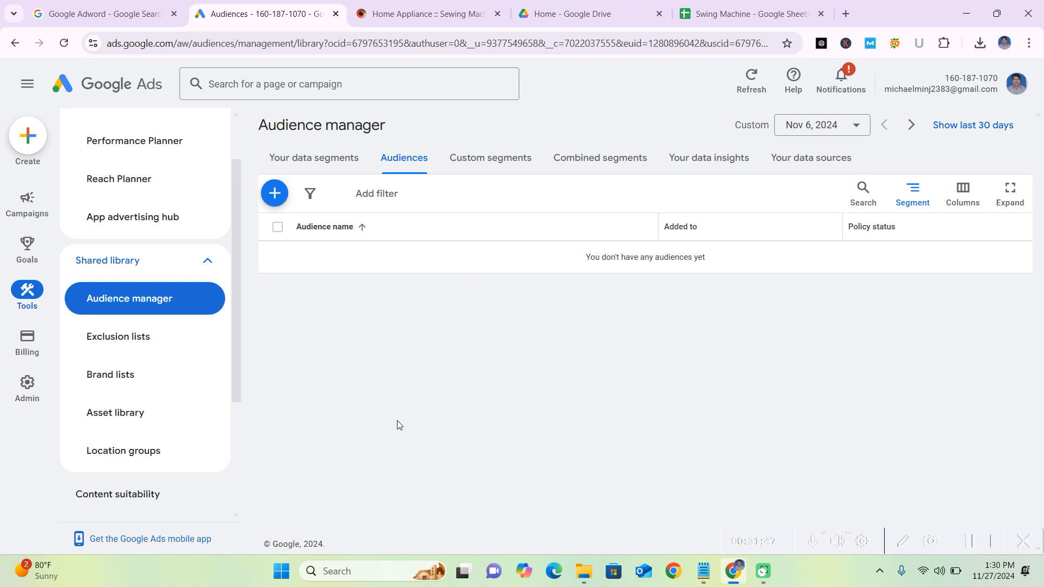
{"action": "left_click", "coordinate": [484, 170]}
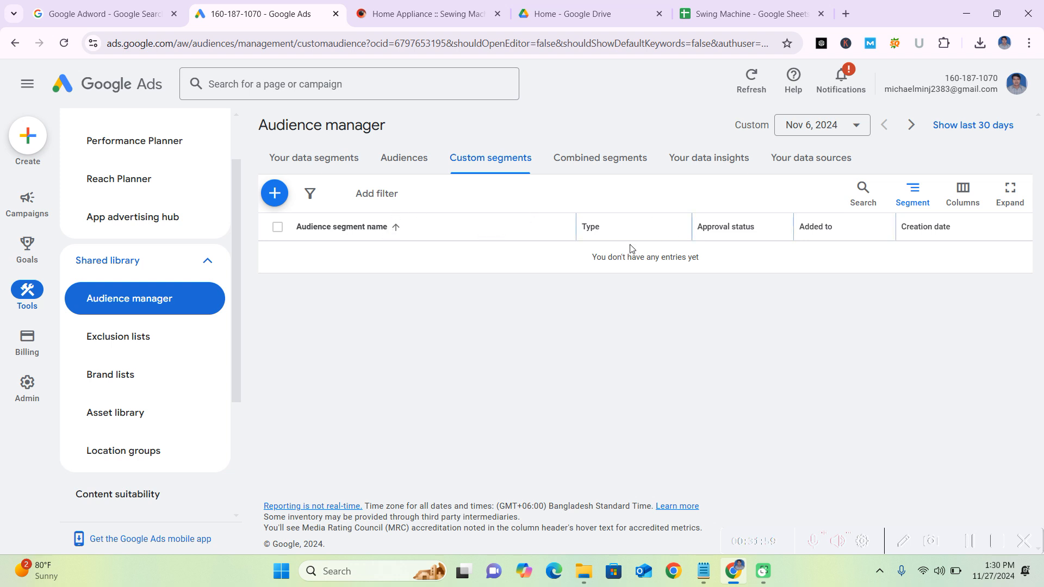
{"action": "left_click", "coordinate": [629, 169]}
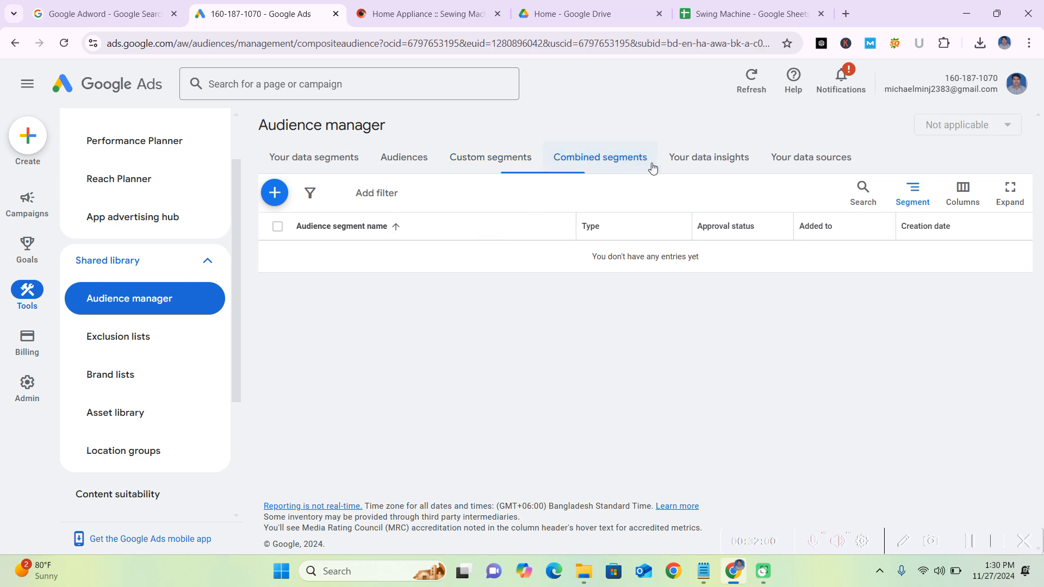
{"action": "left_click", "coordinate": [717, 168]}
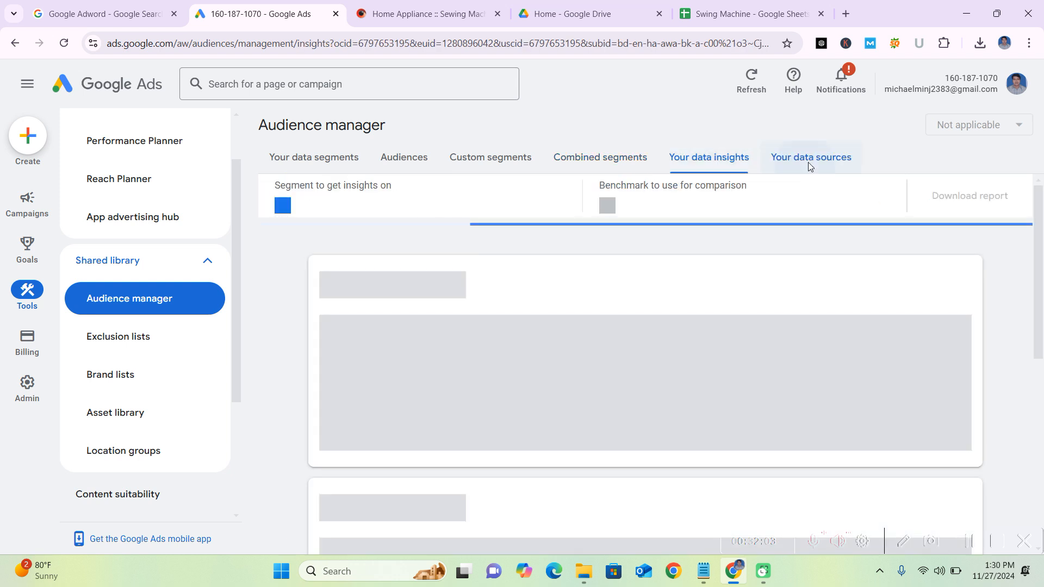
{"action": "left_click", "coordinate": [808, 164]}
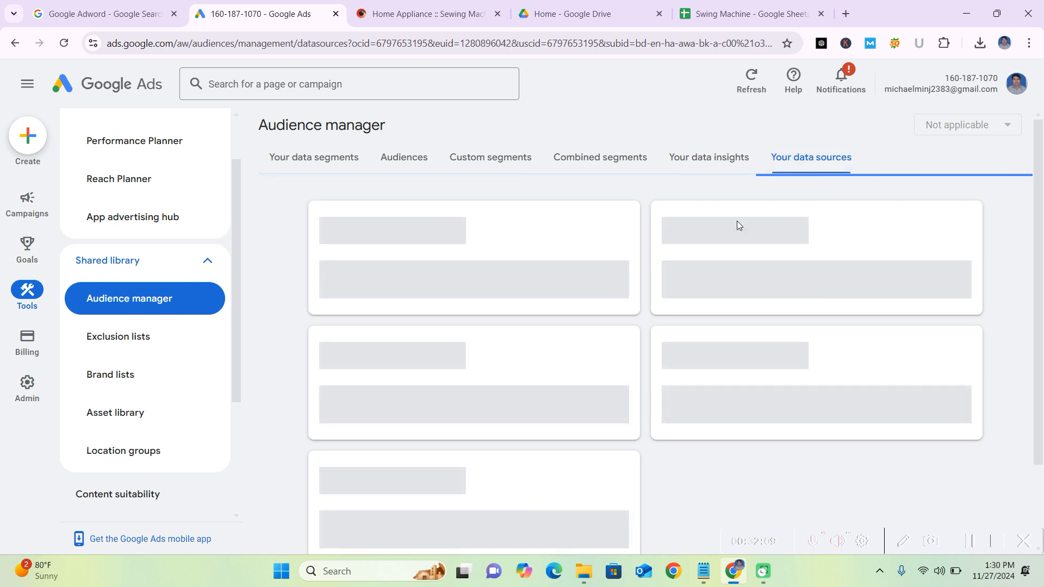
{"action": "left_click", "coordinate": [515, 162]}
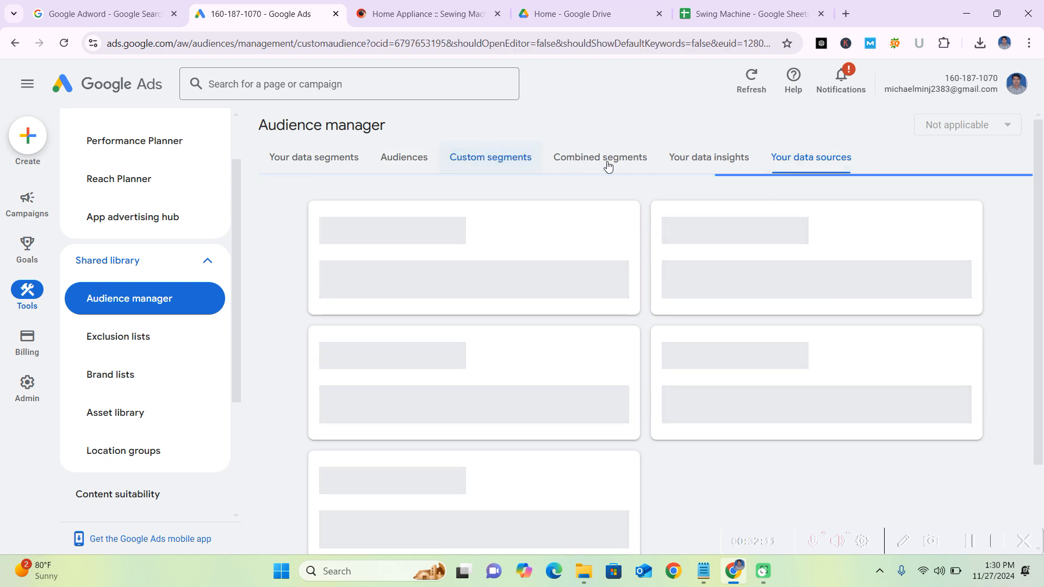
{"action": "left_click", "coordinate": [608, 163]}
{"action": "left_click", "coordinate": [717, 169]}
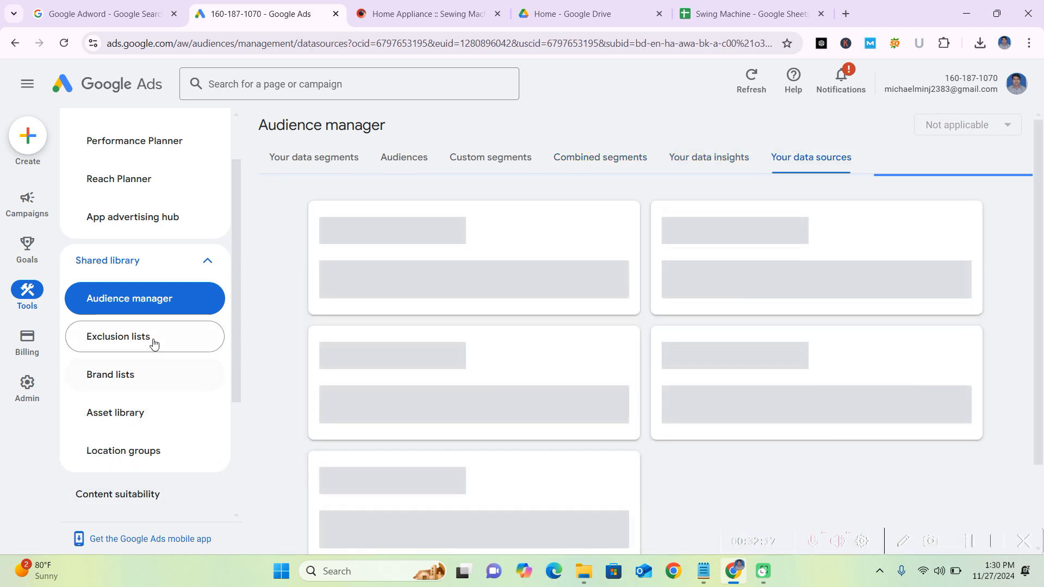
- Open the exclusion lists, start a new negative keyword list, and review its list name and negative keywords fields
{"action": "left_click", "coordinate": [155, 343]}
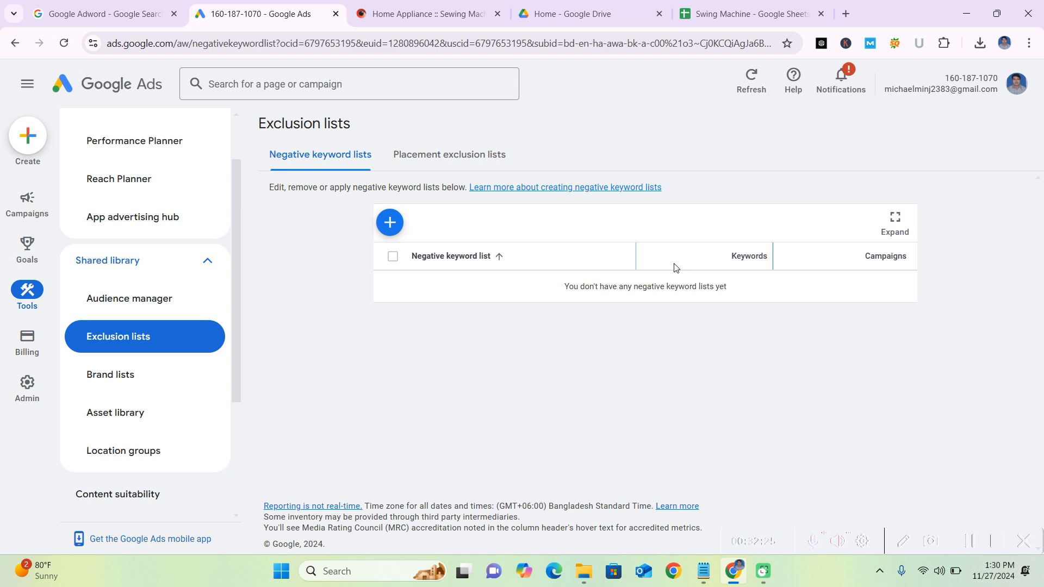
{"action": "left_click", "coordinate": [391, 226]}
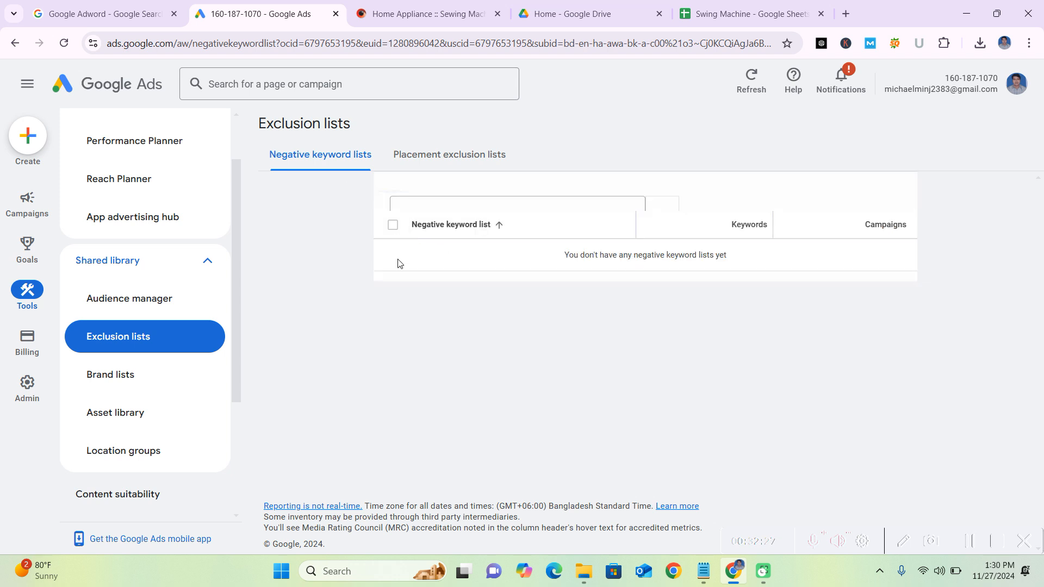
{"action": "left_click", "coordinate": [460, 249]}
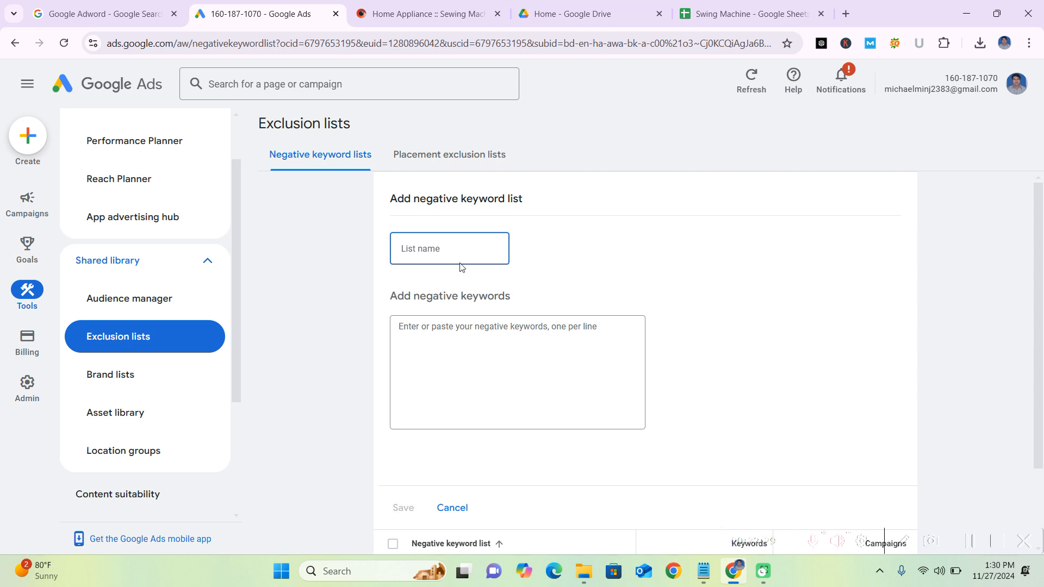
{"action": "left_click", "coordinate": [466, 335]}
{"action": "scroll", "coordinate": [468, 345], "scroll_direction": "down", "scroll_amount": 1}
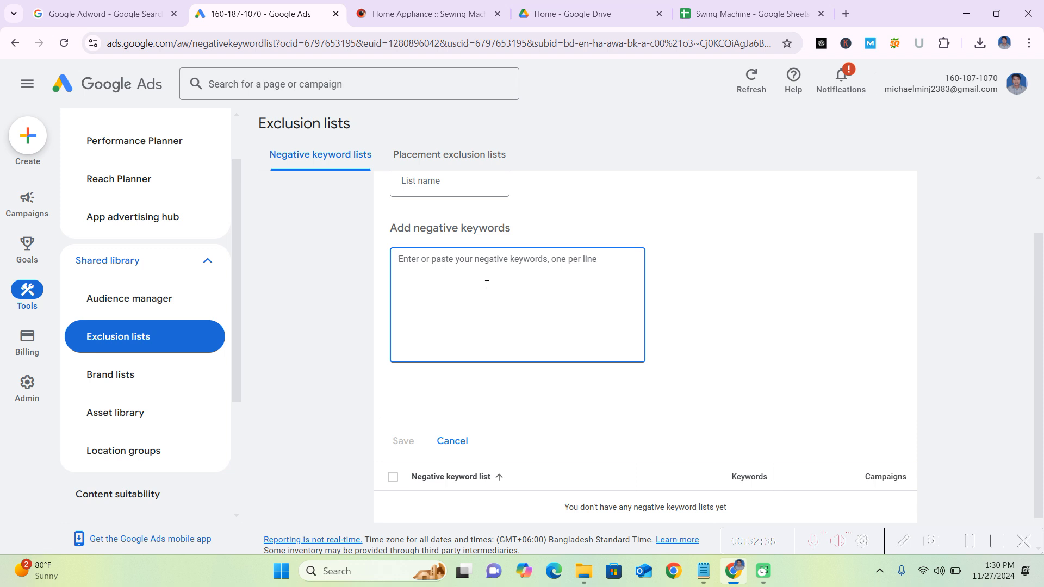
{"action": "scroll", "coordinate": [424, 500], "scroll_direction": "down", "scroll_amount": 1}
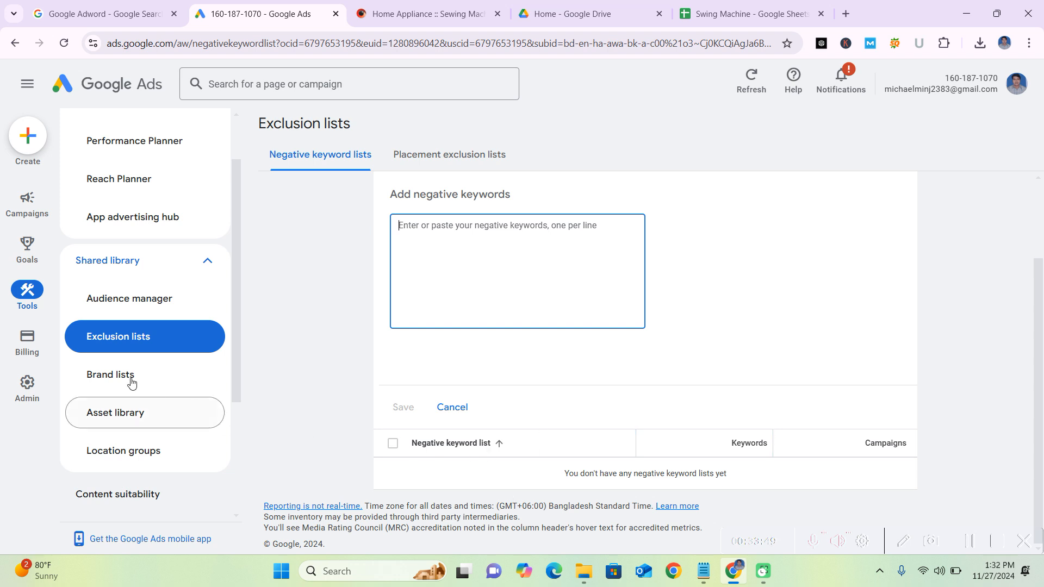
- Review the list name and brand fields for a new account-level brand list, and close the form without creating it
{"action": "left_click", "coordinate": [110, 379]}
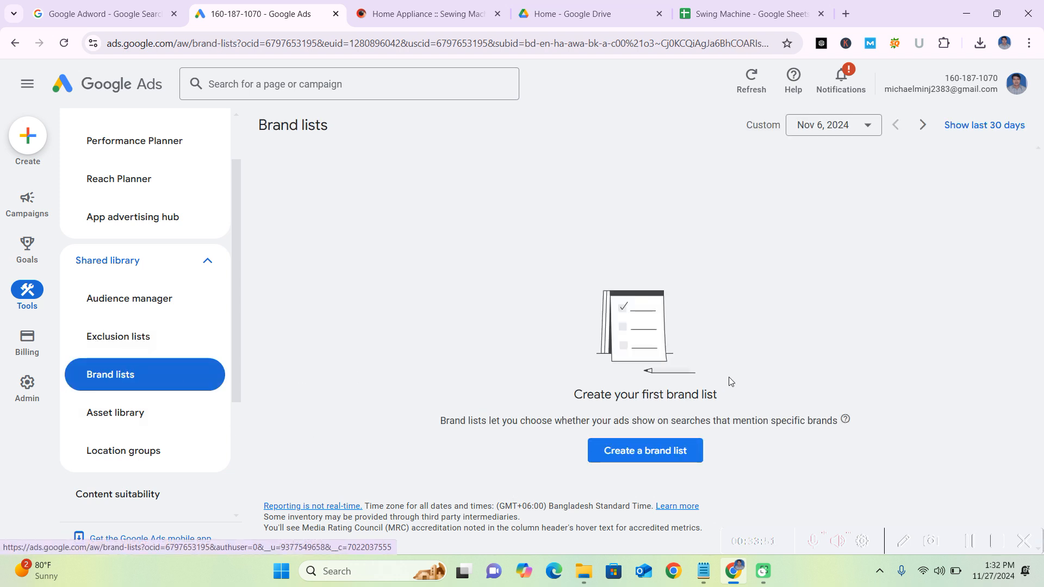
{"action": "left_click", "coordinate": [664, 454]}
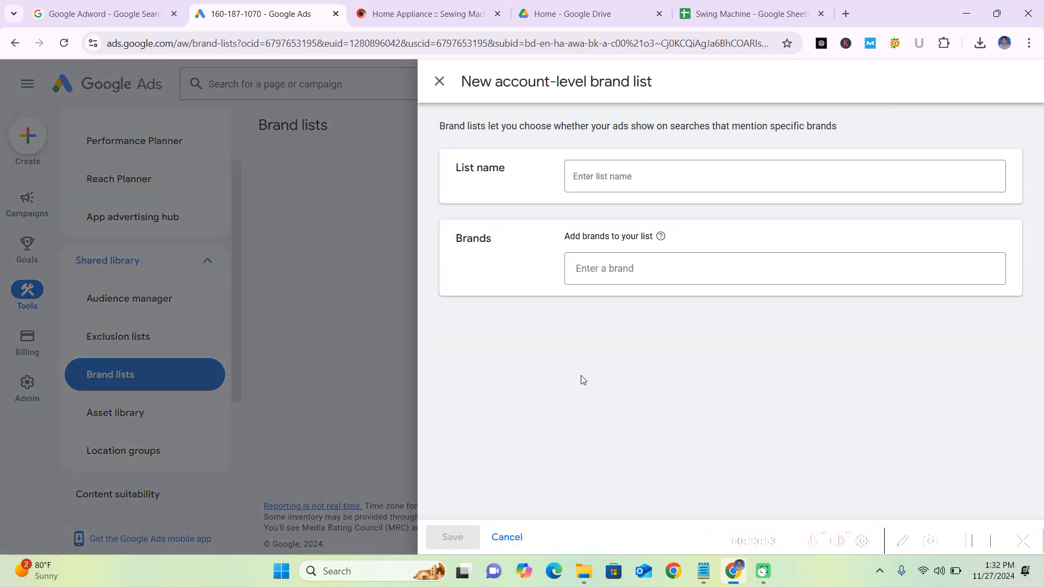
{"action": "left_click", "coordinate": [595, 175]}
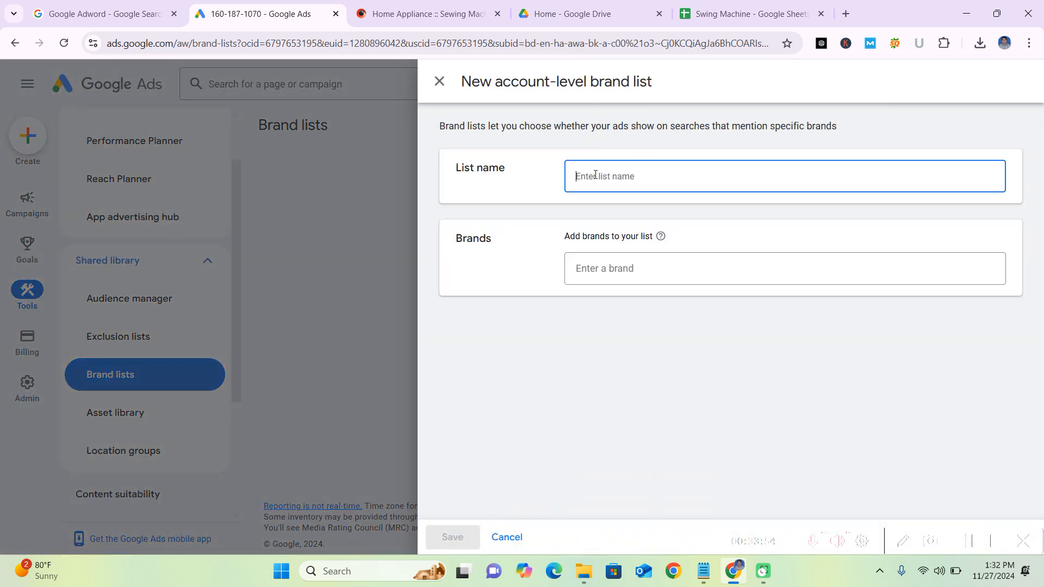
{"action": "left_click", "coordinate": [605, 267]}
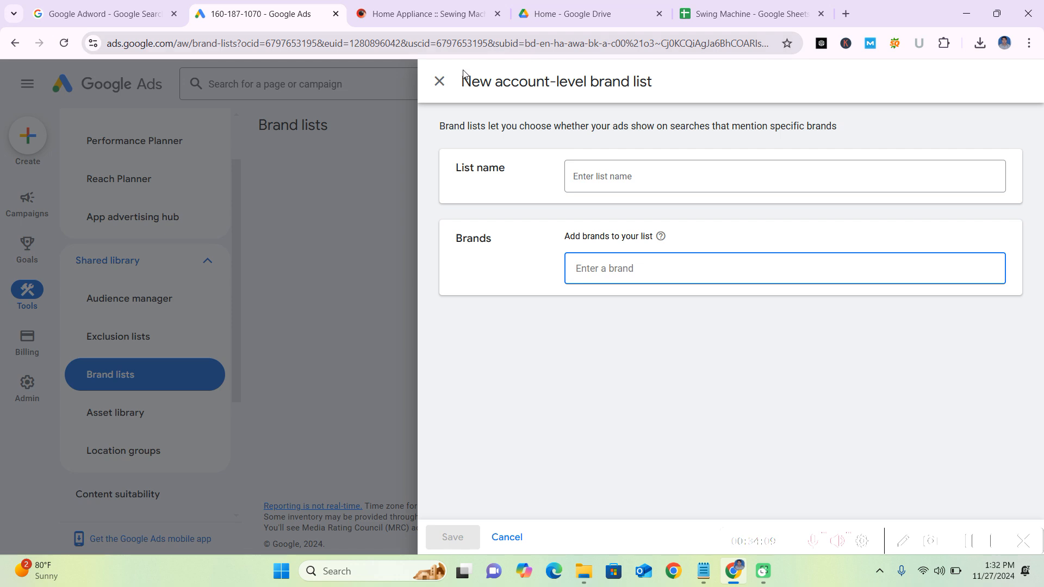
{"action": "left_click", "coordinate": [440, 81]}
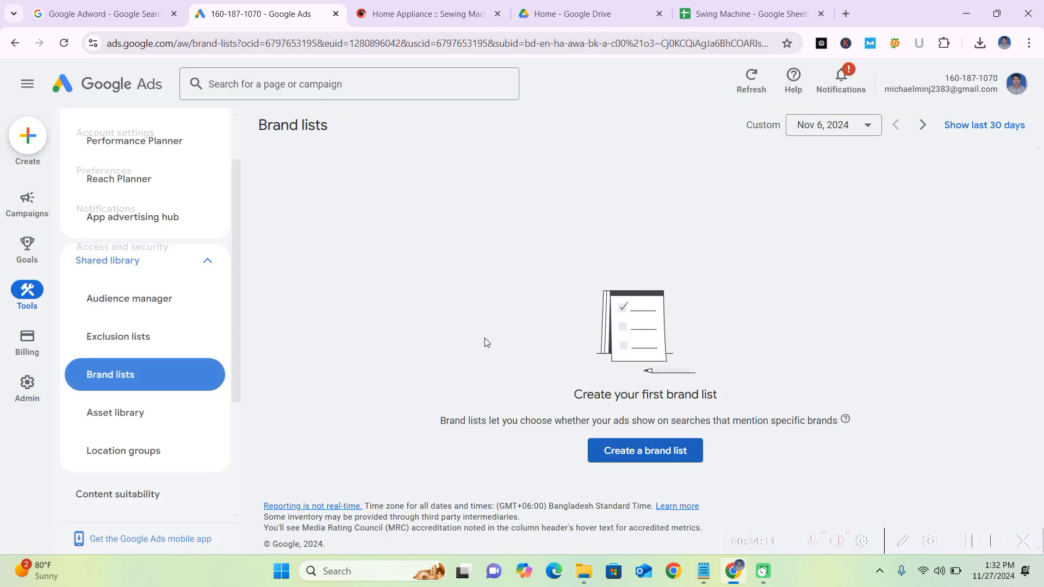
- Open the Asset library and look through its existing asset cards
{"action": "left_click", "coordinate": [145, 423]}
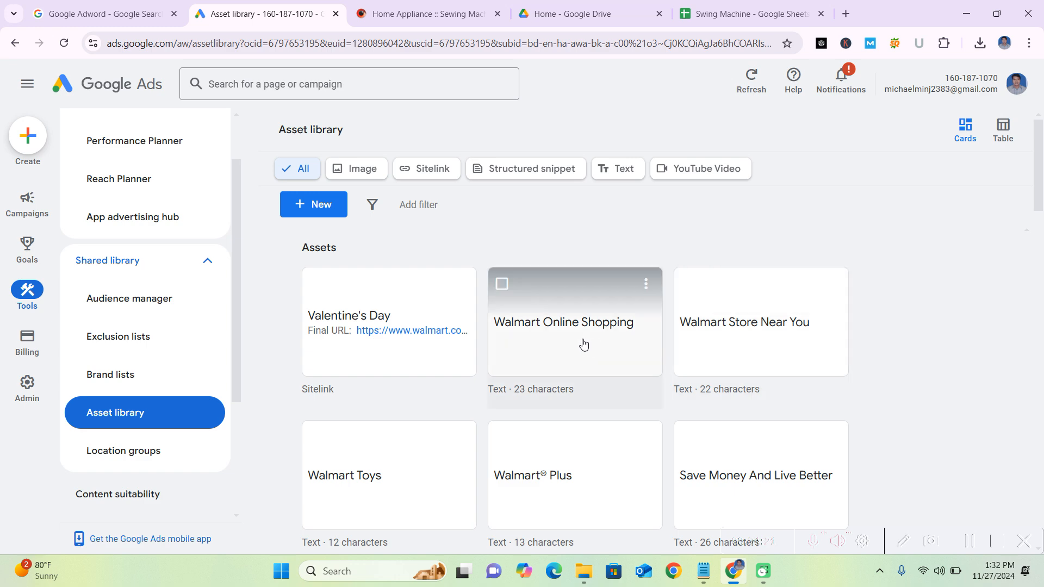
{"action": "scroll", "coordinate": [583, 344], "scroll_direction": "down", "scroll_amount": 1}
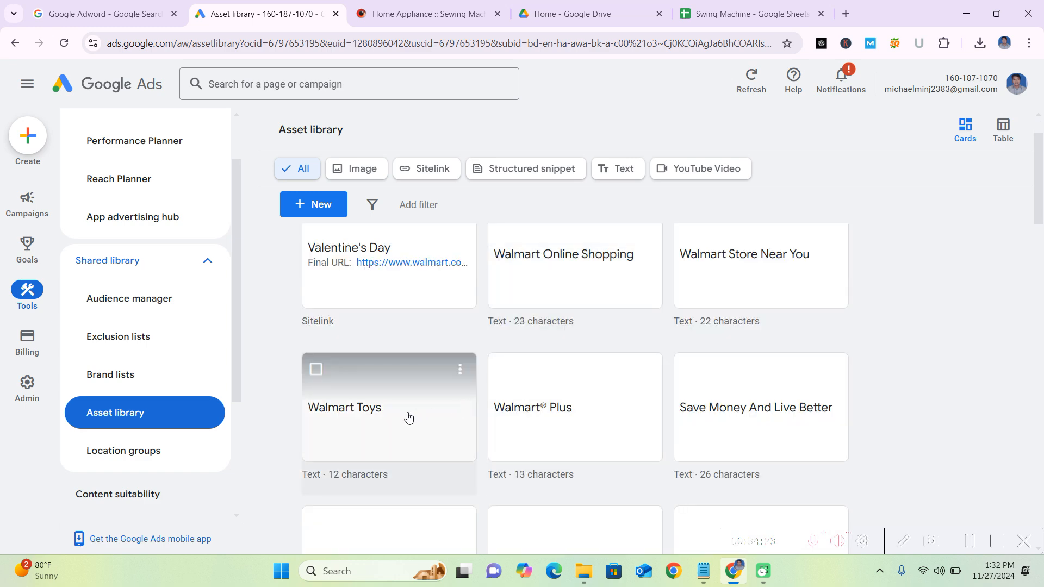
{"action": "scroll", "coordinate": [673, 394], "scroll_direction": "down", "scroll_amount": 6}
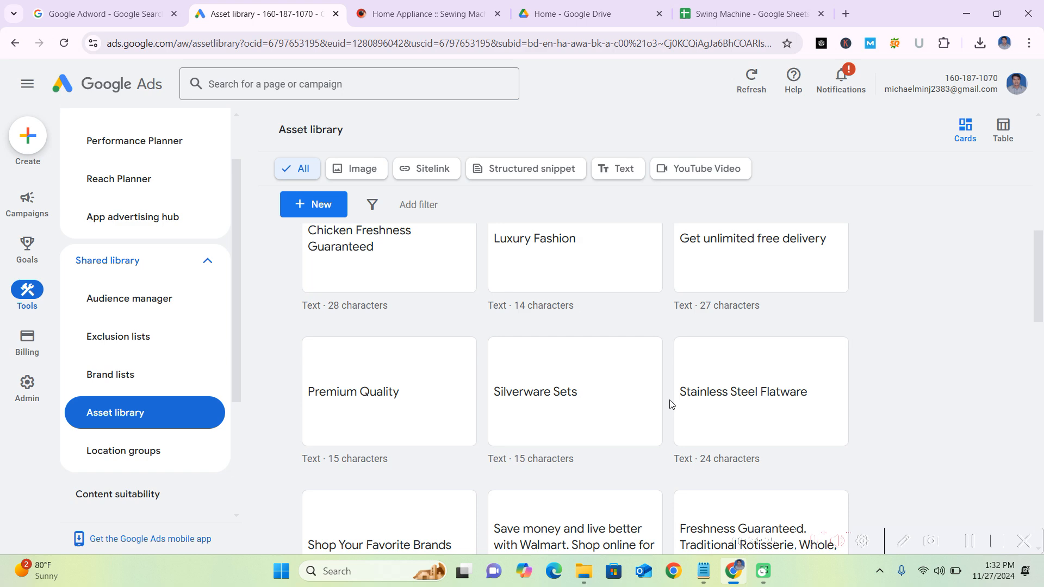
{"action": "scroll", "coordinate": [673, 404], "scroll_direction": "up", "scroll_amount": 7}
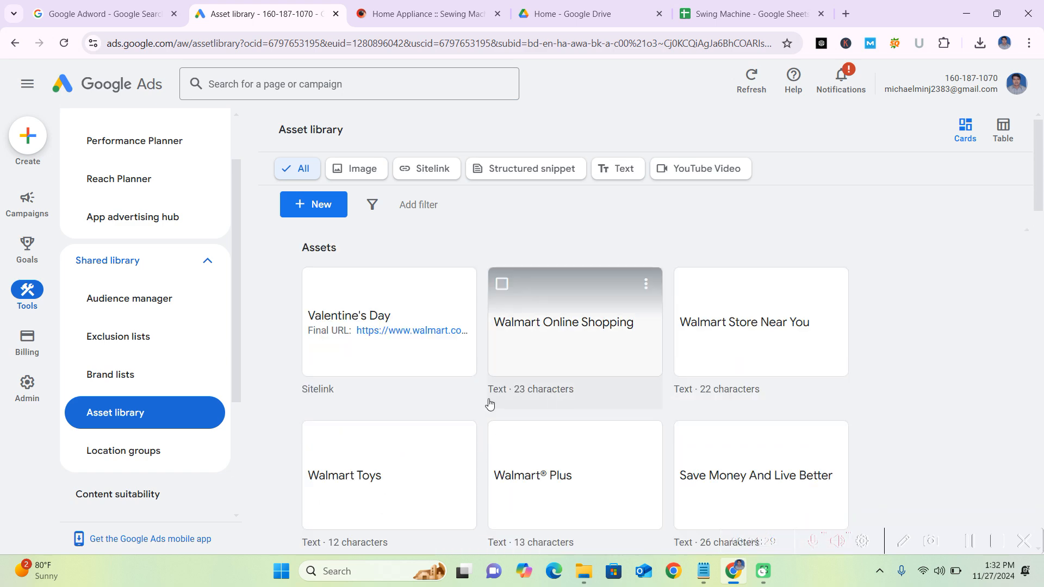
- View the Location groups page, and examine the inventory types and advanced exclusion settings under Content suitability
{"action": "left_click", "coordinate": [96, 452]}
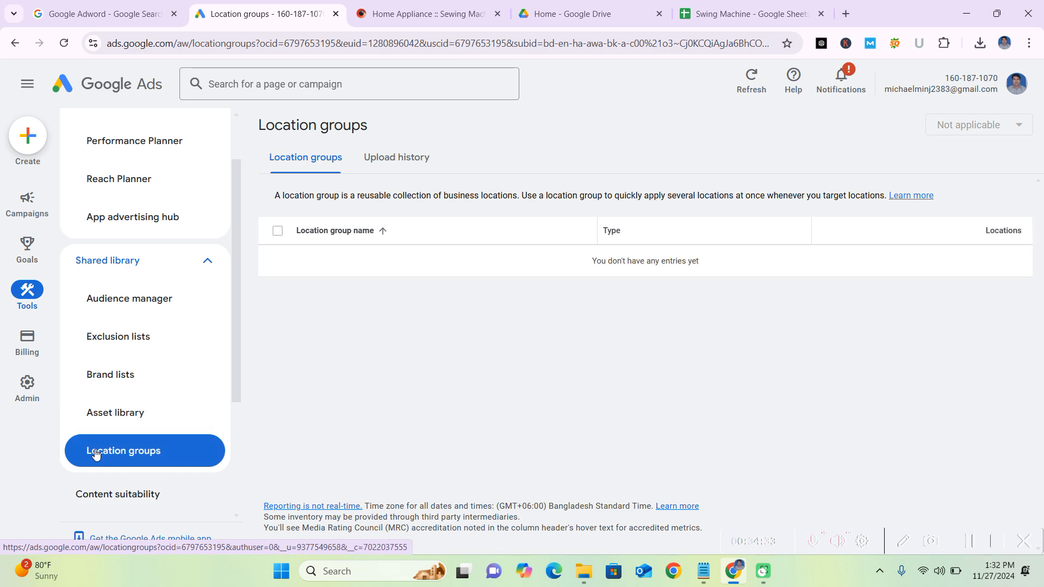
{"action": "left_click", "coordinate": [127, 498]}
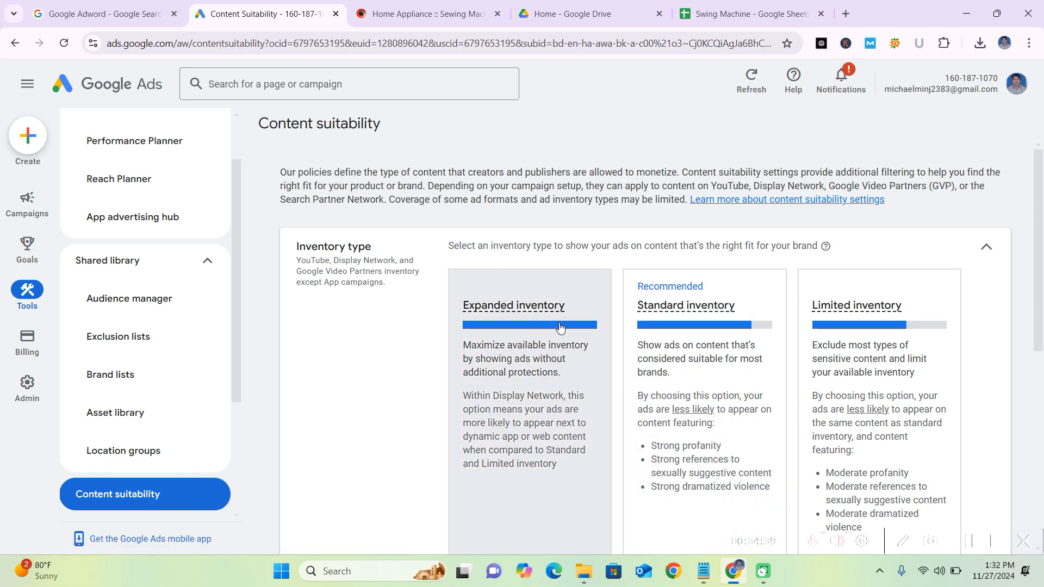
{"action": "scroll", "coordinate": [825, 392], "scroll_direction": "down", "scroll_amount": 7}
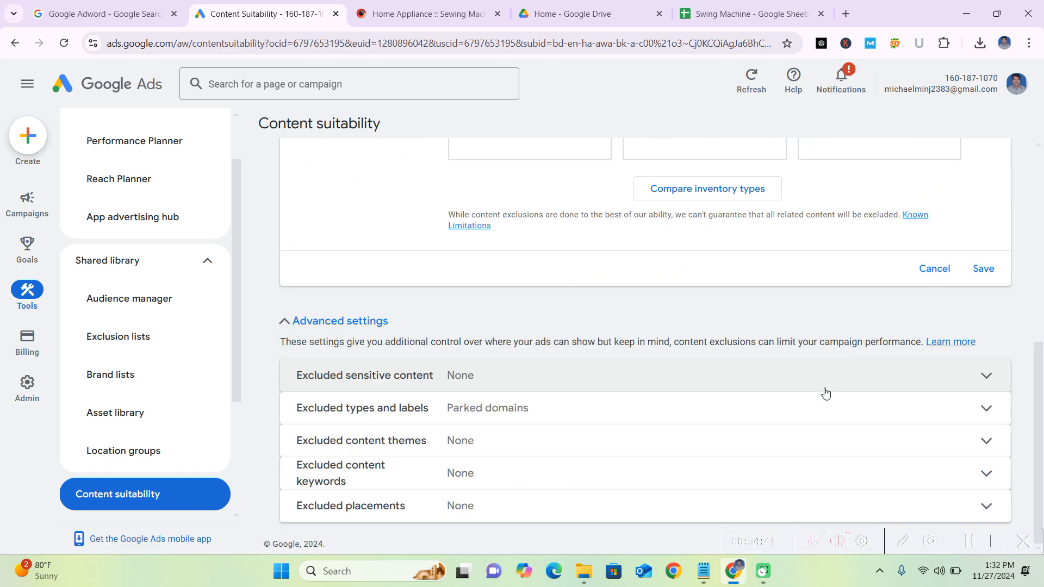
- View the connected products in Data manager, and look through the tools listed under Bulk actions and Budgets and bidding
{"action": "scroll", "coordinate": [169, 462], "scroll_direction": "down", "scroll_amount": 3}
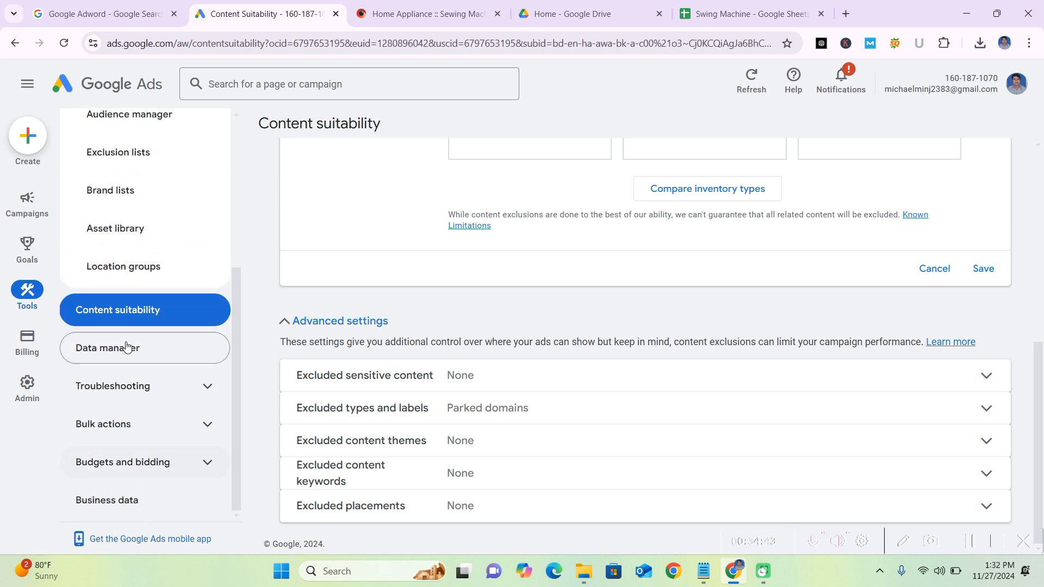
{"action": "left_click", "coordinate": [158, 363]}
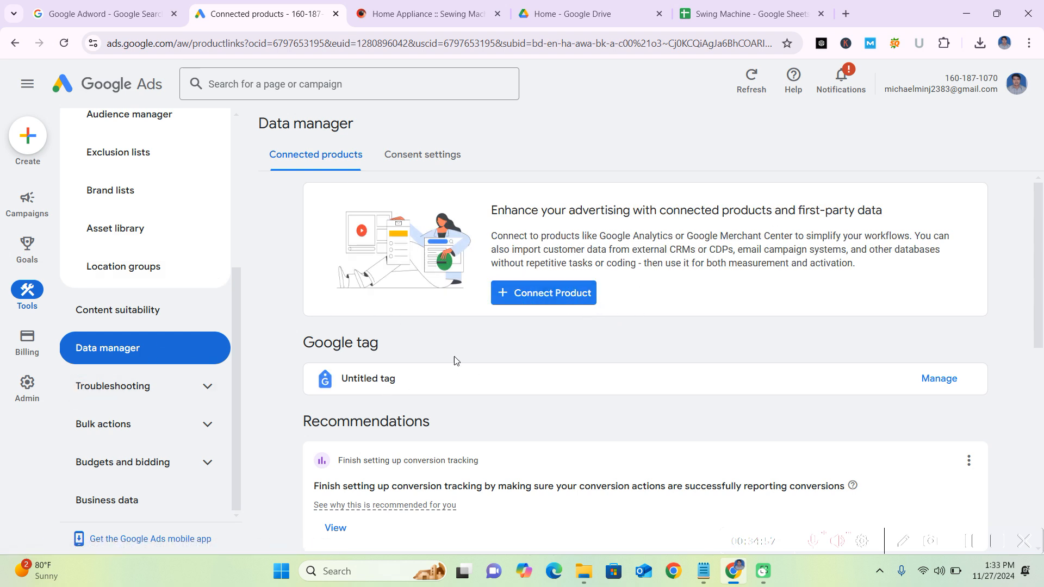
{"action": "left_click", "coordinate": [206, 426]}
{"action": "scroll", "coordinate": [139, 396], "scroll_direction": "down", "scroll_amount": 1}
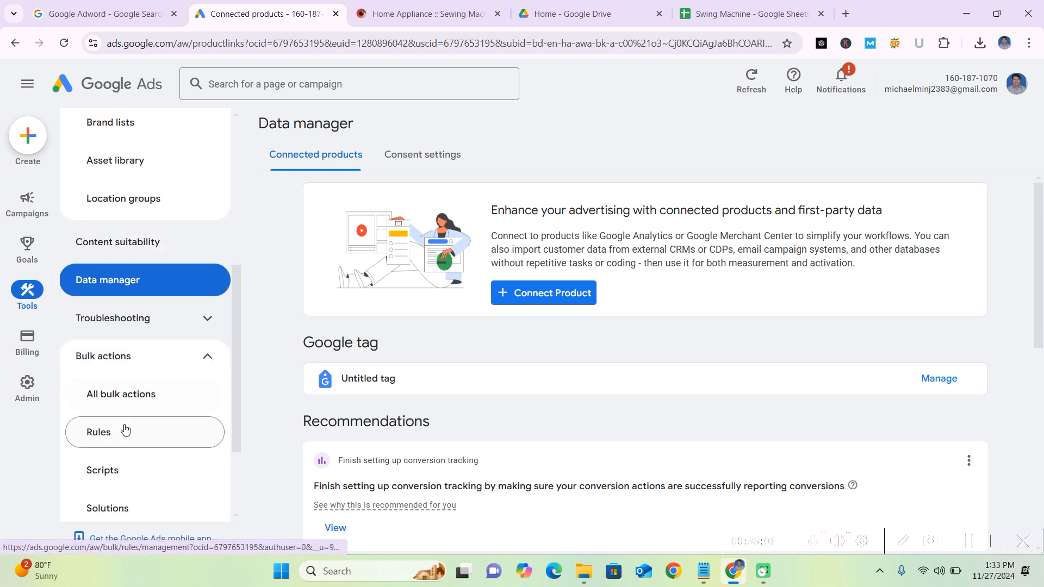
{"action": "scroll", "coordinate": [125, 484], "scroll_direction": "down", "scroll_amount": 1}
{"action": "scroll", "coordinate": [121, 456], "scroll_direction": "down", "scroll_amount": 1}
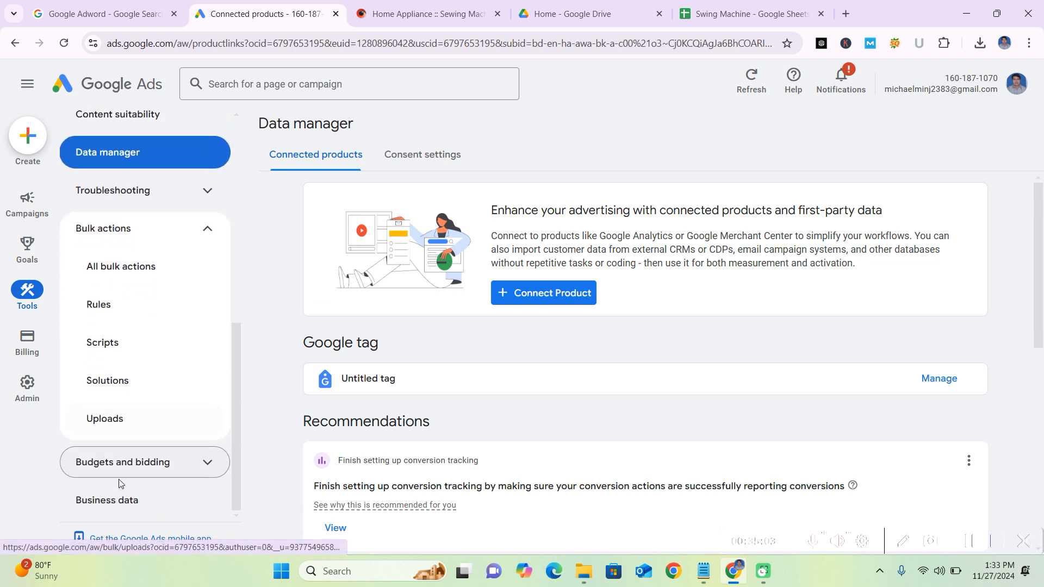
{"action": "left_click", "coordinate": [182, 476]}
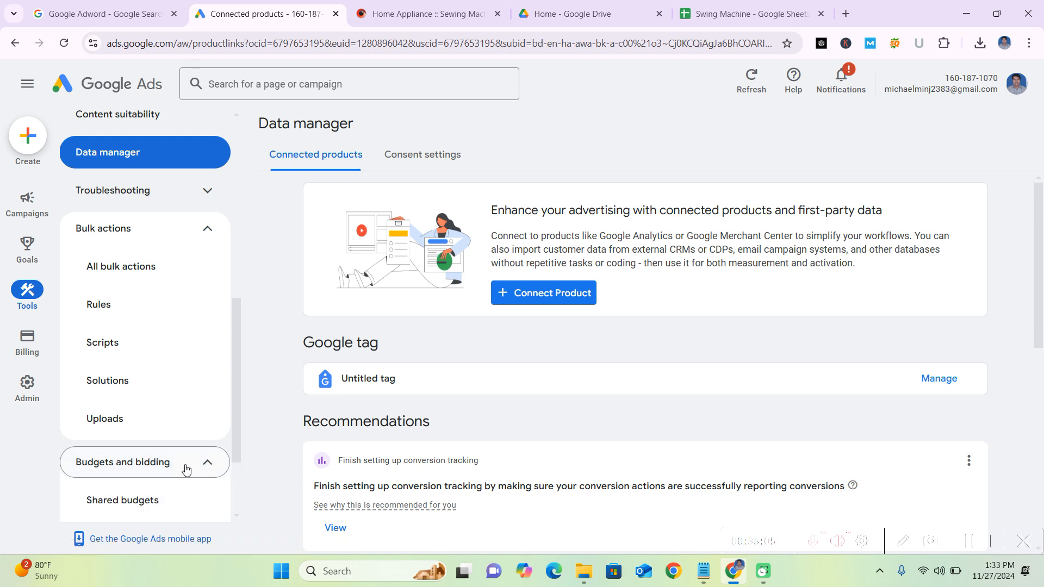
{"action": "scroll", "coordinate": [187, 468], "scroll_direction": "down", "scroll_amount": 2}
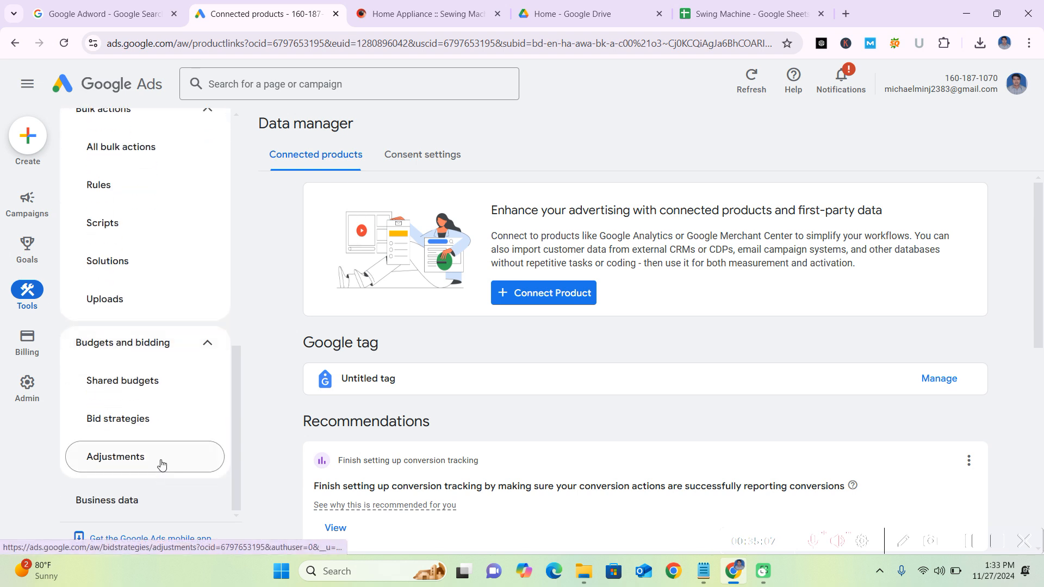
{"action": "scroll", "coordinate": [158, 462], "scroll_direction": "up", "scroll_amount": 10}
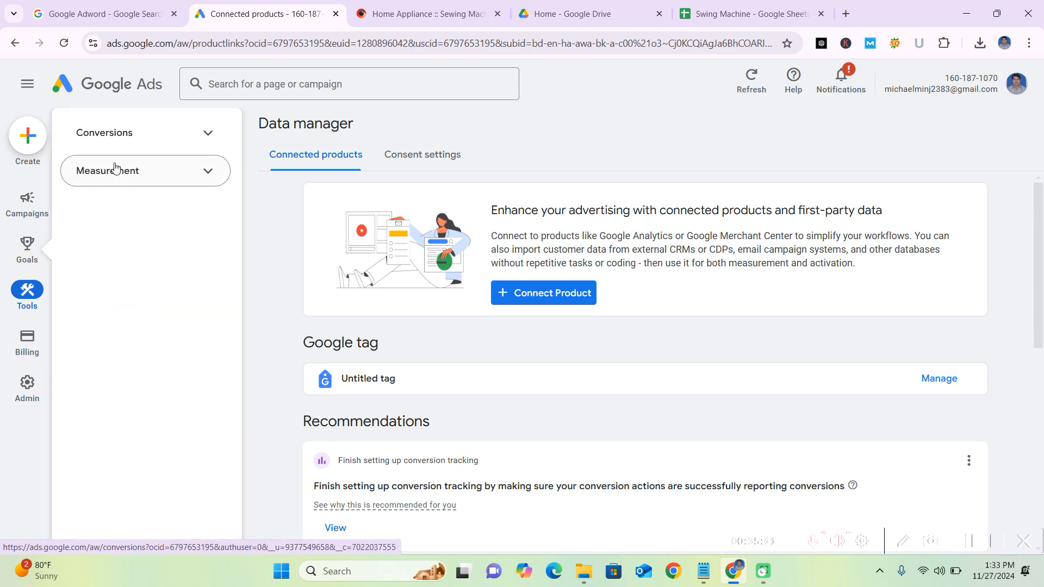
- Return to Keyword Planner and open the form for getting search volume and forecasts
{"action": "scroll", "coordinate": [140, 158], "scroll_direction": "up", "scroll_amount": 5}
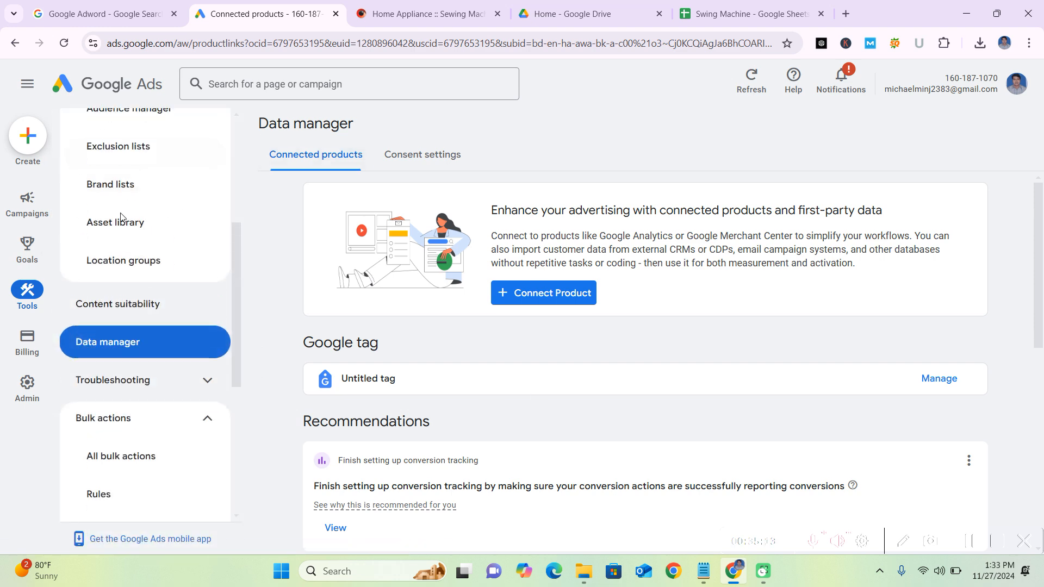
{"action": "left_click", "coordinate": [147, 172]}
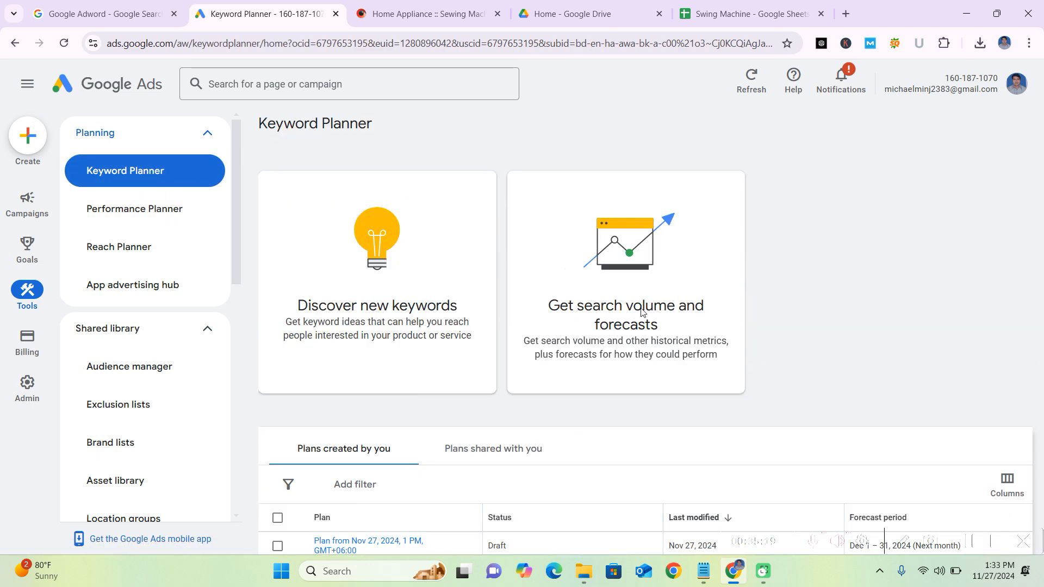
{"action": "left_click", "coordinate": [606, 346]}
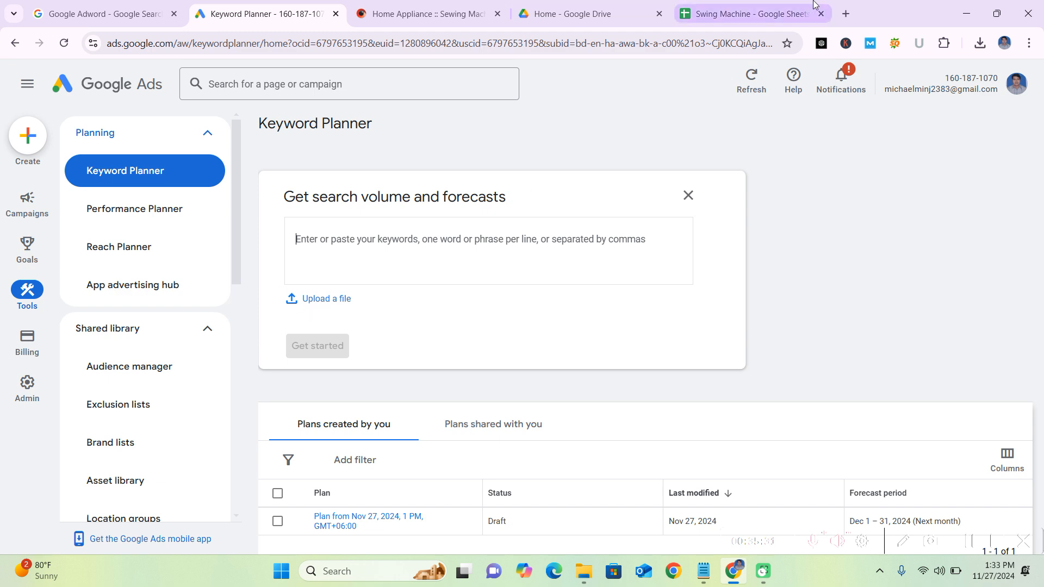
- Switch to the Swing Machine spreadsheet and copy the first four related keywords, from "swing silai machine" to "swing machine cost"
{"action": "left_click", "coordinate": [776, 10]}
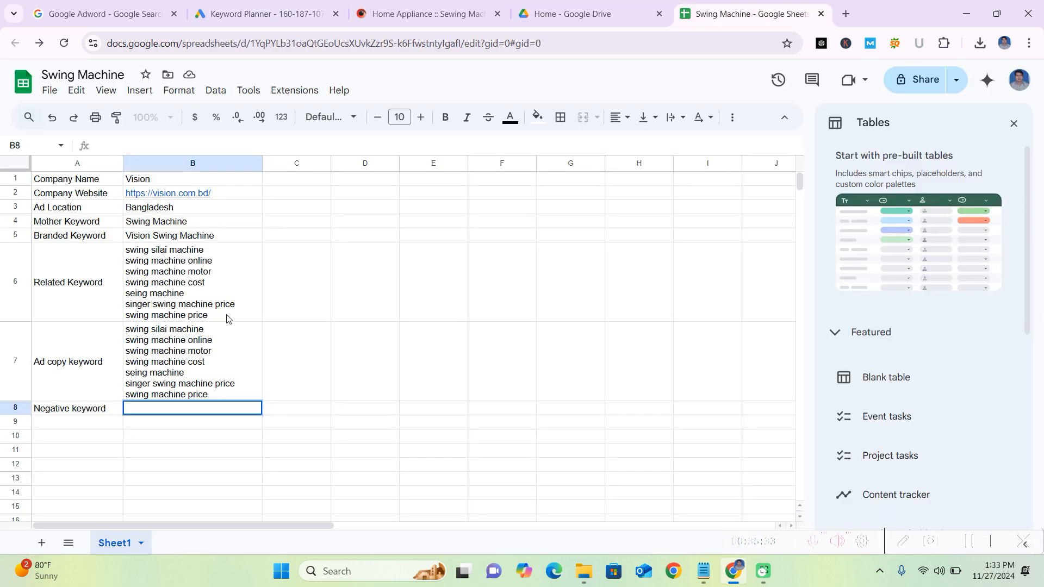
{"action": "left_click", "coordinate": [228, 320]}
{"action": "double_click", "coordinate": [223, 290]}
{"action": "left_click_drag", "start_coordinate": [216, 280], "coordinate": [67, 225]}
{"action": "key", "text": "ctrl+c"}
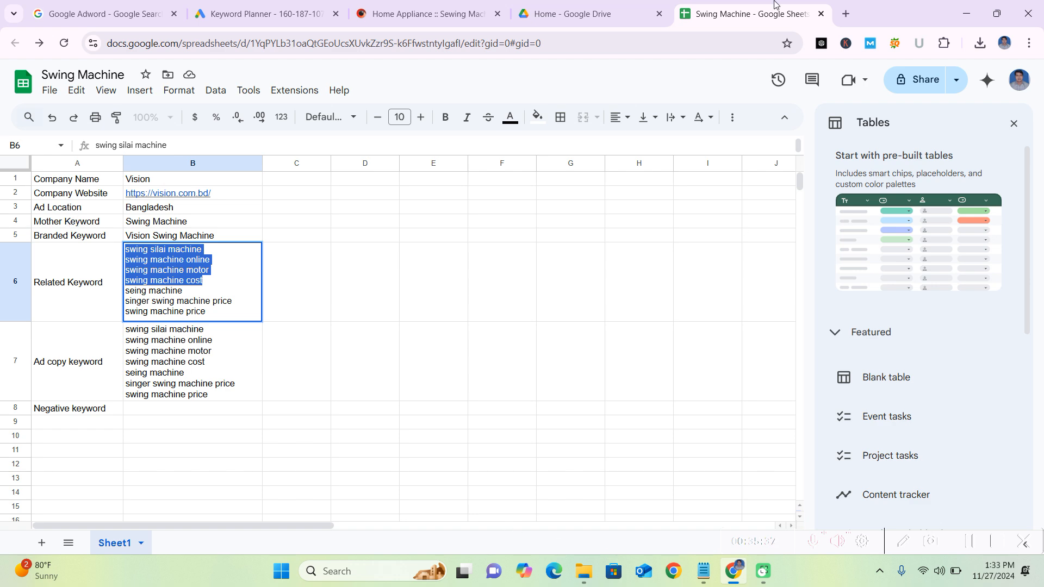
- Go back to Google Ads and paste the copied keywords into the search volume and forecasts form
{"action": "left_click", "coordinate": [565, 8]}
{"action": "left_click", "coordinate": [402, 7]}
{"action": "left_click", "coordinate": [267, 14]}
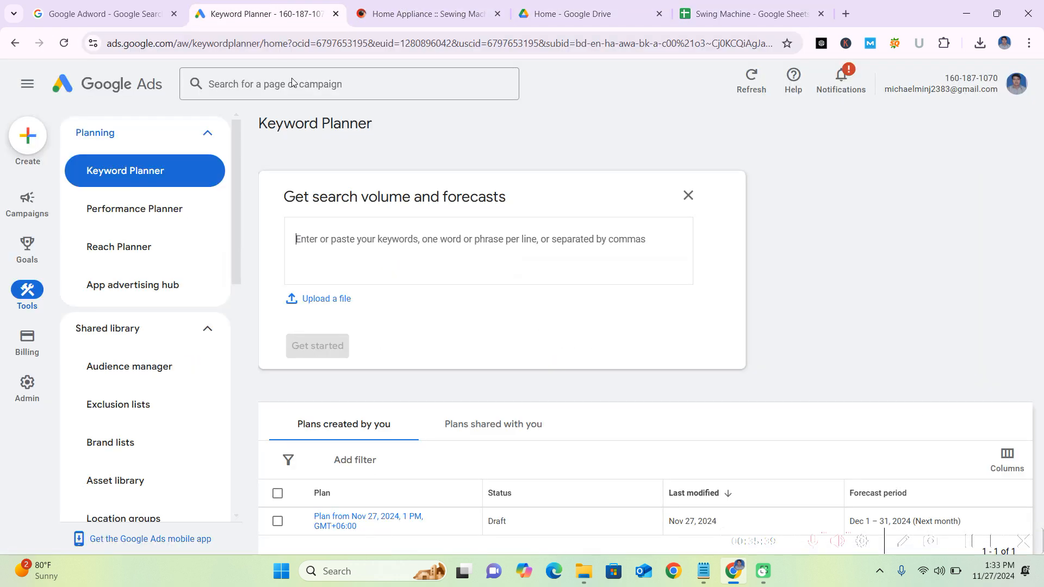
{"action": "left_click", "coordinate": [334, 238]}
{"action": "key", "text": "ctrl+v"}
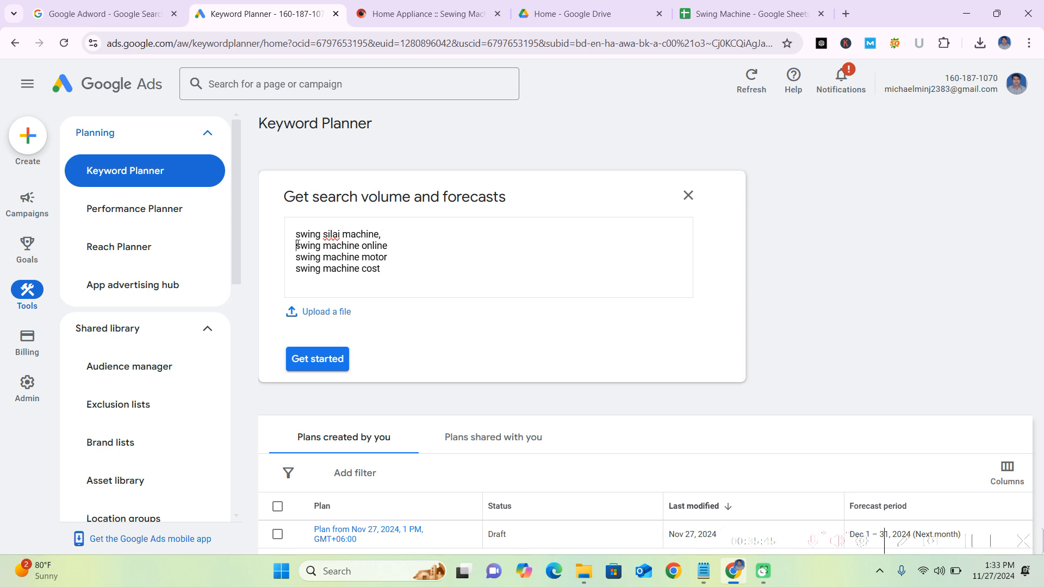
- Put the four pasted keywords on one line separated by commas, and get their search volumes
{"action": "key", "text": "BackSpace"}
{"action": "key", "text": "BackSpace"}
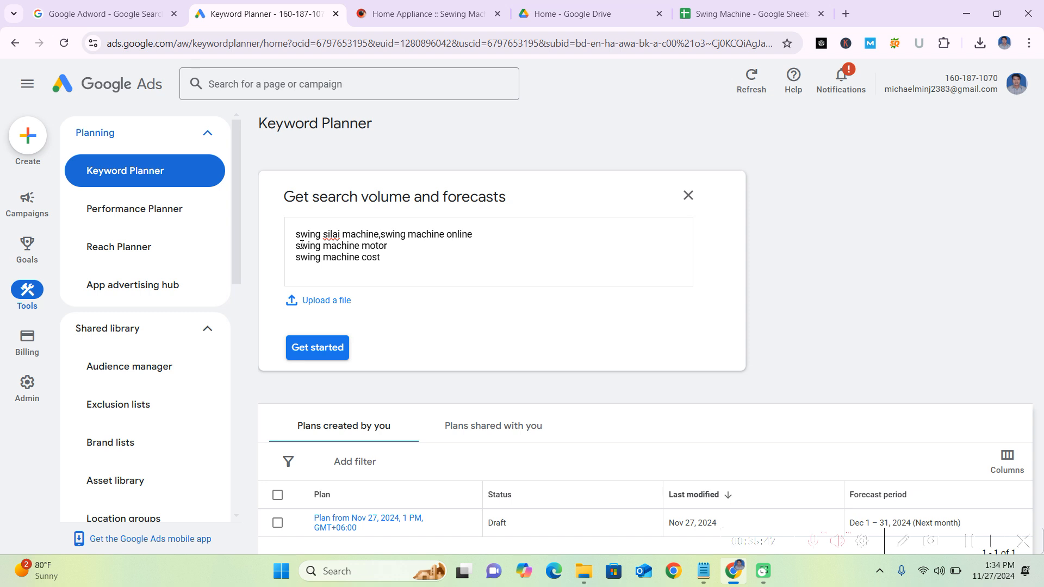
{"action": "type", "text": ","}
{"action": "key", "text": "BackSpace"}
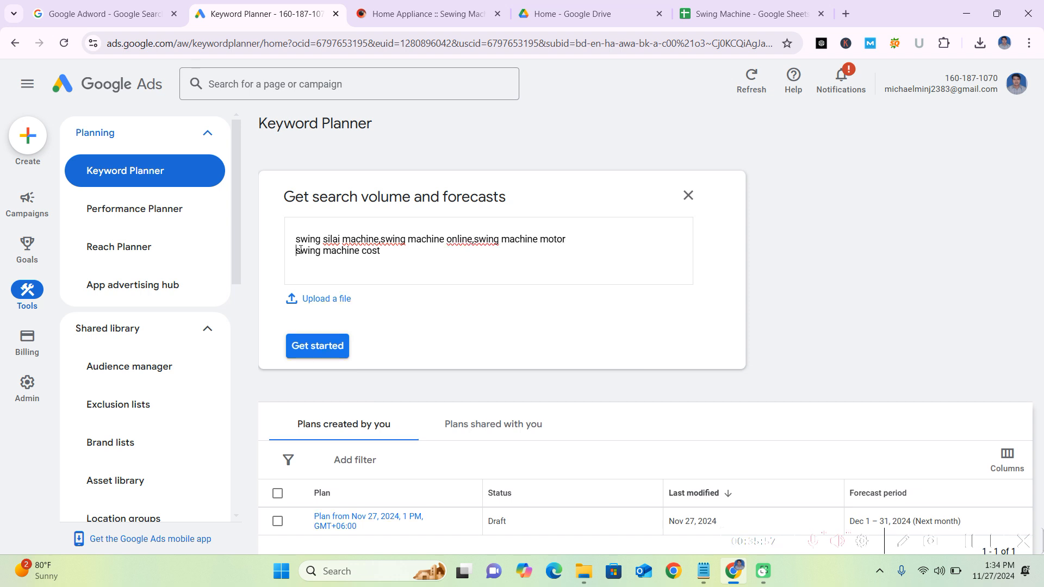
{"action": "key", "text": "BackSpace"}
{"action": "type", "text": ",swing machine cost"}
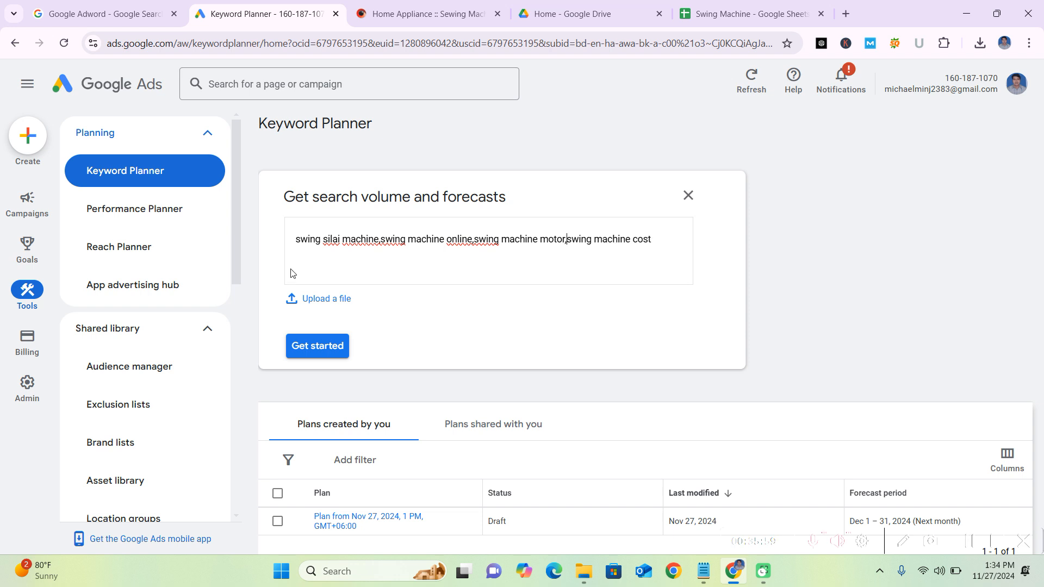
{"action": "left_click", "coordinate": [314, 349]}
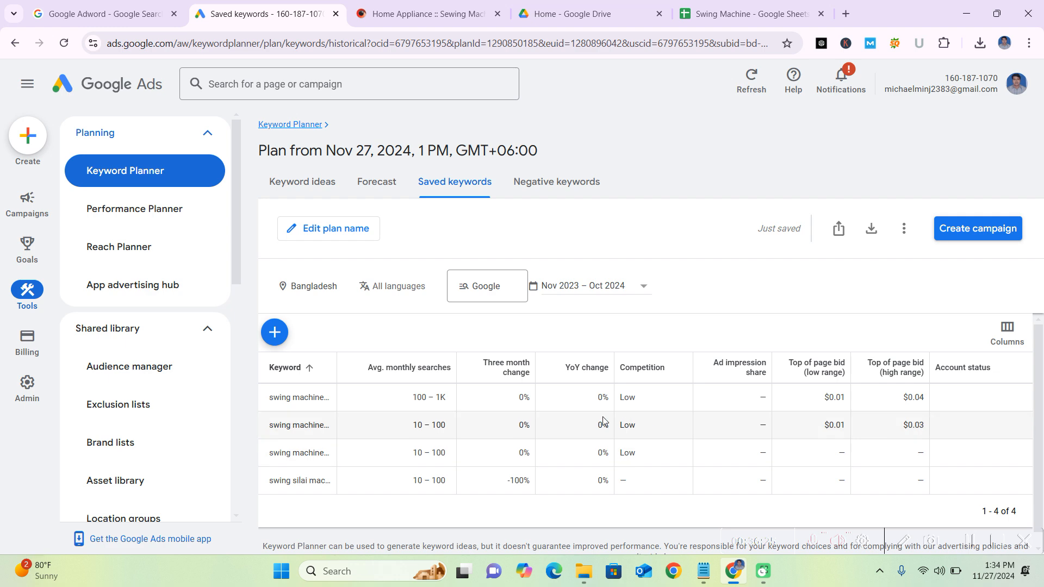
- Open the plan's forecast and examine the conversions estimate, next-year forecast chart, devices and locations sections
{"action": "left_click", "coordinate": [391, 182]}
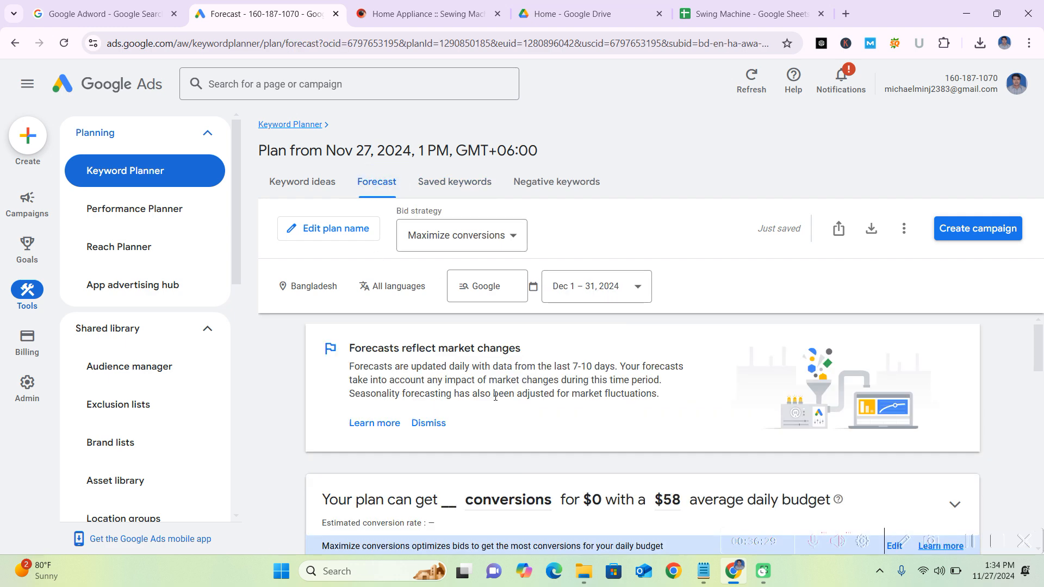
{"action": "scroll", "coordinate": [495, 403], "scroll_direction": "down", "scroll_amount": 5}
{"action": "scroll", "coordinate": [495, 403], "scroll_direction": "down", "scroll_amount": 4}
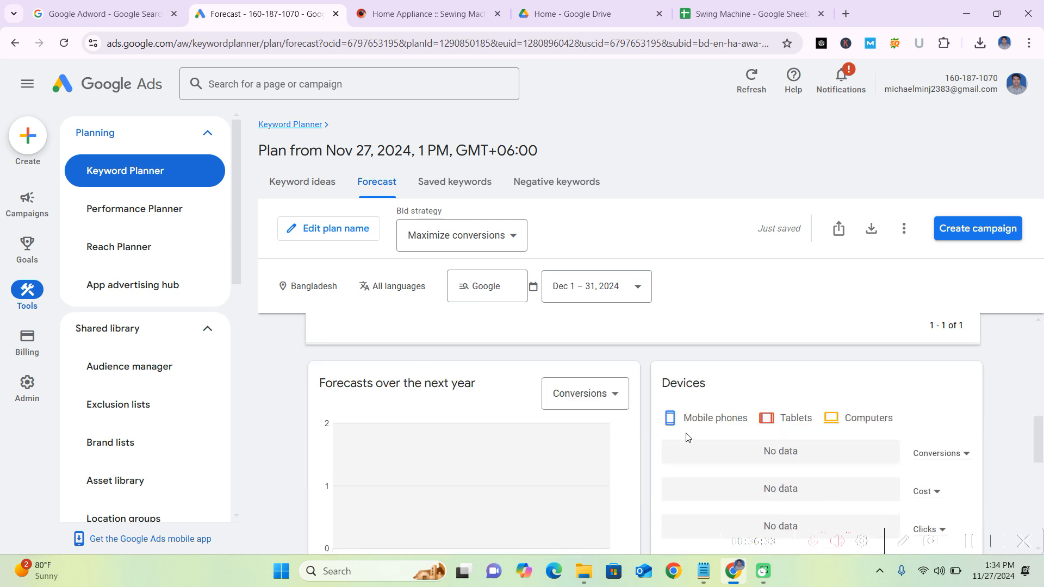
{"action": "scroll", "coordinate": [790, 483], "scroll_direction": "down", "scroll_amount": 1}
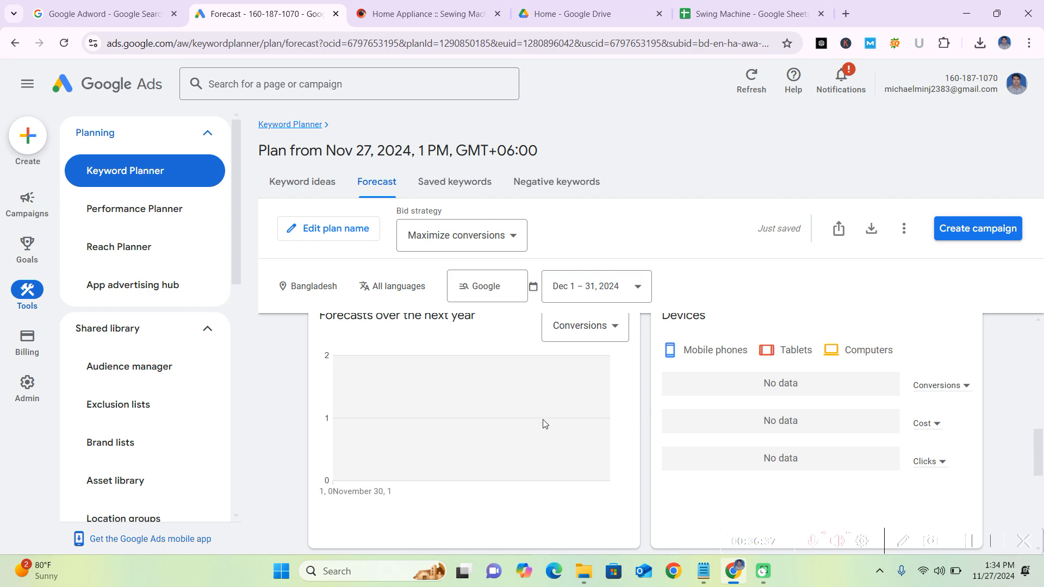
{"action": "scroll", "coordinate": [545, 427], "scroll_direction": "down", "scroll_amount": 1}
{"action": "scroll", "coordinate": [545, 427], "scroll_direction": "up", "scroll_amount": 1}
{"action": "scroll", "coordinate": [482, 379], "scroll_direction": "down", "scroll_amount": 6}
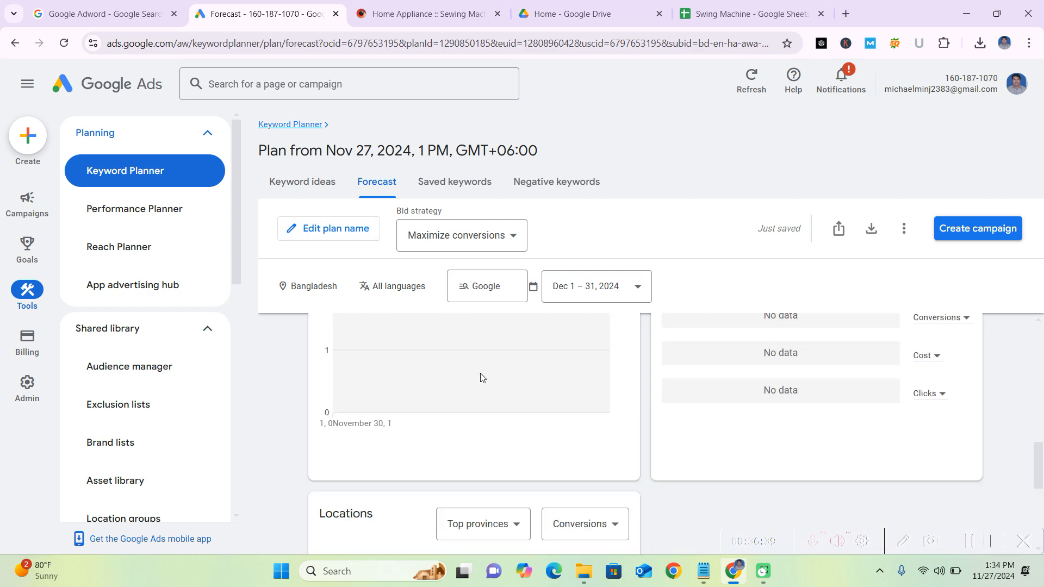
{"action": "scroll", "coordinate": [481, 381], "scroll_direction": "up", "scroll_amount": 4}
{"action": "scroll", "coordinate": [483, 370], "scroll_direction": "up", "scroll_amount": 5}
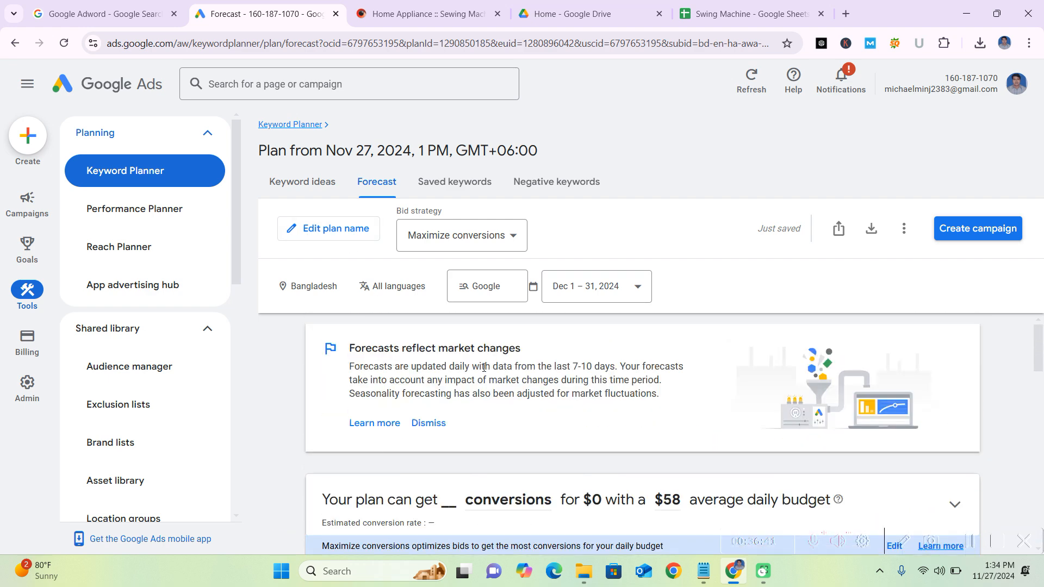
- View the plan's keyword ideas and negative keywords, and return to the Keyword Planner start page
{"action": "left_click", "coordinate": [304, 182]}
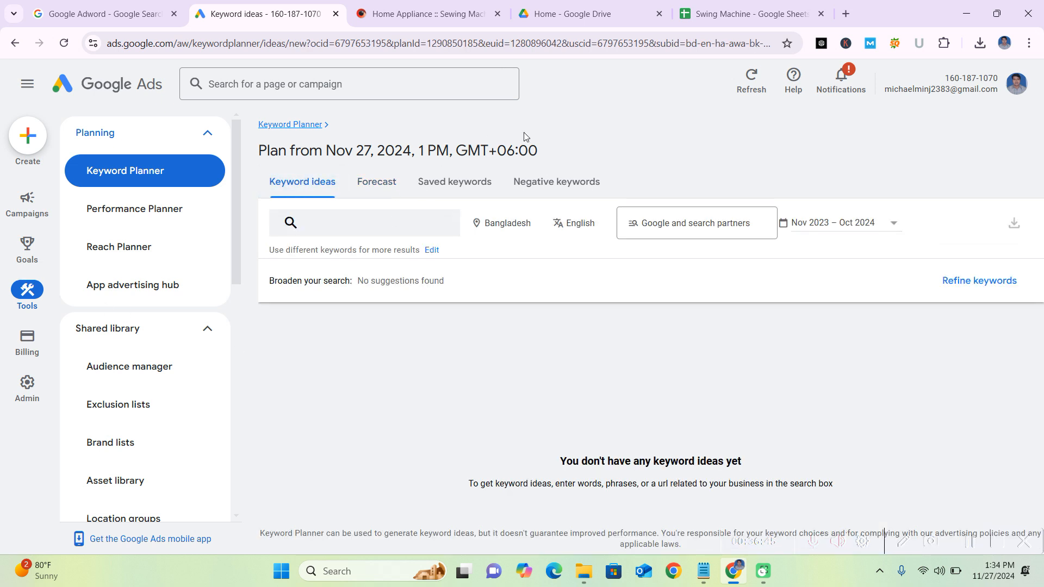
{"action": "left_click", "coordinate": [538, 182]}
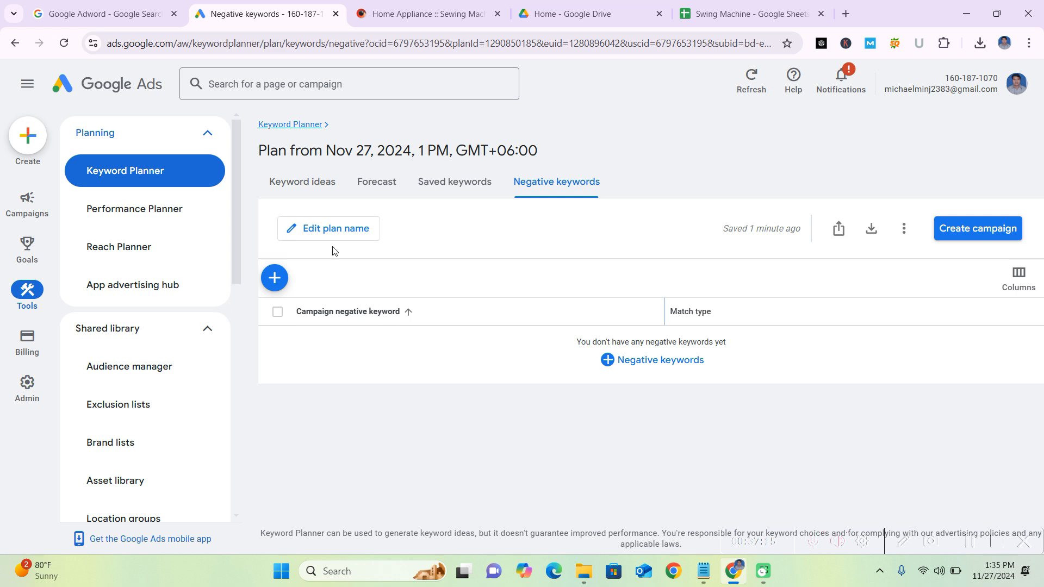
{"action": "left_click", "coordinate": [127, 172]}
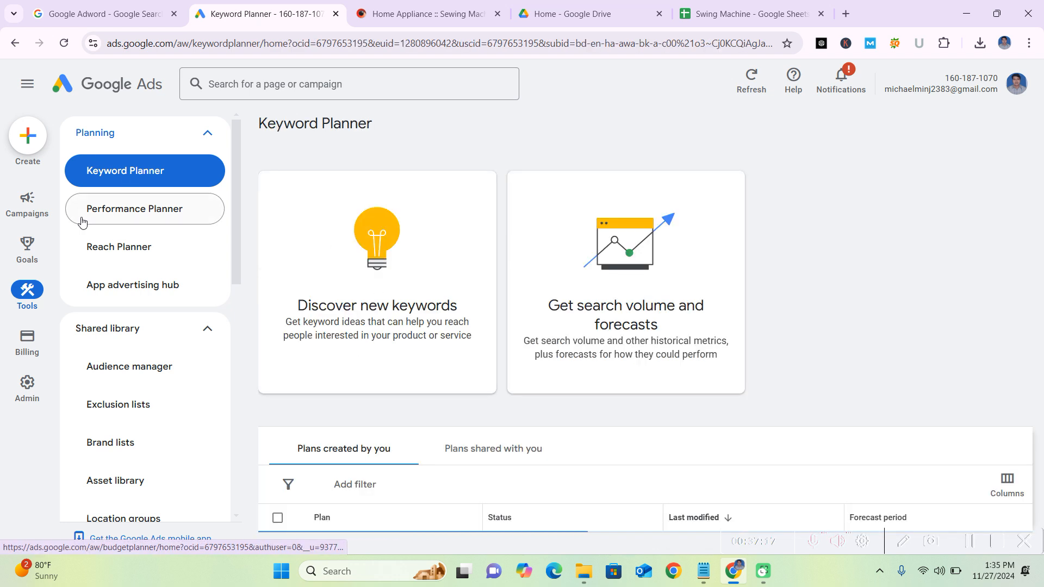
- Close the search volume form and set up a new keyword discovery that starts with a website
{"action": "left_click", "coordinate": [672, 281]}
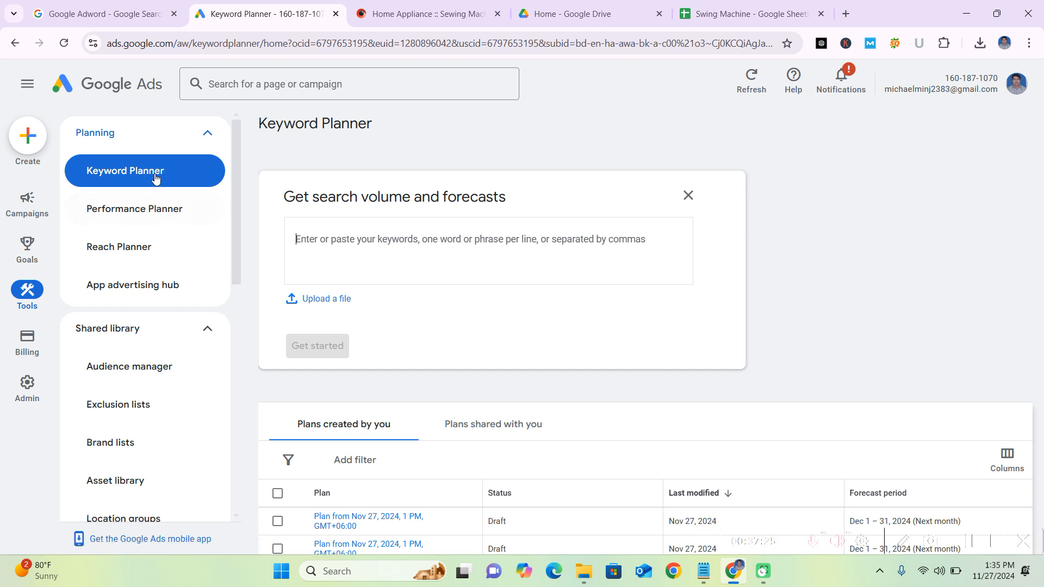
{"action": "left_click", "coordinate": [689, 196]}
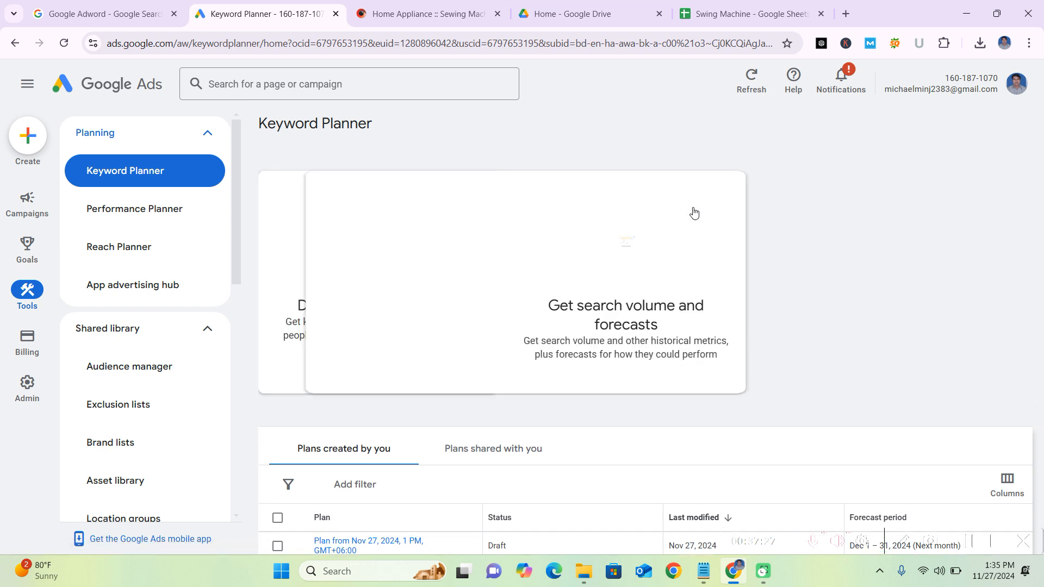
{"action": "left_click", "coordinate": [432, 262]}
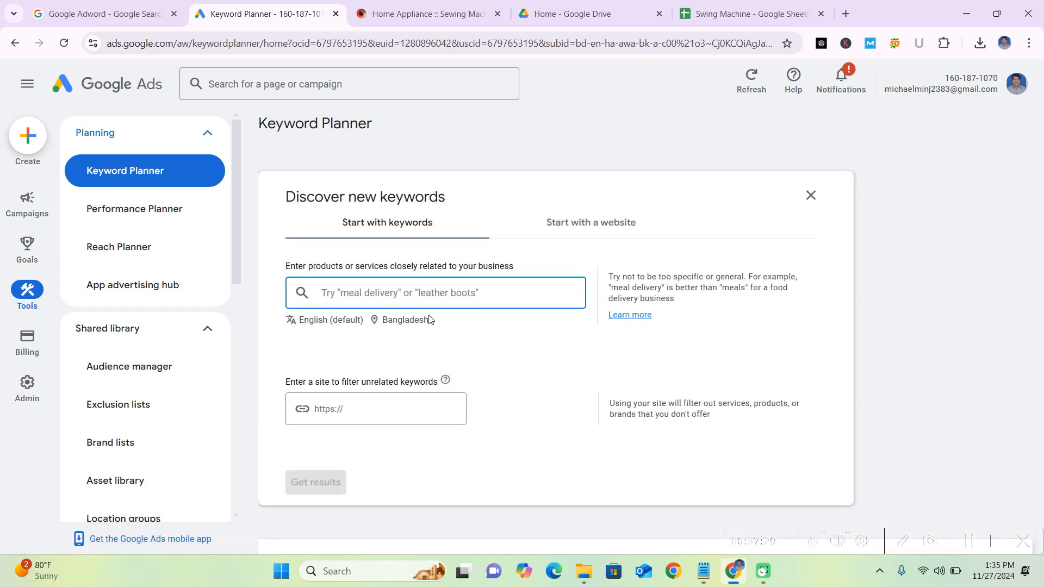
{"action": "left_click", "coordinate": [618, 225]}
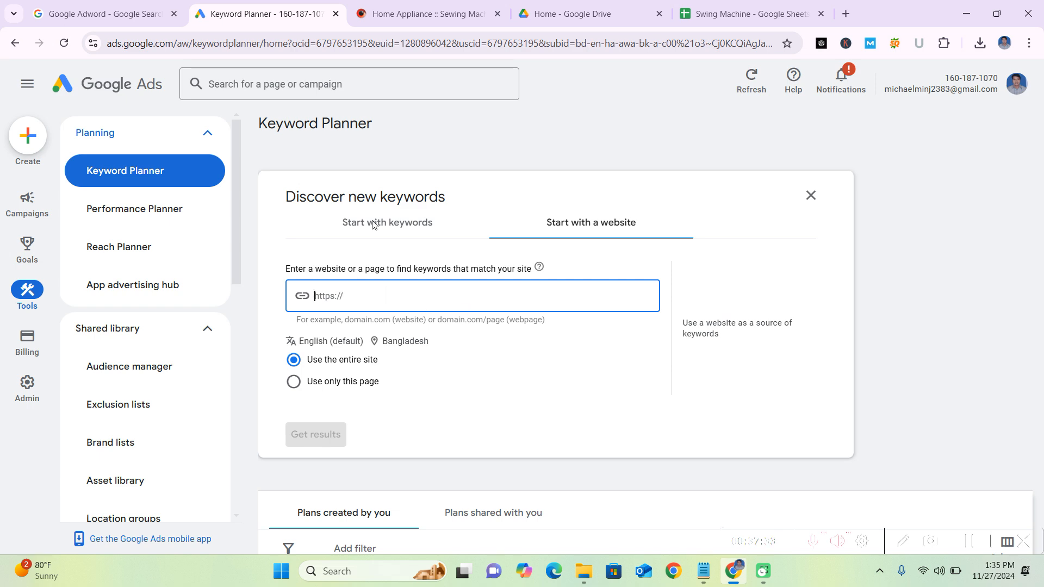
{"action": "left_click", "coordinate": [590, 13]}
{"action": "left_click", "coordinate": [429, 13]}
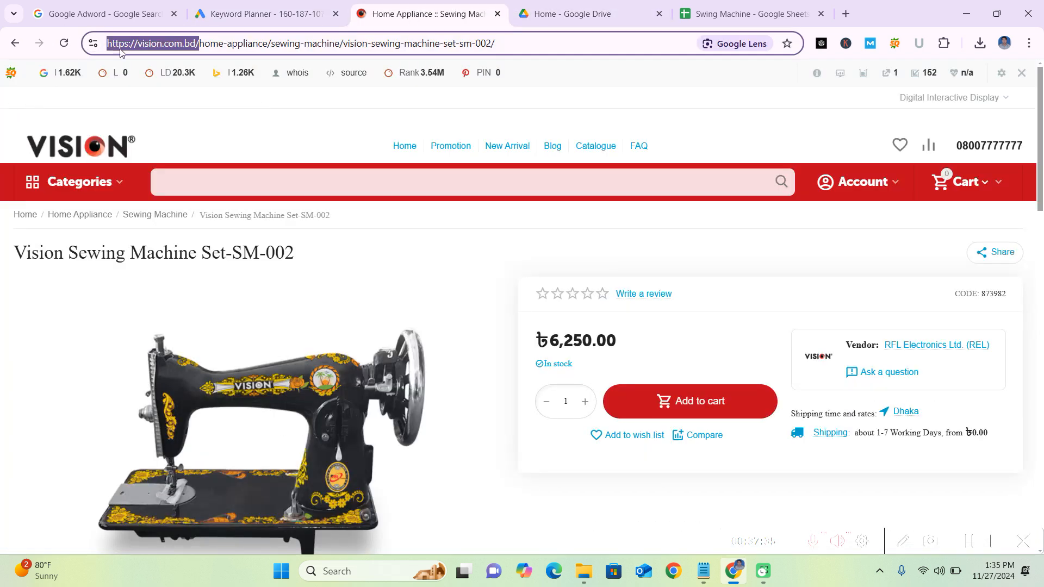
{"action": "left_click", "coordinate": [723, 12]}
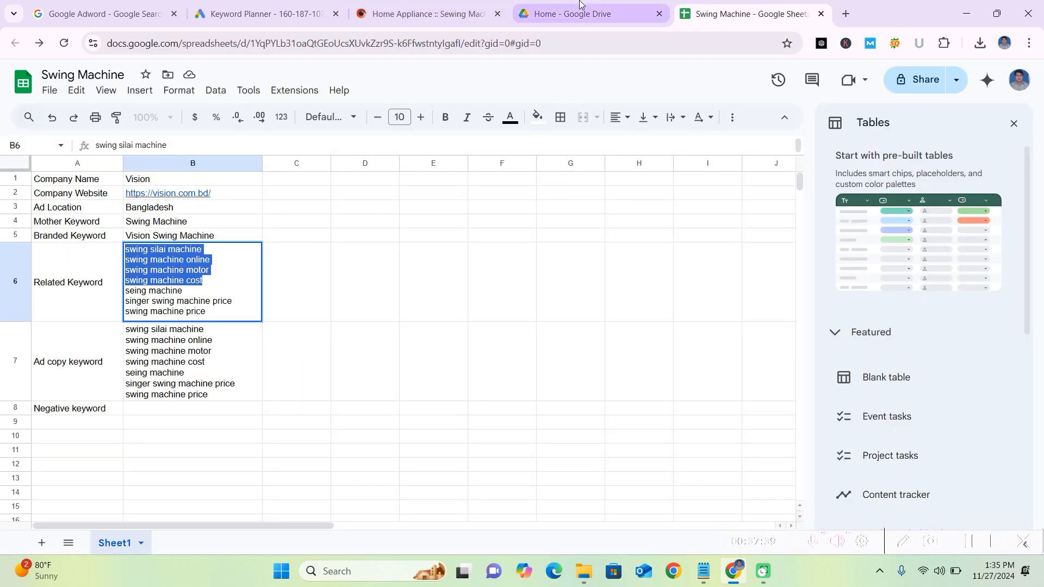
{"action": "left_click", "coordinate": [147, 7]}
{"action": "left_click", "coordinate": [230, 6]}
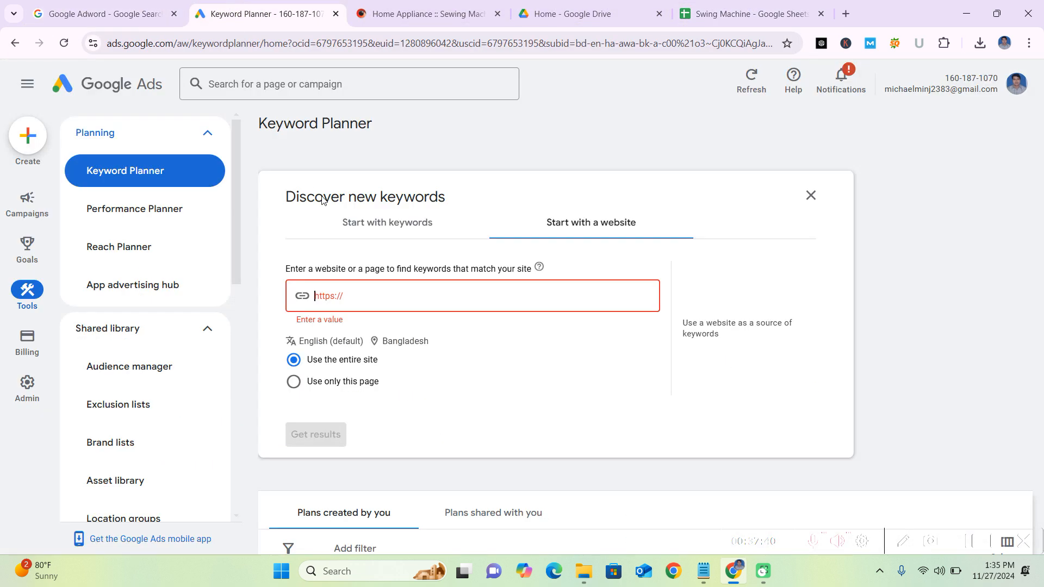
{"action": "left_click", "coordinate": [346, 293]}
{"action": "type", "text": "vision.com.bd/"}
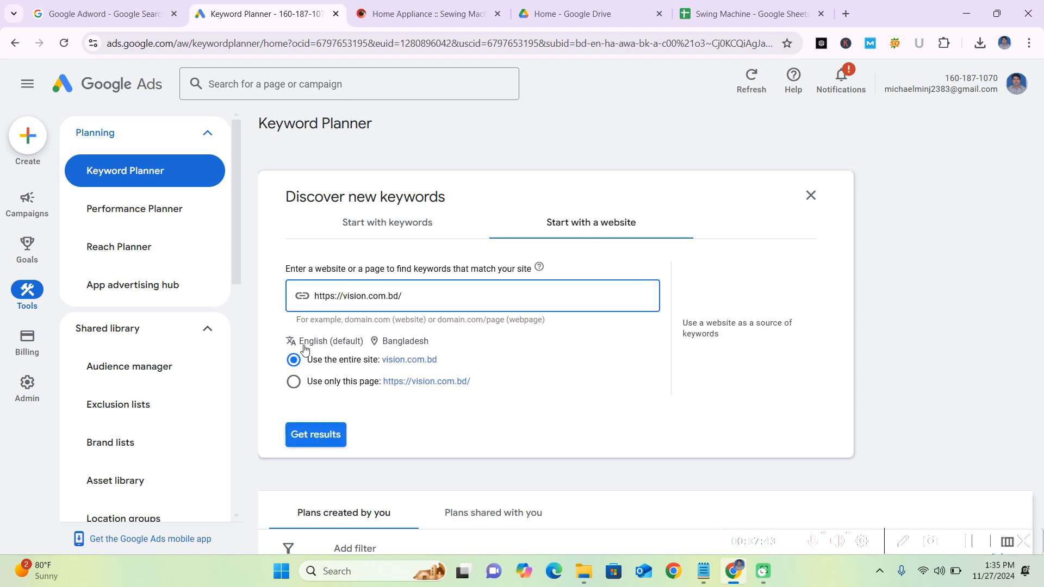
- Choose to use the entire vision.com.bd site rather than only the page, and get the keyword results
{"action": "left_click", "coordinate": [293, 382]}
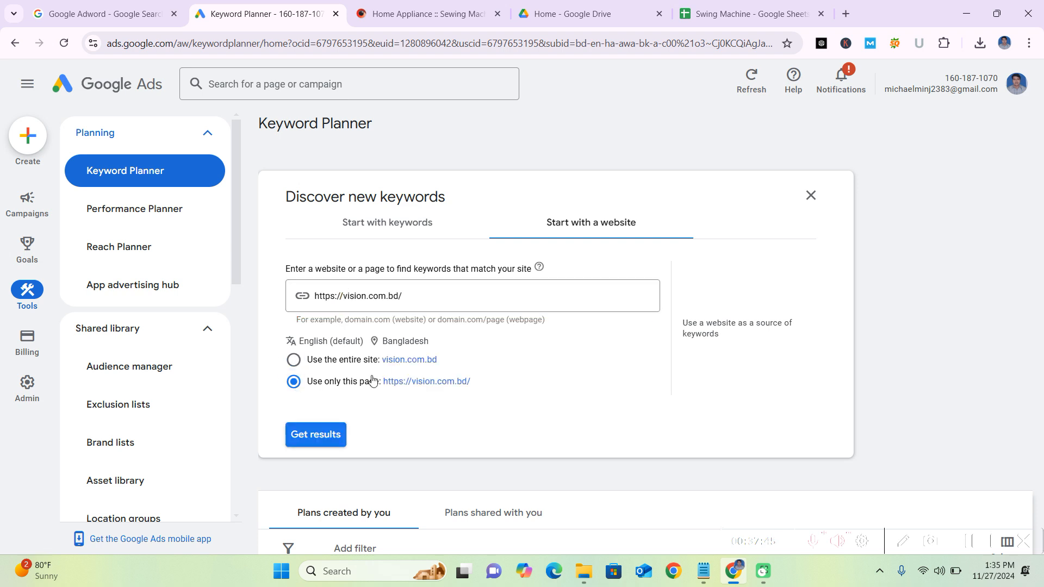
{"action": "left_click", "coordinate": [313, 361]}
{"action": "left_click", "coordinate": [316, 432]}
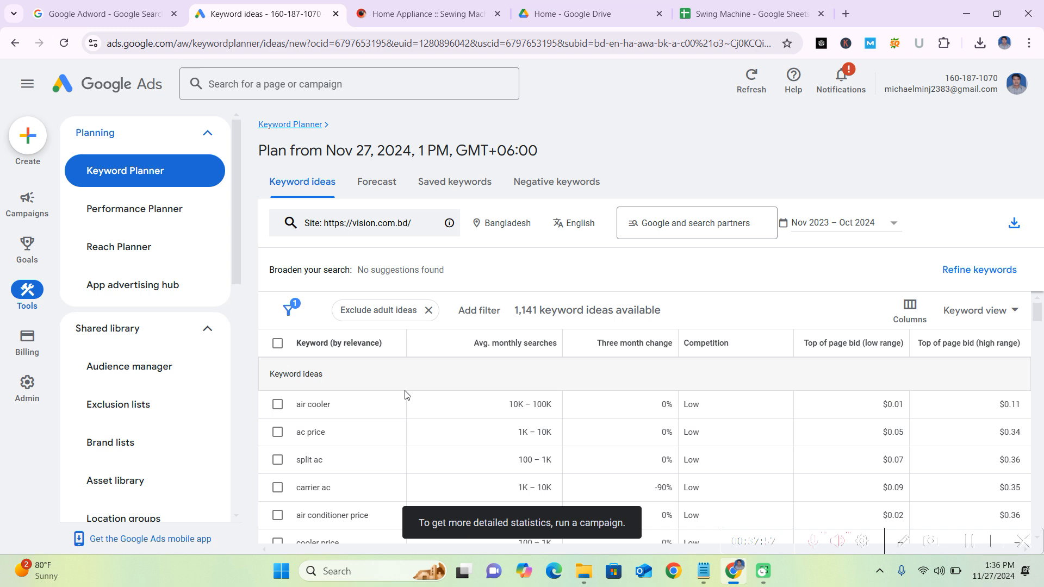
- Filter the keyword ideas to keywords containing "Swing Machine" using Semantic Match
{"action": "scroll", "coordinate": [426, 427], "scroll_direction": "down", "scroll_amount": 4}
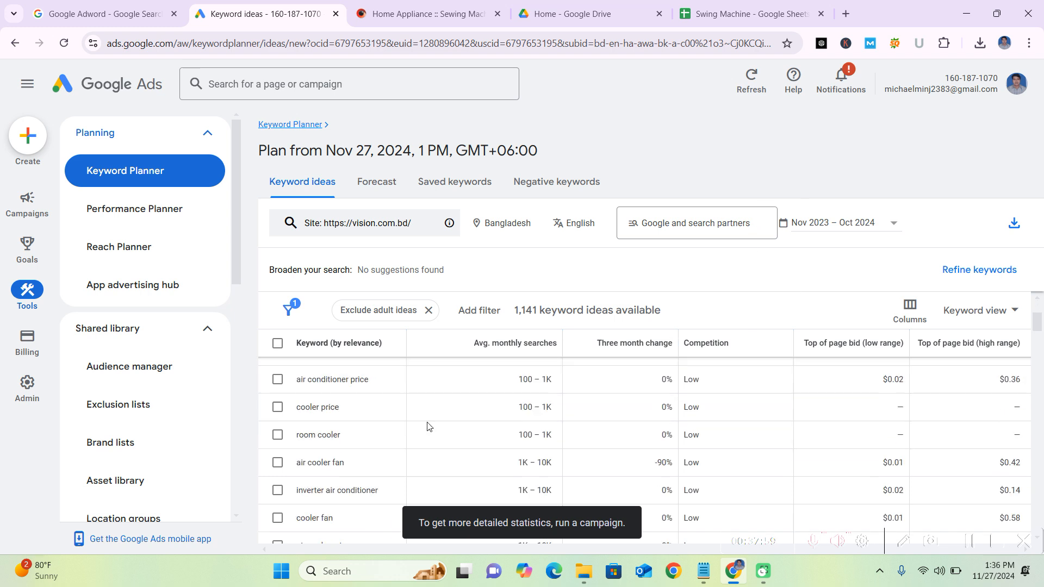
{"action": "scroll", "coordinate": [539, 422], "scroll_direction": "down", "scroll_amount": 10}
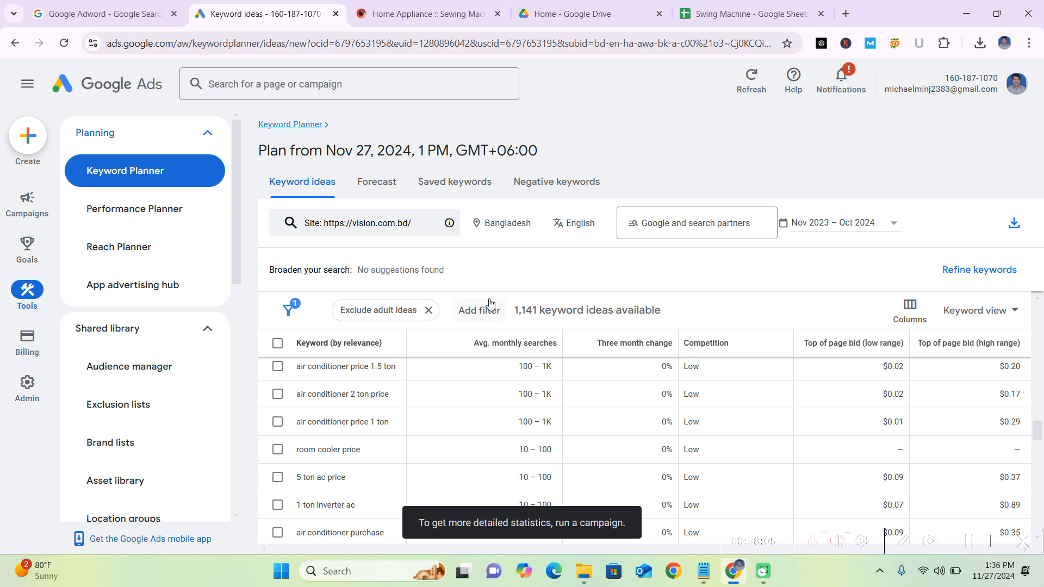
{"action": "scroll", "coordinate": [543, 370], "scroll_direction": "down", "scroll_amount": 10}
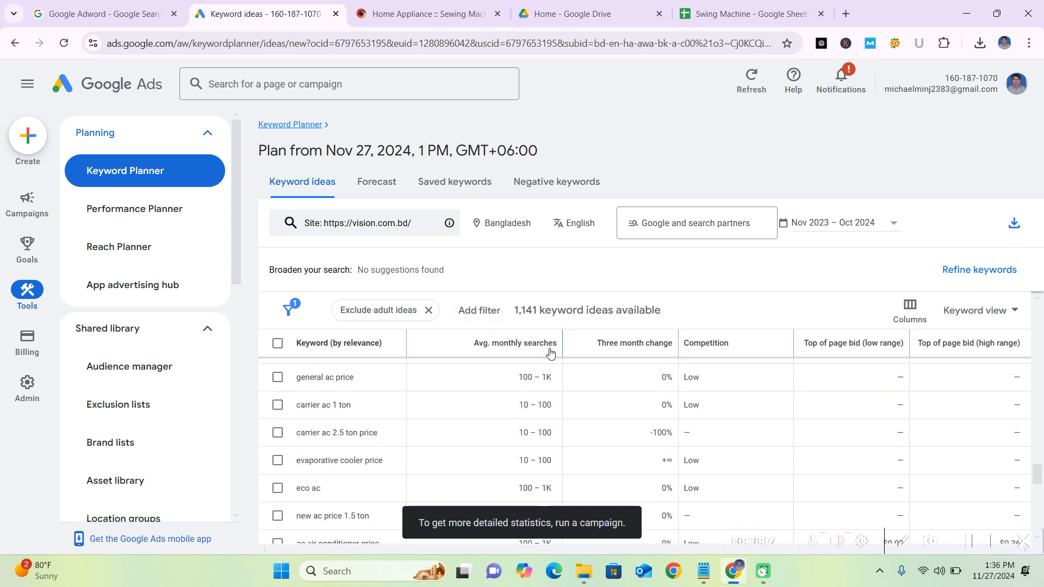
{"action": "scroll", "coordinate": [566, 385], "scroll_direction": "up", "scroll_amount": 10}
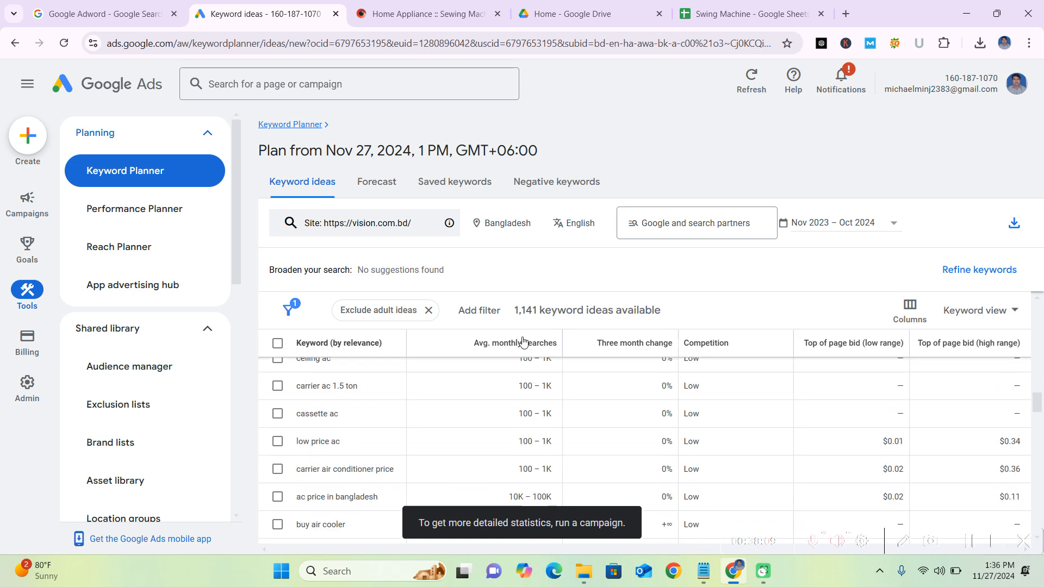
{"action": "left_click", "coordinate": [486, 307]}
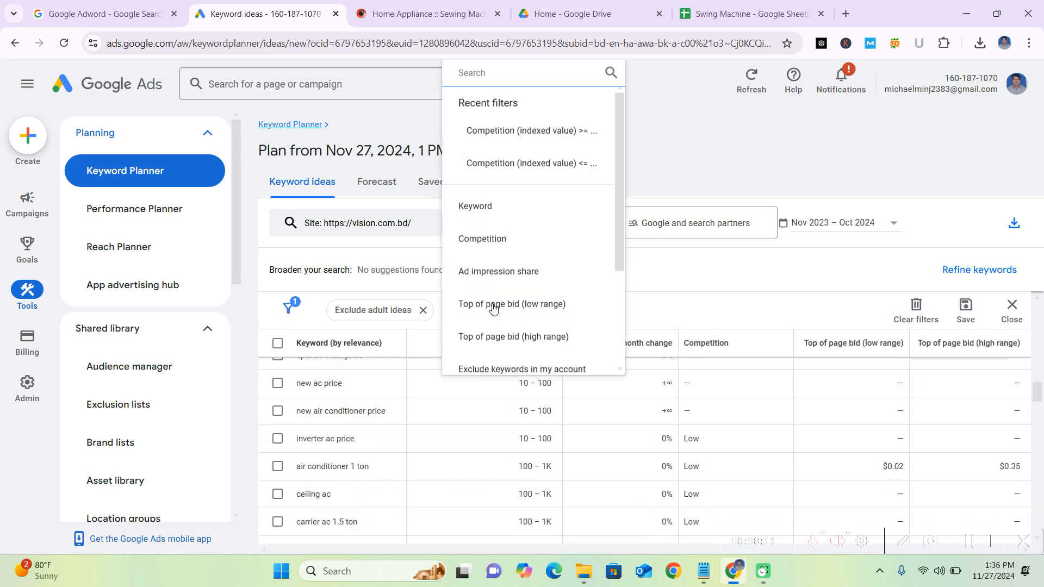
{"action": "left_click", "coordinate": [487, 215]}
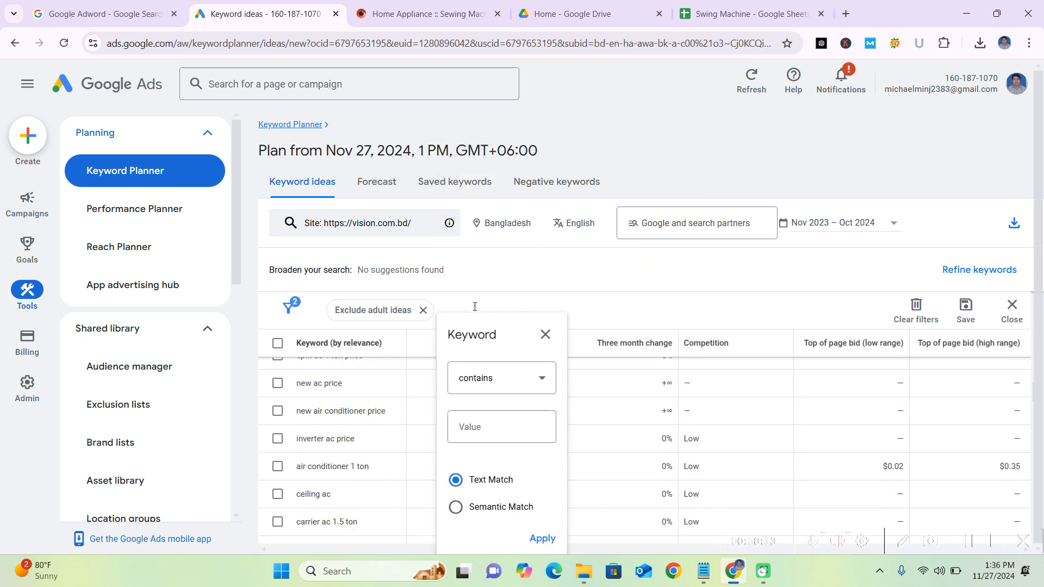
{"action": "left_click", "coordinate": [481, 430]}
{"action": "type", "text": "S"}
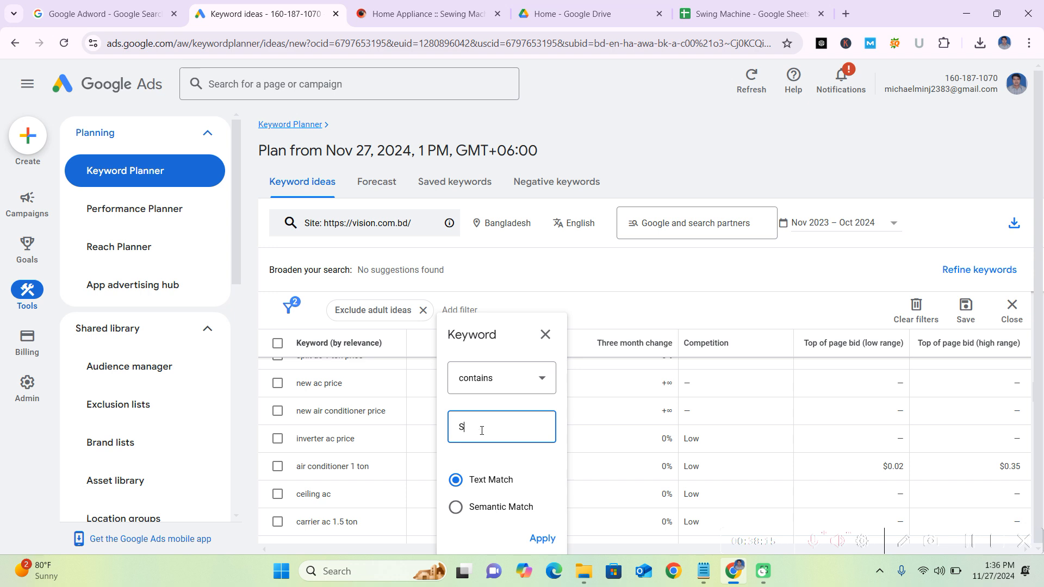
{"action": "type", "text": "wing Machine"}
{"action": "left_click", "coordinate": [554, 533]}
{"action": "left_click", "coordinate": [455, 508]}
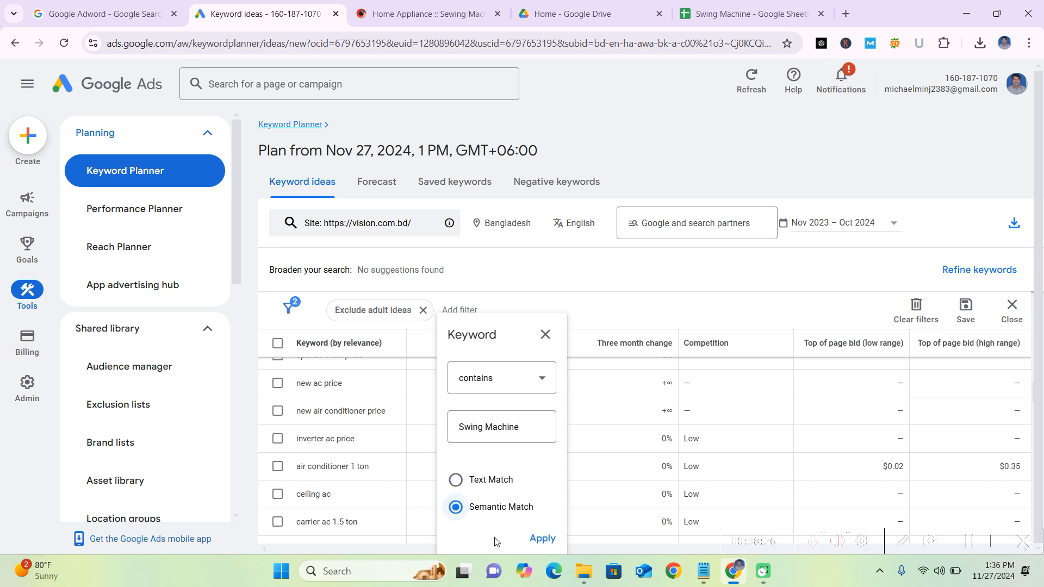
{"action": "left_click", "coordinate": [543, 539]}
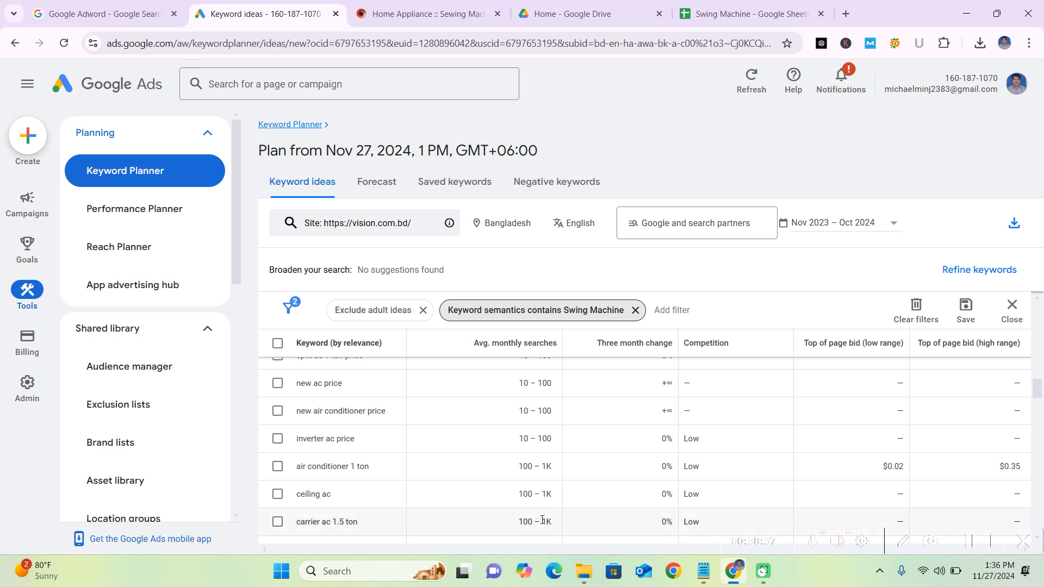
- Reapply the semantic "Swing Machine" keyword filter, and open the form for saving the filter set without saving it
{"action": "scroll", "coordinate": [624, 456], "scroll_direction": "up", "scroll_amount": 3}
{"action": "scroll", "coordinate": [625, 455], "scroll_direction": "up", "scroll_amount": 5}
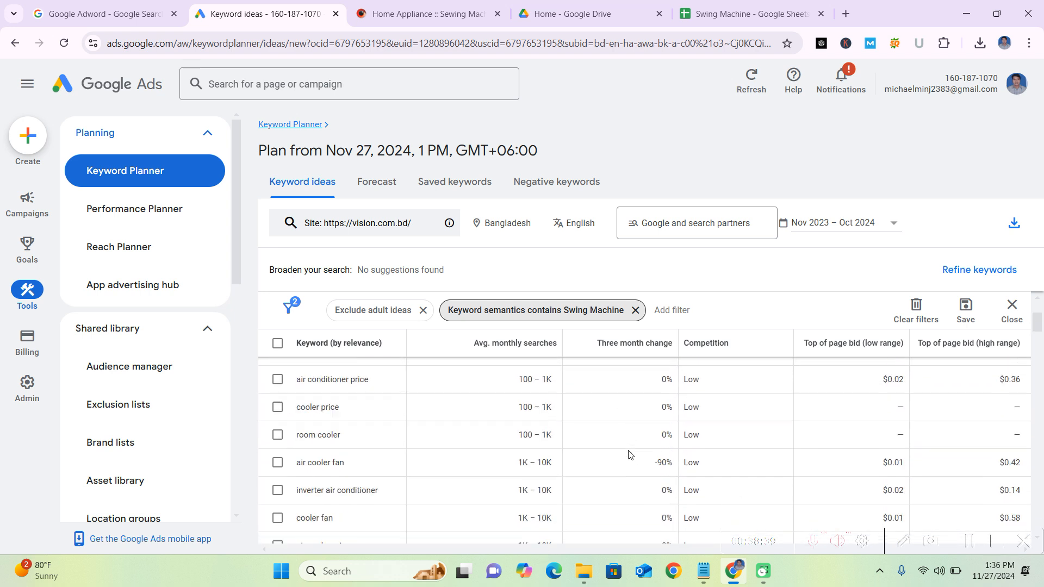
{"action": "left_click", "coordinate": [771, 305]}
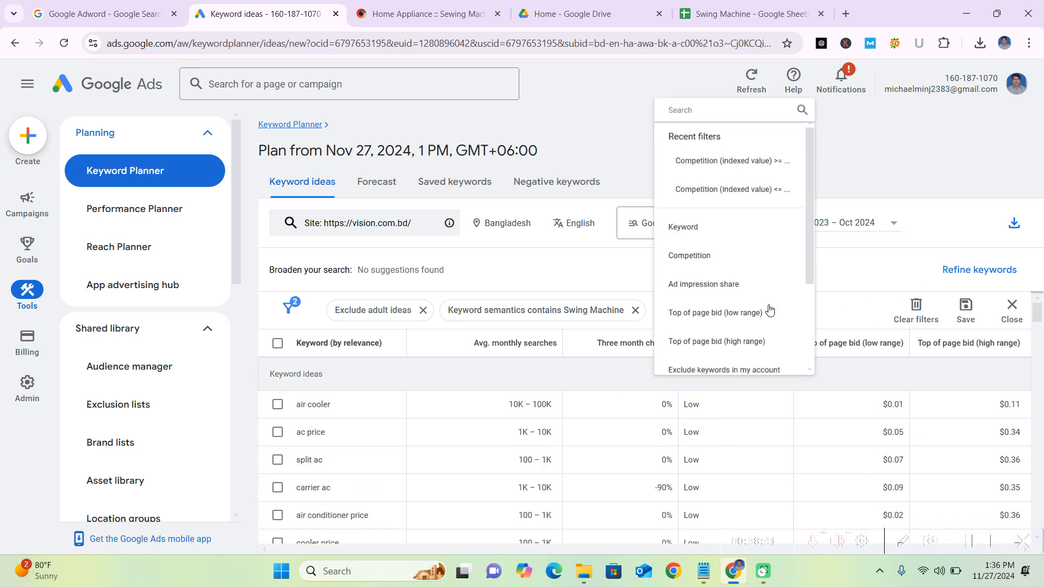
{"action": "left_click", "coordinate": [909, 263]}
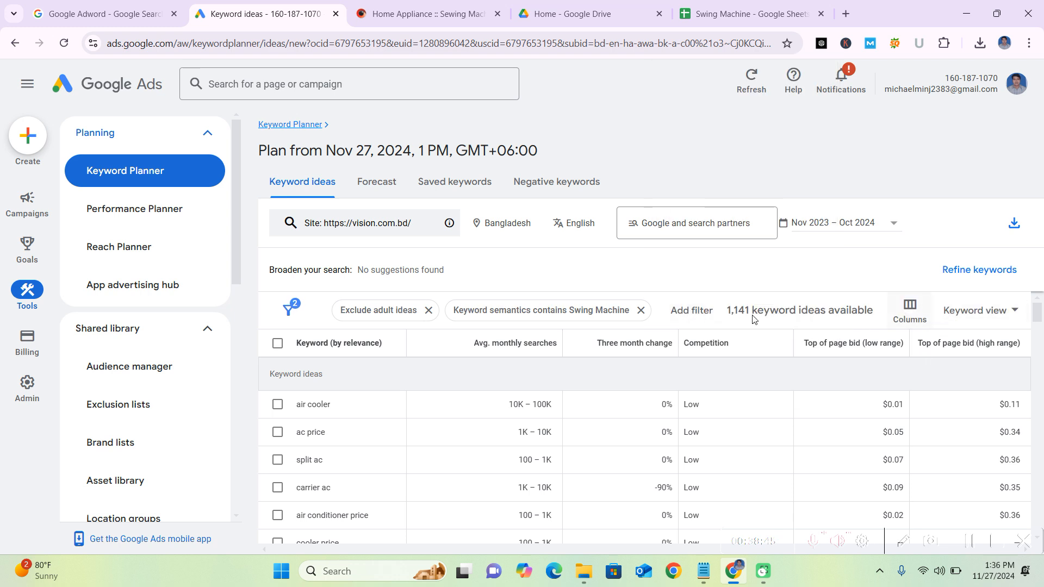
{"action": "left_click", "coordinate": [570, 309]}
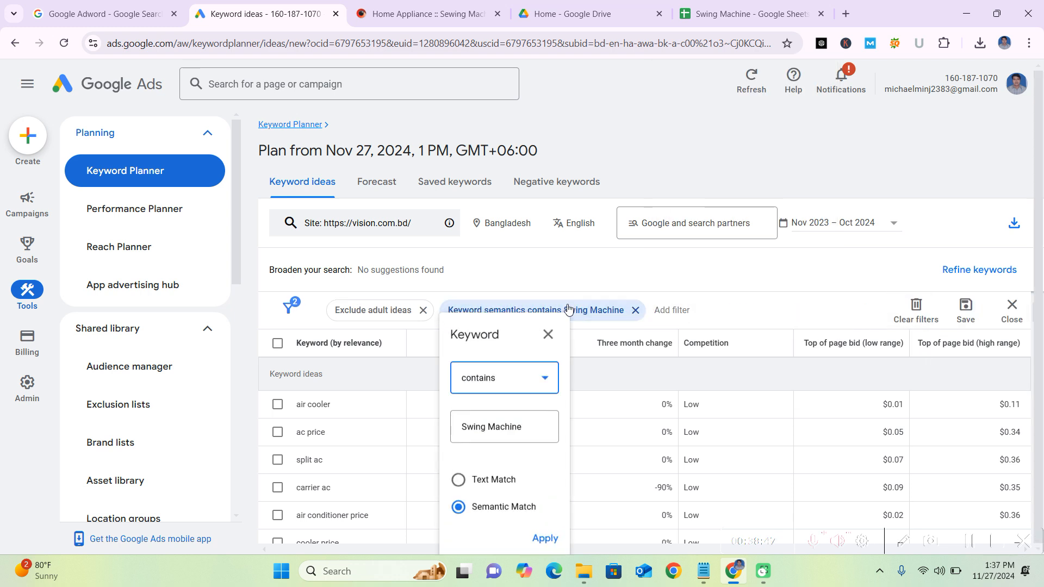
{"action": "left_click", "coordinate": [543, 539]}
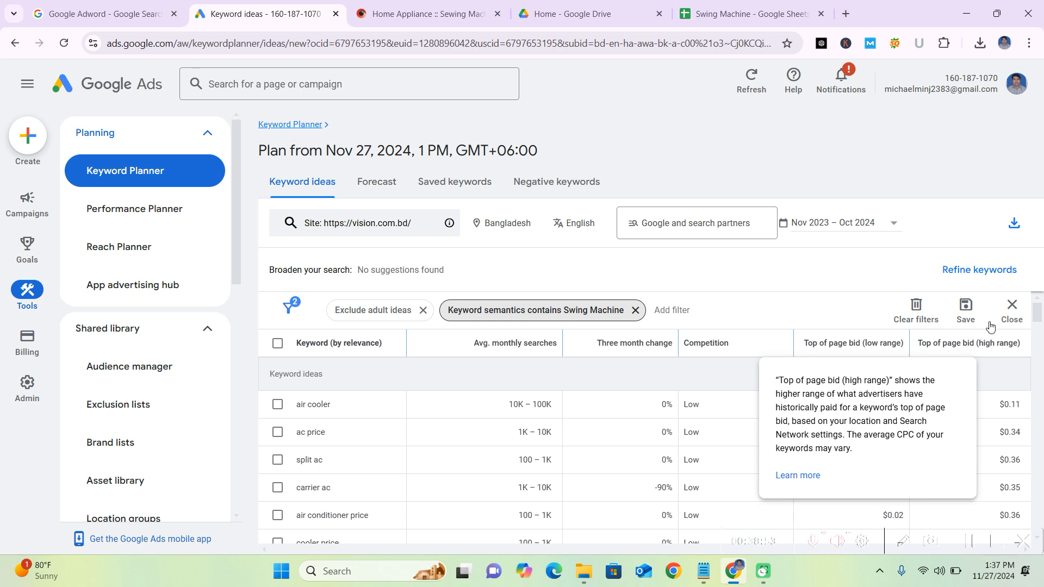
{"action": "left_click", "coordinate": [965, 309]}
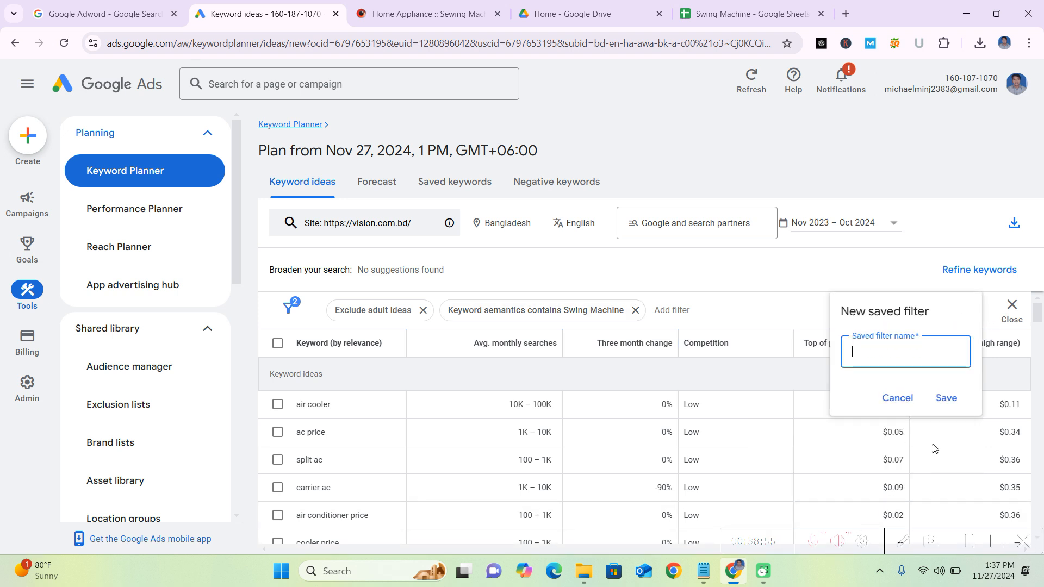
{"action": "left_click", "coordinate": [897, 397]}
- Switch the "Swing Machine" keyword filter to Text Match and apply it
{"action": "scroll", "coordinate": [459, 443], "scroll_direction": "down", "scroll_amount": 3}
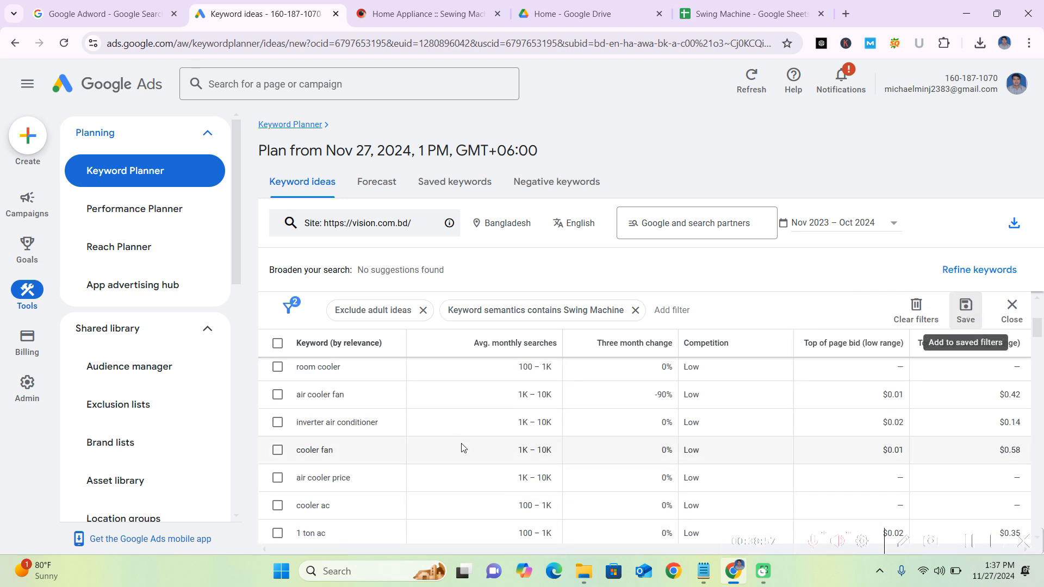
{"action": "scroll", "coordinate": [462, 446], "scroll_direction": "down", "scroll_amount": 8}
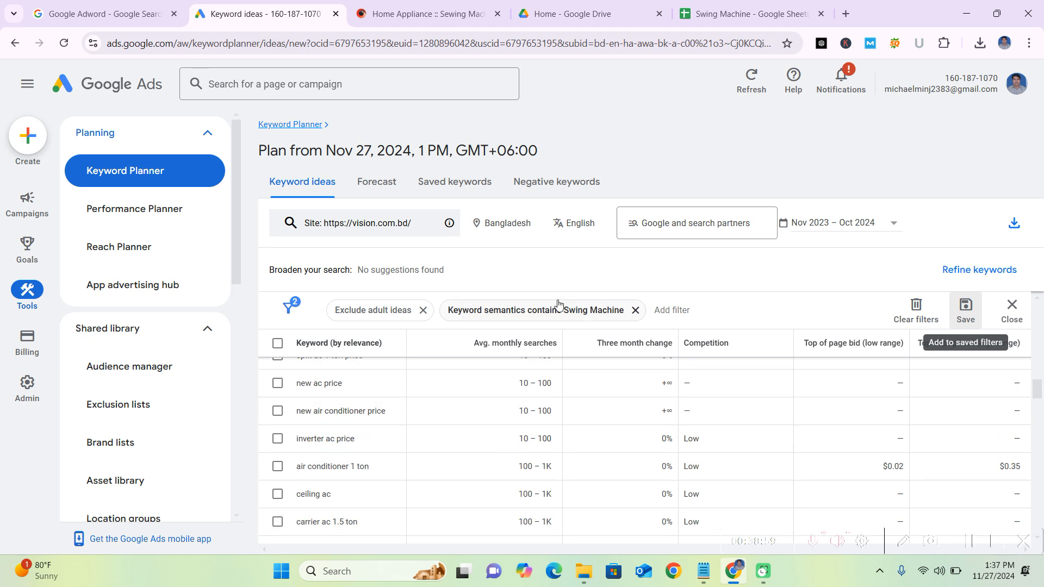
{"action": "left_click", "coordinate": [543, 311]}
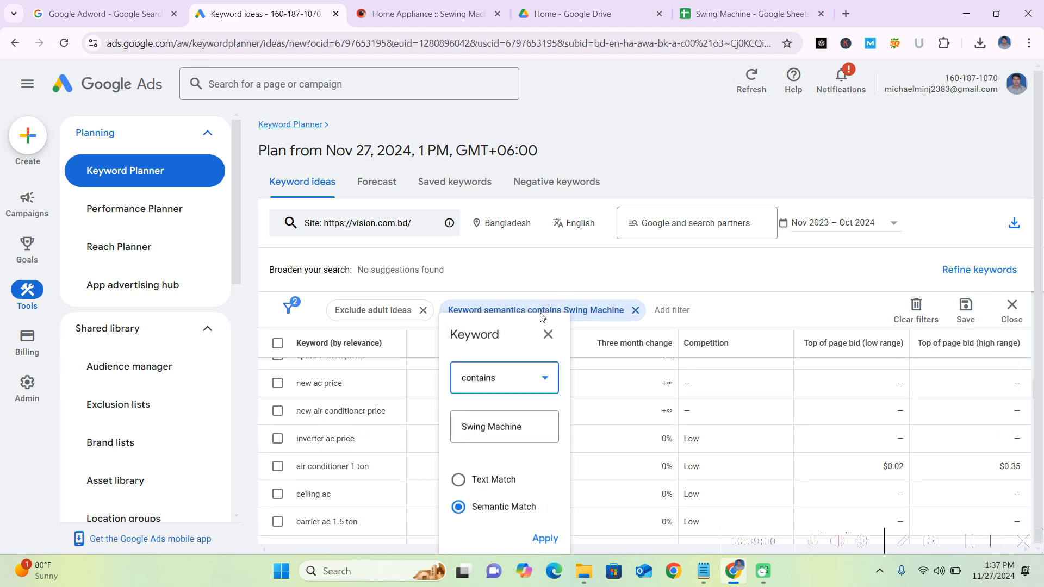
{"action": "left_click", "coordinate": [472, 479]}
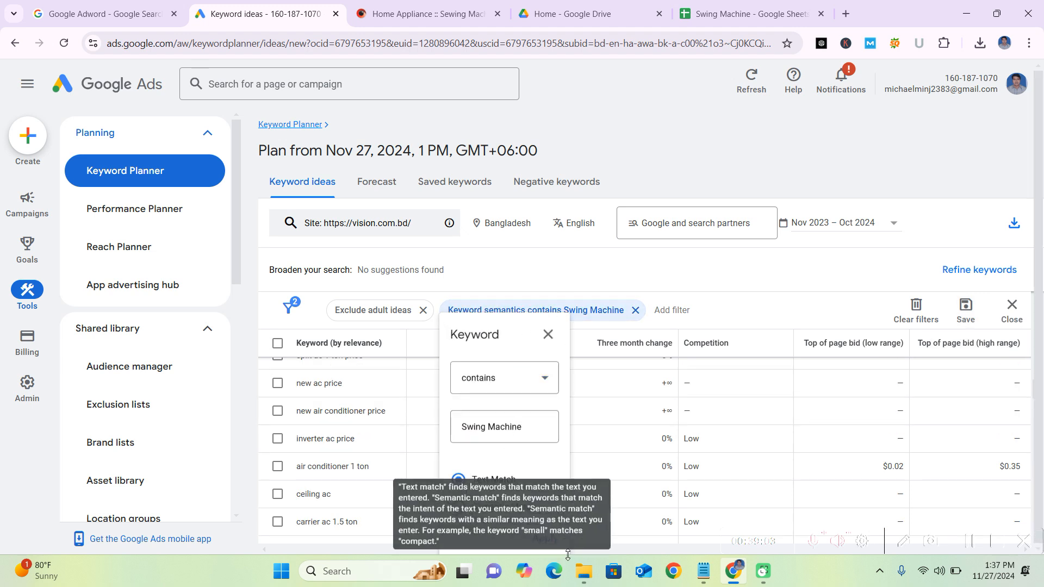
{"action": "left_click", "coordinate": [531, 434]}
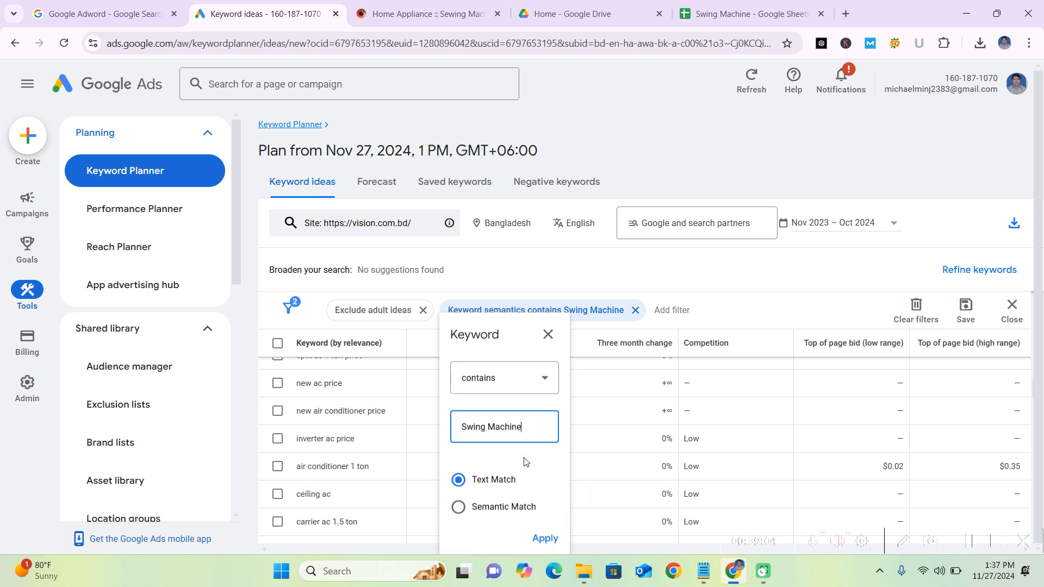
{"action": "left_click", "coordinate": [543, 539]}
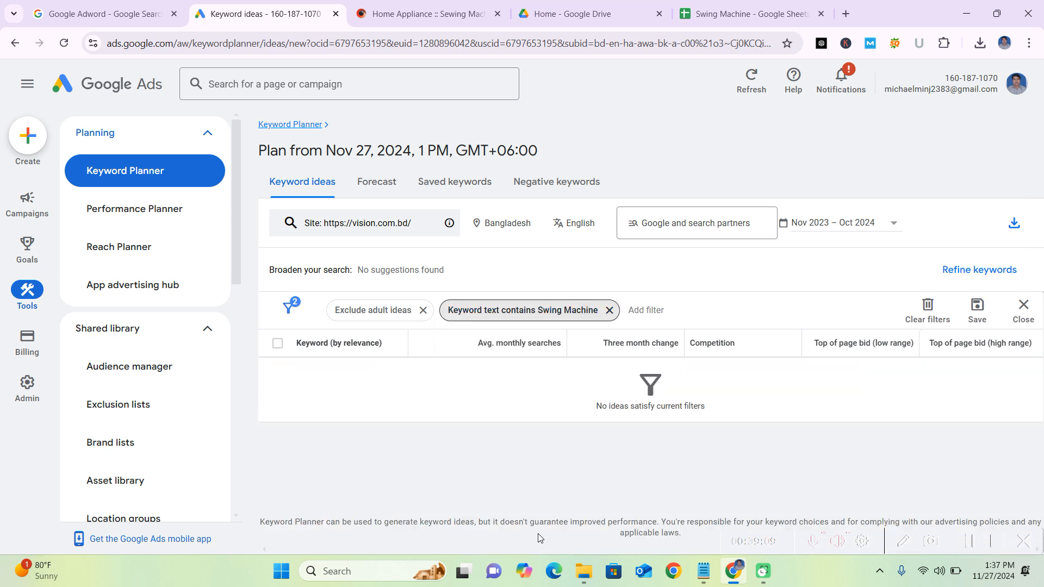
{"action": "left_click", "coordinate": [568, 315]}
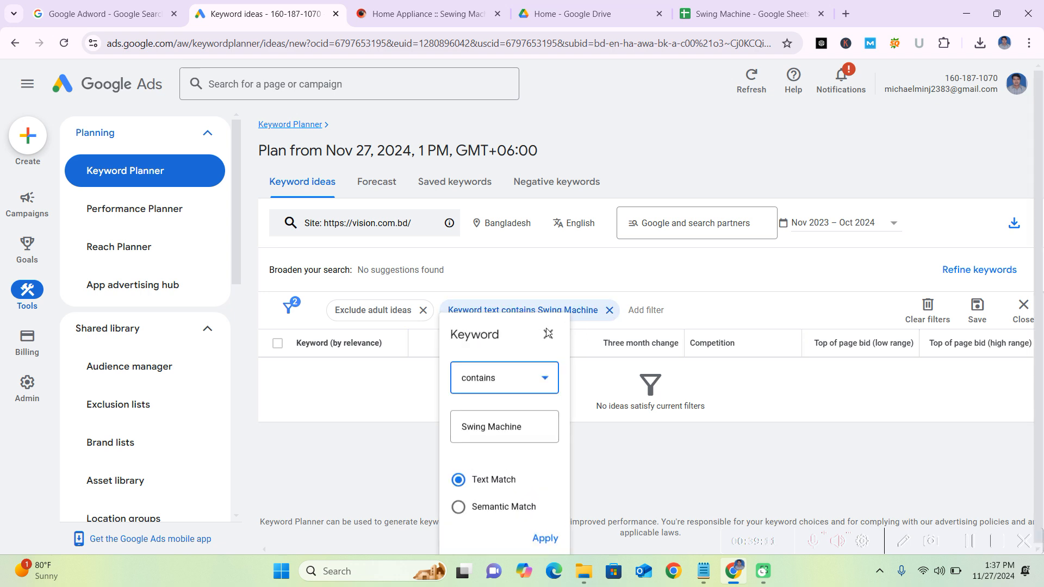
{"action": "left_click", "coordinate": [473, 427]}
{"action": "key", "text": "BackSpace"}
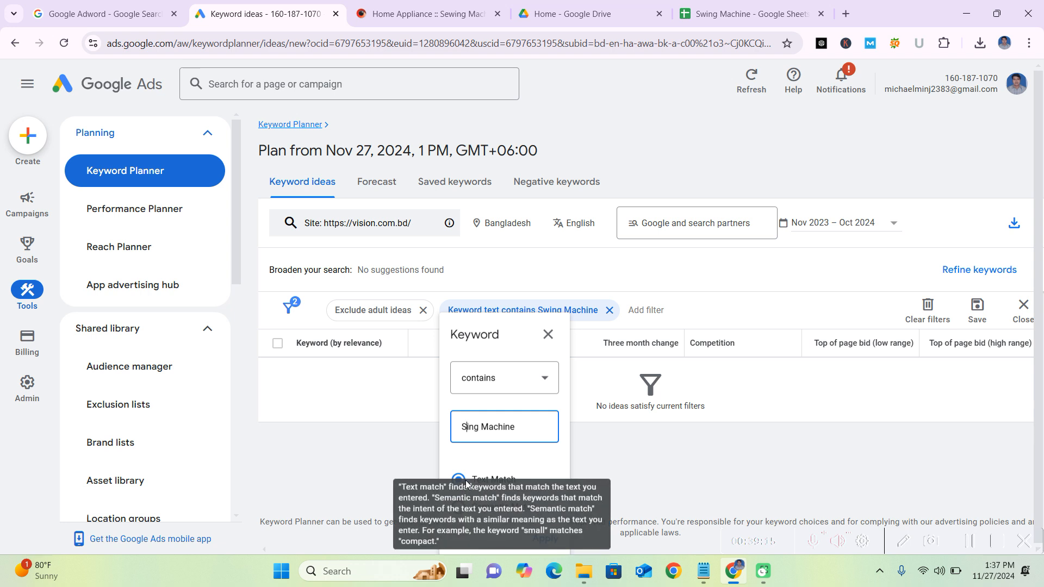
{"action": "type", "text": "e"}
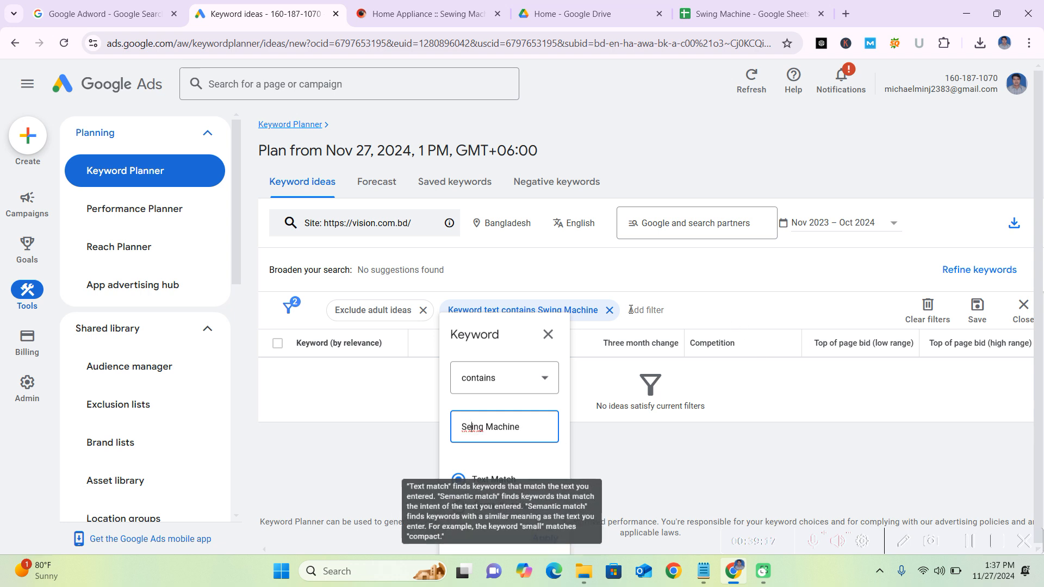
- Add a second keyword filter for text containing "sewing machine" and apply it with Text Match
{"action": "left_click", "coordinate": [646, 310]}
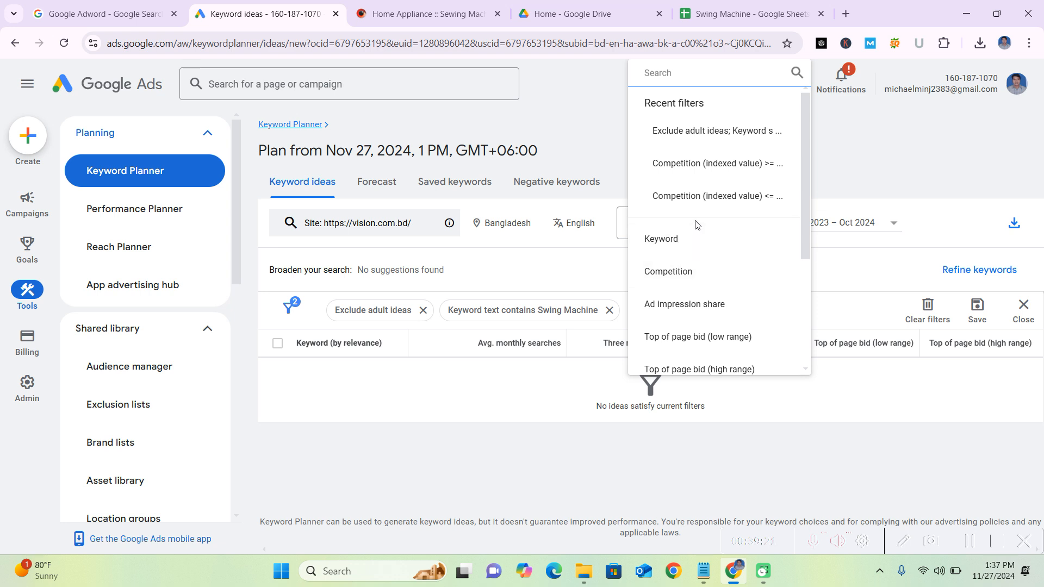
{"action": "left_click", "coordinate": [697, 240]}
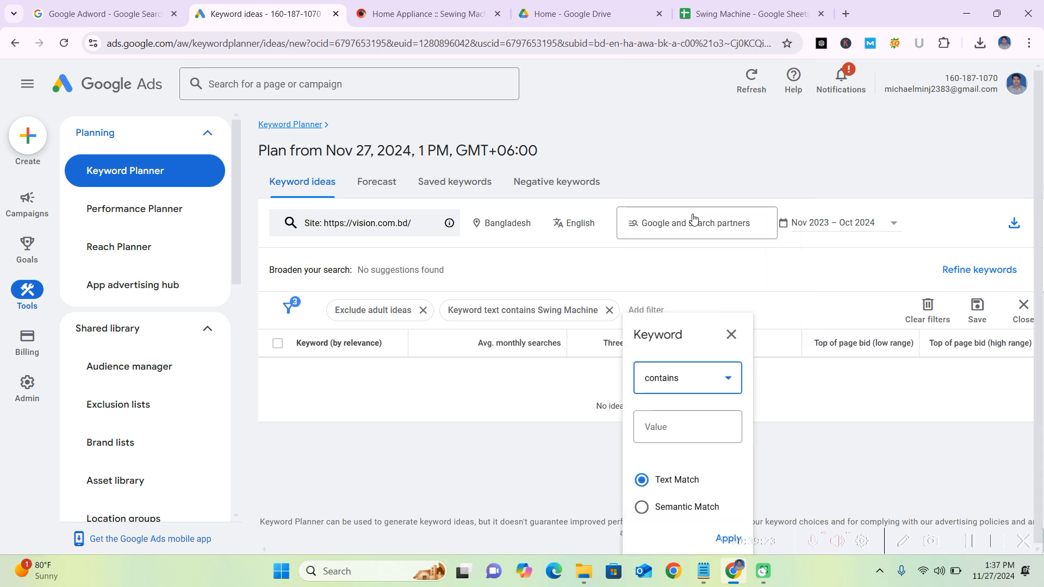
{"action": "left_click", "coordinate": [681, 432]}
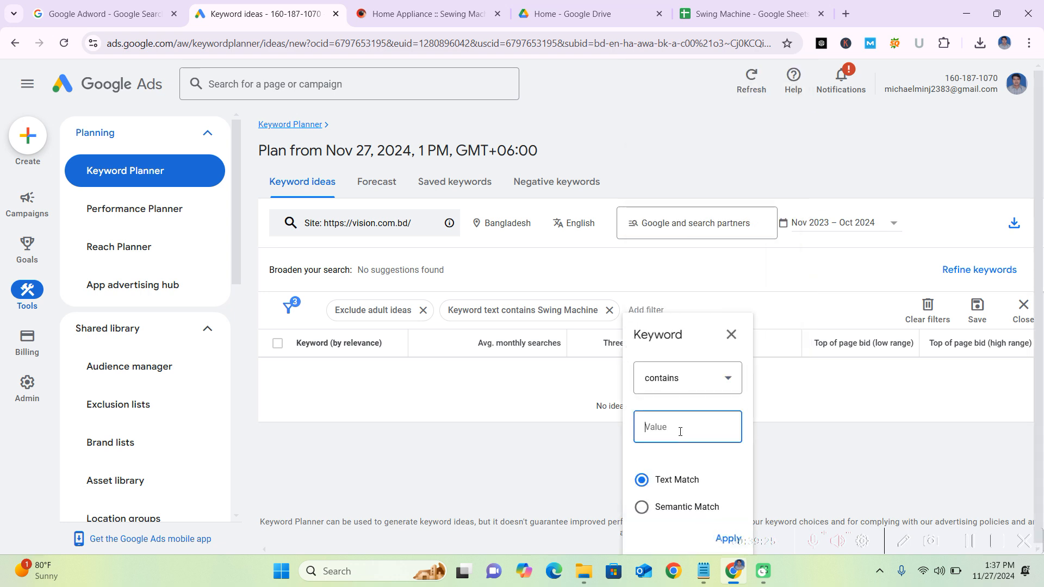
{"action": "type", "text": "se"}
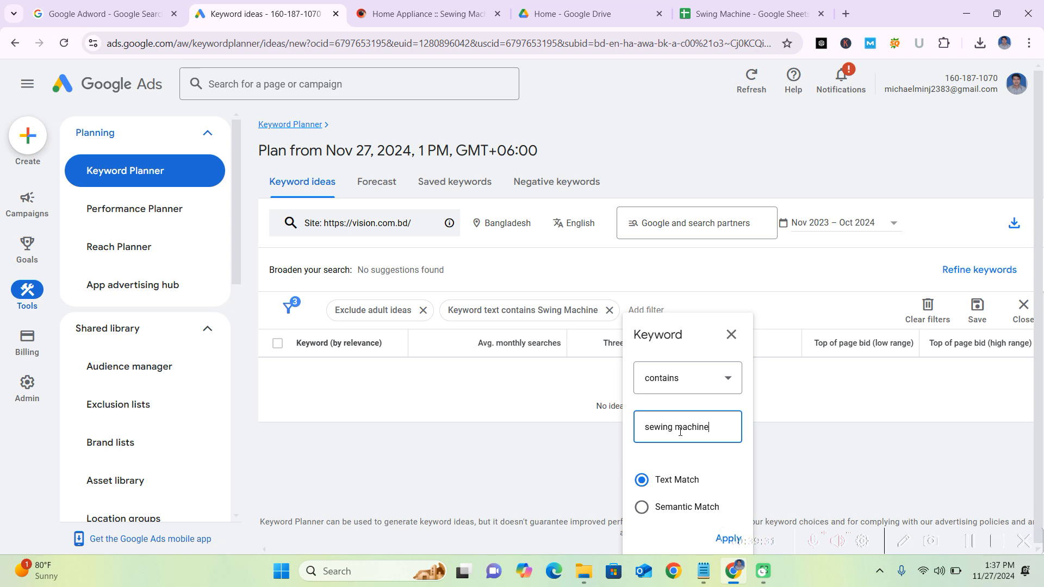
{"action": "type", "text": "wing machine"}
{"action": "key", "text": "Return"}
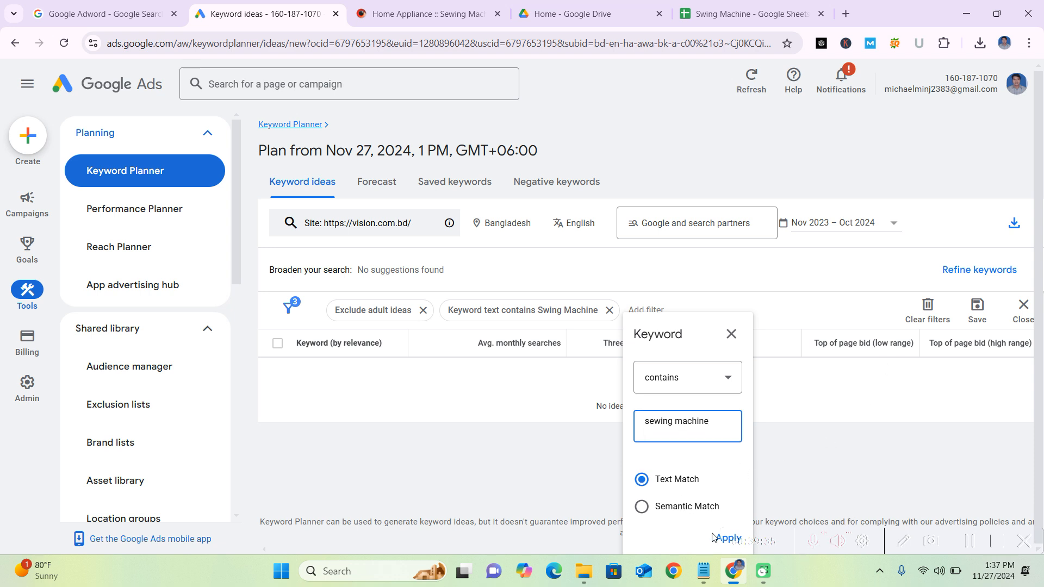
{"action": "left_click", "coordinate": [673, 539]}
{"action": "left_click", "coordinate": [719, 543]}
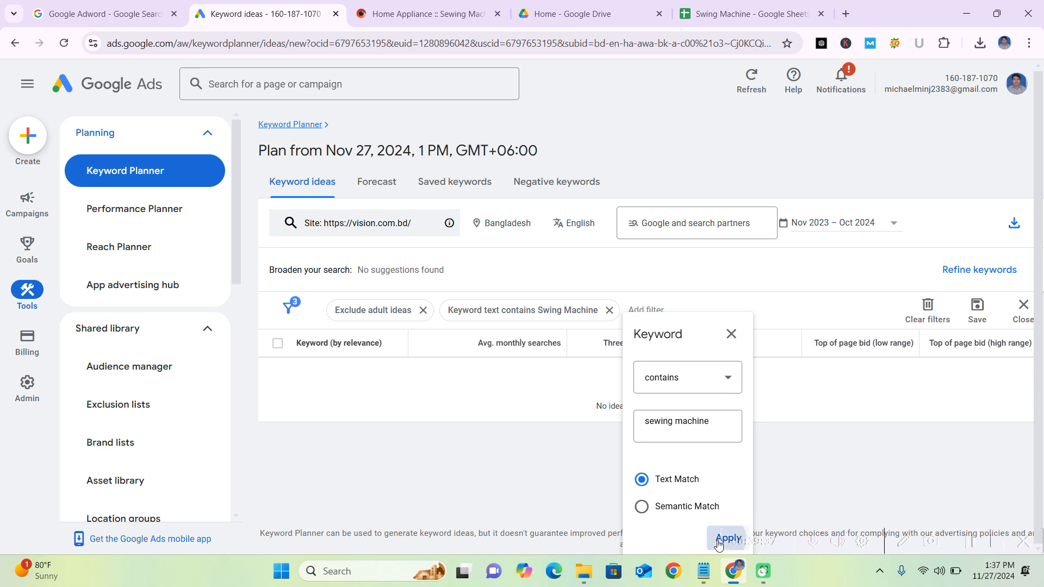